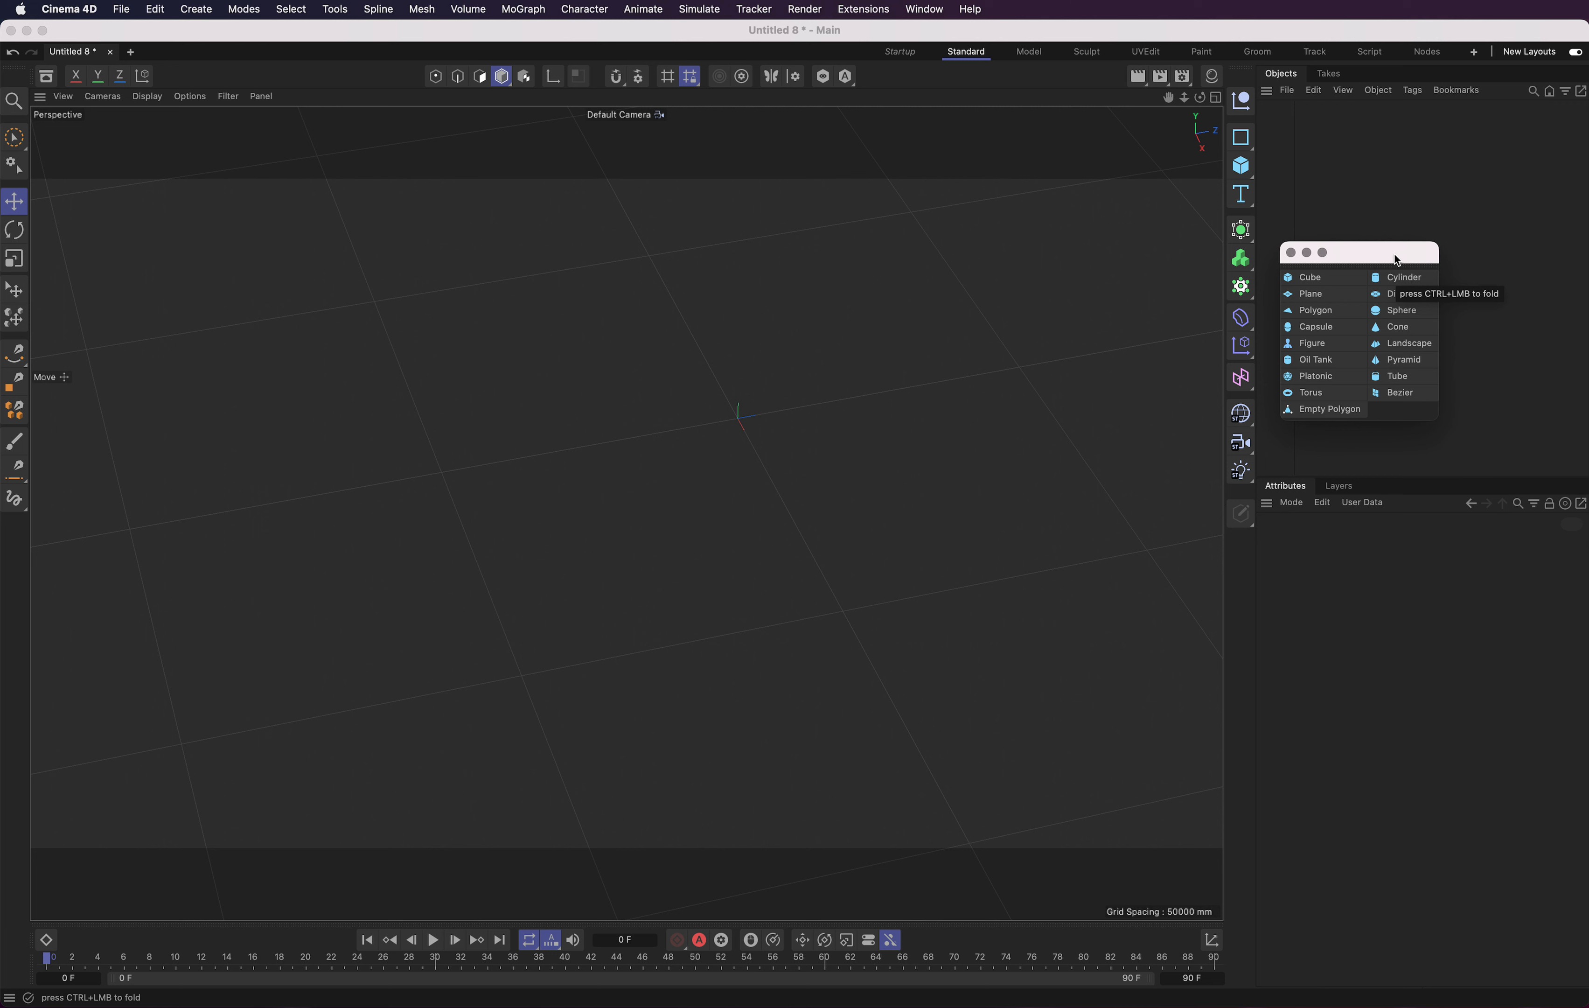
Add a cube primitive and frame it in the perspective view.
{"action": "left_click", "coordinate": [1309, 277]}
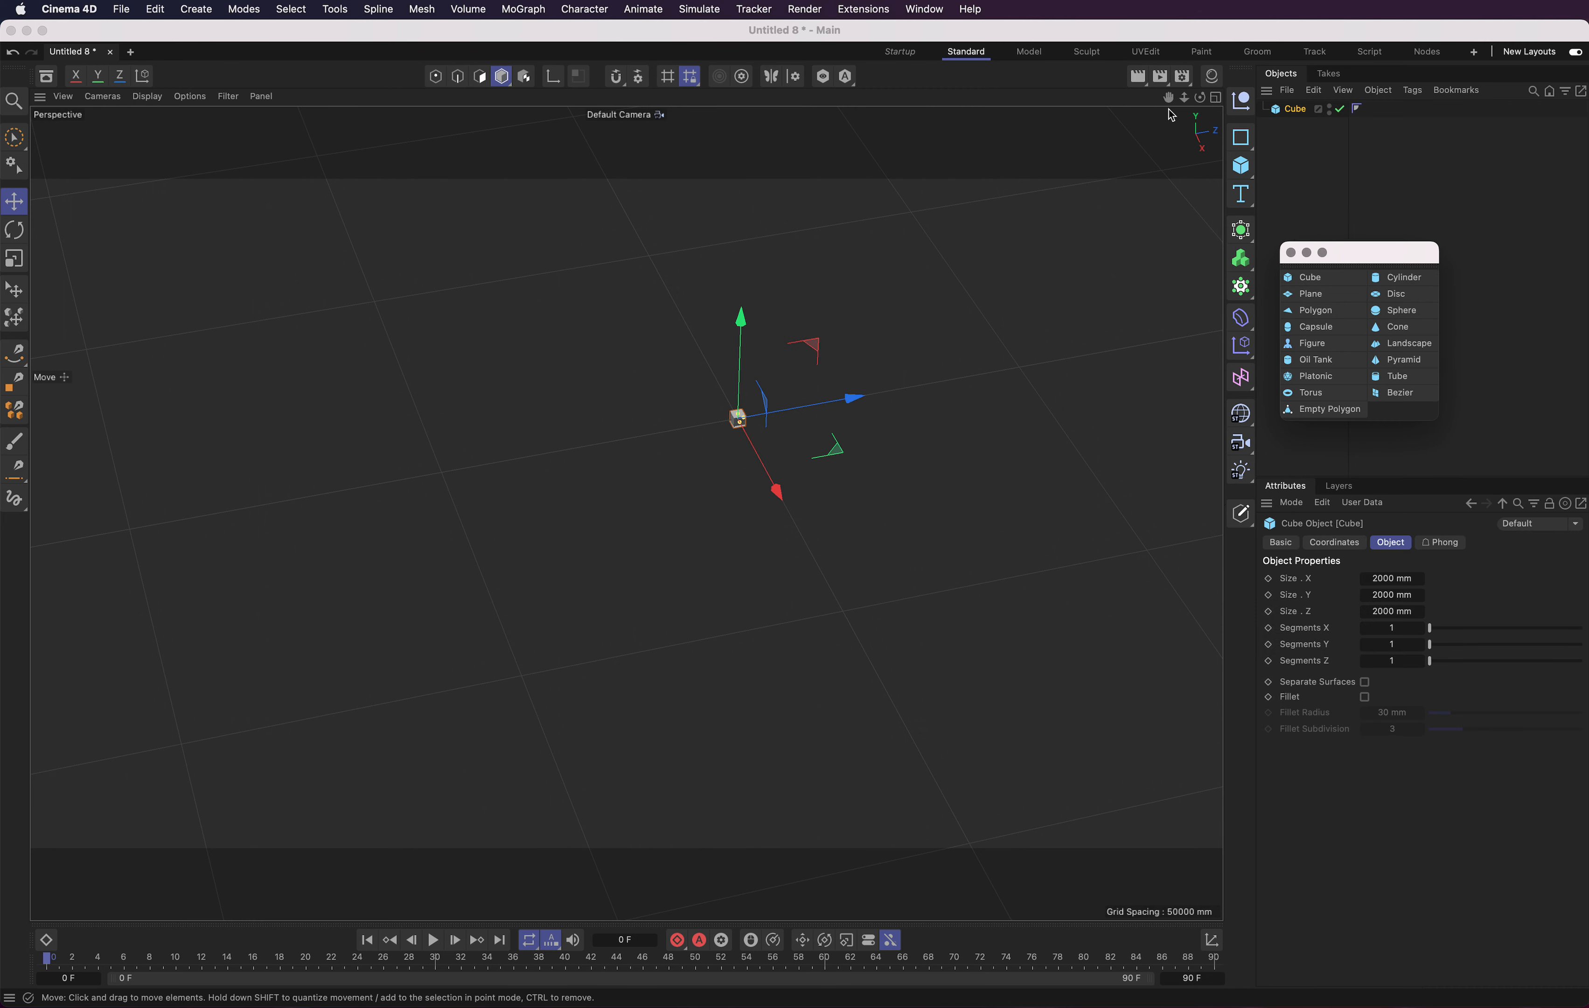
{"action": "key", "text": "h"}
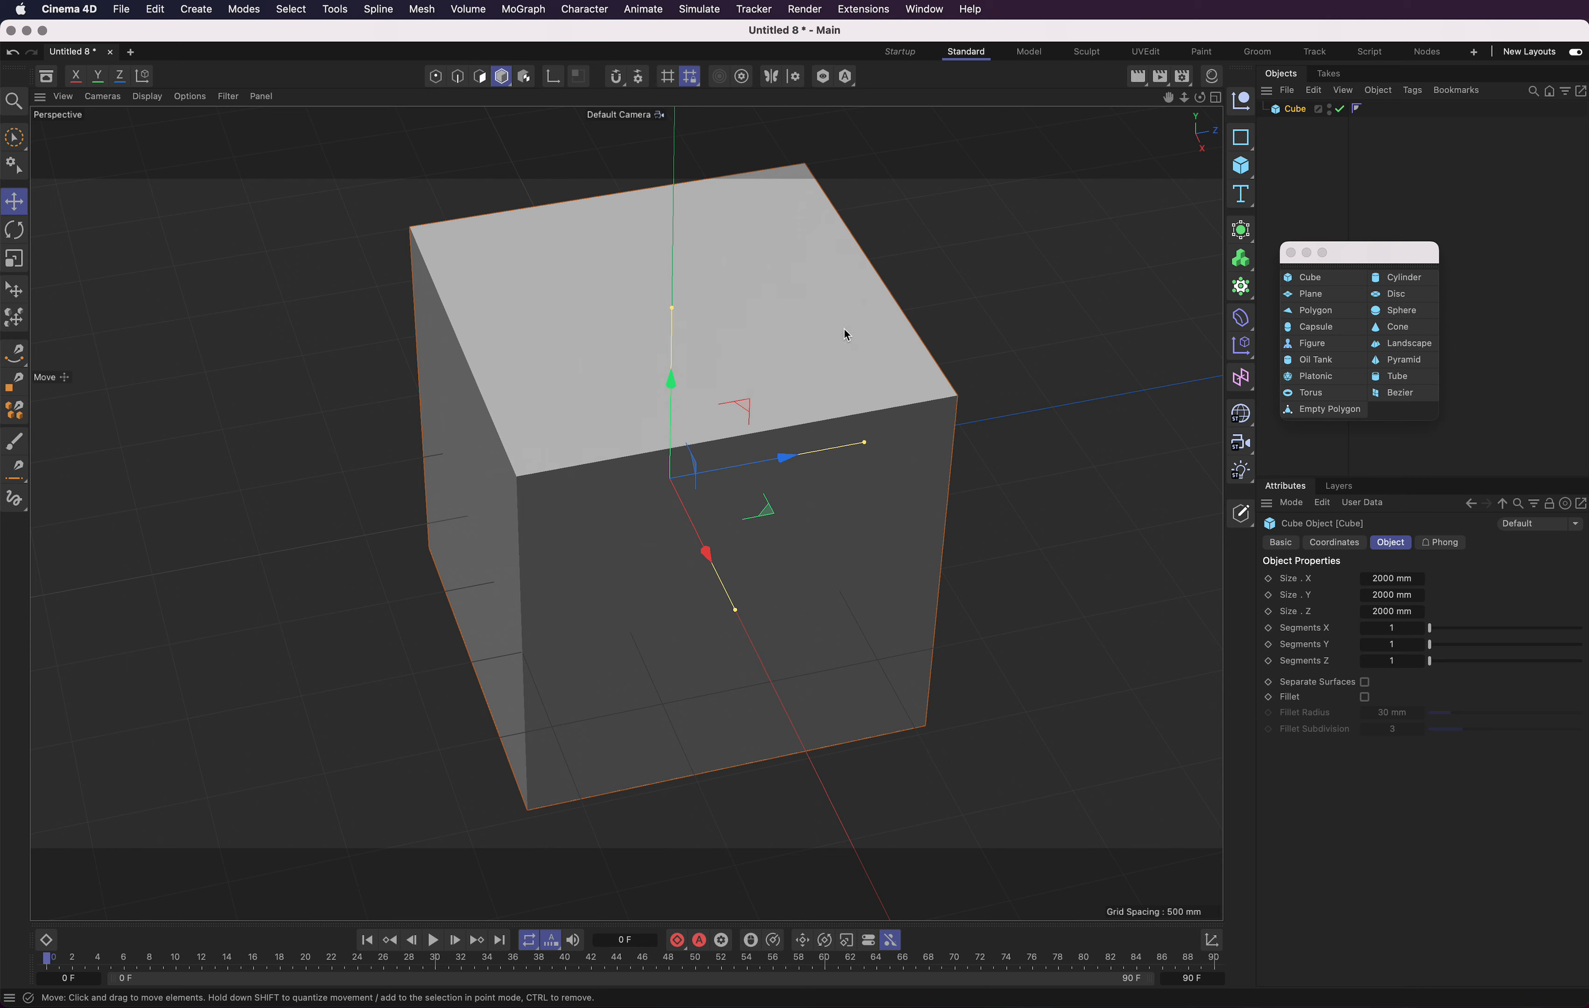
{"action": "left_click_drag", "start_coordinate": [845, 333], "coordinate": [718, 342], "text": "alt"}
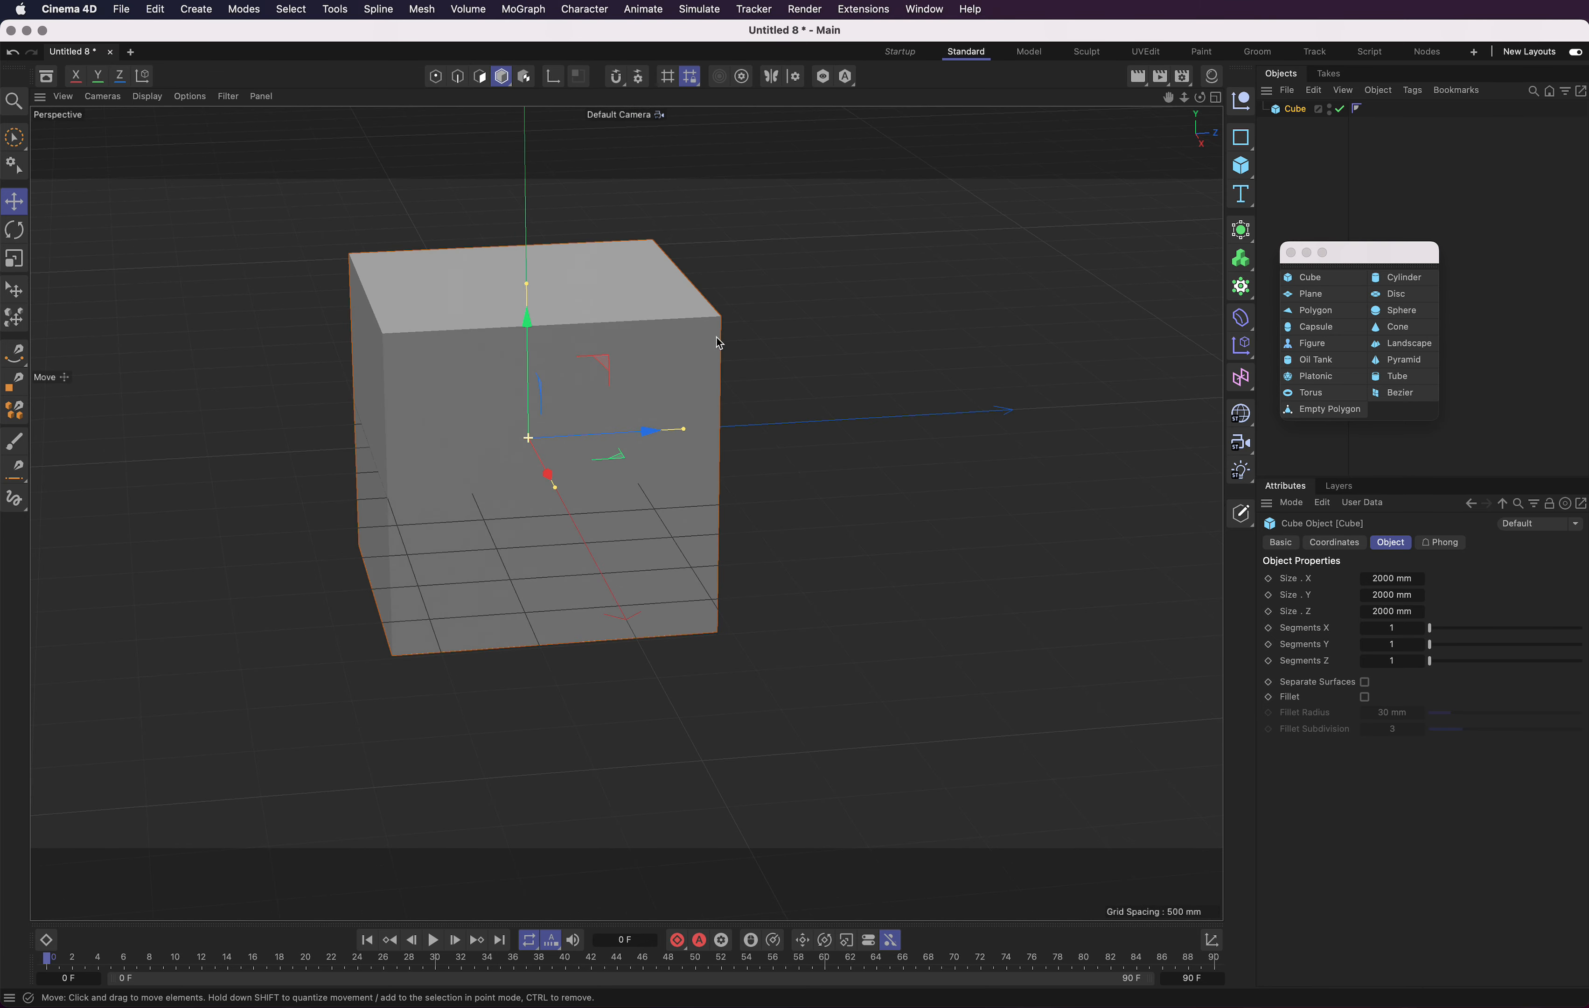
Try moving the cube along its X, Y and Z axes, undoing each move.
{"action": "left_click_drag", "start_coordinate": [602, 364], "coordinate": [568, 354]}
{"action": "left_click_drag", "start_coordinate": [521, 461], "coordinate": [603, 586]}
{"action": "key", "text": "super+z"}
{"action": "left_click_drag", "start_coordinate": [528, 373], "coordinate": [526, 274]}
{"action": "key", "text": "super+z"}
{"action": "left_click_drag", "start_coordinate": [656, 429], "coordinate": [886, 419]}
{"action": "key", "text": "super+z"}
Add a sphere, place it at about 1000 mm along the Z axis, and reduce its radius to about 593 mm.
{"action": "left_click", "coordinate": [1396, 313]}
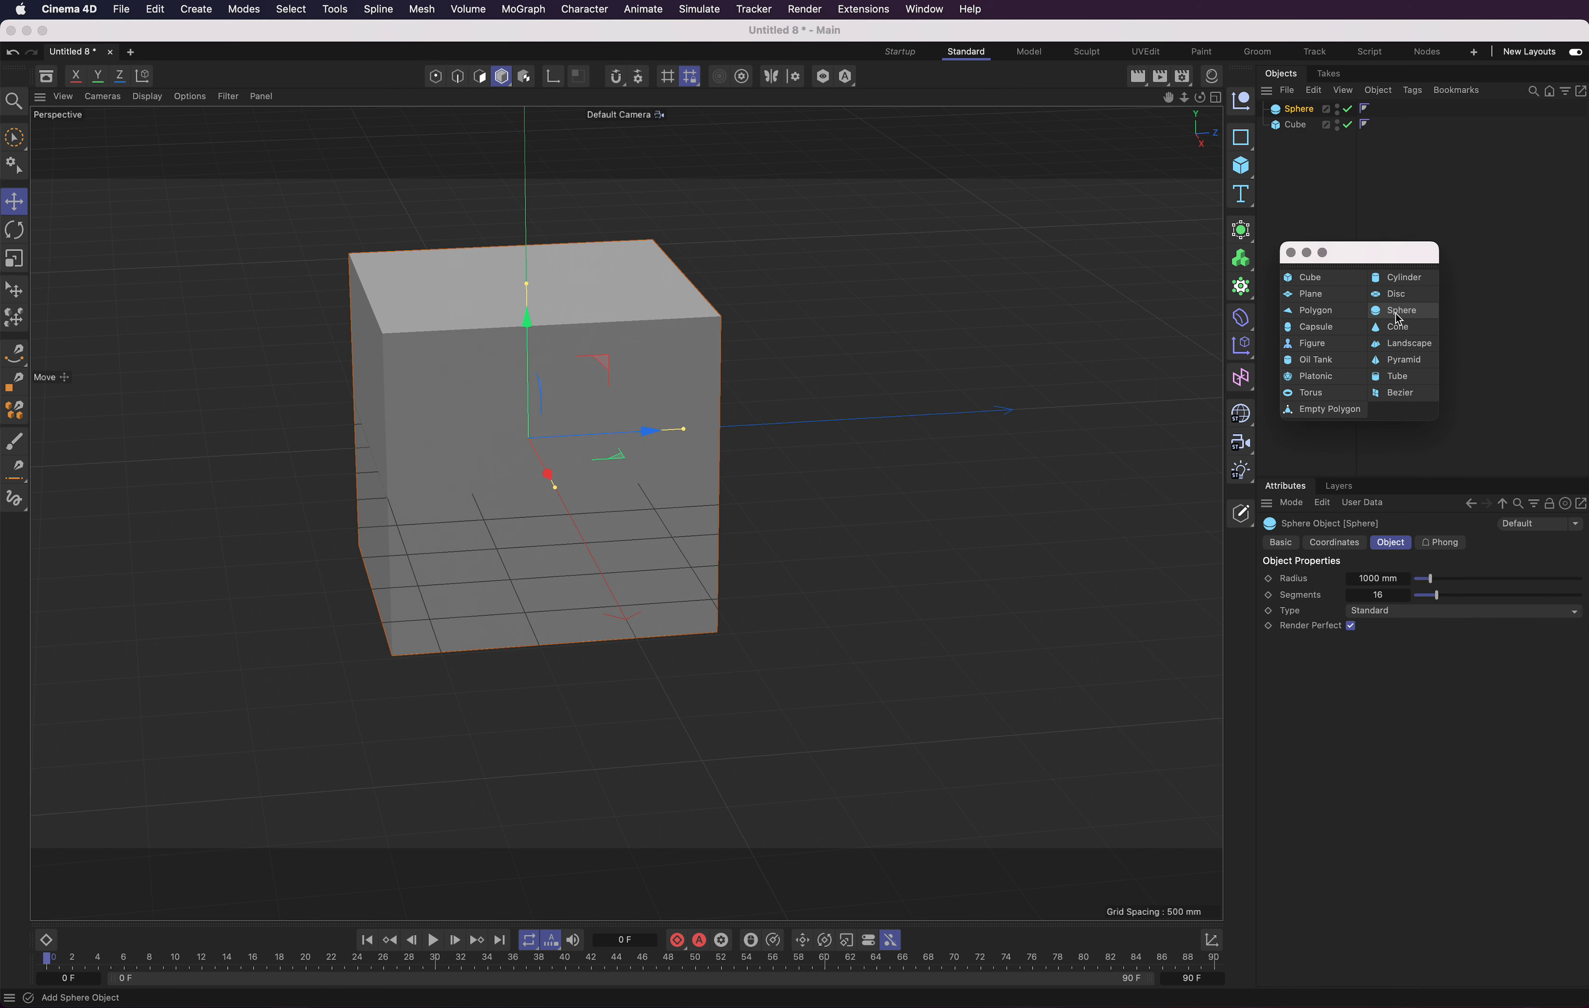
{"action": "left_click_drag", "start_coordinate": [633, 437], "coordinate": [812, 399]}
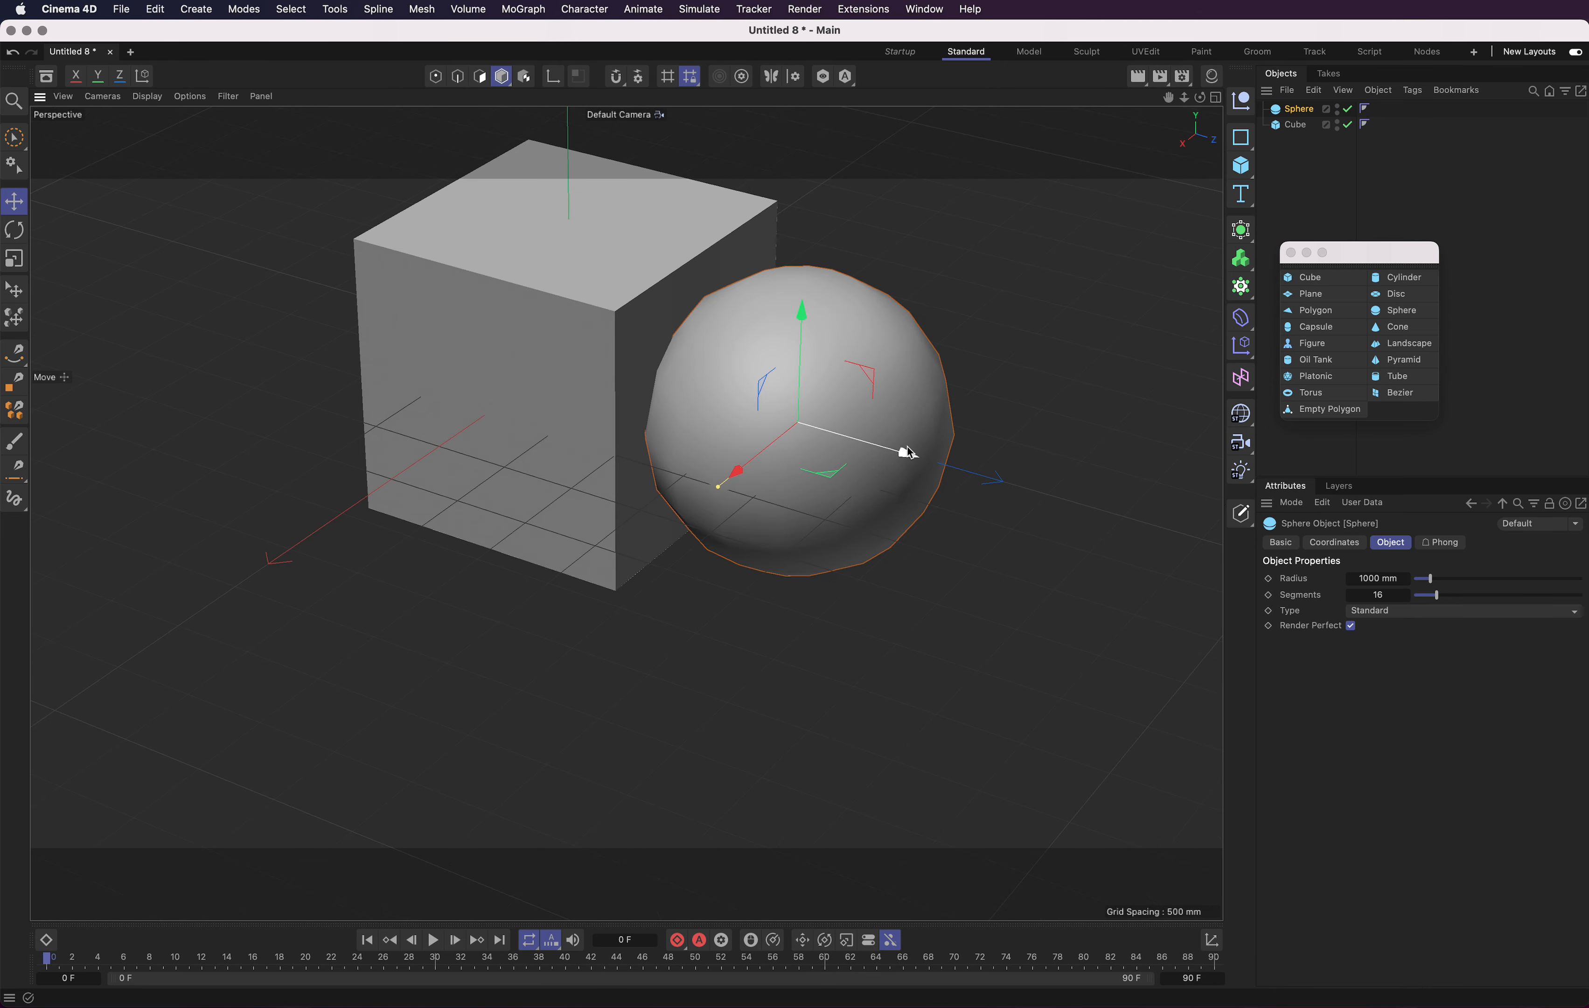
{"action": "left_click_drag", "start_coordinate": [911, 454], "coordinate": [826, 397]}
{"action": "key", "text": "super+z"}
{"action": "left_click_drag", "start_coordinate": [922, 375], "coordinate": [871, 432], "text": "alt"}
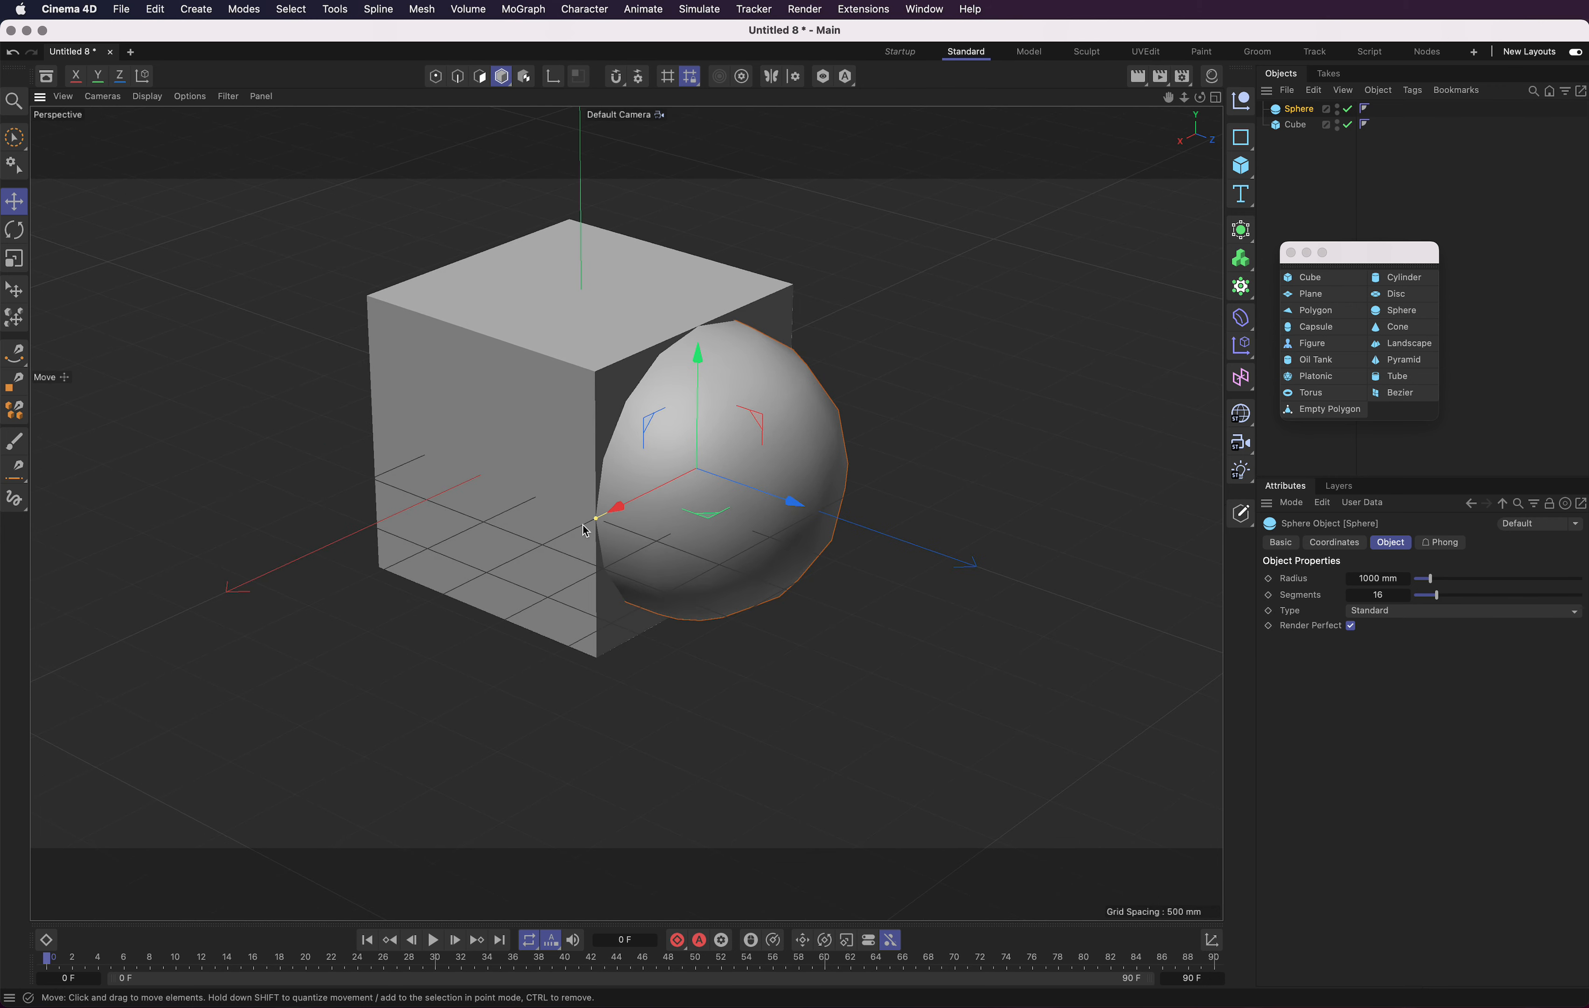
{"action": "mouse_move", "coordinate": [595, 519]}
{"action": "left_mouse_down"}
{"action": "mouse_move", "coordinate": [652, 492]}
{"action": "mouse_move", "coordinate": [605, 515]}
{"action": "mouse_move", "coordinate": [662, 513]}
{"action": "mouse_move", "coordinate": [603, 521]}
{"action": "mouse_move", "coordinate": [648, 515]}
{"action": "mouse_move", "coordinate": [607, 520]}
{"action": "mouse_move", "coordinate": [618, 514]}
{"action": "left_mouse_up"}
Resize the cube interactively to about 1245 mm in X, 1416 mm in Y and 1335 mm in Z.
{"action": "left_click", "coordinate": [543, 446]}
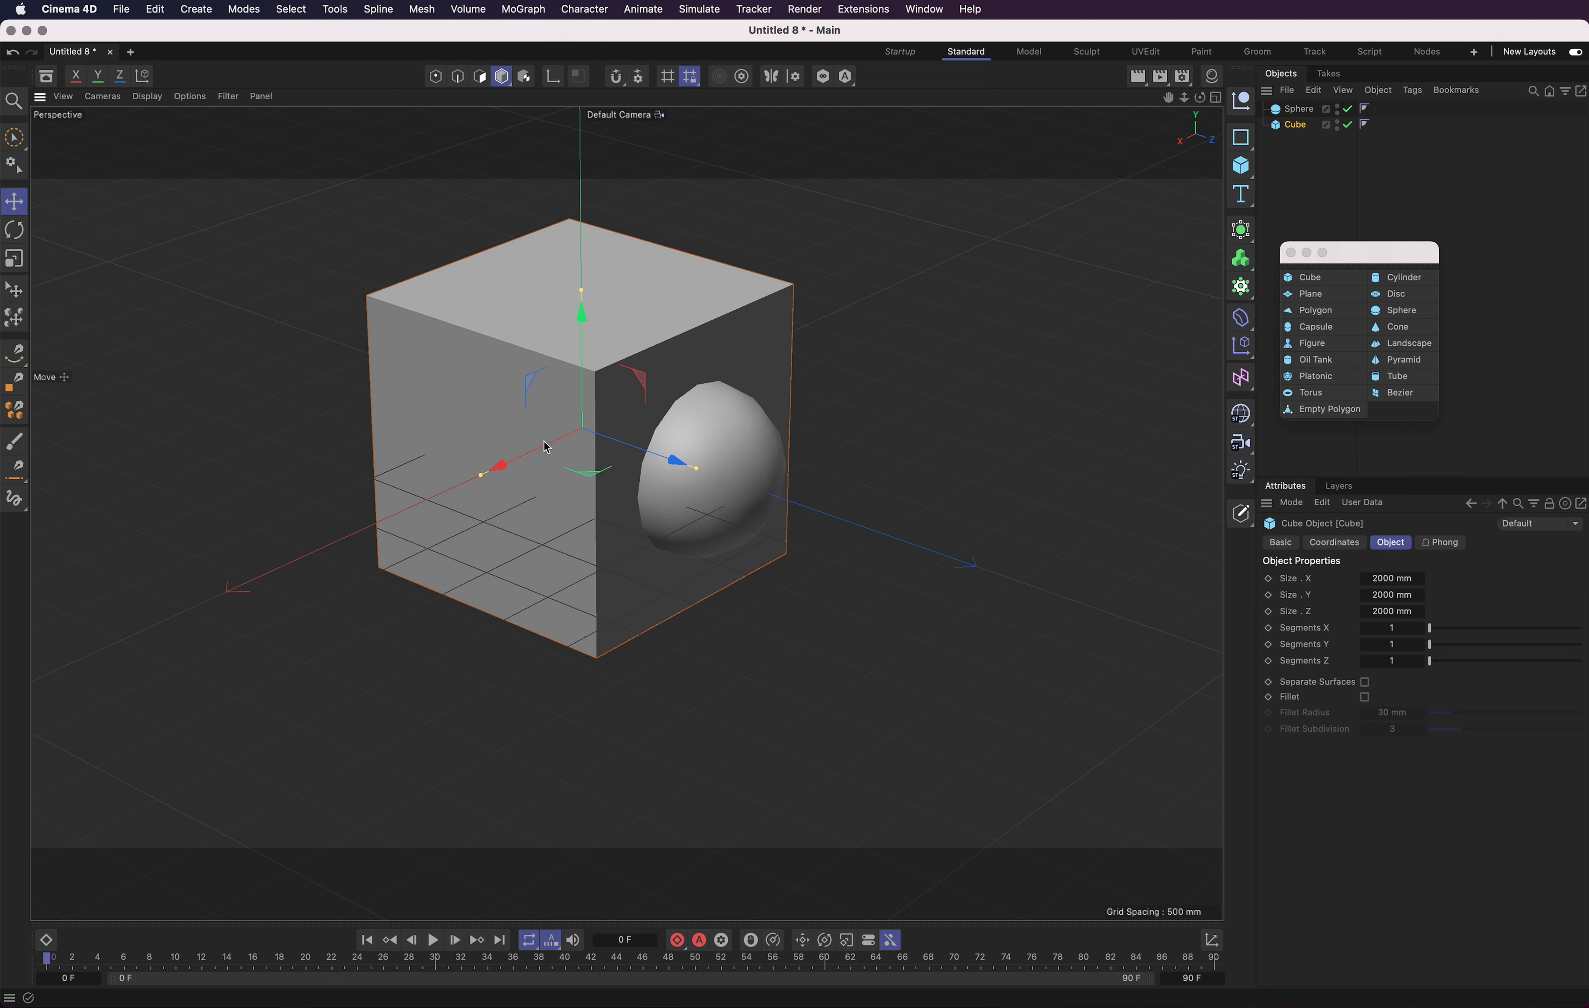
{"action": "left_click_drag", "start_coordinate": [698, 472], "coordinate": [659, 445]}
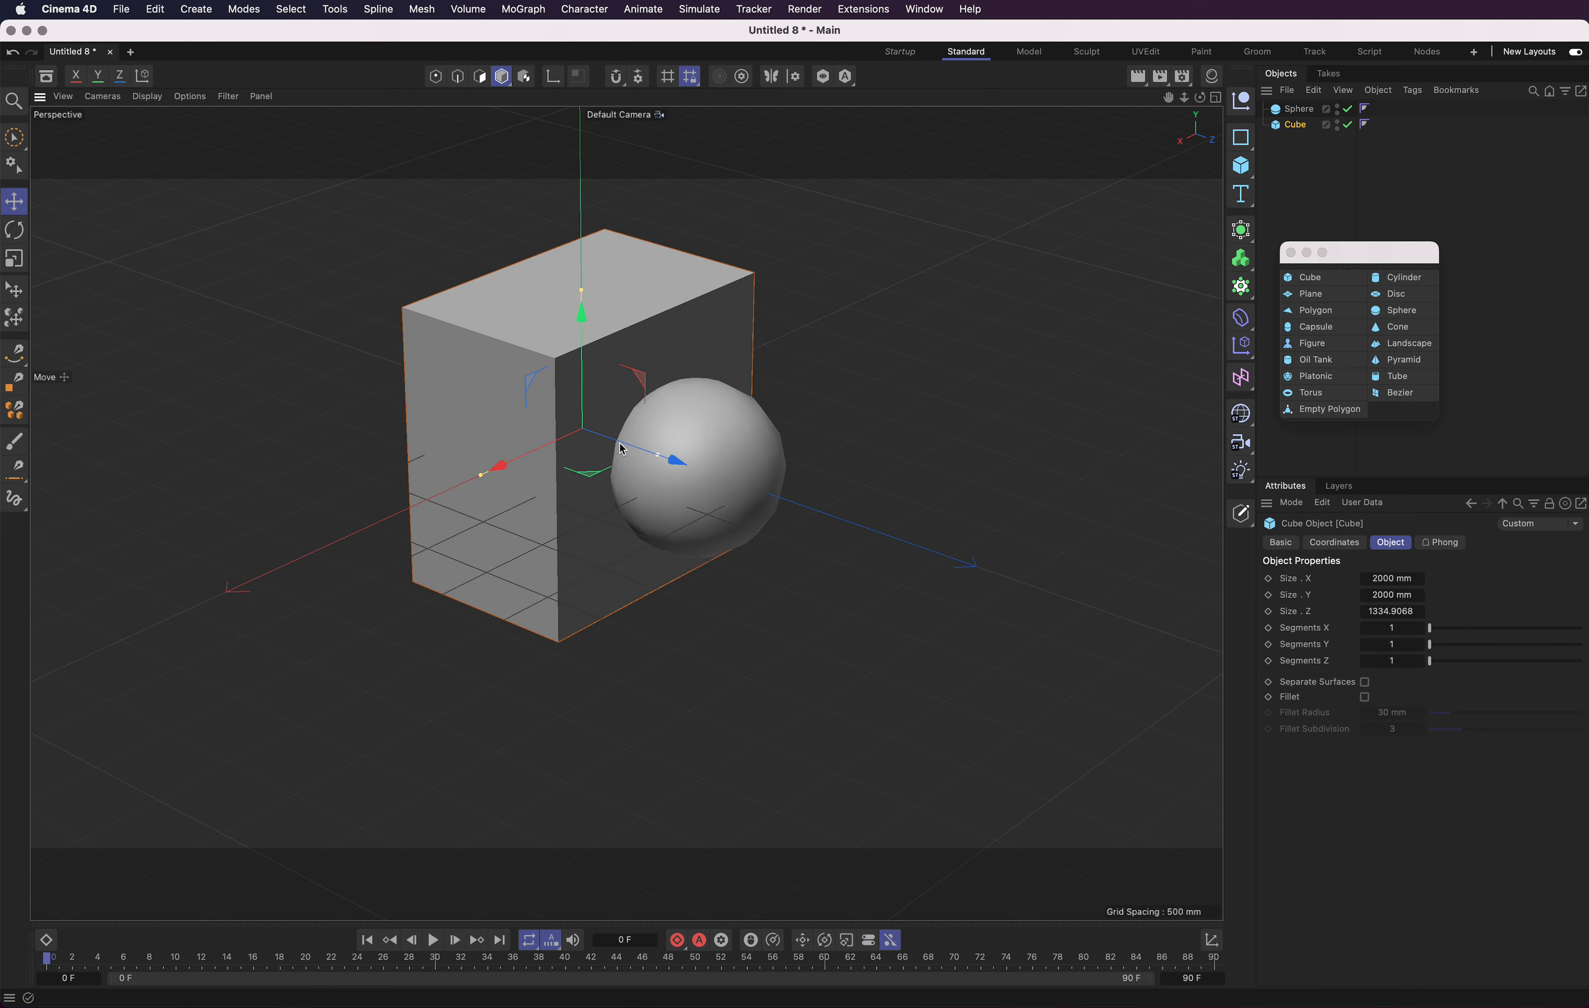
{"action": "left_click_drag", "start_coordinate": [482, 474], "coordinate": [521, 459]}
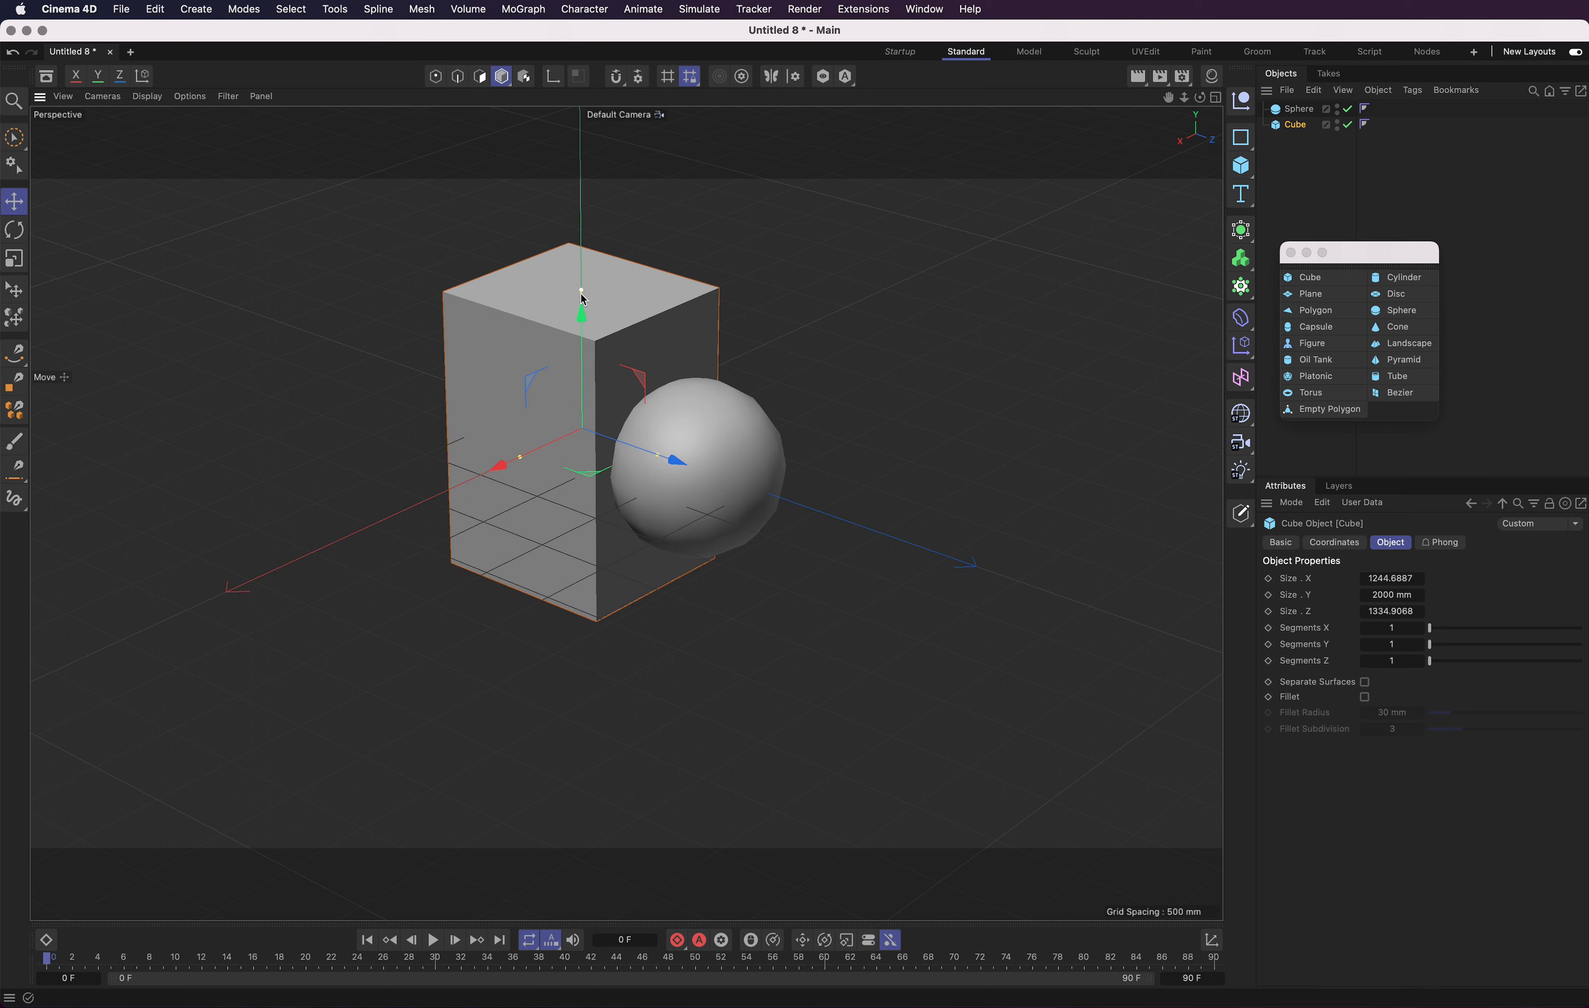
{"action": "left_click_drag", "start_coordinate": [582, 291], "coordinate": [582, 331]}
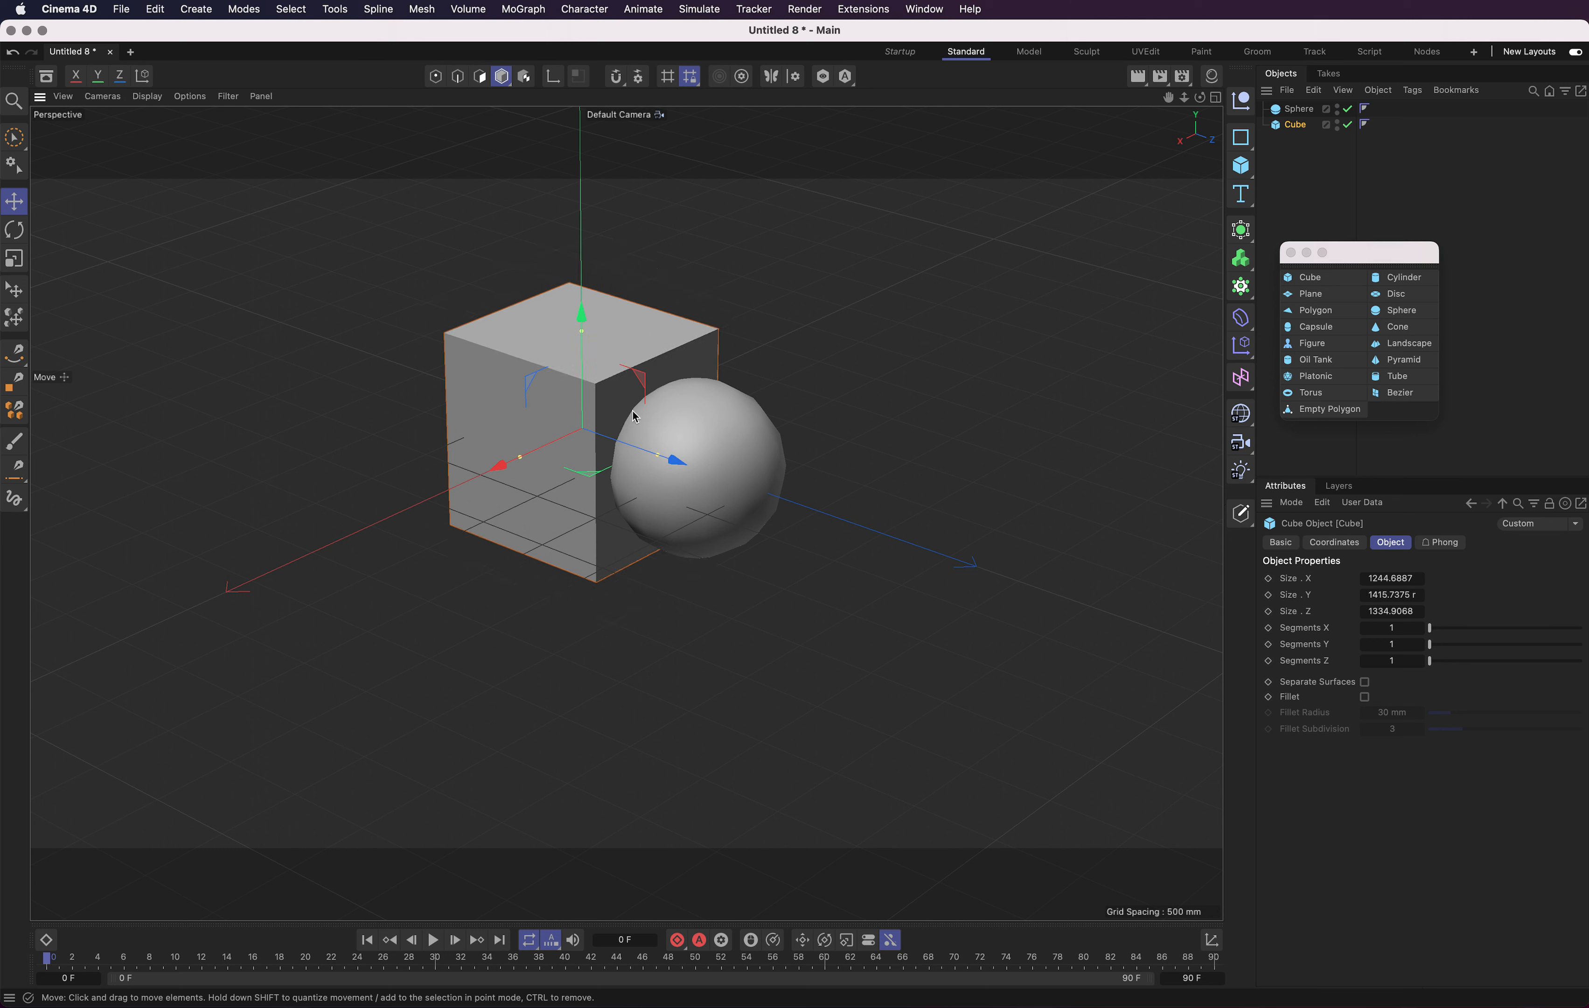
Add a cone and move it along the Z axis to the far side of the sphere.
{"action": "left_click_drag", "start_coordinate": [631, 419], "coordinate": [865, 444], "text": "alt"}
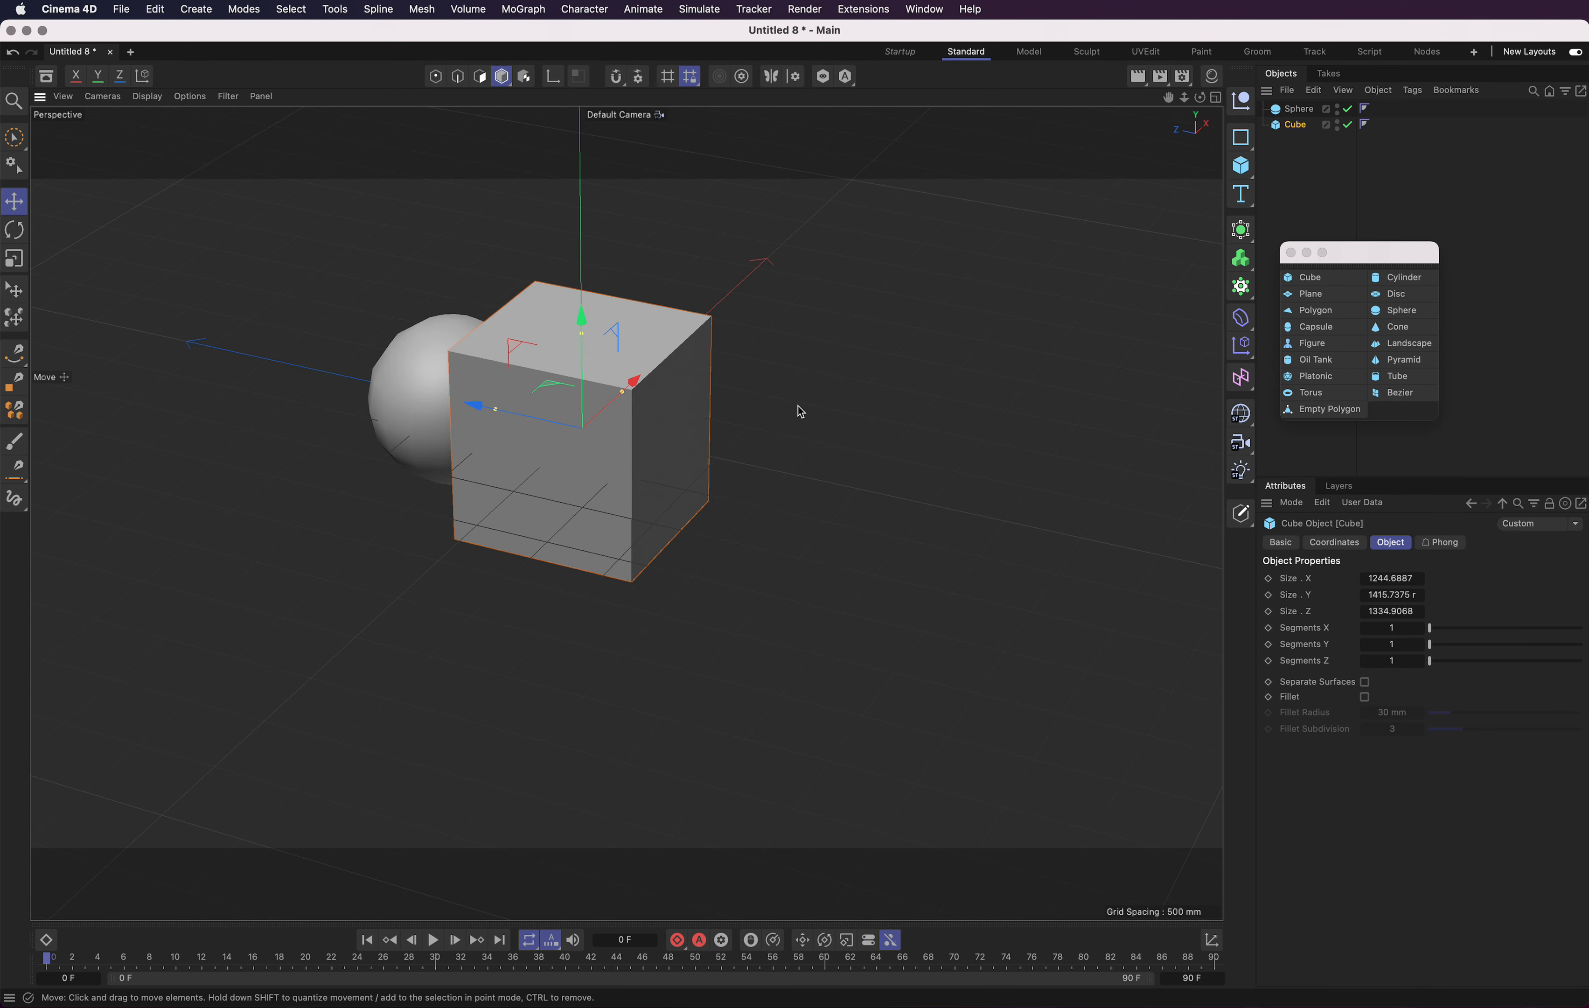
{"action": "left_click_drag", "start_coordinate": [816, 394], "coordinate": [550, 389], "text": "alt"}
{"action": "left_click_drag", "start_coordinate": [1199, 98], "coordinate": [1210, 112]}
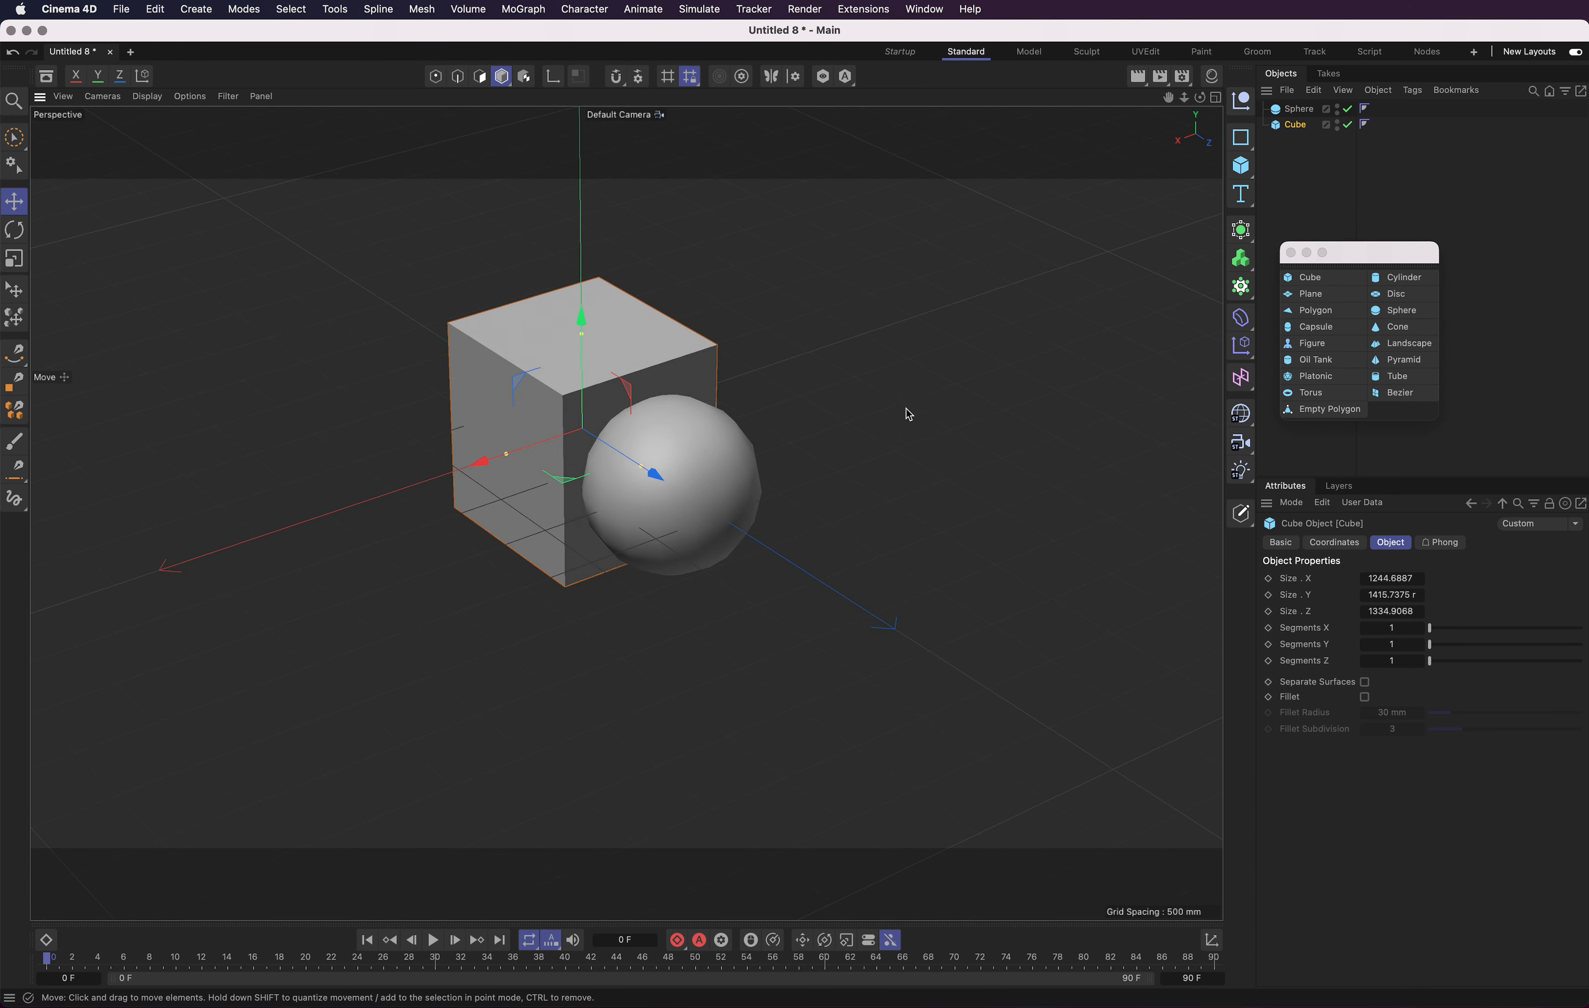
{"action": "middle_click_drag", "start_coordinate": [787, 451], "coordinate": [834, 479], "text": "alt"}
{"action": "left_click_drag", "start_coordinate": [738, 473], "coordinate": [780, 412], "text": "alt"}
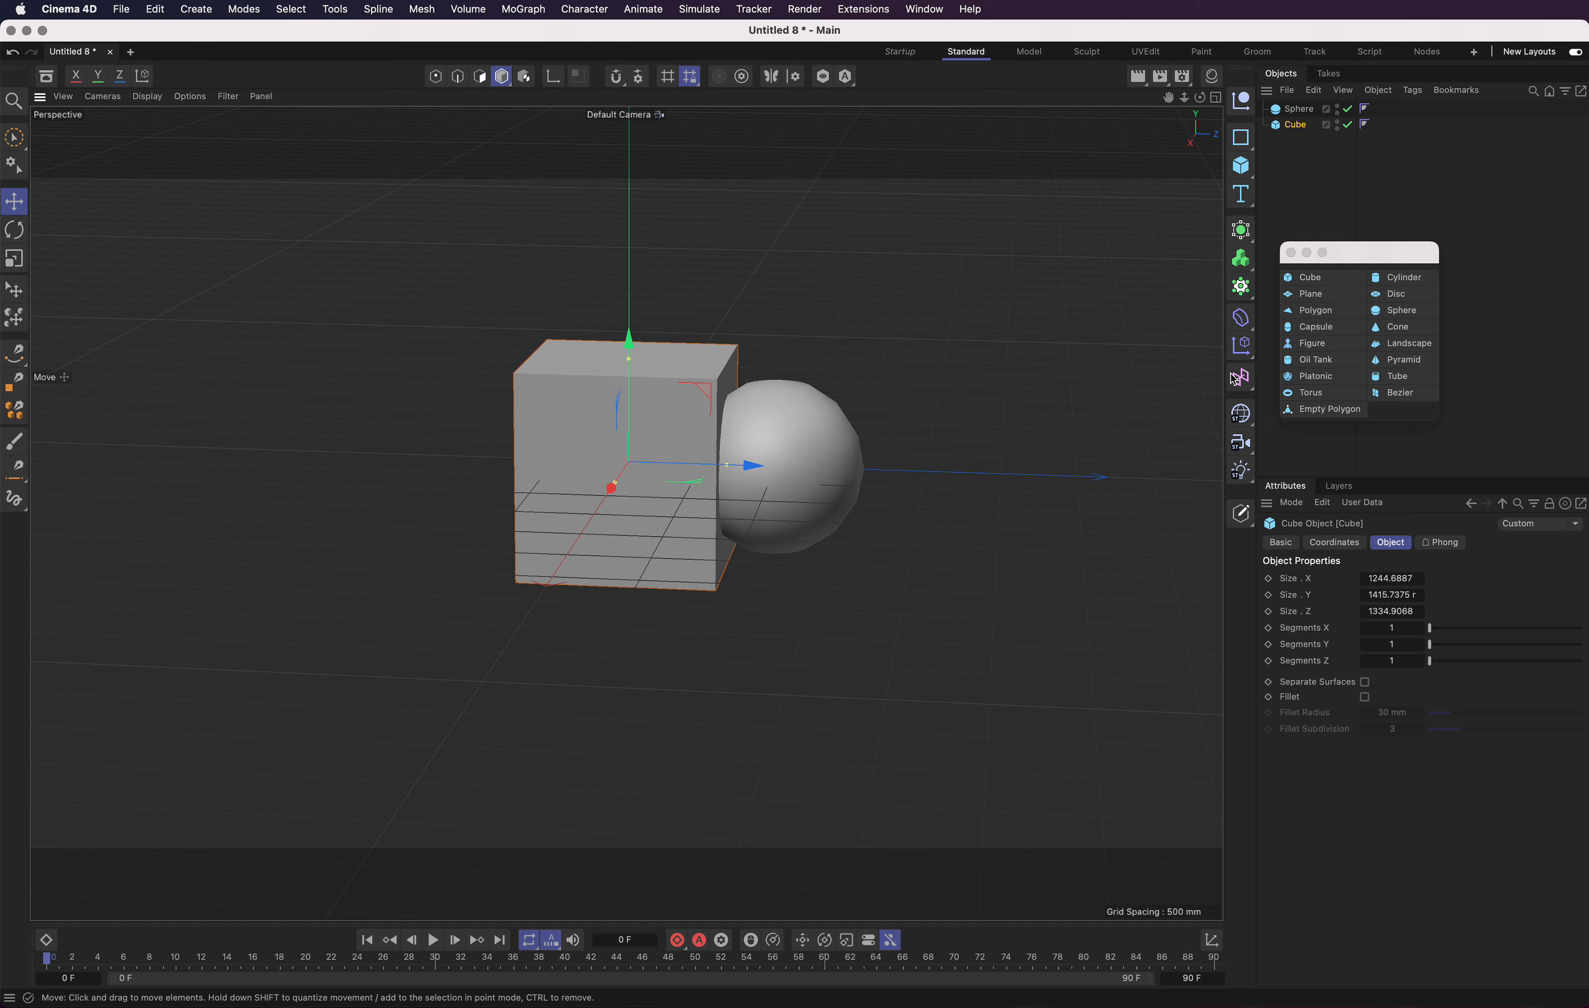
{"action": "left_click", "coordinate": [1398, 327]}
{"action": "left_click_drag", "start_coordinate": [727, 466], "coordinate": [1084, 488]}
Move the cube along negative Z away from the sphere, and enlarge the sphere's radius to about 846 mm.
{"action": "left_click", "coordinate": [674, 475]}
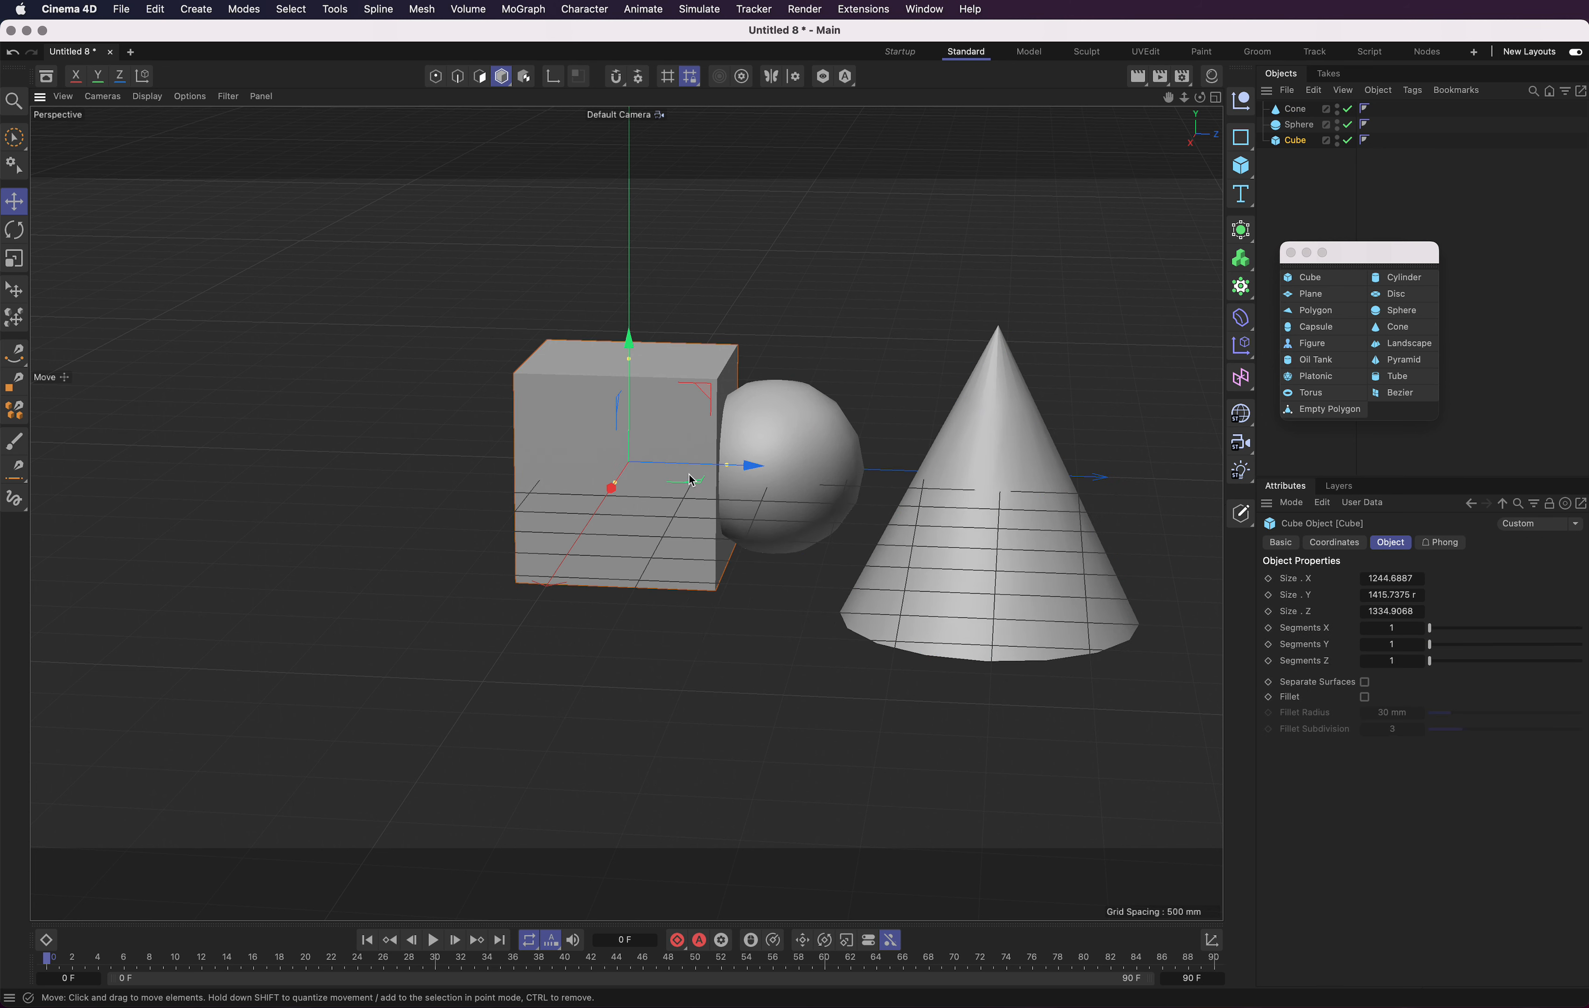
{"action": "left_click_drag", "start_coordinate": [660, 463], "coordinate": [412, 466]}
{"action": "left_click", "coordinate": [740, 463]}
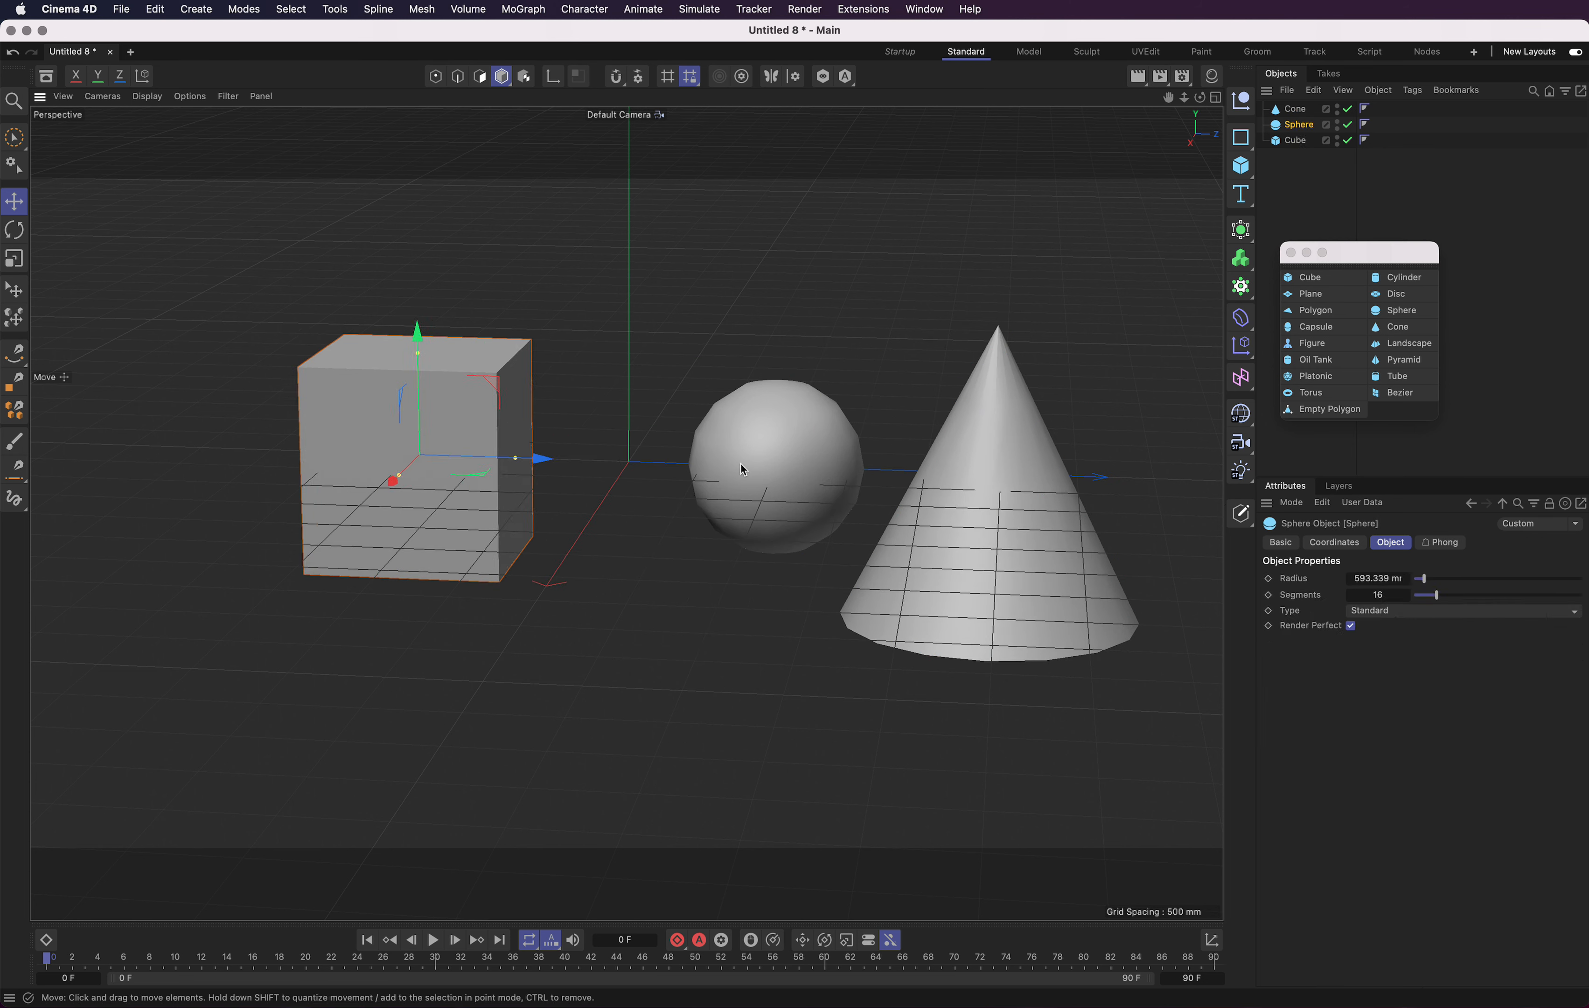
{"action": "left_click_drag", "start_coordinate": [766, 487], "coordinate": [940, 519]}
Resize the cone to about 1557 mm high with a bottom radius of about 698 mm, and move it to 2600 mm in Z.
{"action": "left_click", "coordinate": [940, 520]}
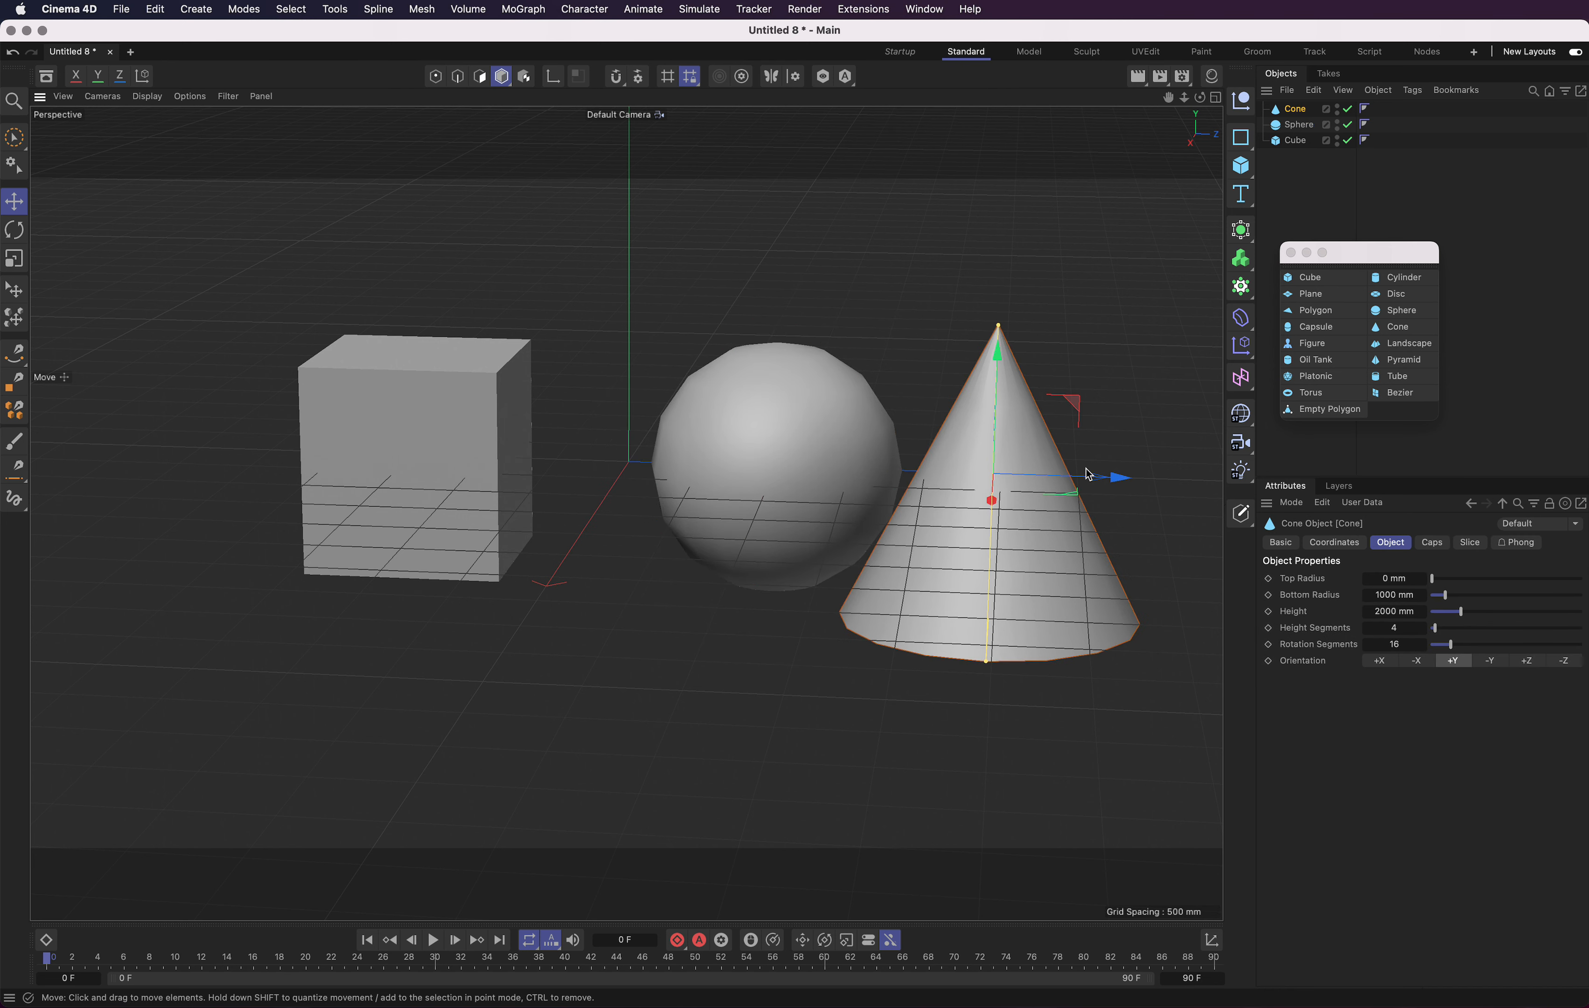
{"action": "left_click_drag", "start_coordinate": [999, 326], "coordinate": [1000, 363]}
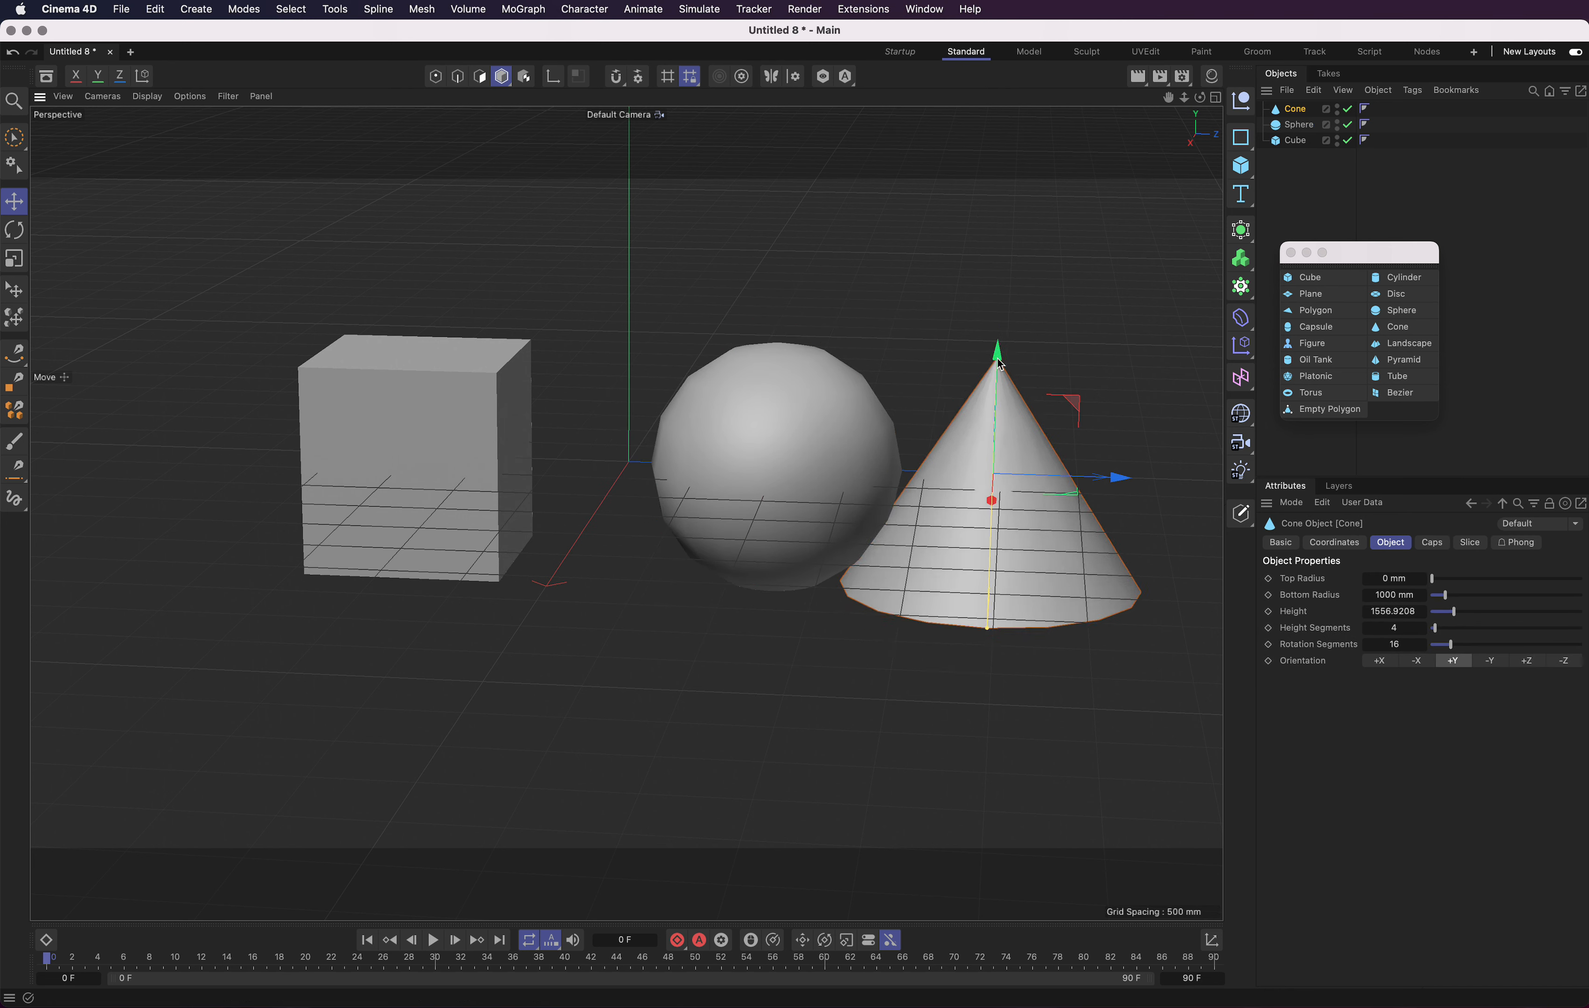
{"action": "left_click_drag", "start_coordinate": [987, 628], "coordinate": [989, 616]}
{"action": "left_click_drag", "start_coordinate": [1117, 475], "coordinate": [1141, 476]}
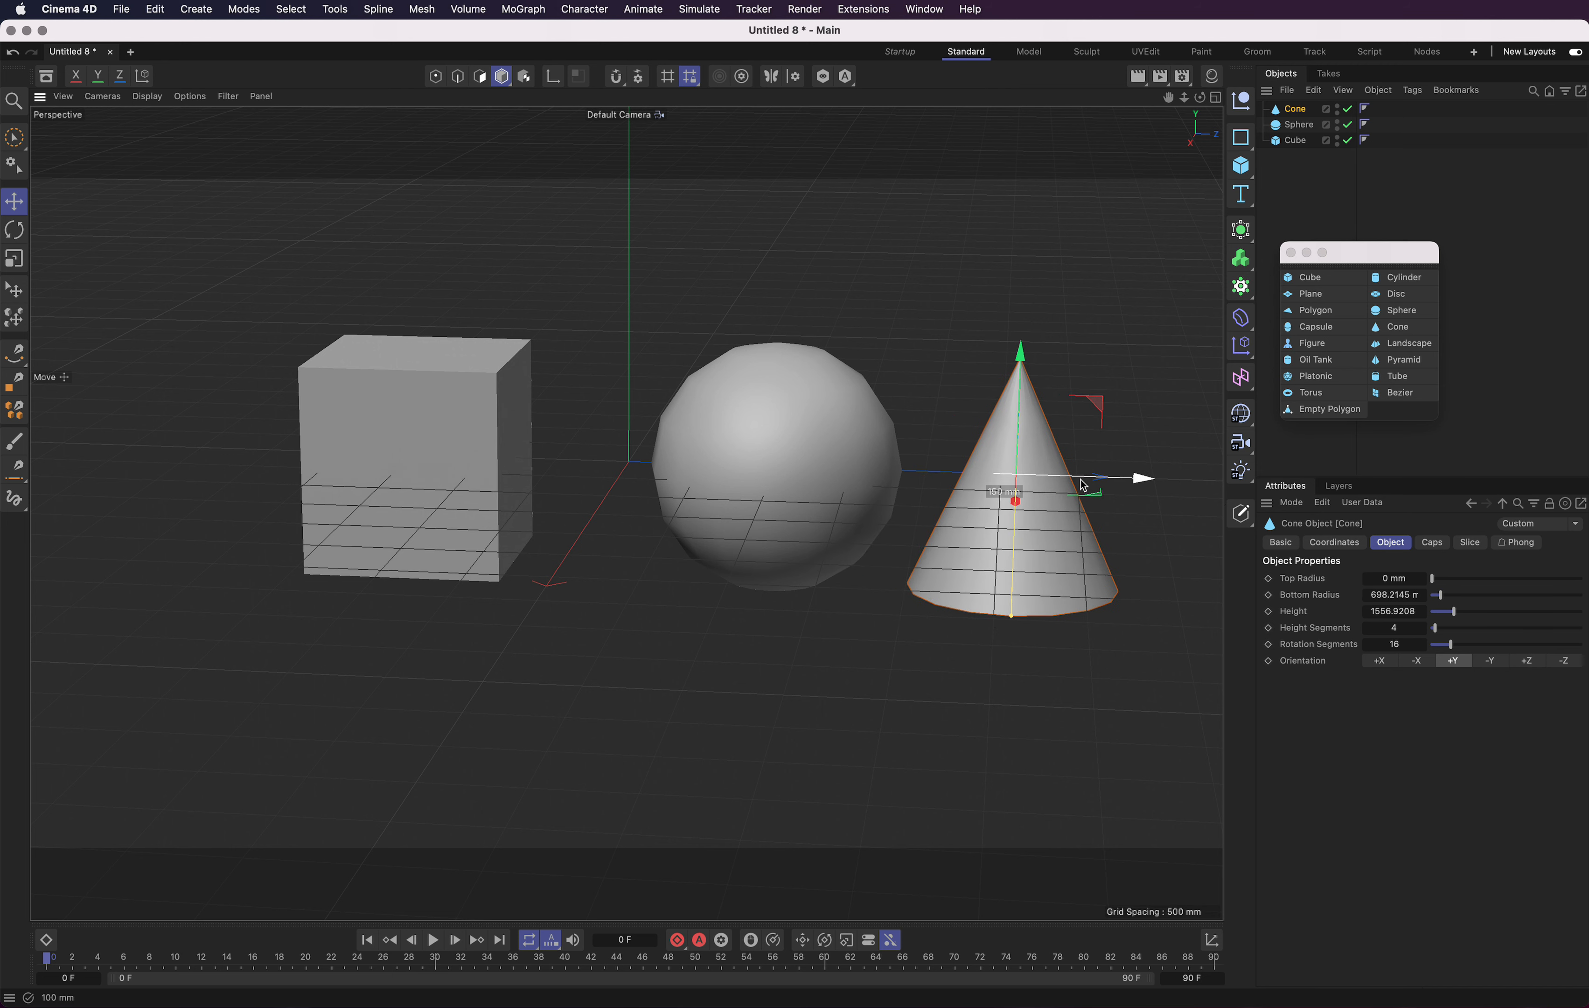
Move the cube along the Z axis to -750 mm, close beside the sphere.
{"action": "left_click", "coordinate": [458, 447]}
{"action": "left_click_drag", "start_coordinate": [542, 461], "coordinate": [632, 464]}
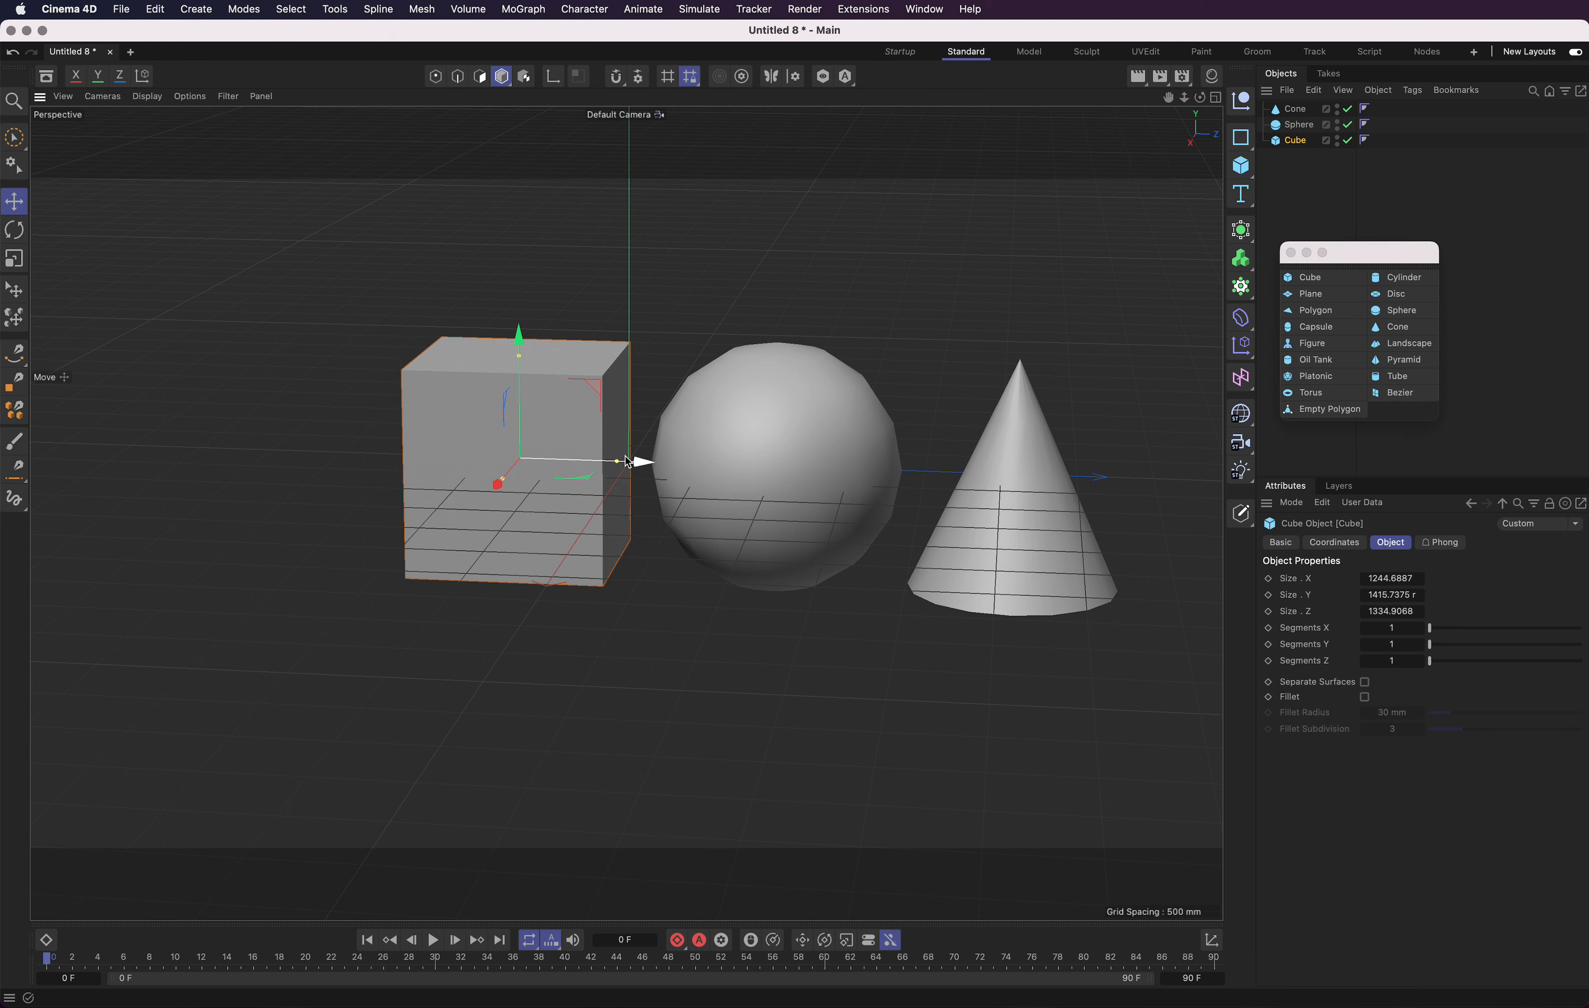
{"action": "left_click_drag", "start_coordinate": [712, 407], "coordinate": [612, 407], "text": "alt"}
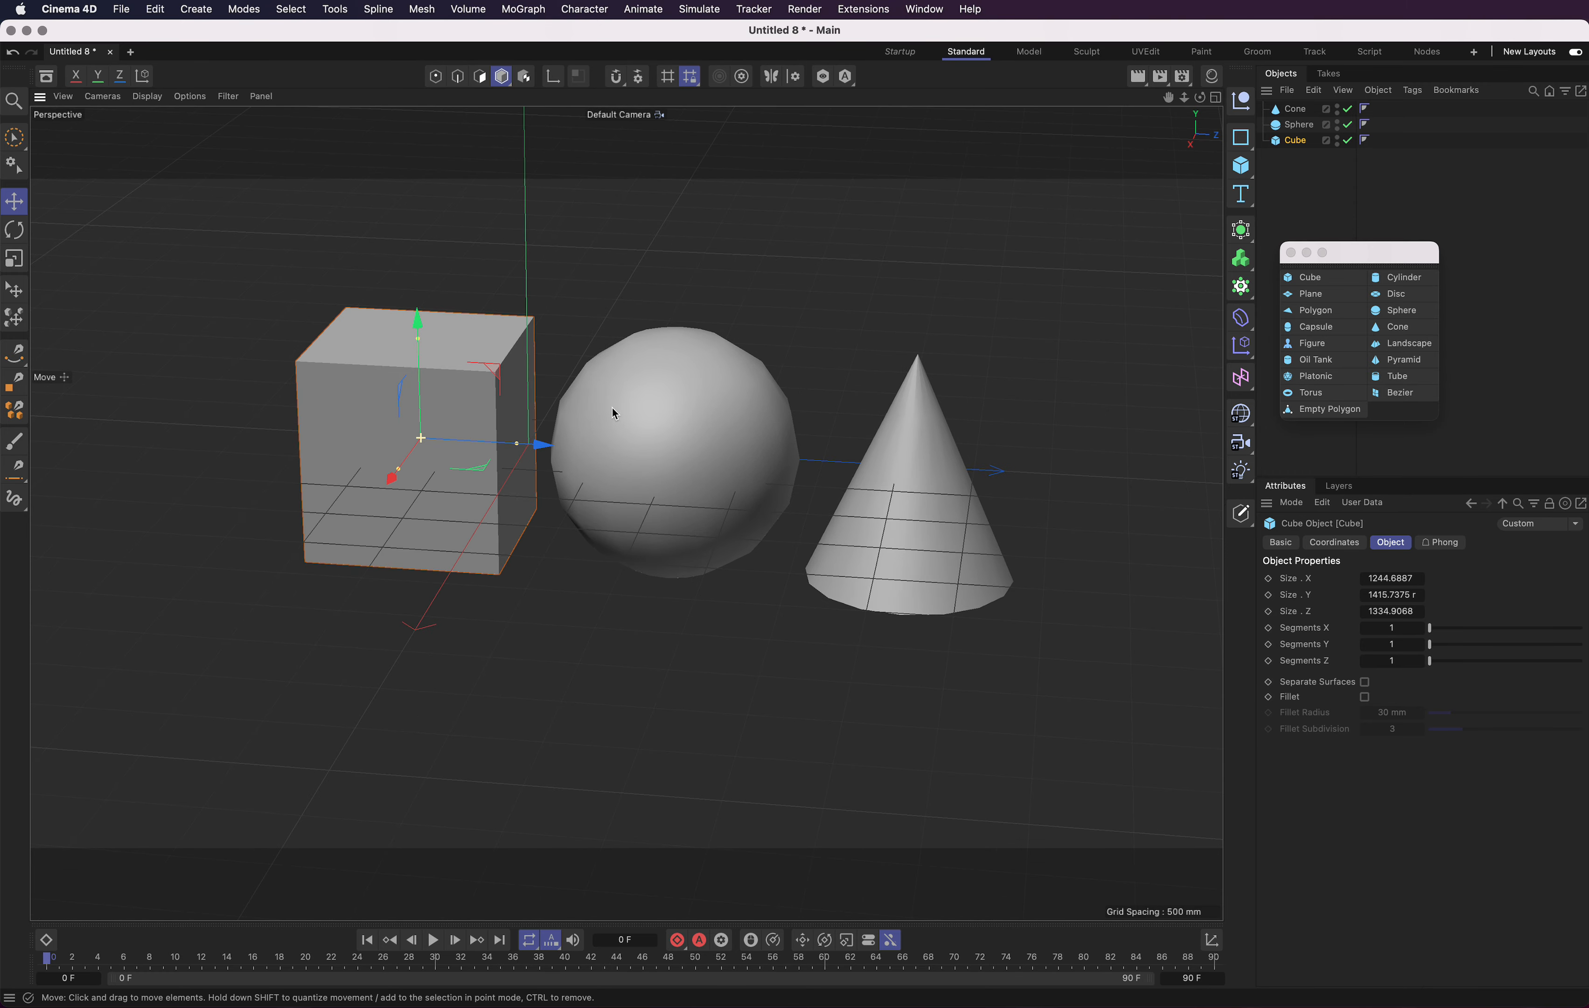
{"action": "left_click", "coordinate": [896, 490]}
{"action": "left_click_drag", "start_coordinate": [897, 490], "coordinate": [745, 200]}
{"action": "key", "text": "Escape"}
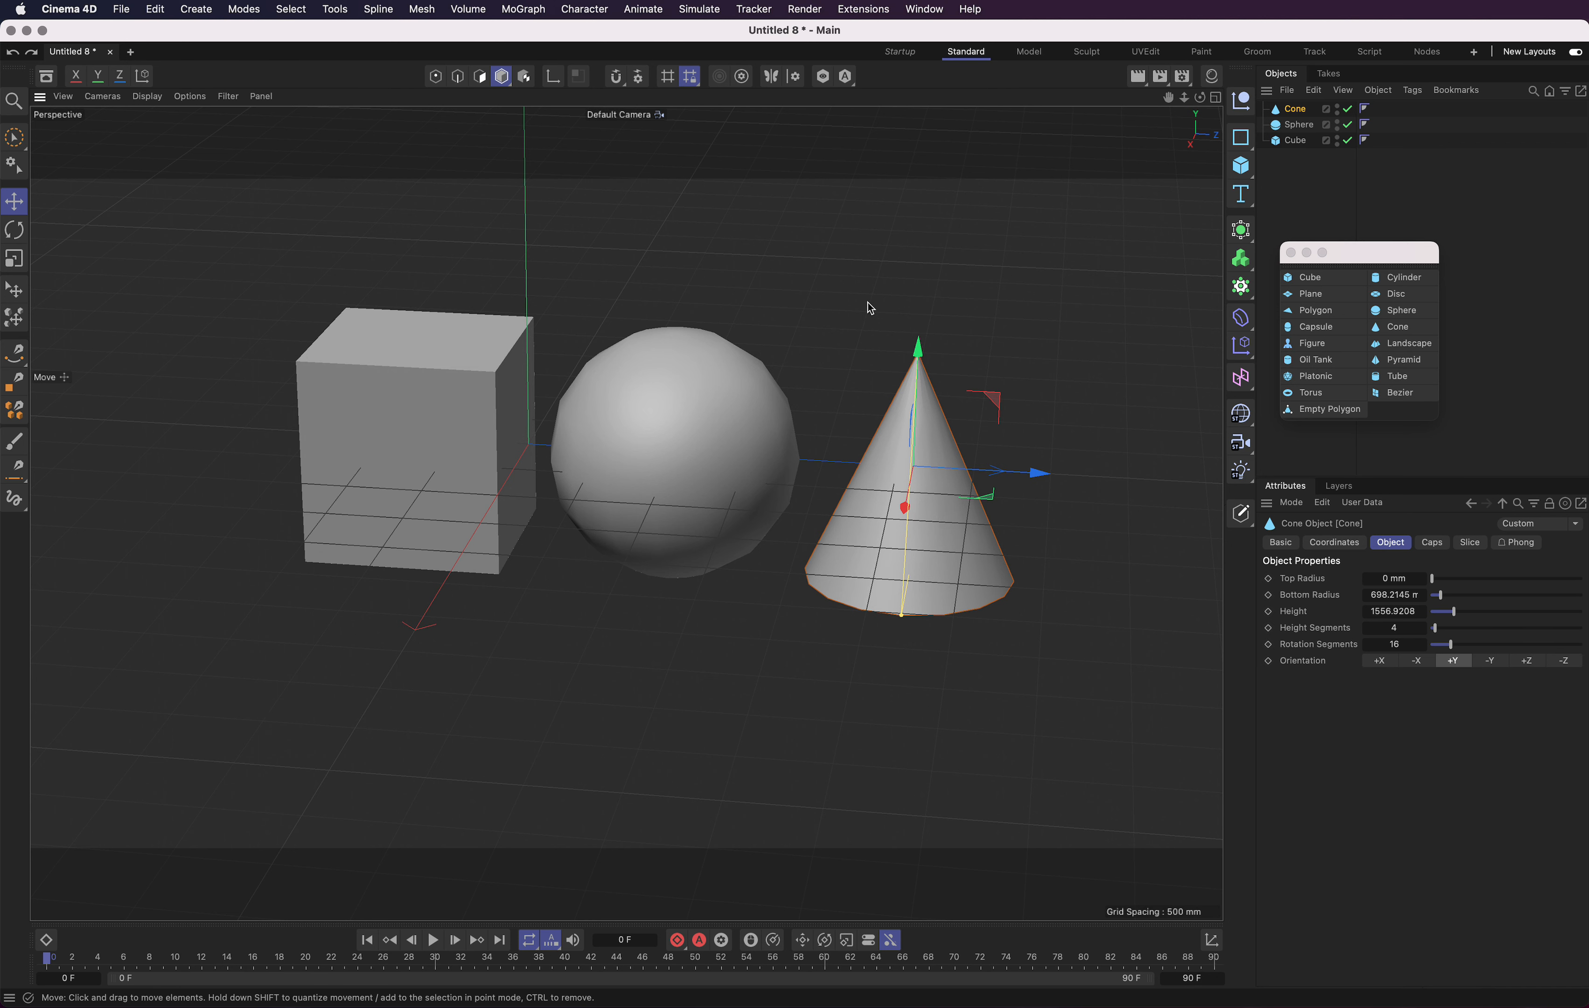
{"action": "mouse_move", "coordinate": [869, 305]}
{"action": "left_mouse_down", "text": "alt"}
{"action": "mouse_move", "coordinate": [840, 316]}
{"action": "mouse_move", "coordinate": [872, 312]}
{"action": "left_mouse_up", "text": "alt"}
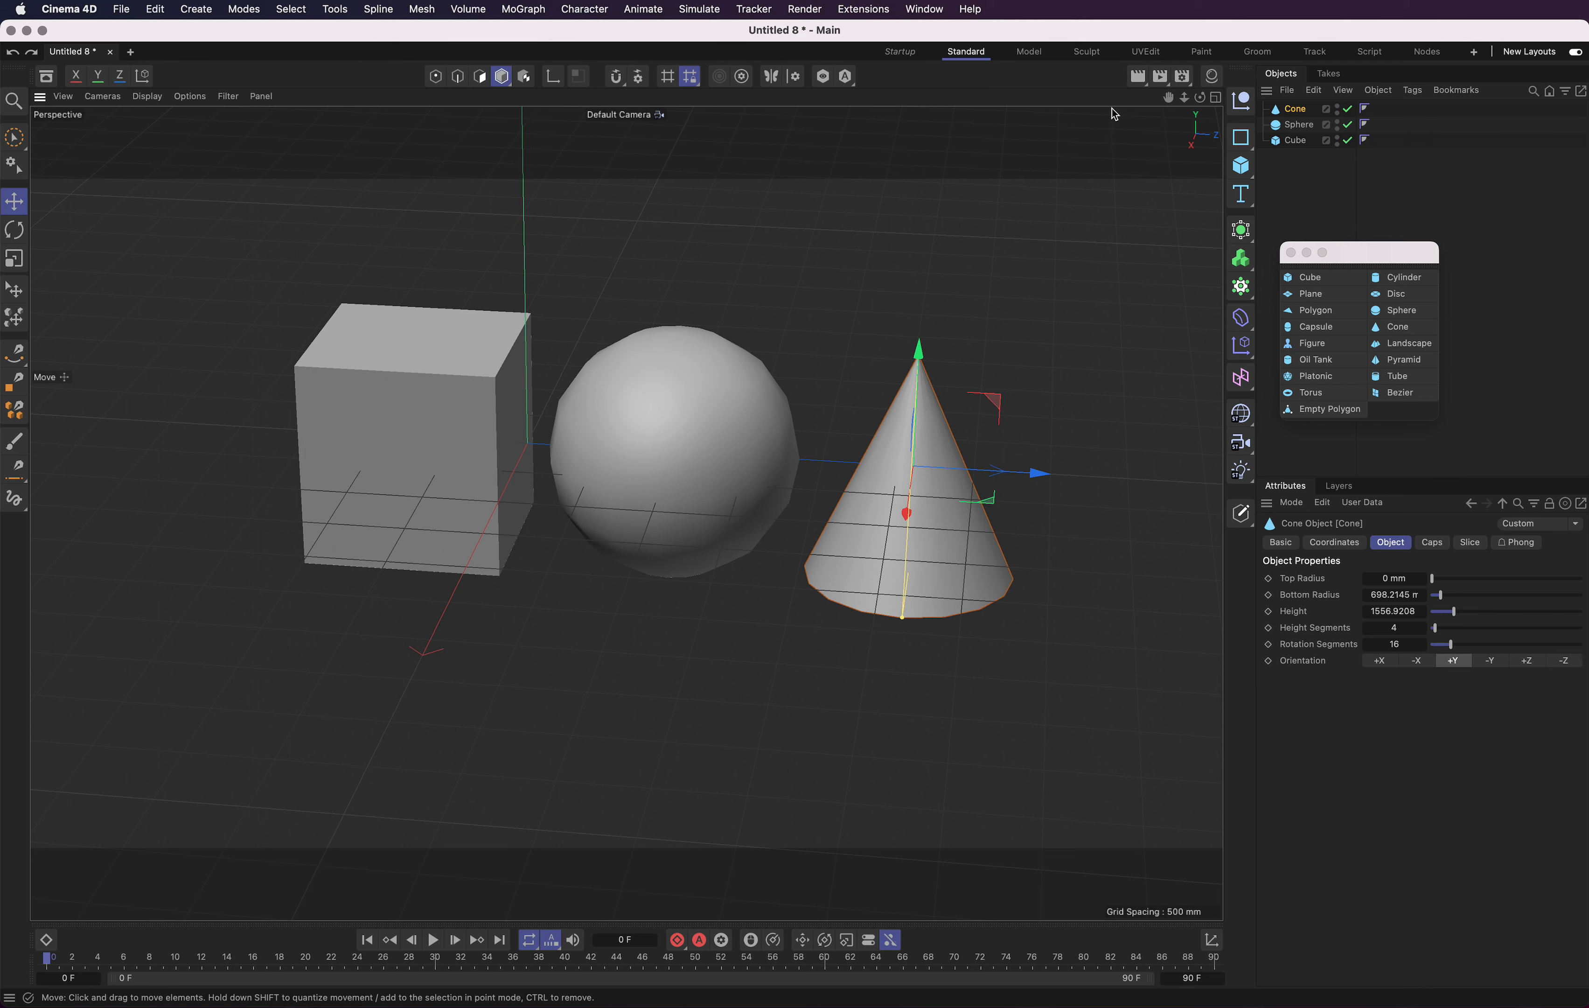
Switch to the Startup layout and add a Boole object to the scene.
{"action": "left_click", "coordinate": [901, 52]}
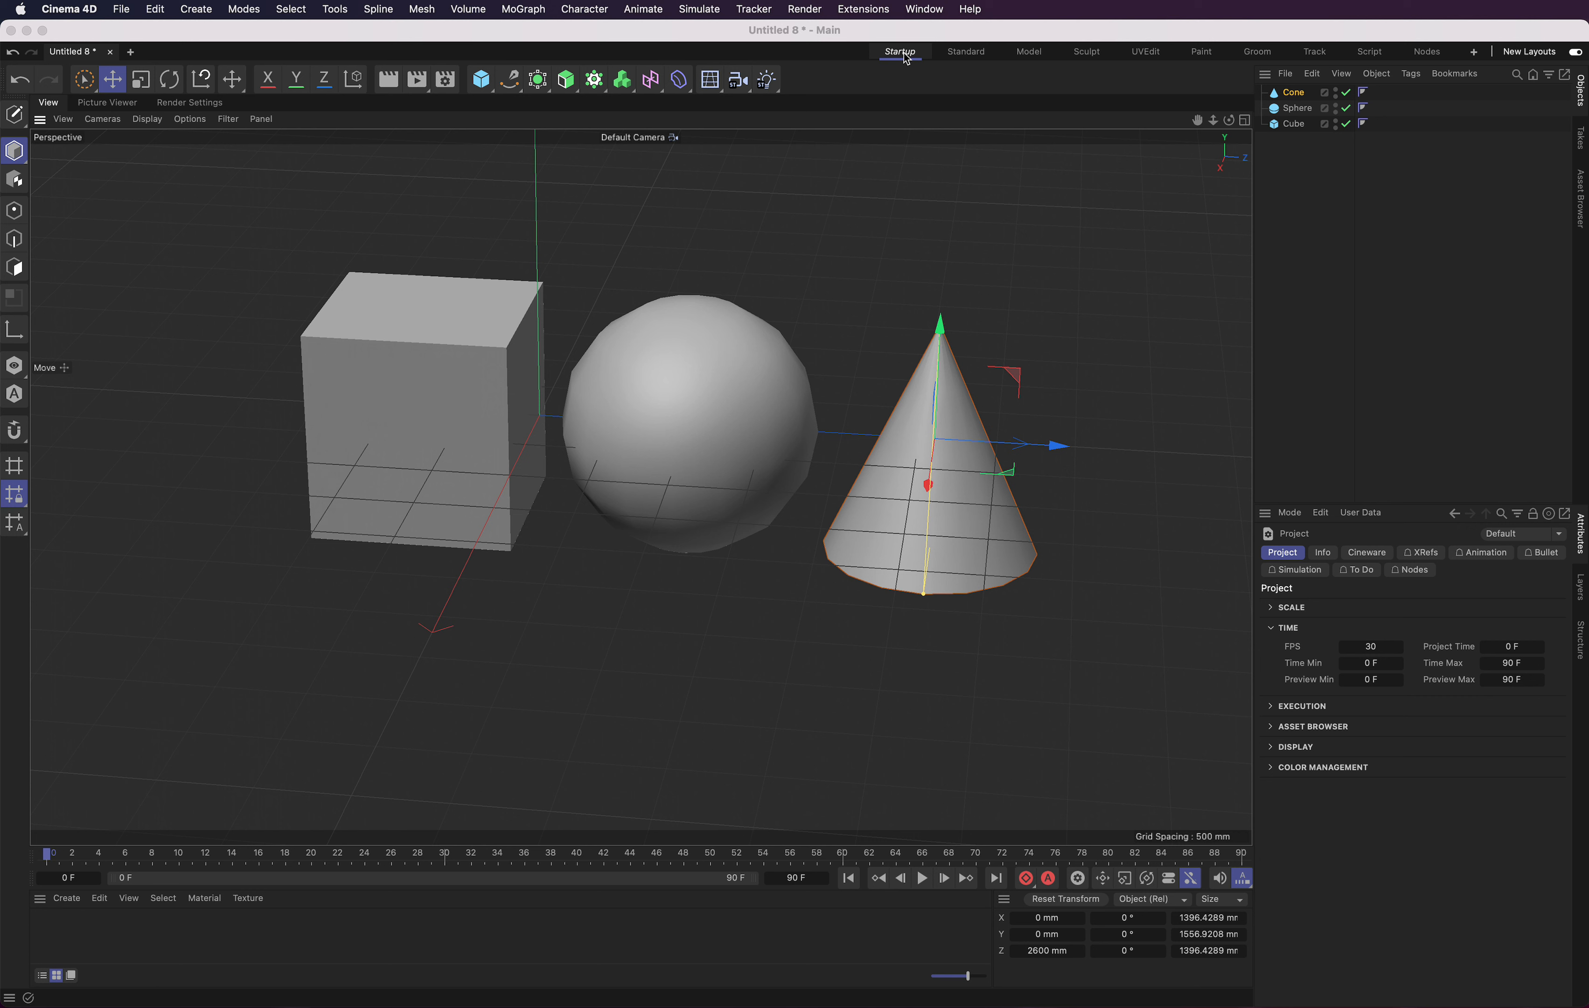
{"action": "left_click", "coordinate": [963, 52]}
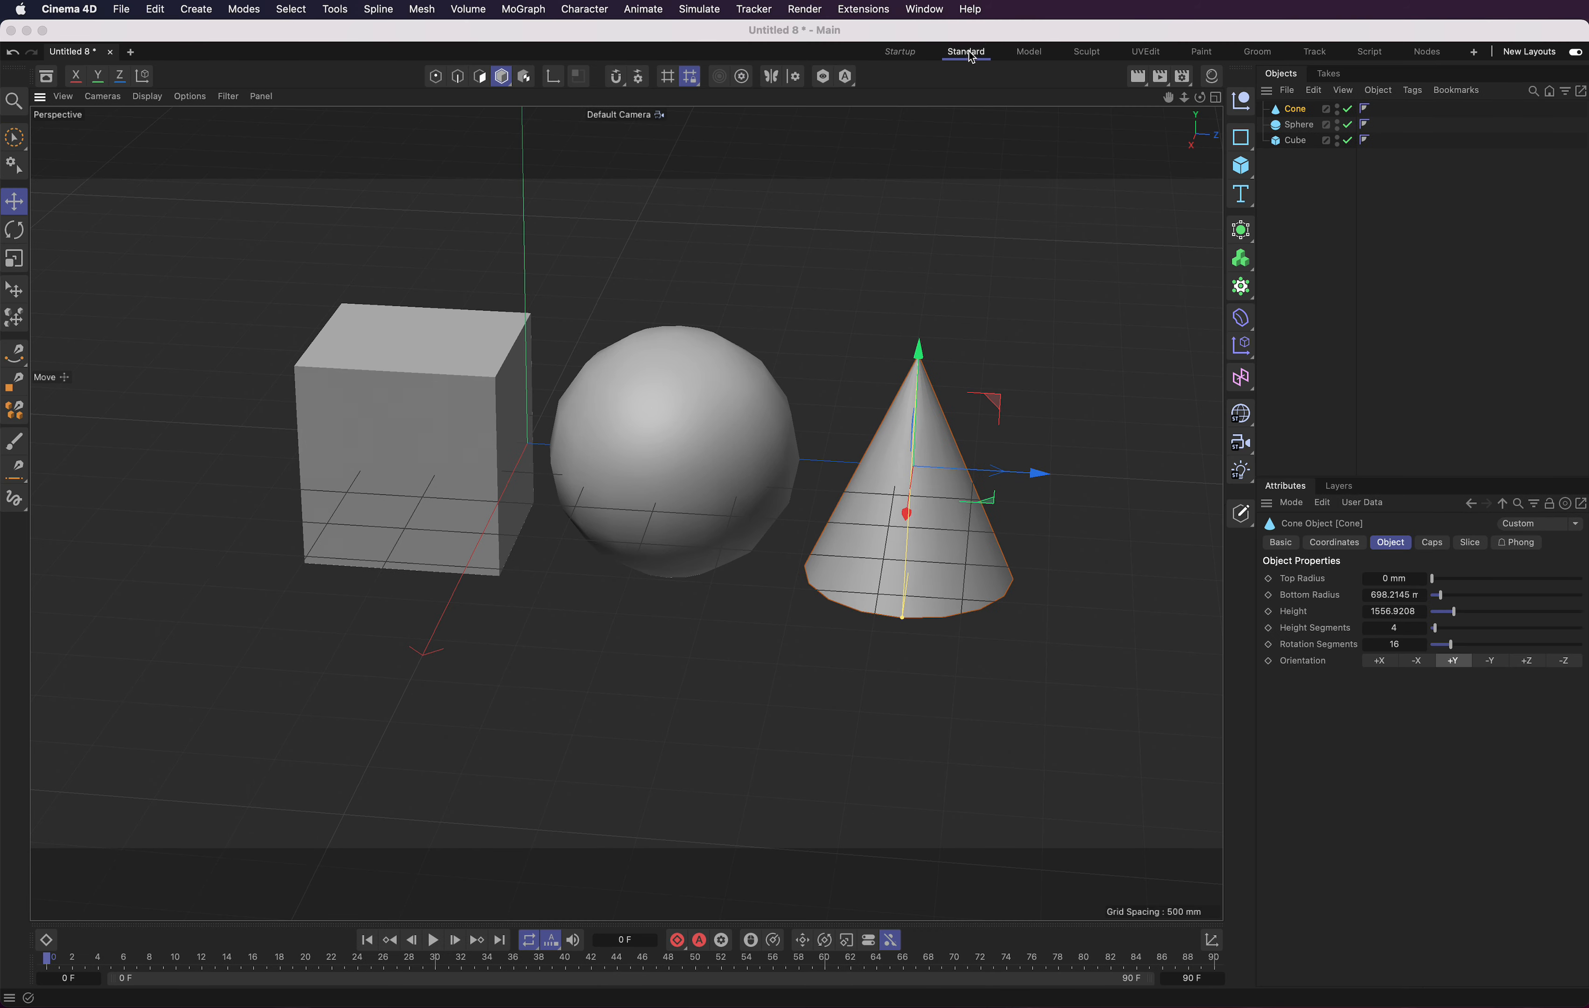
{"action": "left_click", "coordinate": [909, 55]}
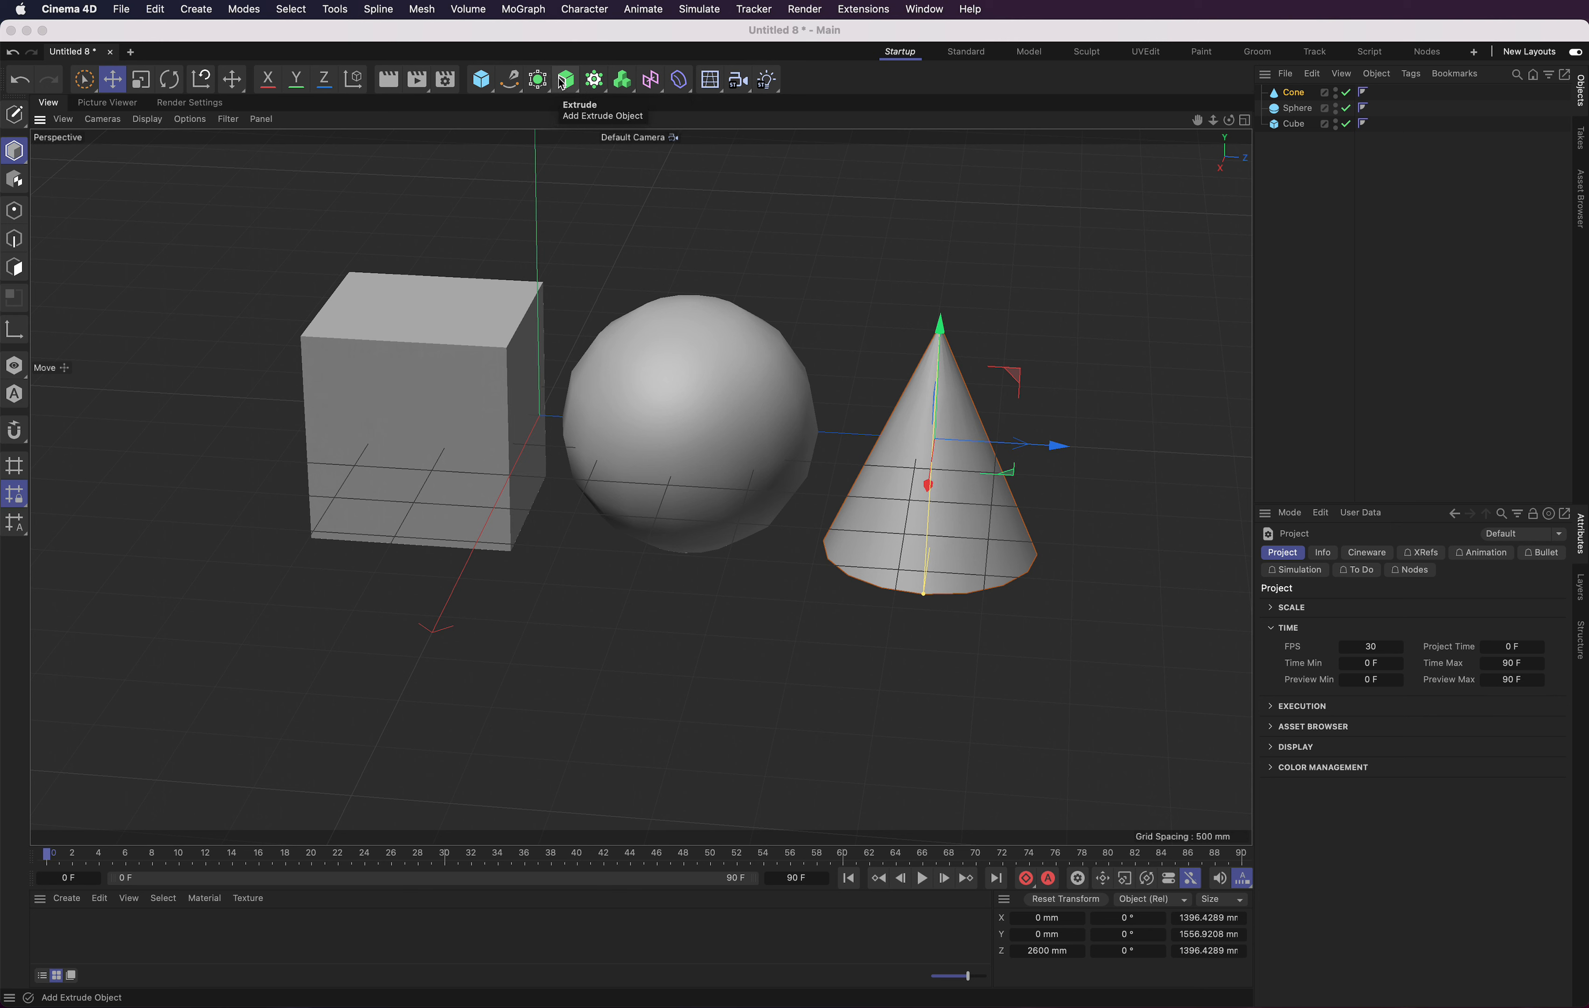
{"action": "left_click", "coordinate": [540, 80]}
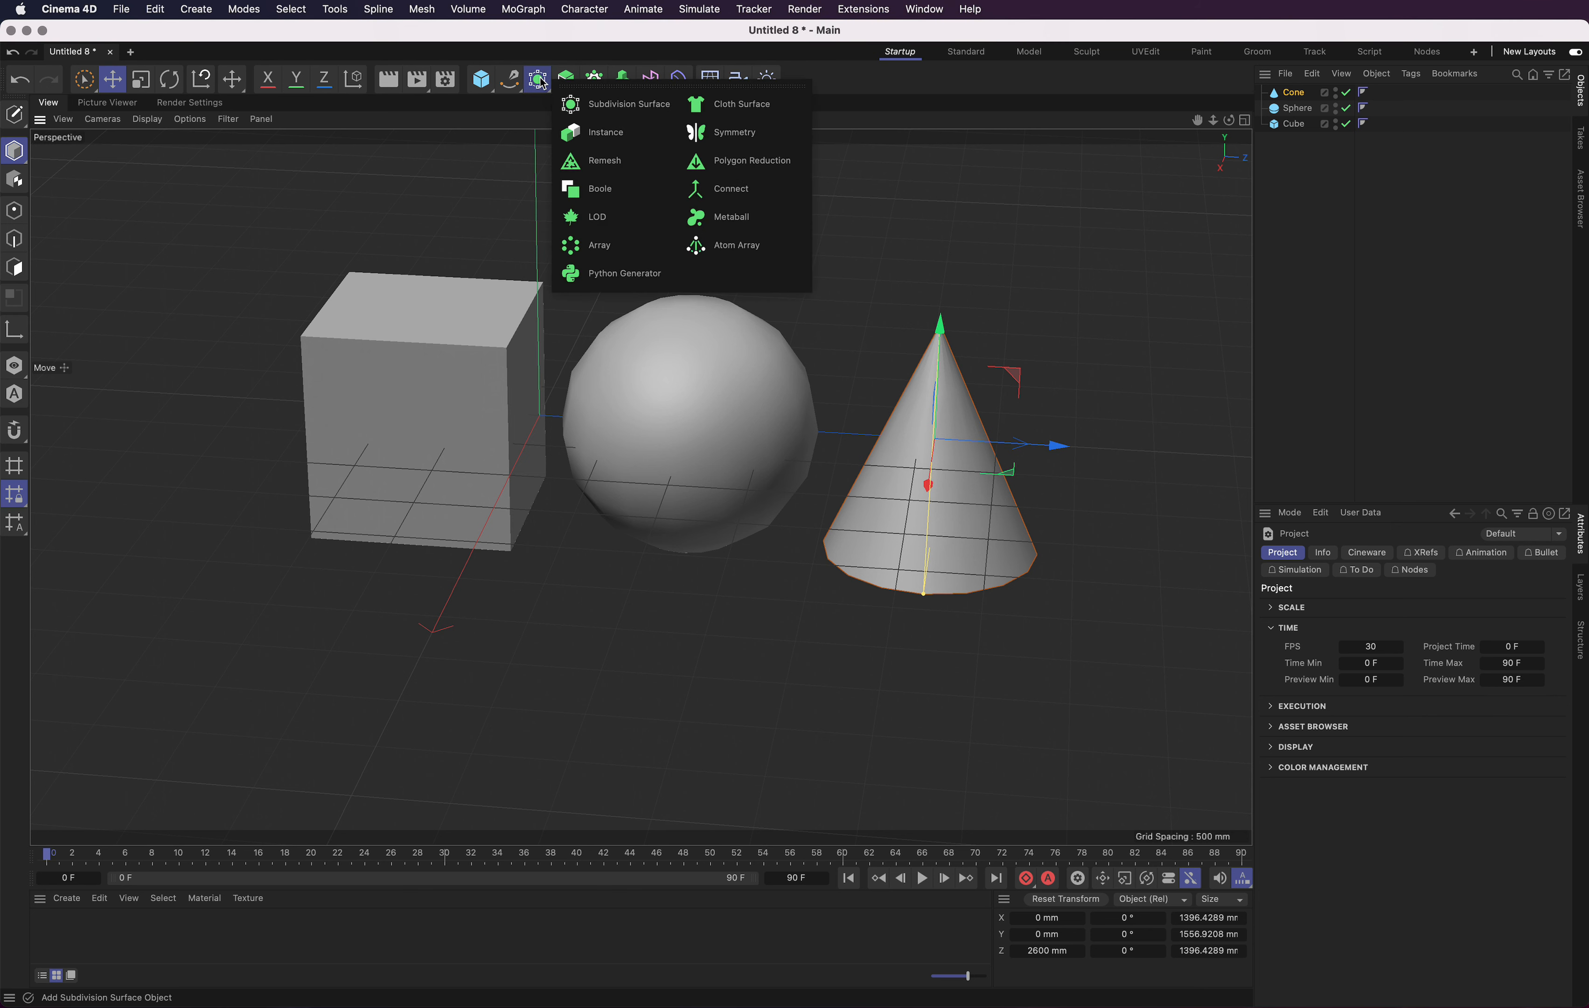
{"action": "left_click", "coordinate": [600, 191]}
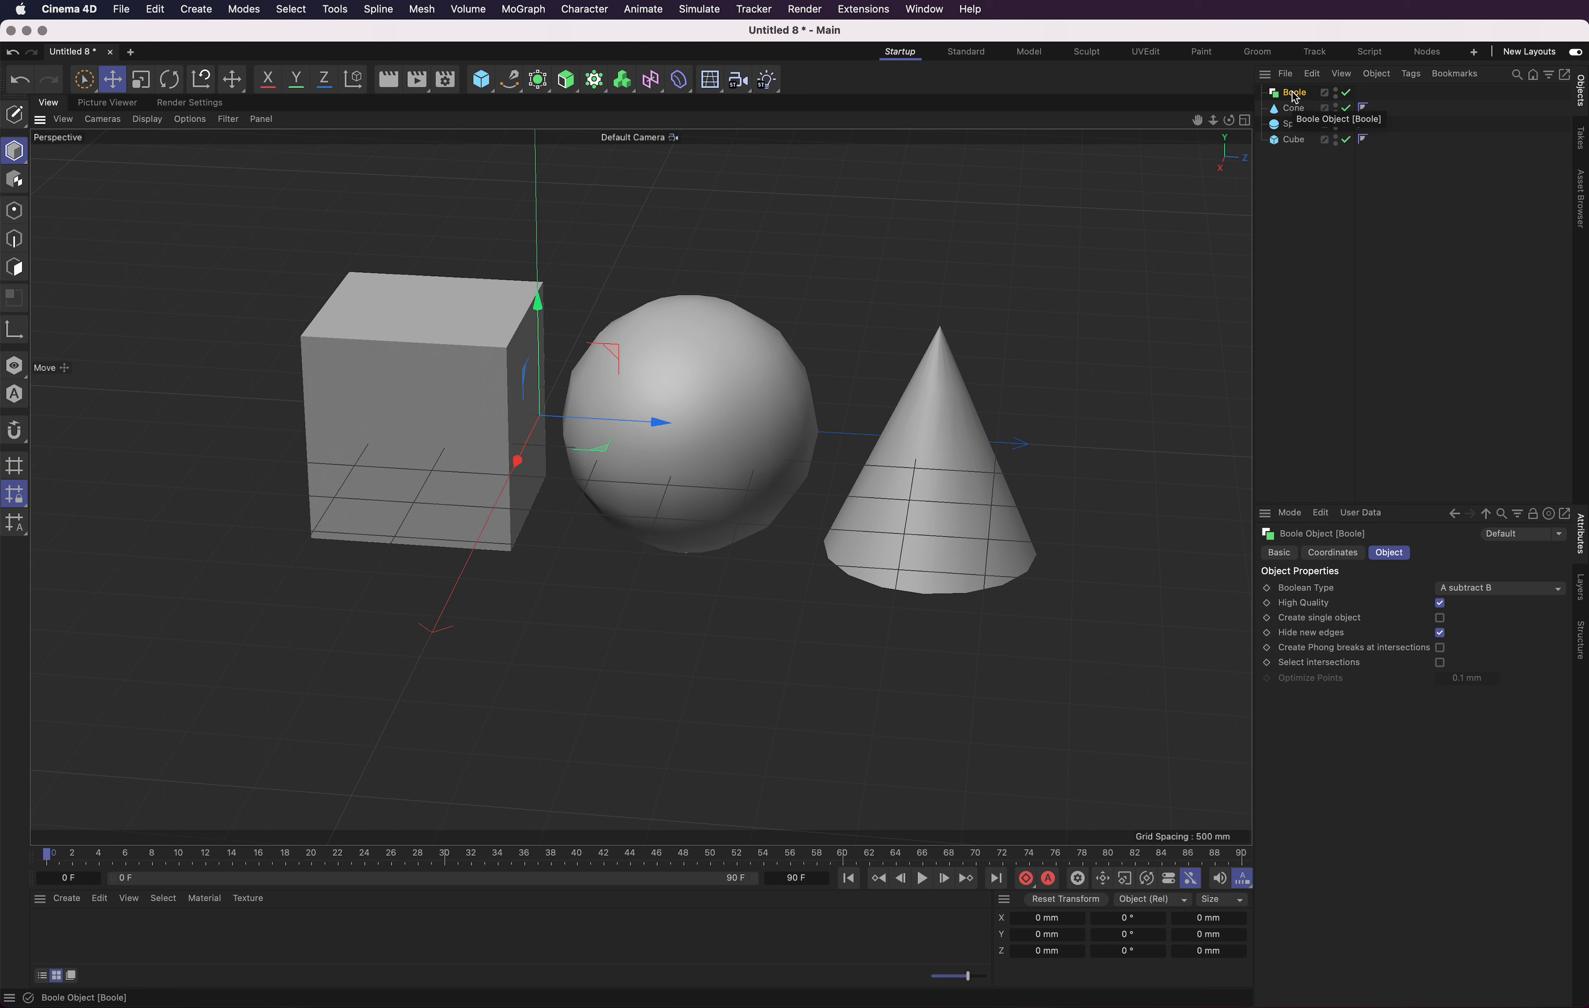
Delete the cone and make the sphere and the cube children of the Boole object, with the sphere first.
{"action": "left_click", "coordinate": [1298, 109]}
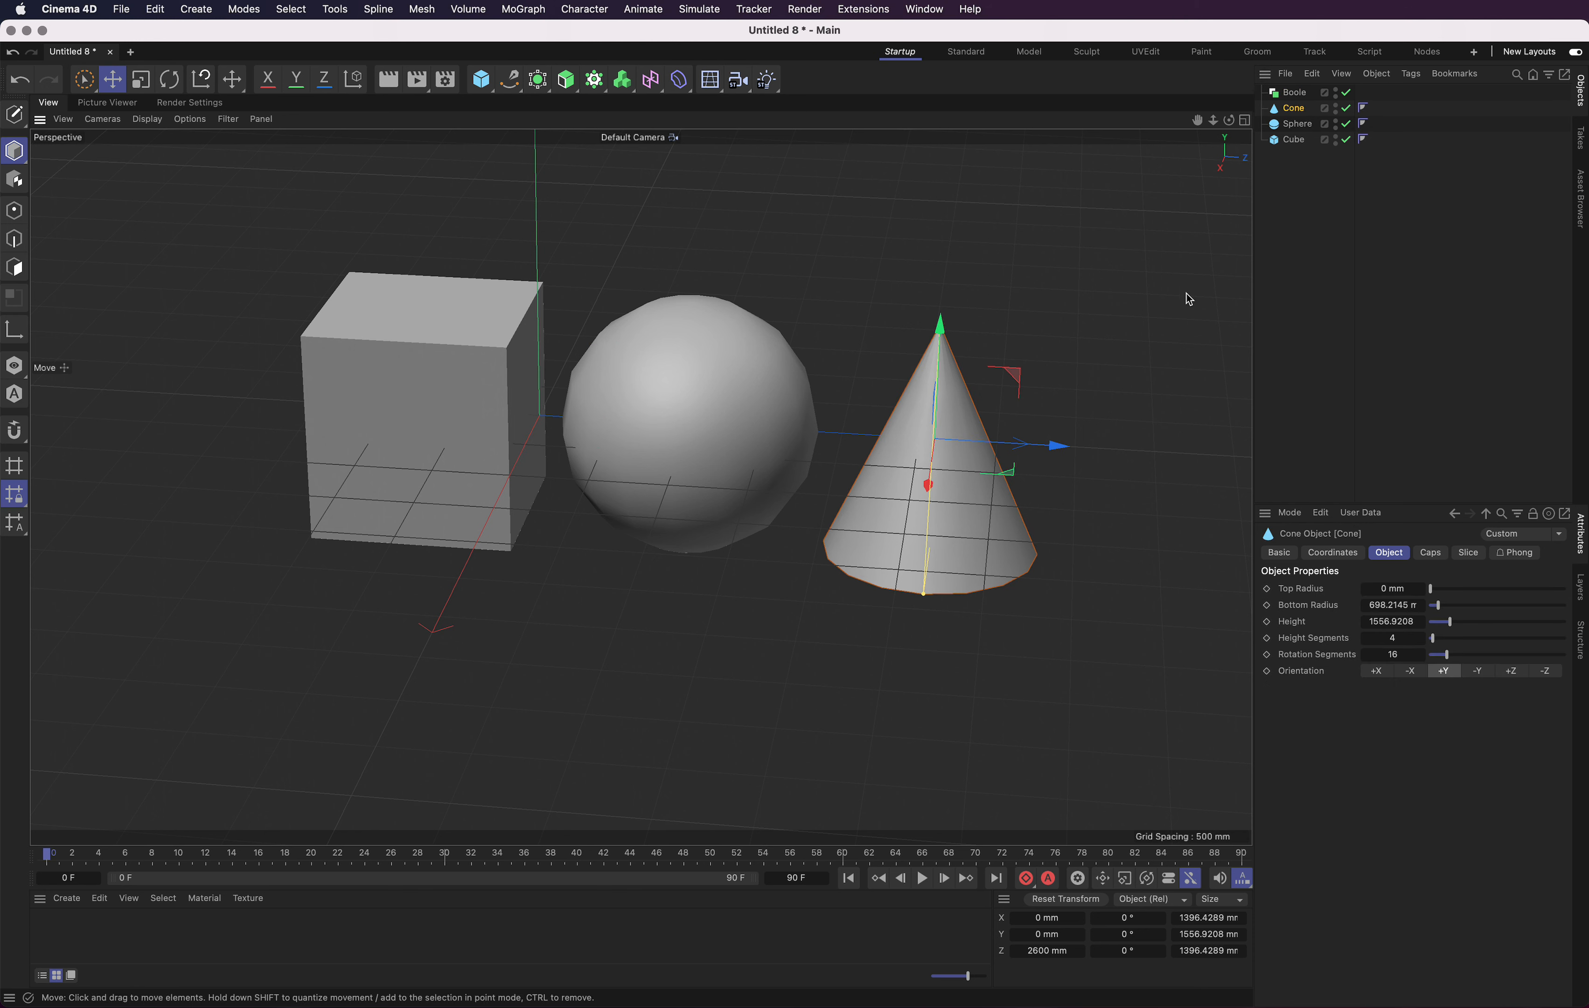
{"action": "key", "text": "Delete"}
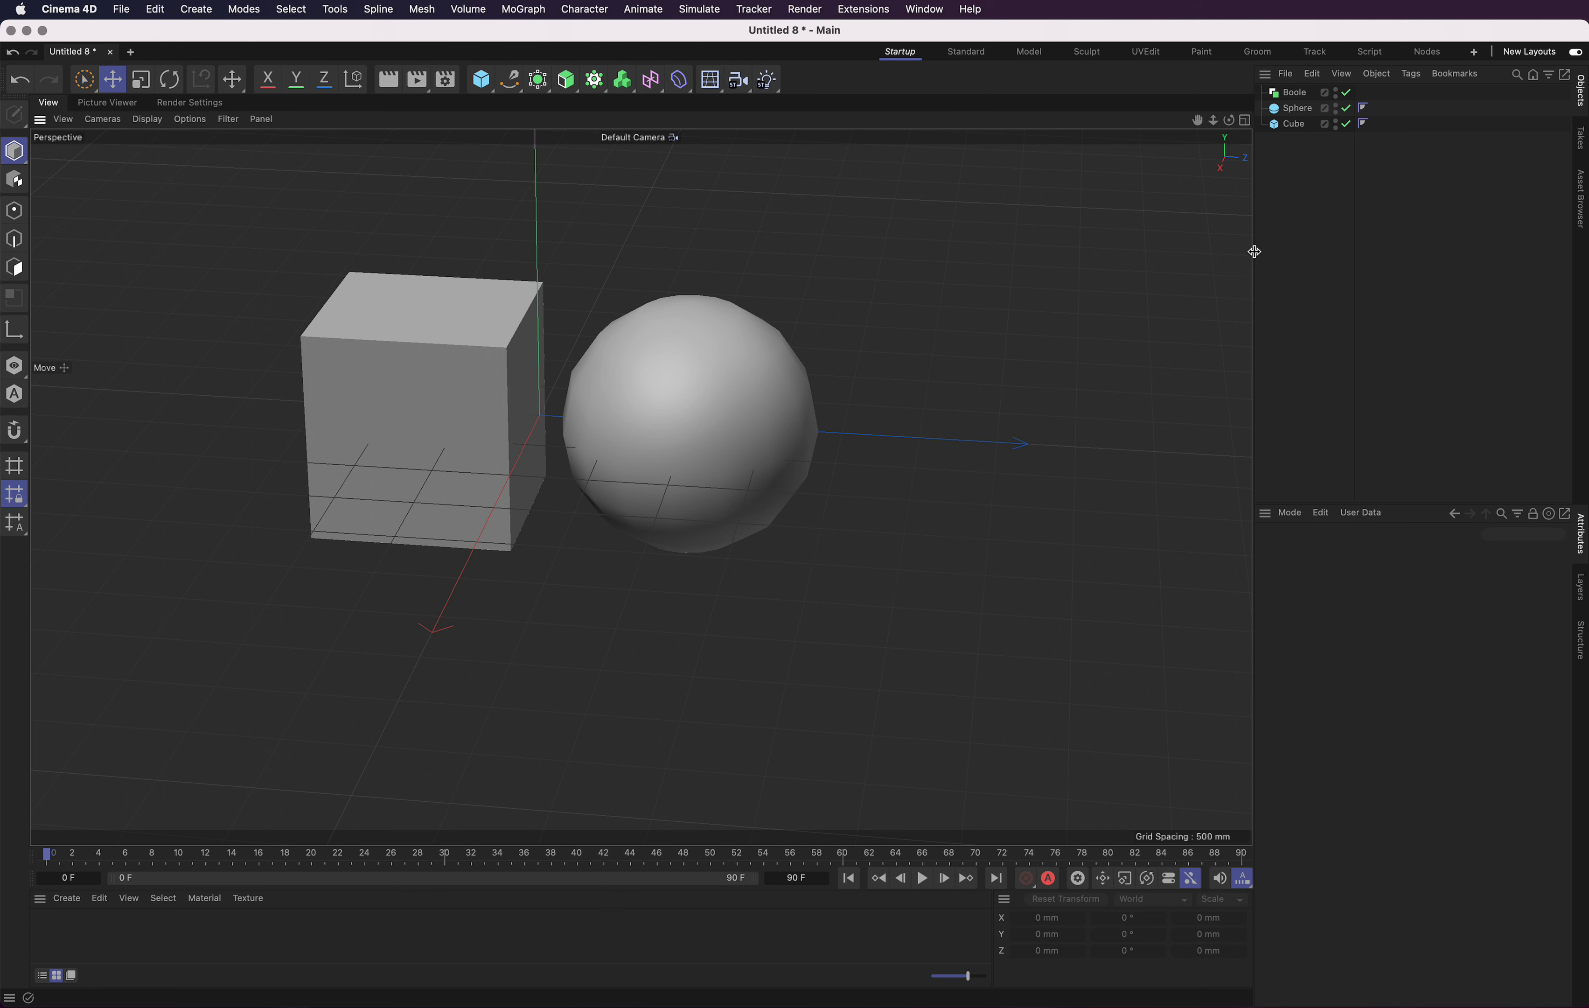
{"action": "left_click", "coordinate": [1302, 109]}
{"action": "left_click_drag", "start_coordinate": [1304, 169], "coordinate": [1300, 97]}
{"action": "left_click", "coordinate": [1299, 93]}
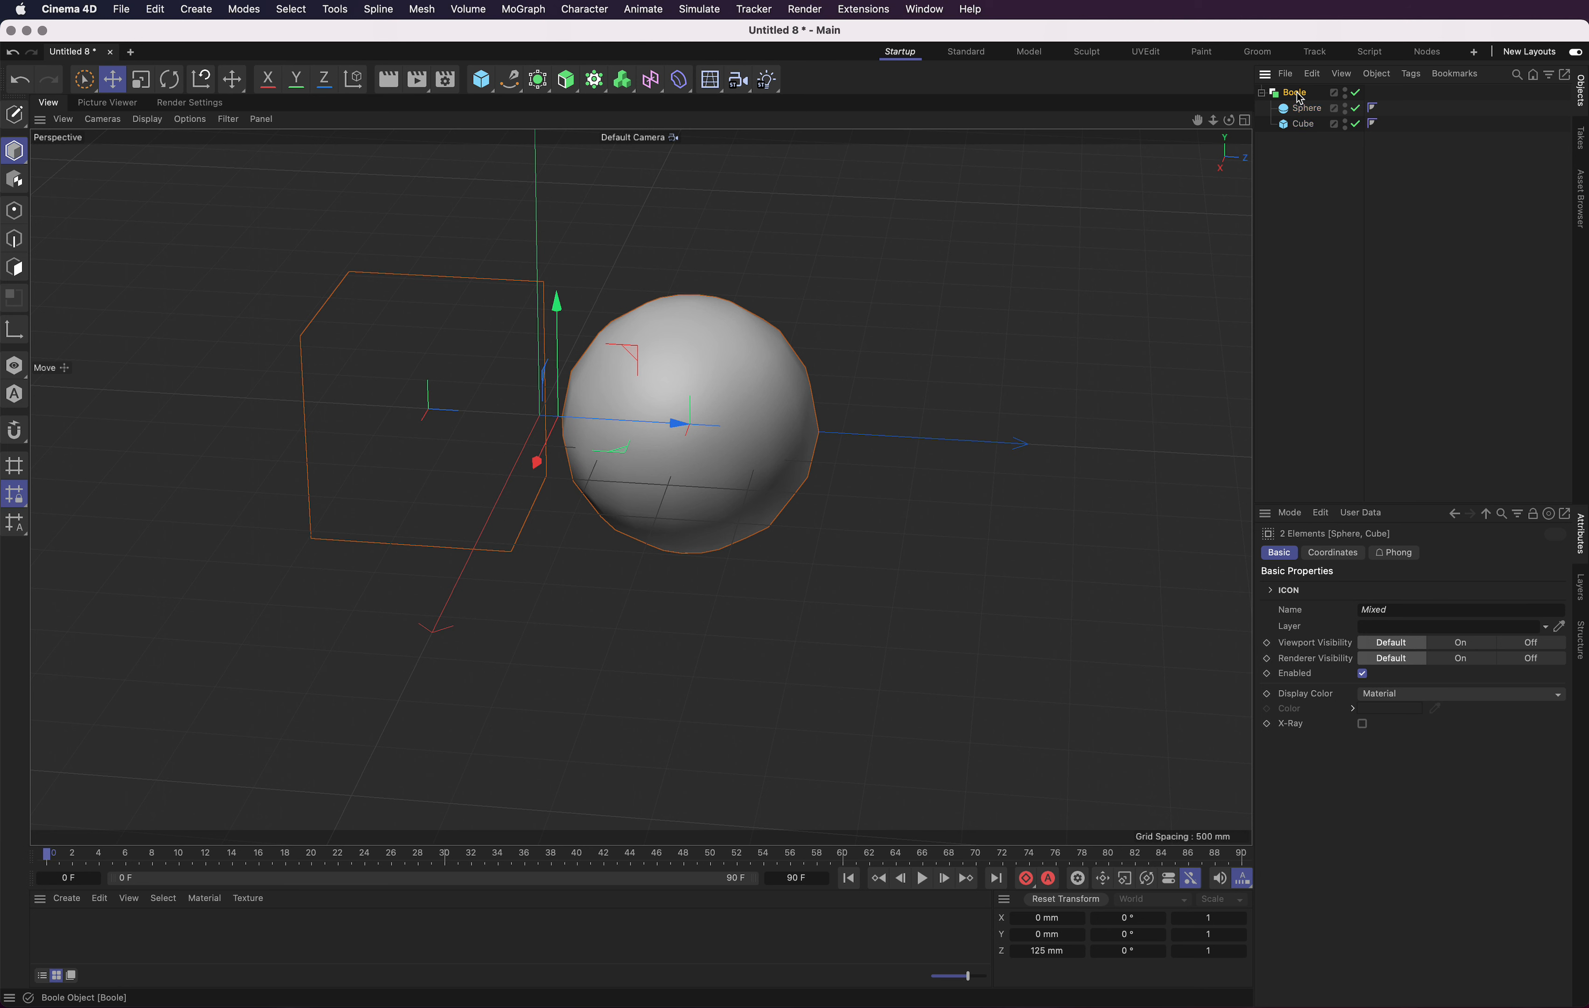
Move the cube inside the Boole along the Z axis to about 1000 mm so that it cuts through the sphere.
{"action": "left_click", "coordinate": [1300, 108]}
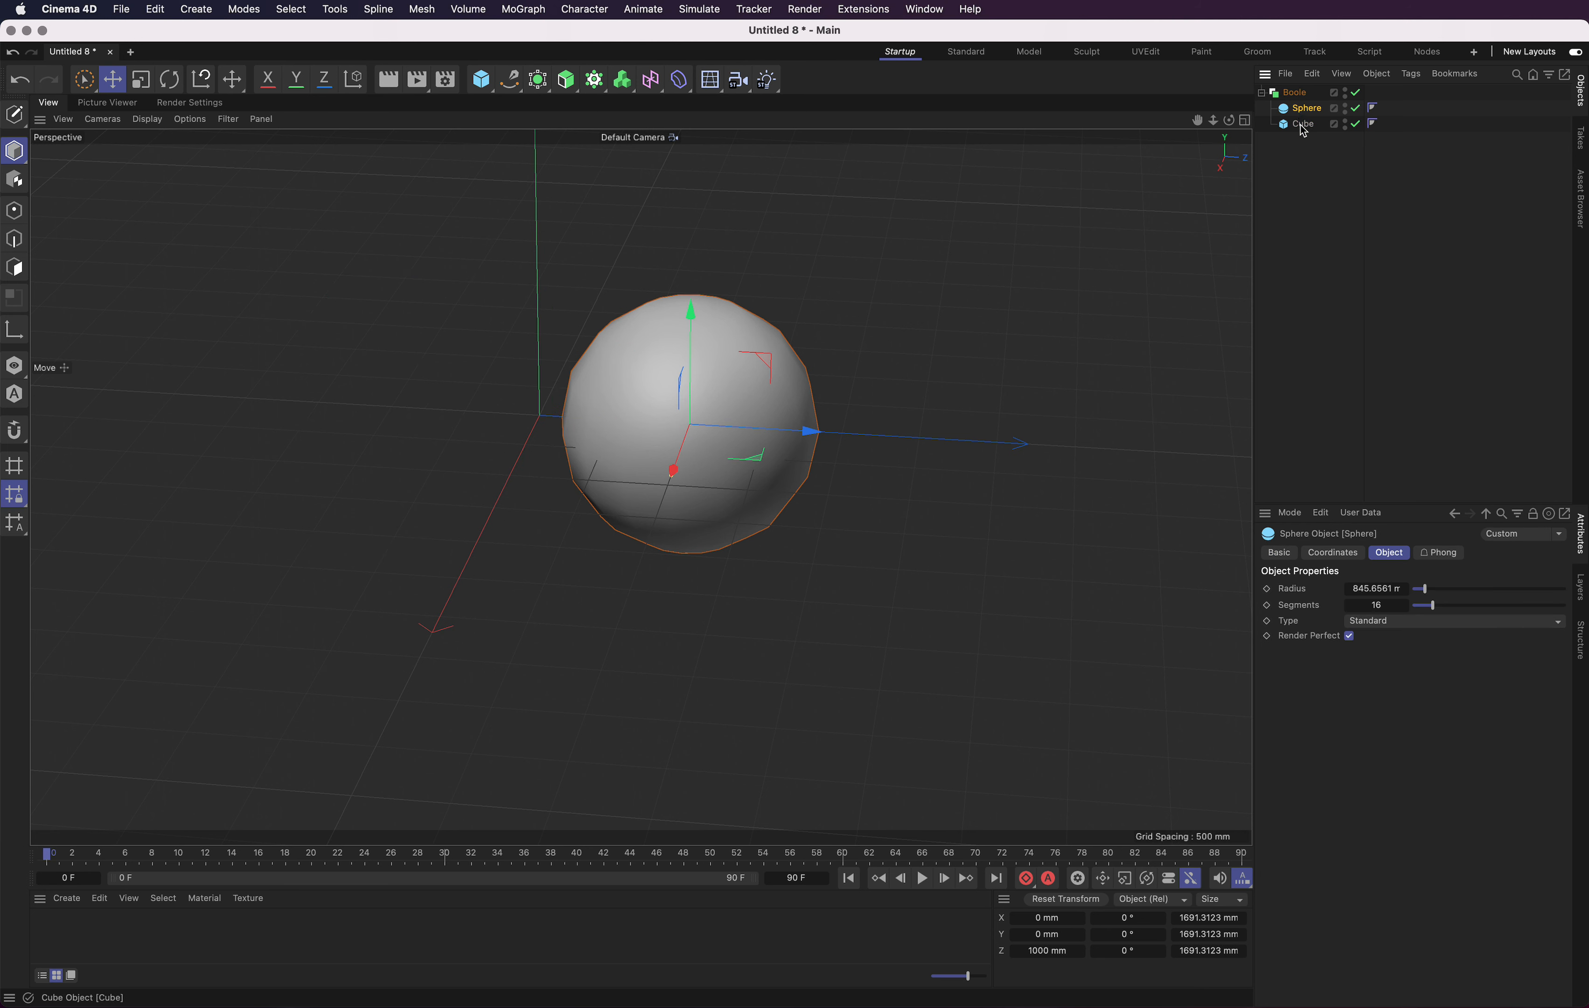
{"action": "left_click", "coordinate": [1302, 125]}
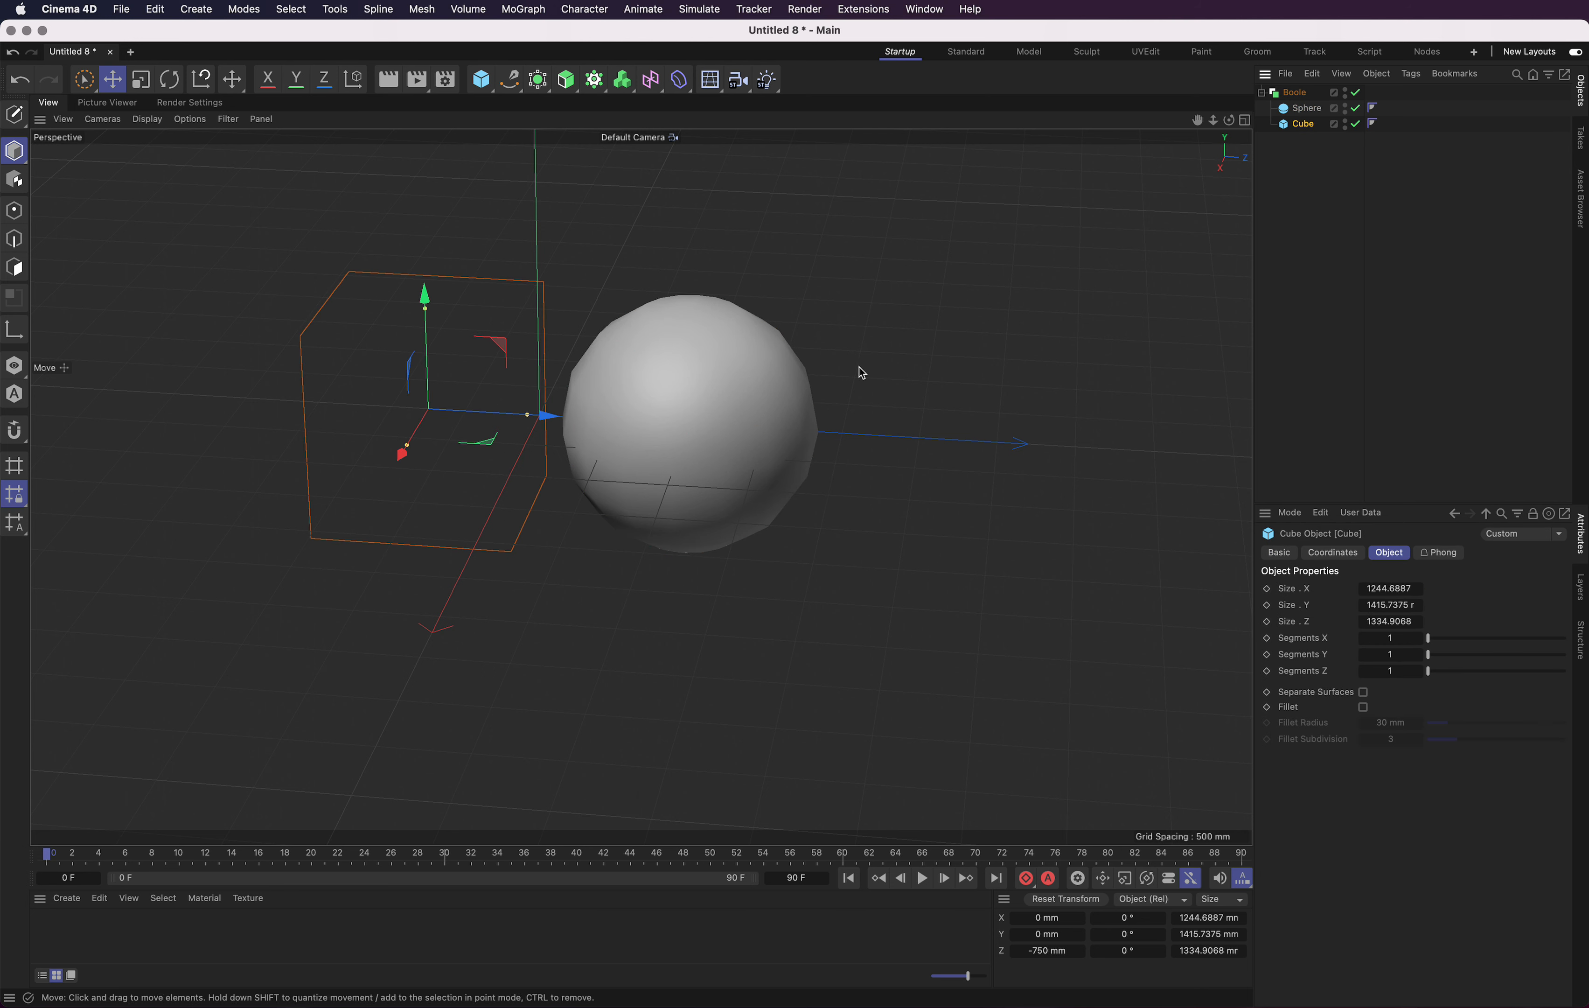
{"action": "left_click_drag", "start_coordinate": [1233, 128], "coordinate": [1250, 134]}
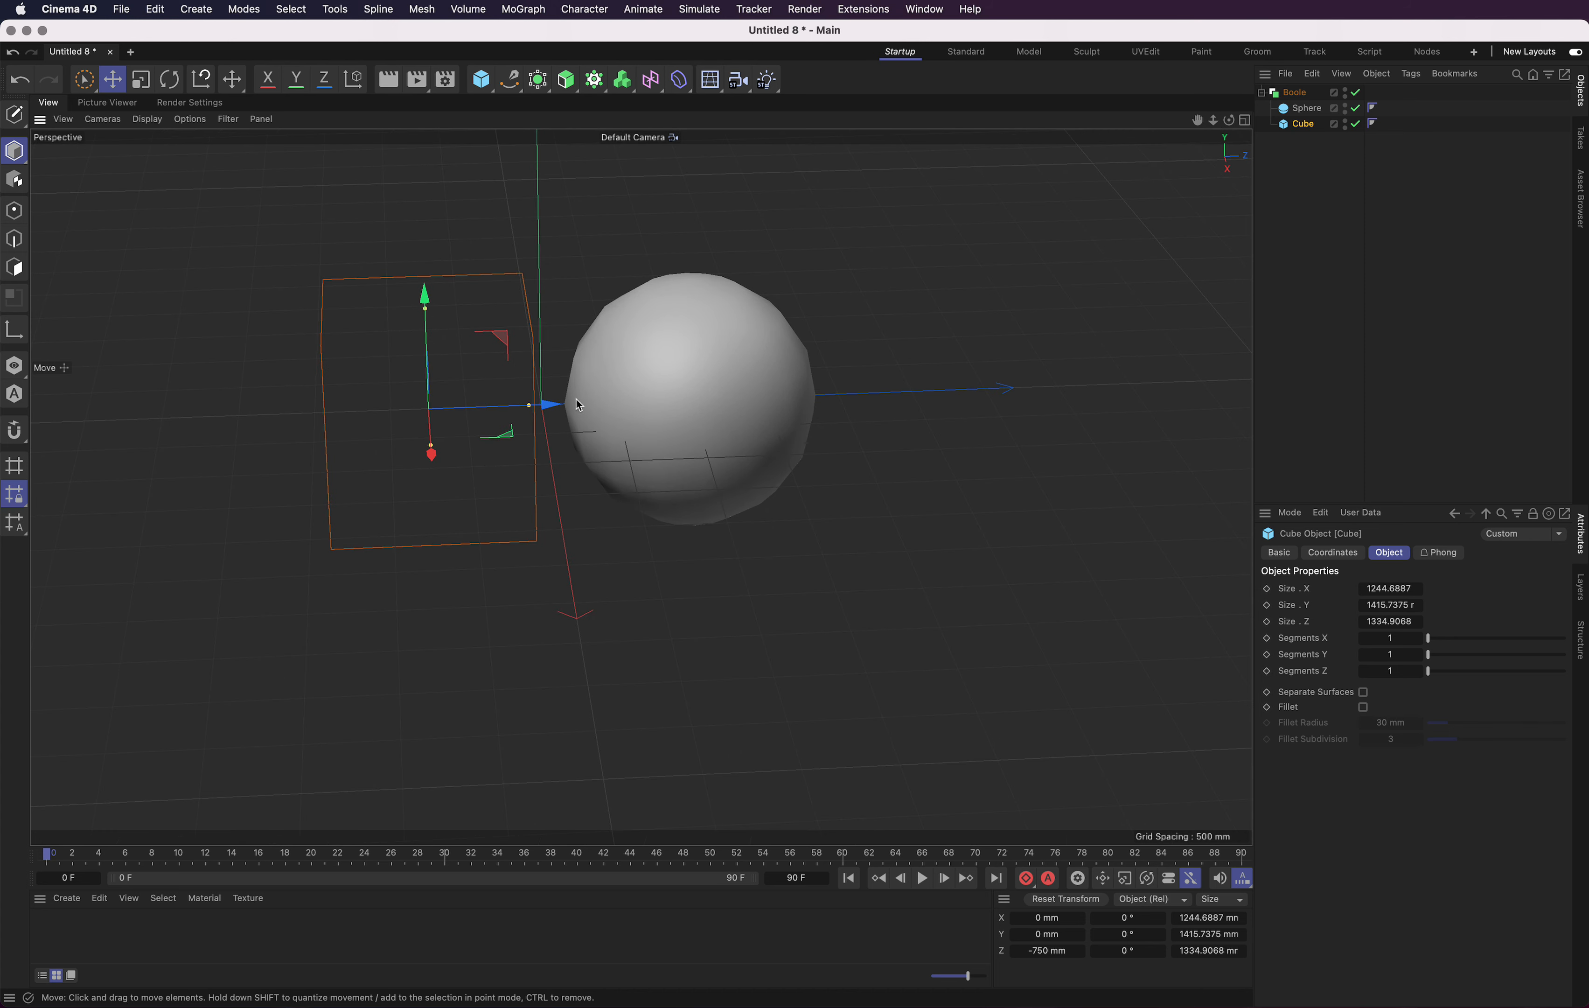
{"action": "left_click_drag", "start_coordinate": [545, 415], "coordinate": [801, 415]}
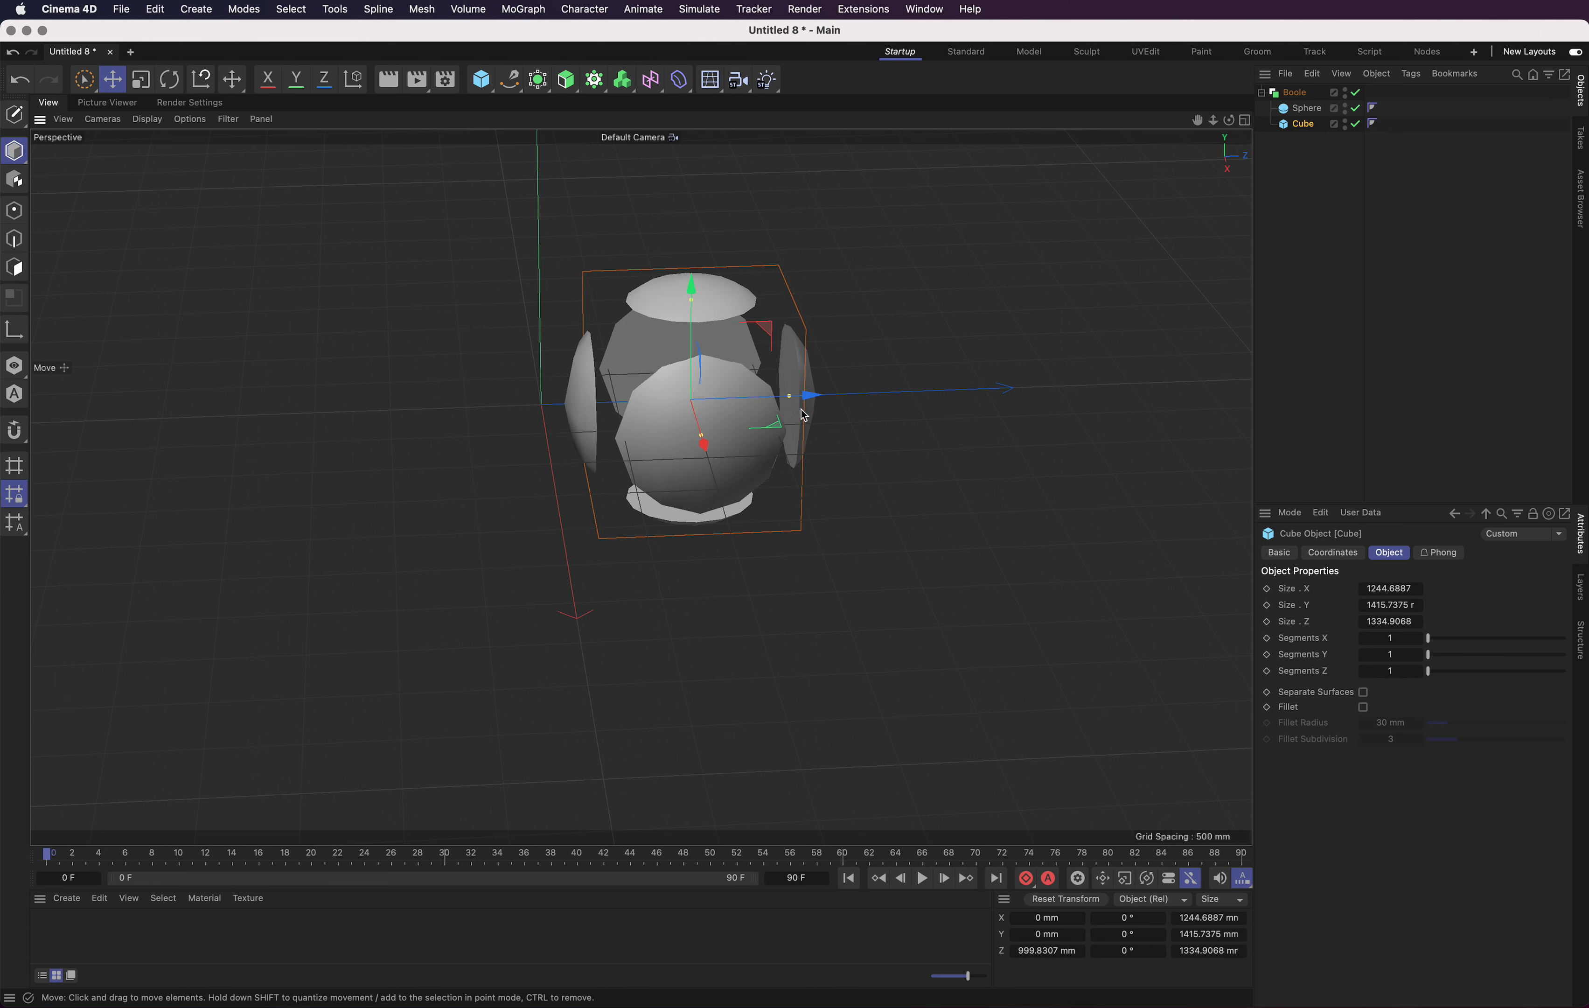
{"action": "left_click_drag", "start_coordinate": [800, 415], "coordinate": [697, 462], "text": "alt"}
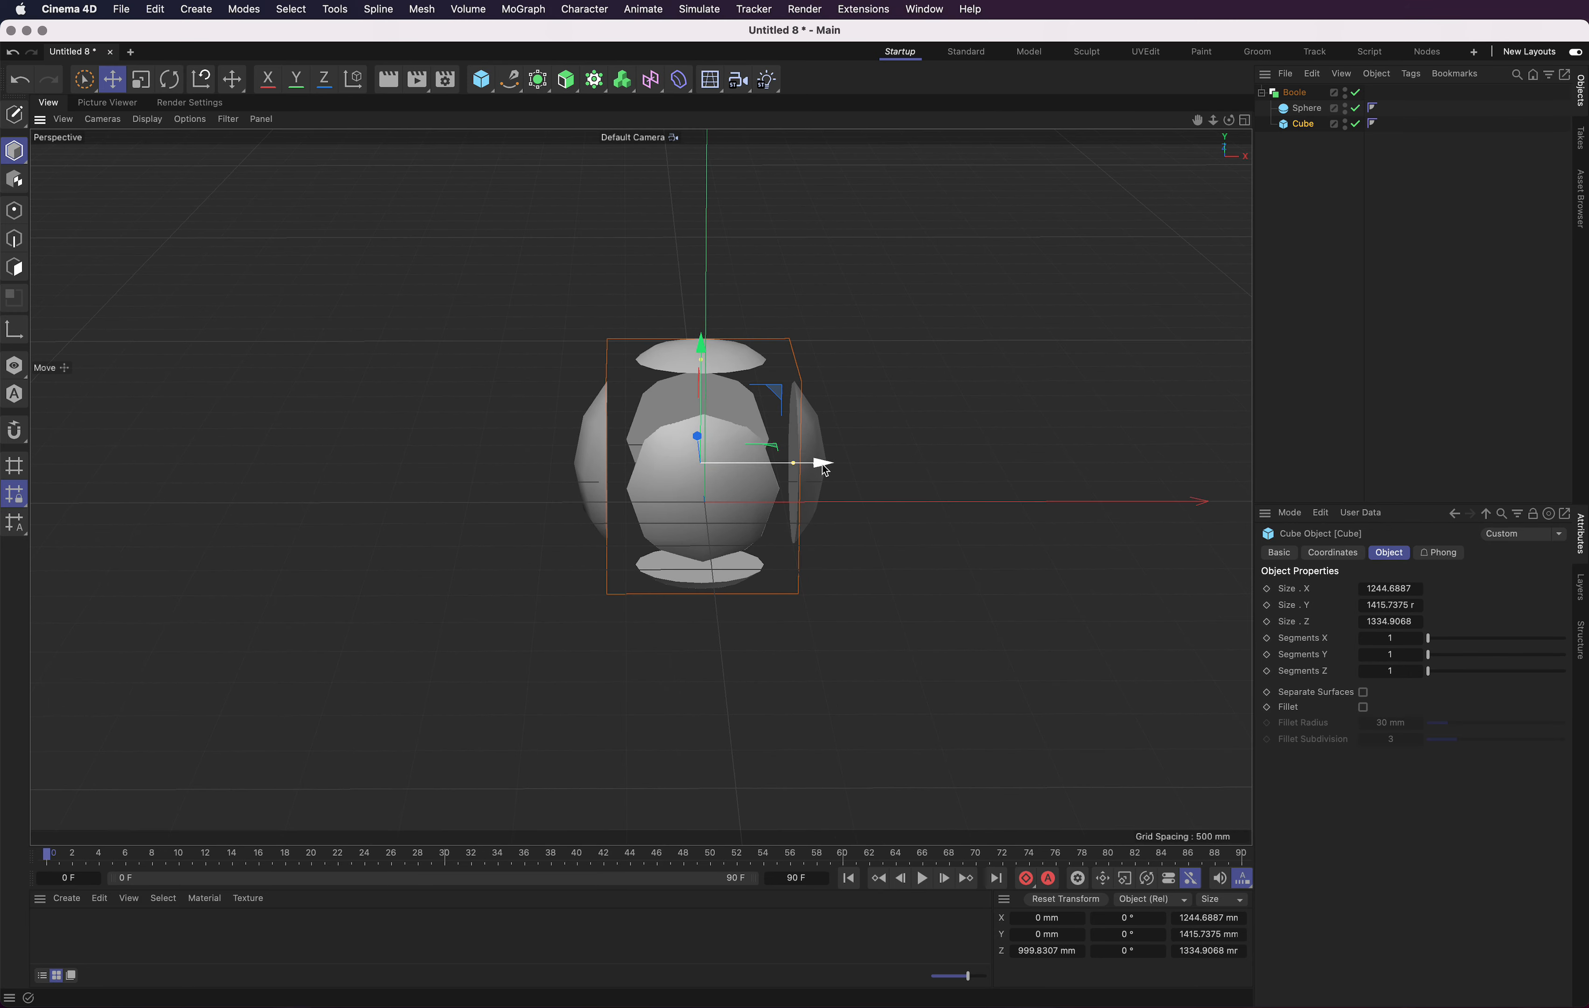
Move the cube along the X axis to about -801 mm so it cuts into the side of the sphere.
{"action": "left_click_drag", "start_coordinate": [823, 467], "coordinate": [659, 462]}
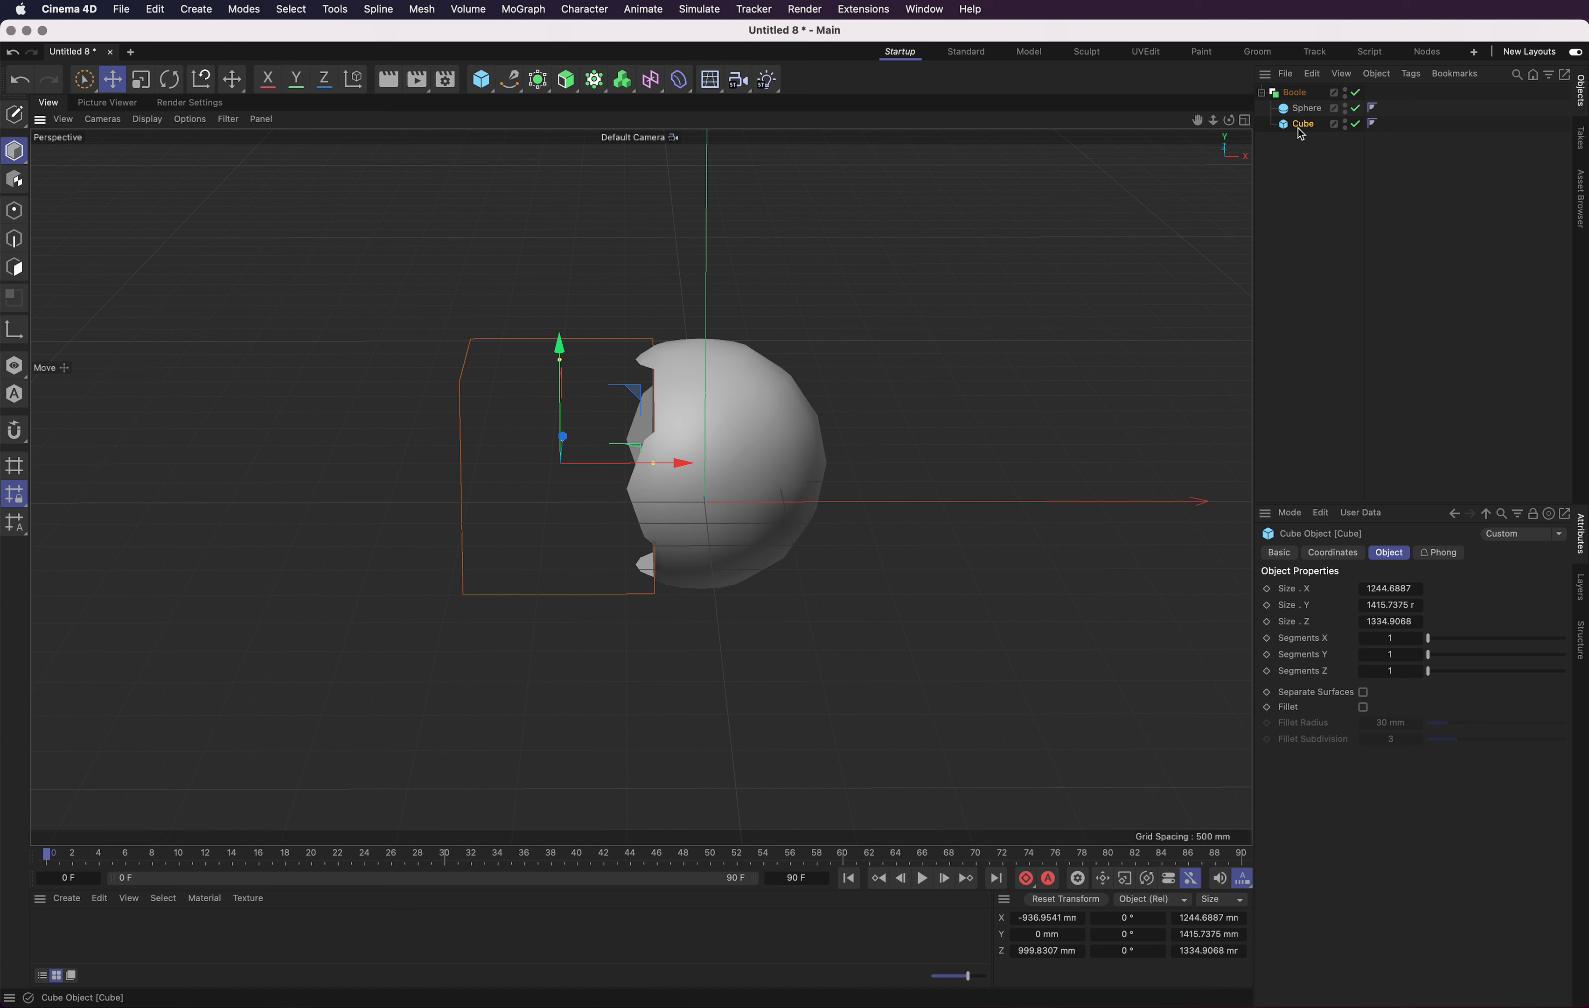
{"action": "left_click", "coordinate": [1295, 93]}
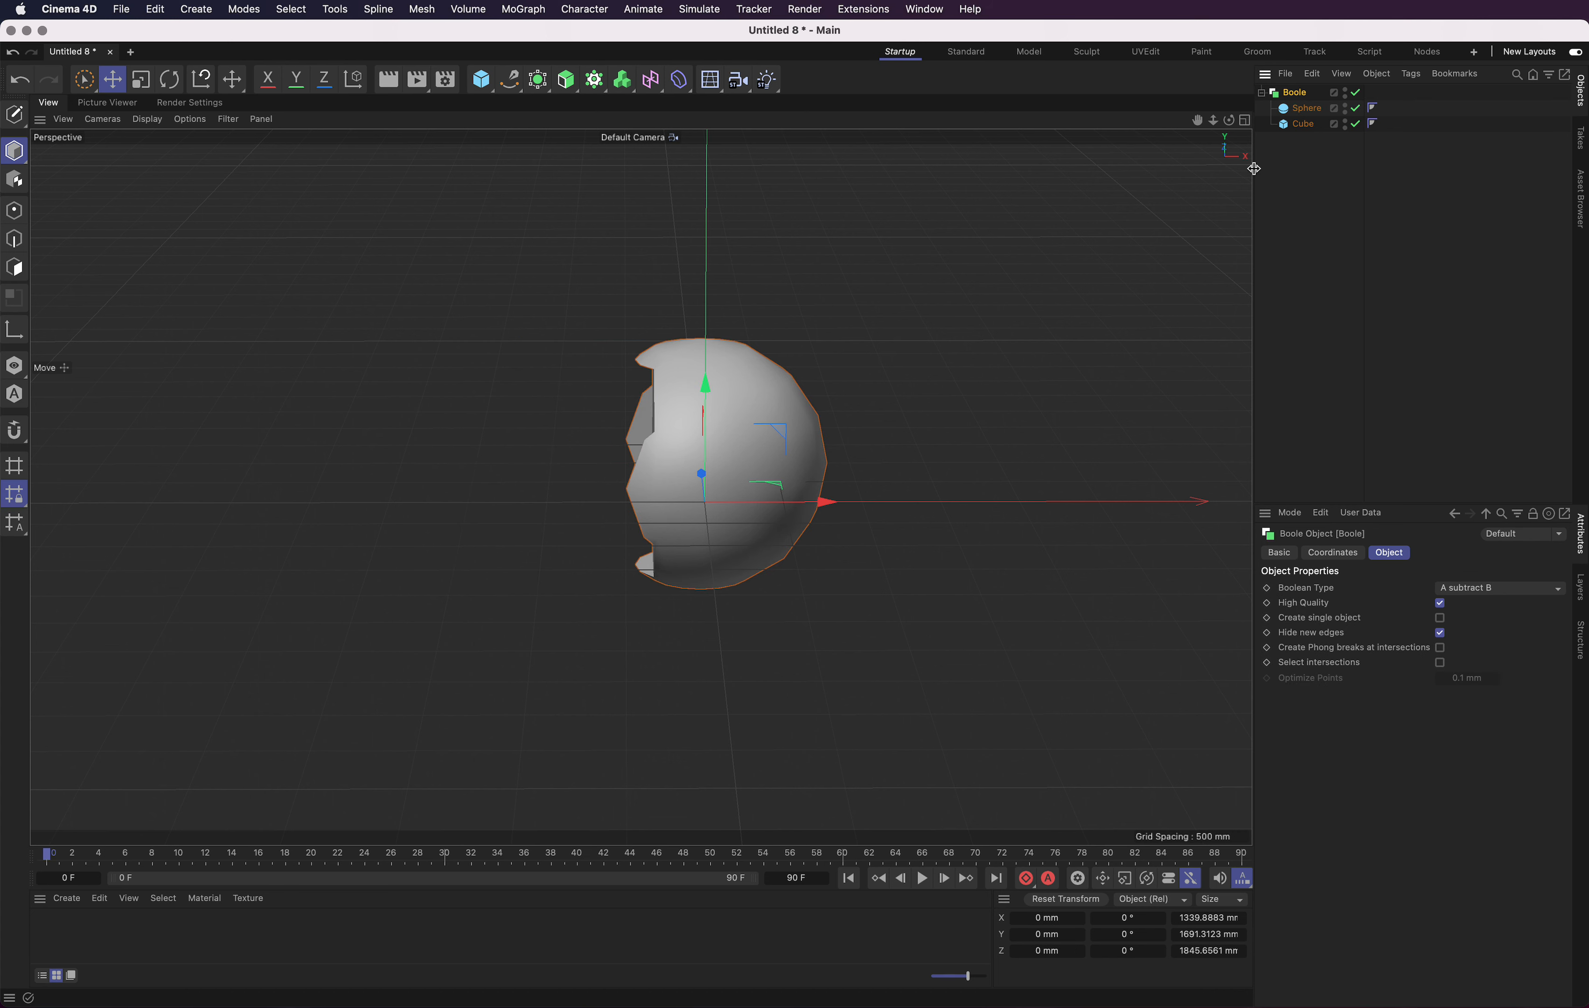
{"action": "left_click_drag", "start_coordinate": [1254, 168], "coordinate": [1178, 172]}
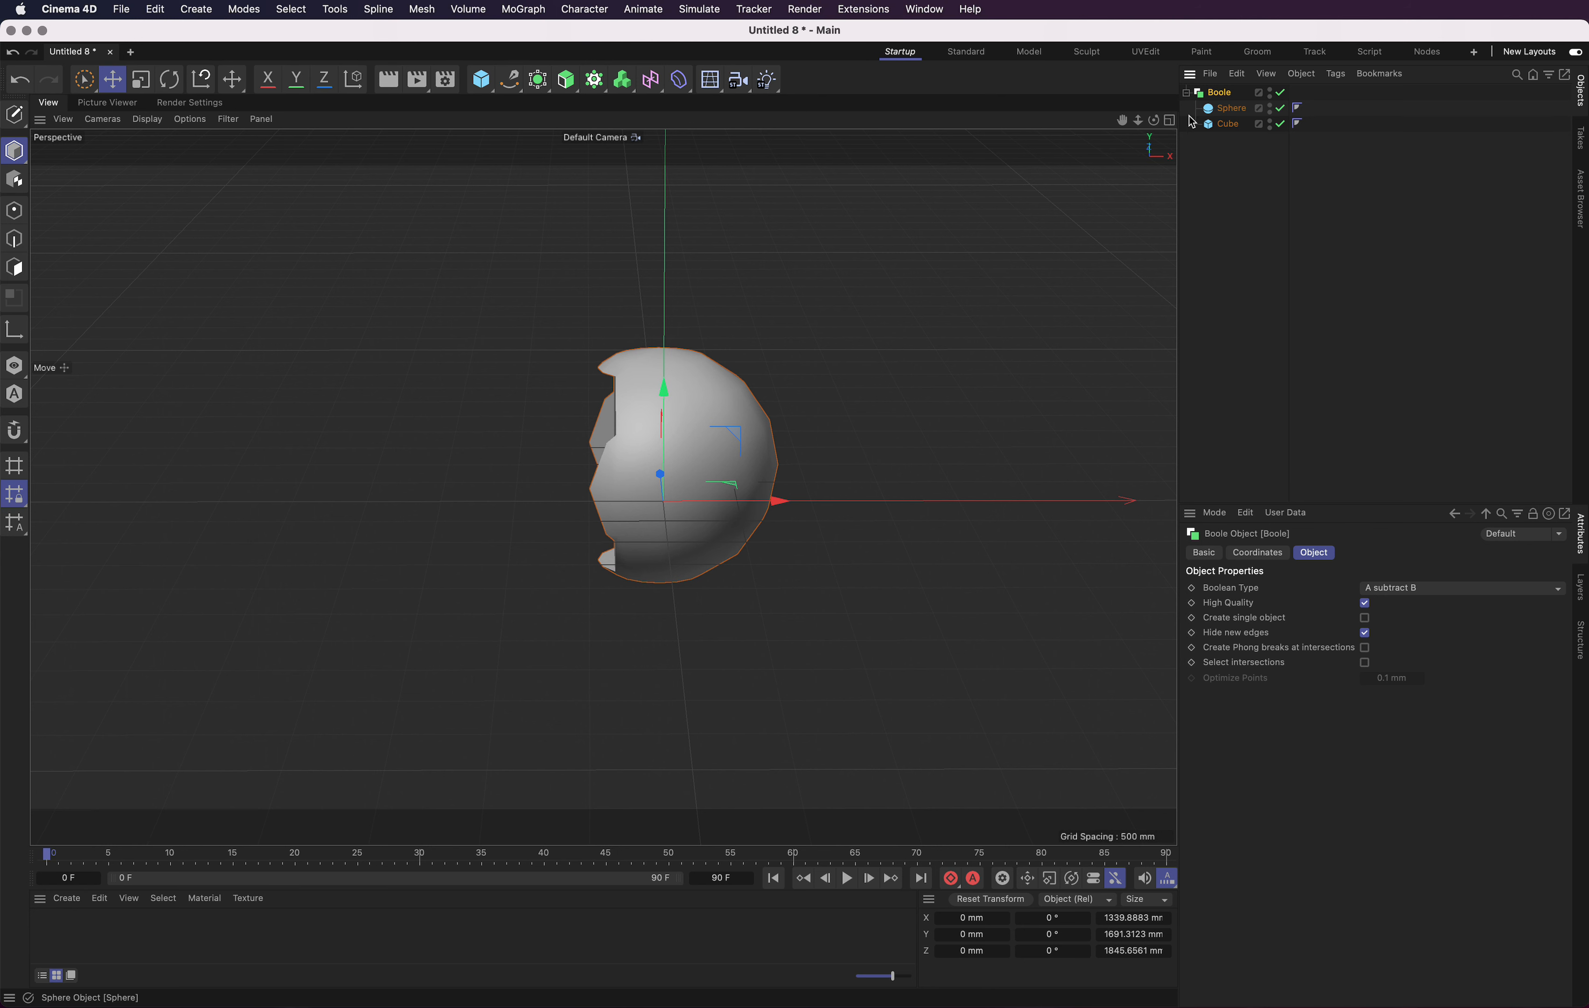
{"action": "left_click_drag", "start_coordinate": [1153, 120], "coordinate": [1173, 122]}
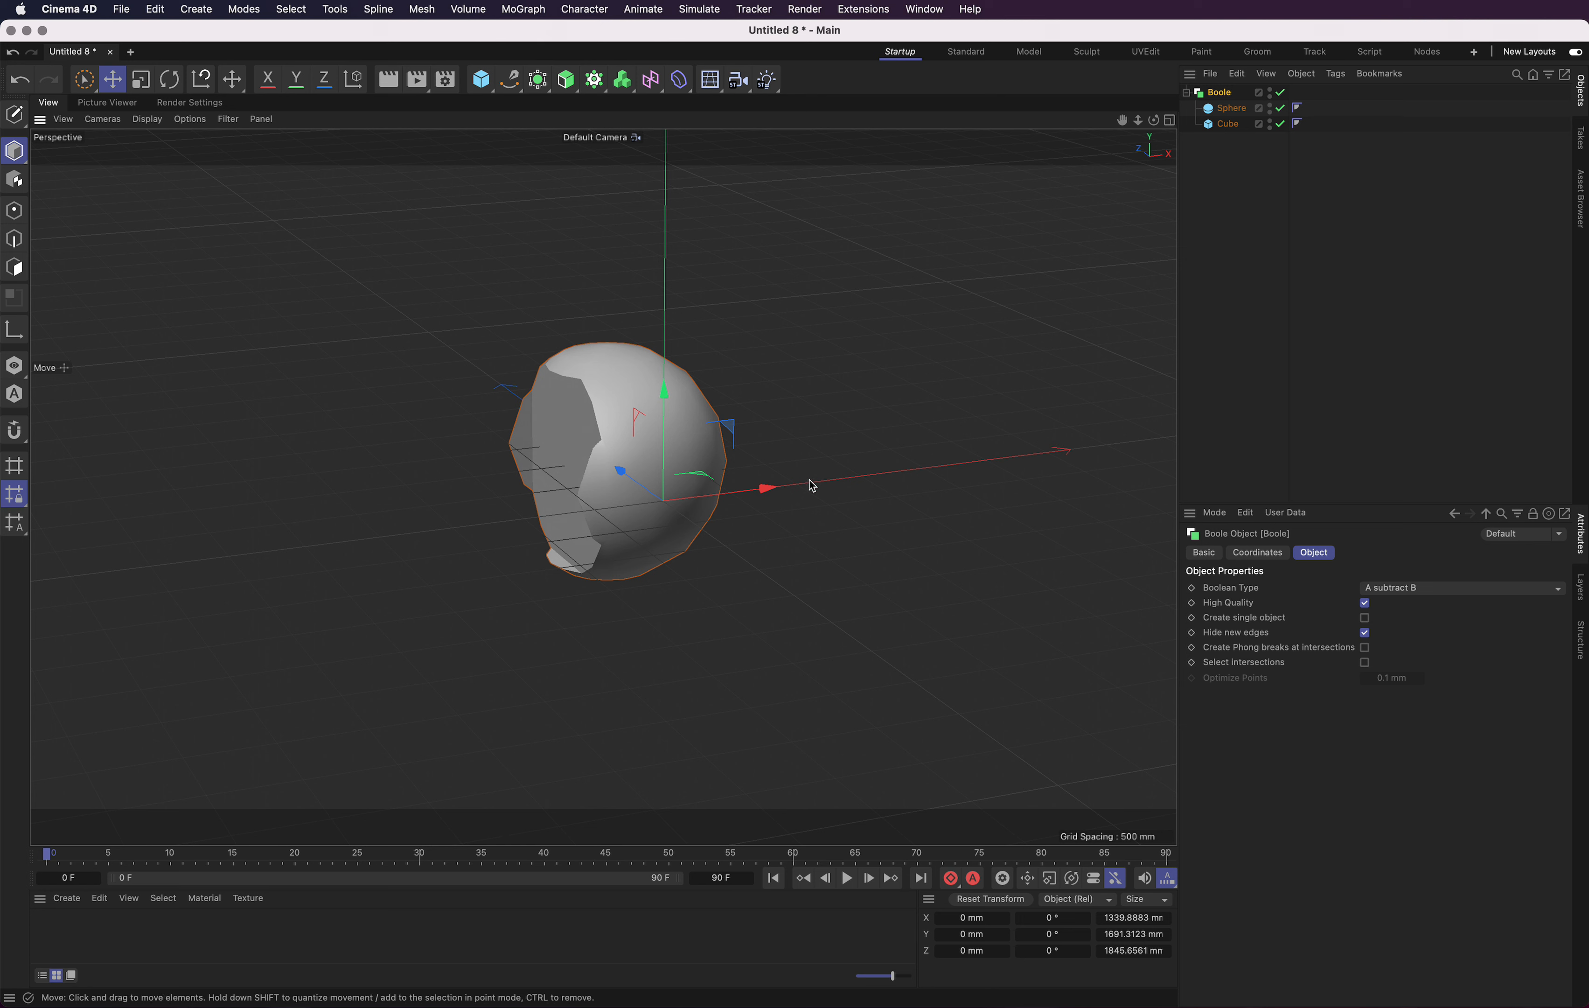
{"action": "left_click", "coordinate": [720, 564]}
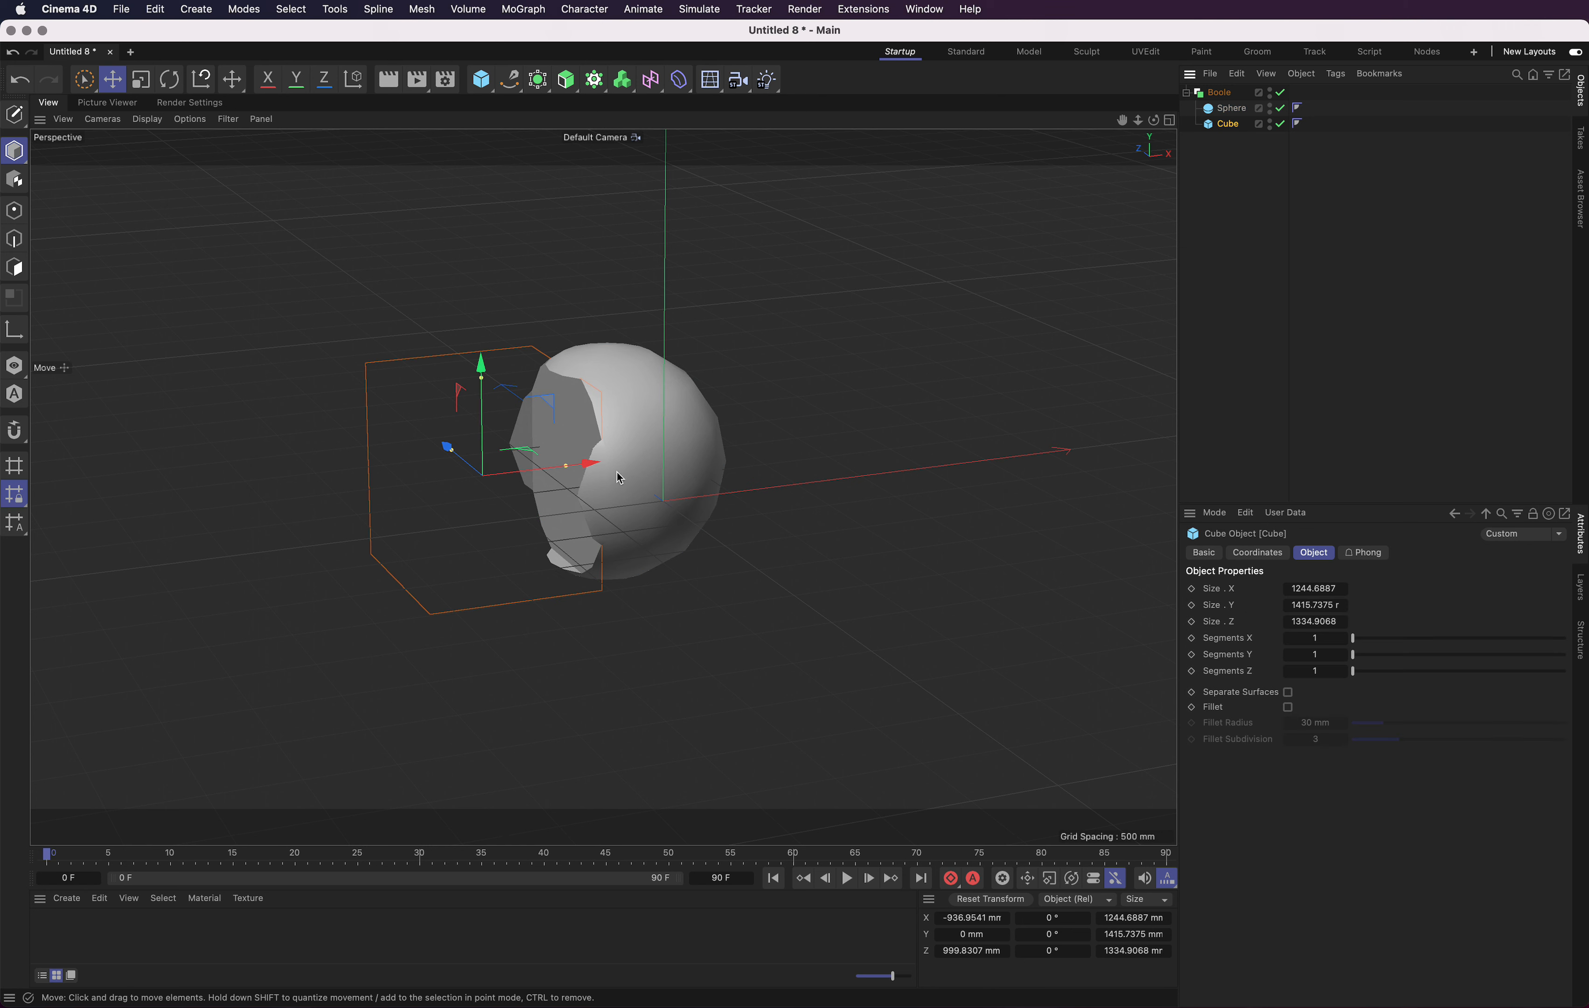
{"action": "left_click_drag", "start_coordinate": [590, 462], "coordinate": [609, 460]}
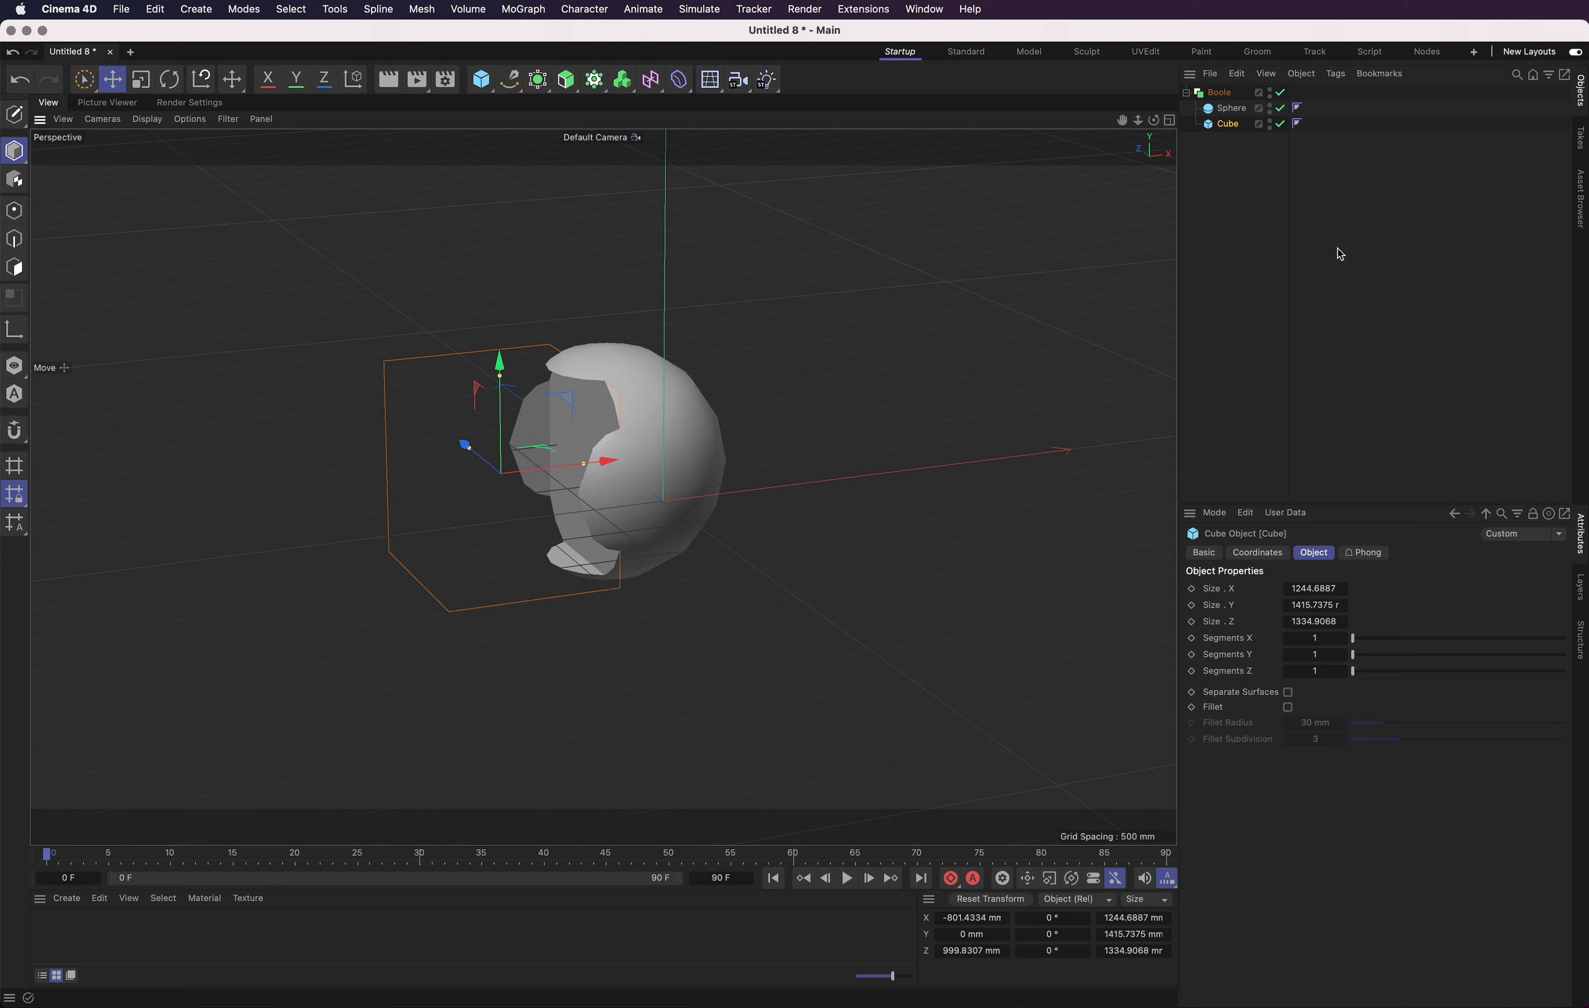
Set the Boole object's Boolean Type to A union B.
{"action": "left_click", "coordinate": [1220, 92]}
{"action": "left_click", "coordinate": [1405, 588]}
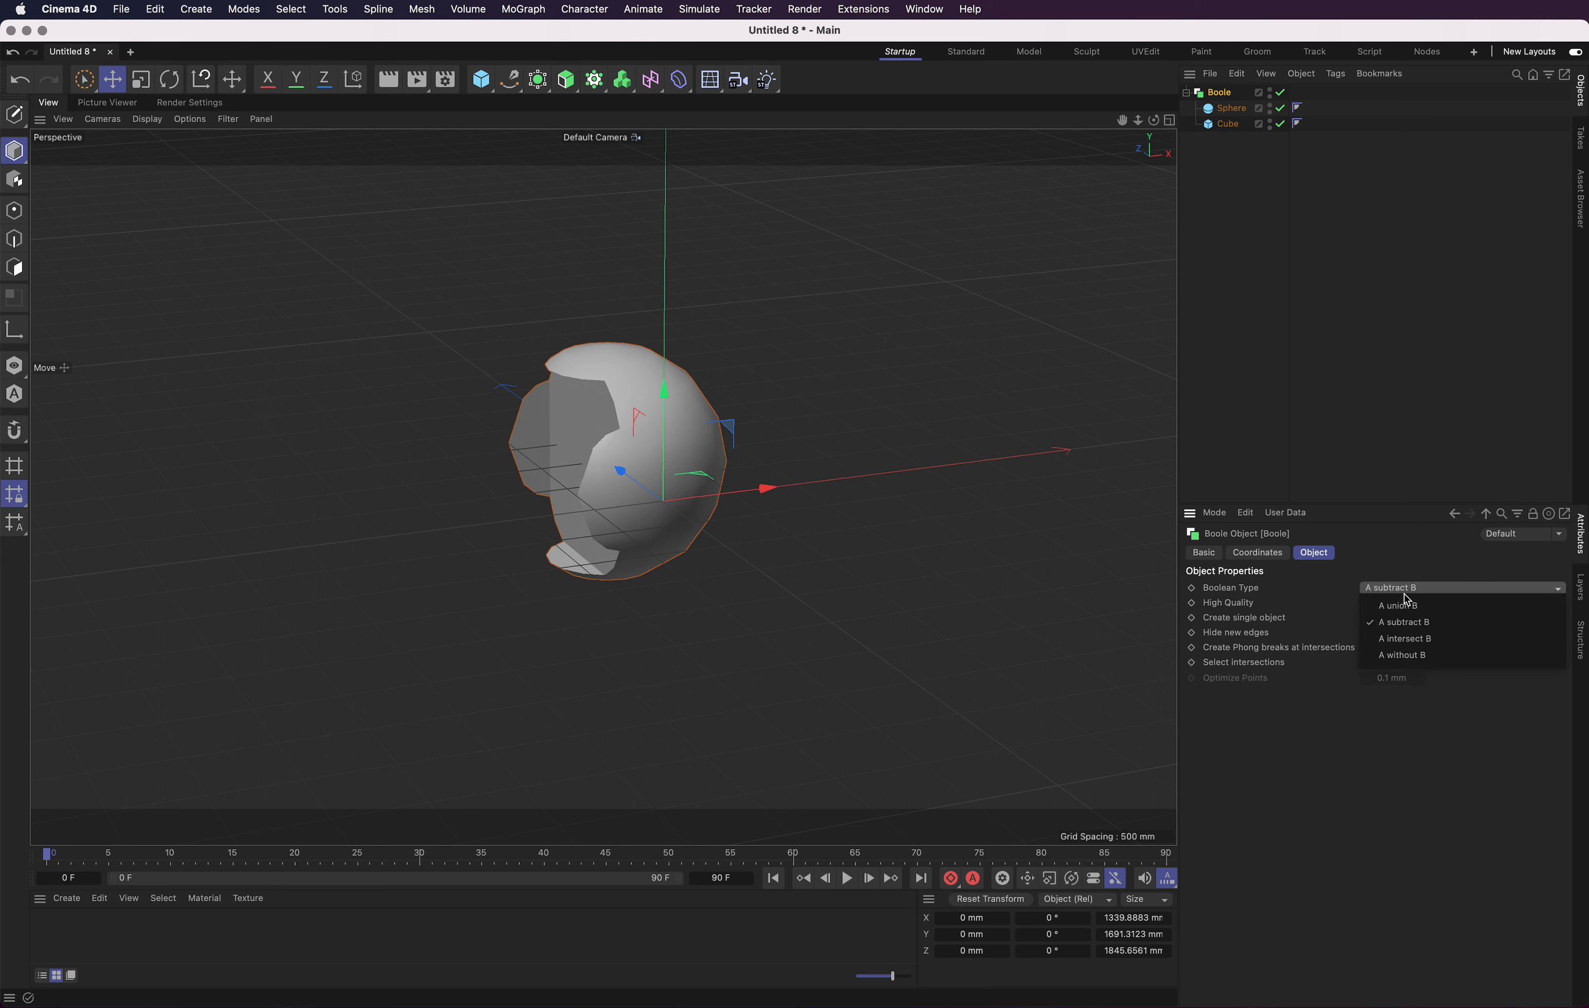
{"action": "left_click", "coordinate": [1456, 606]}
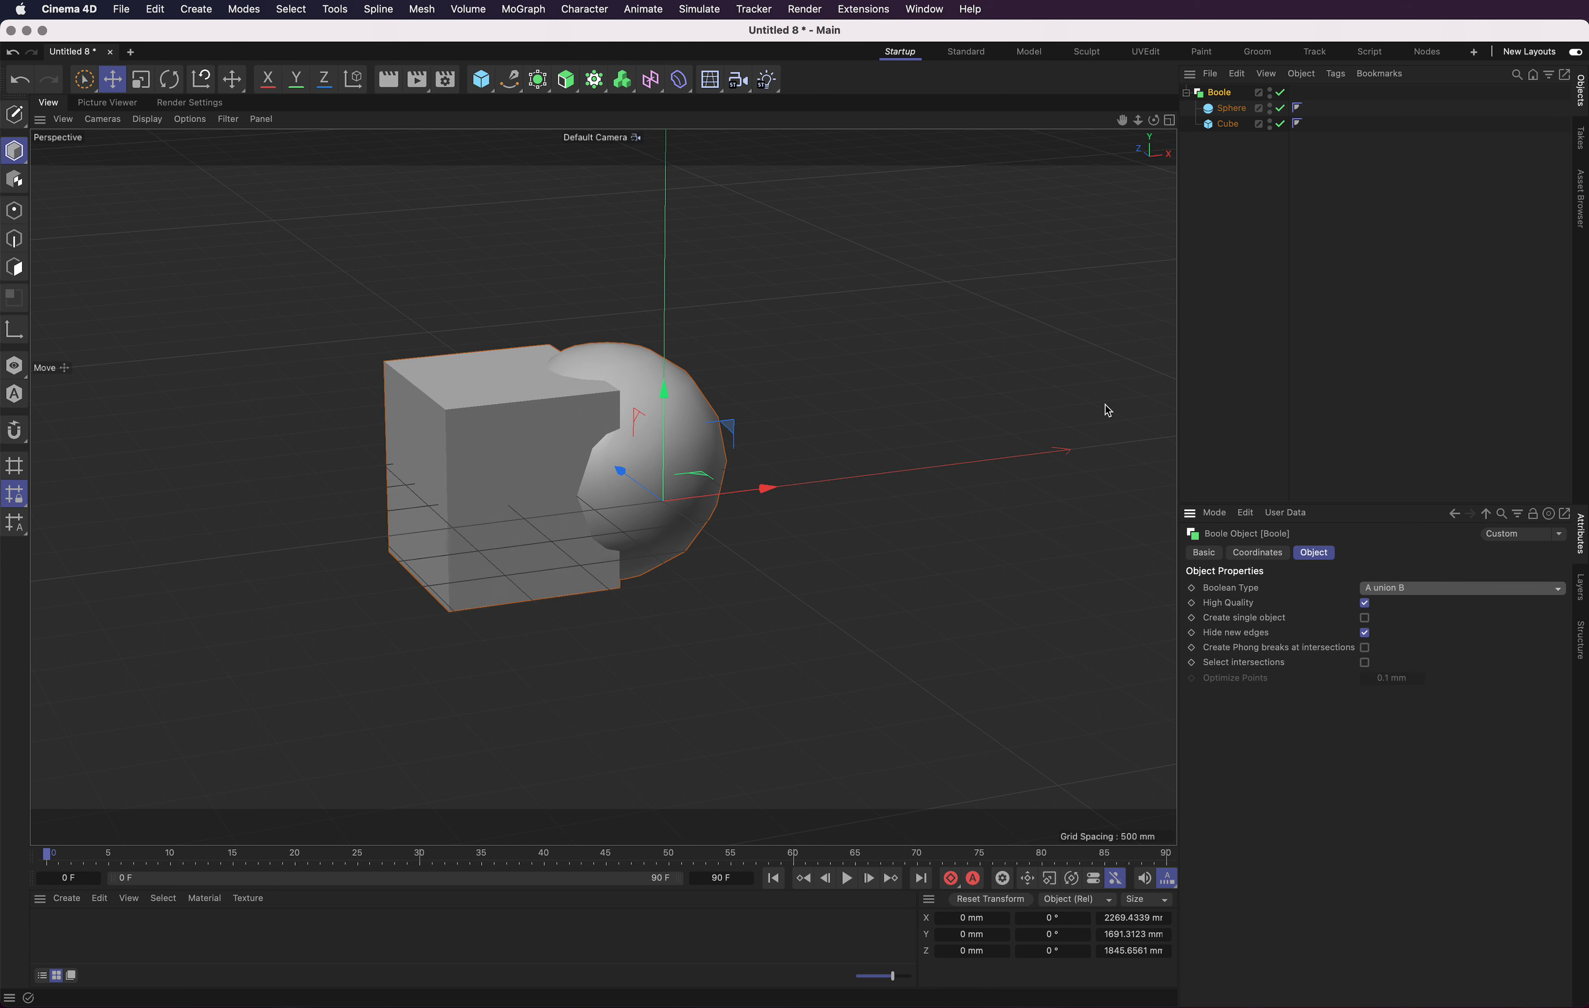
{"action": "left_click_drag", "start_coordinate": [1153, 120], "coordinate": [1157, 122]}
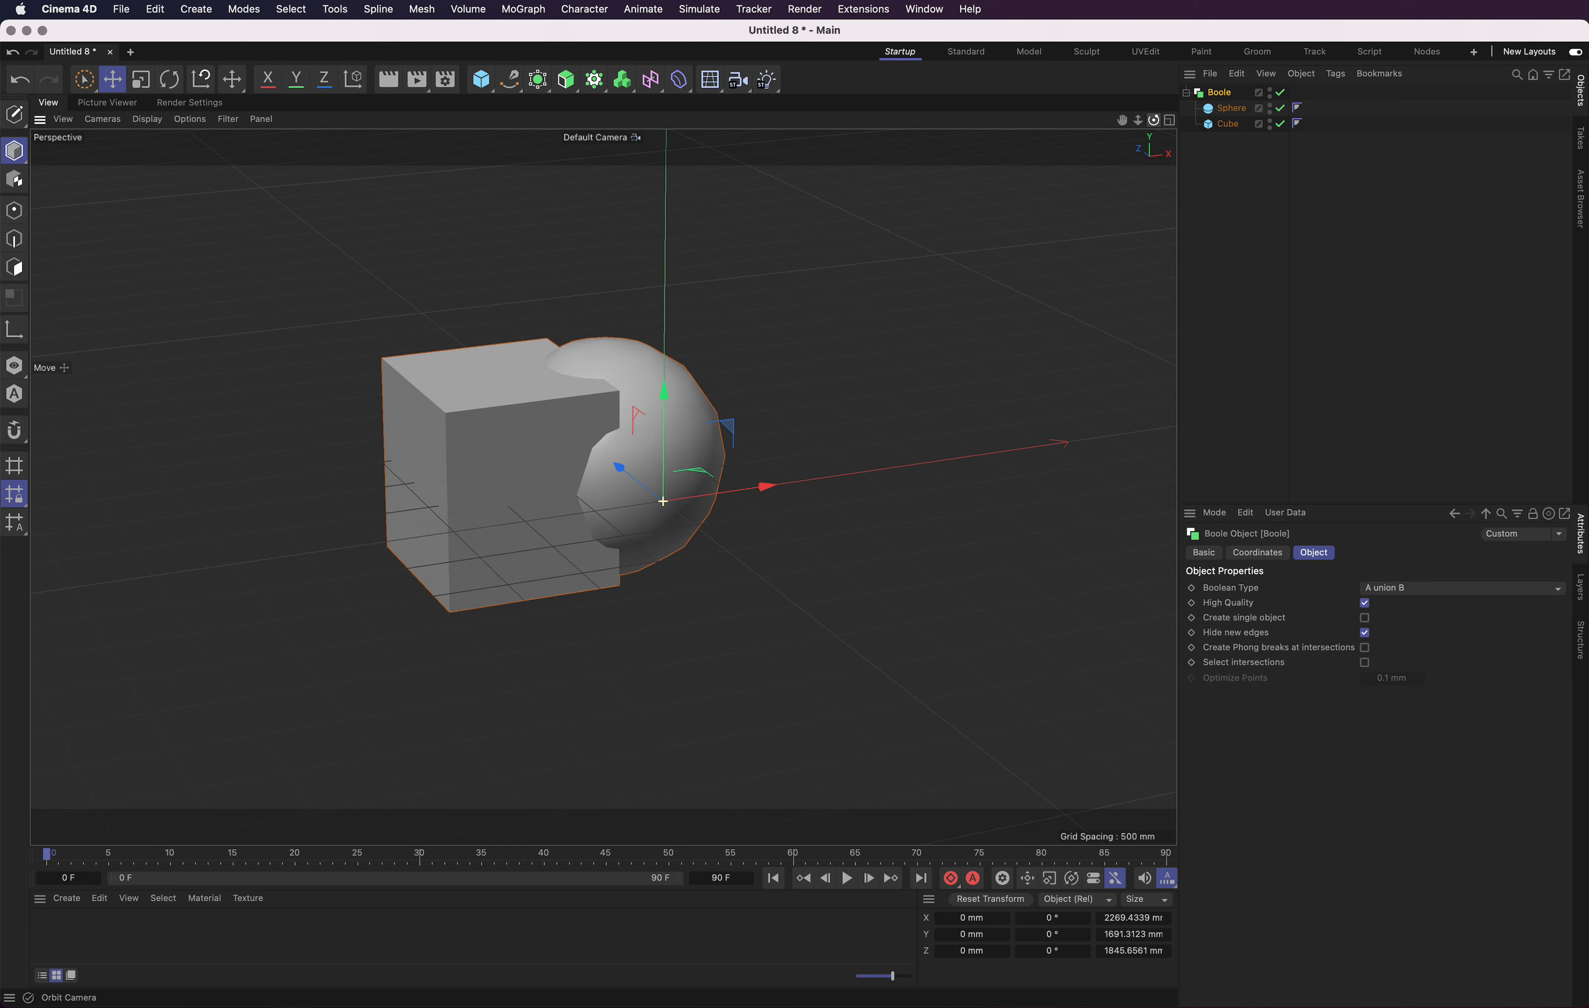
Toggle Create single object on the Boole to compare the shading, leaving the option off.
{"action": "left_click", "coordinate": [1364, 618]}
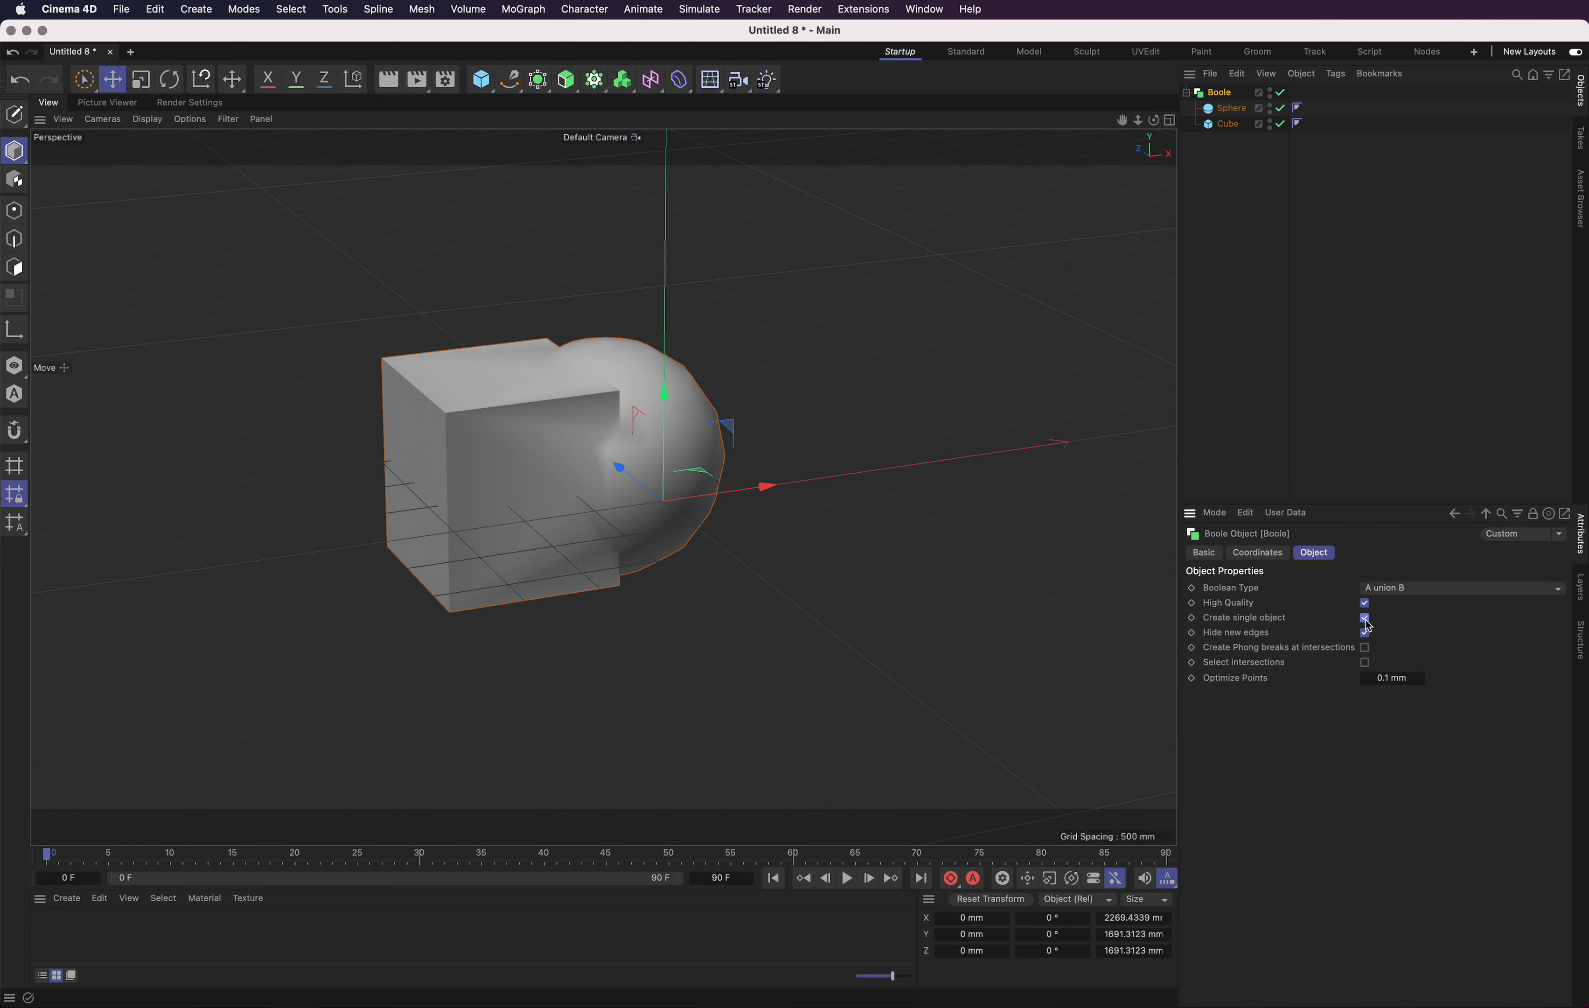
{"action": "left_click", "coordinate": [1364, 619]}
{"action": "left_click", "coordinate": [1365, 619]}
{"action": "left_click", "coordinate": [1364, 619]}
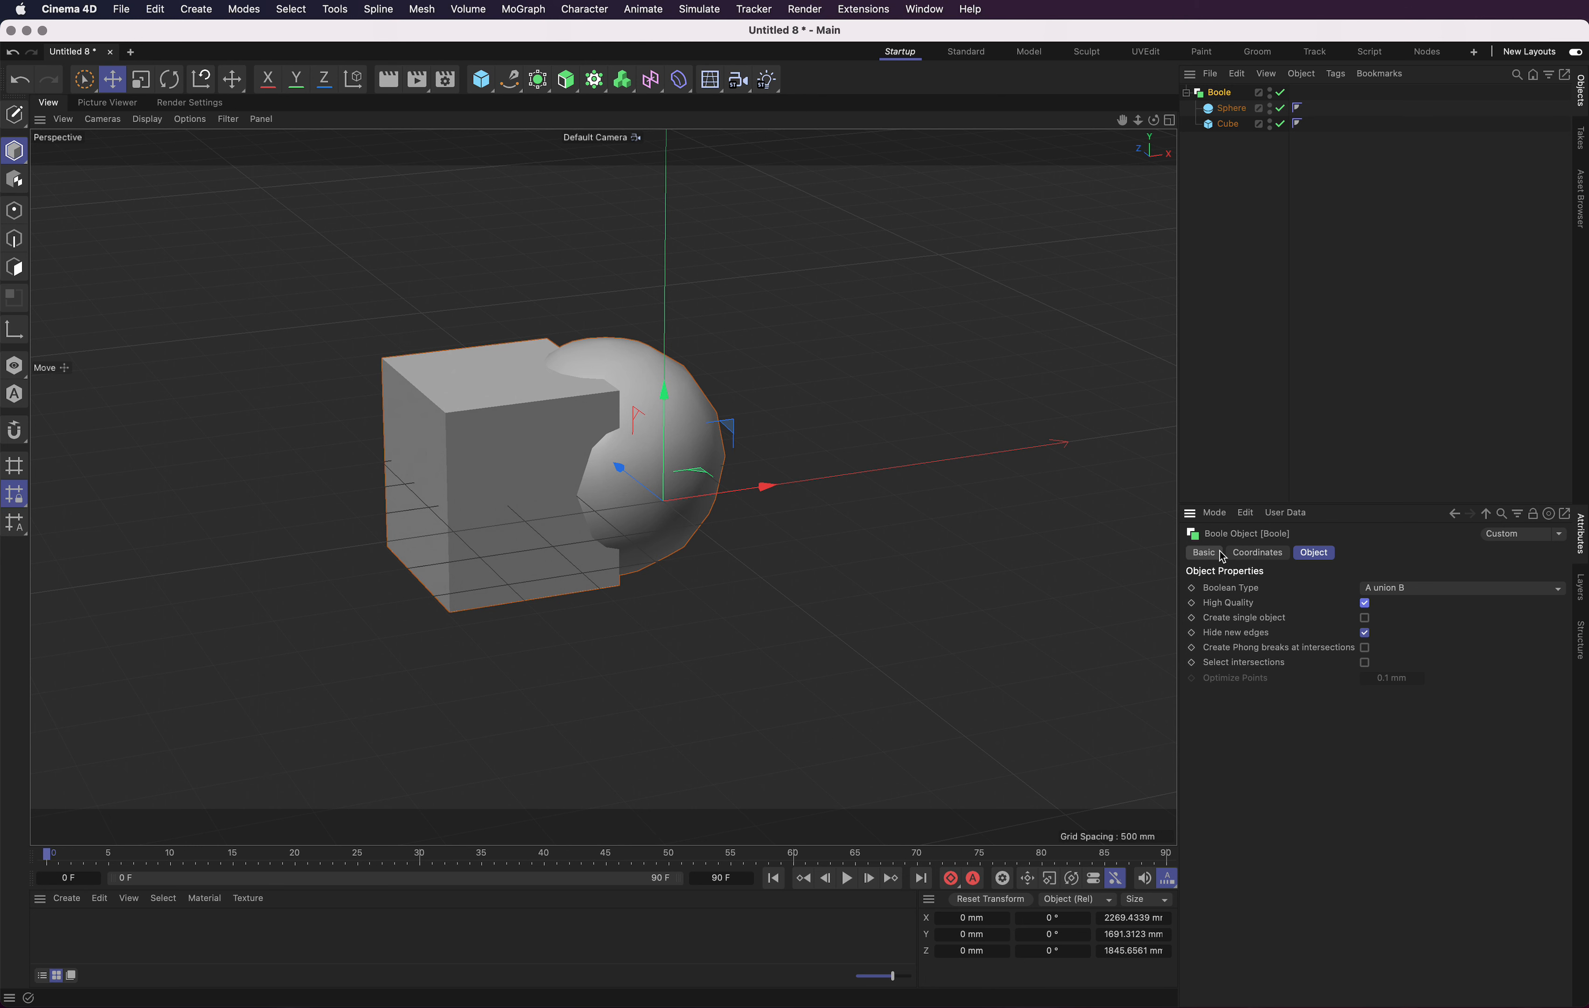
Display the scene as wireframe and move the Boole along the X axis to about 172 mm.
{"action": "key", "text": "n"}
{"action": "key", "text": "g"}
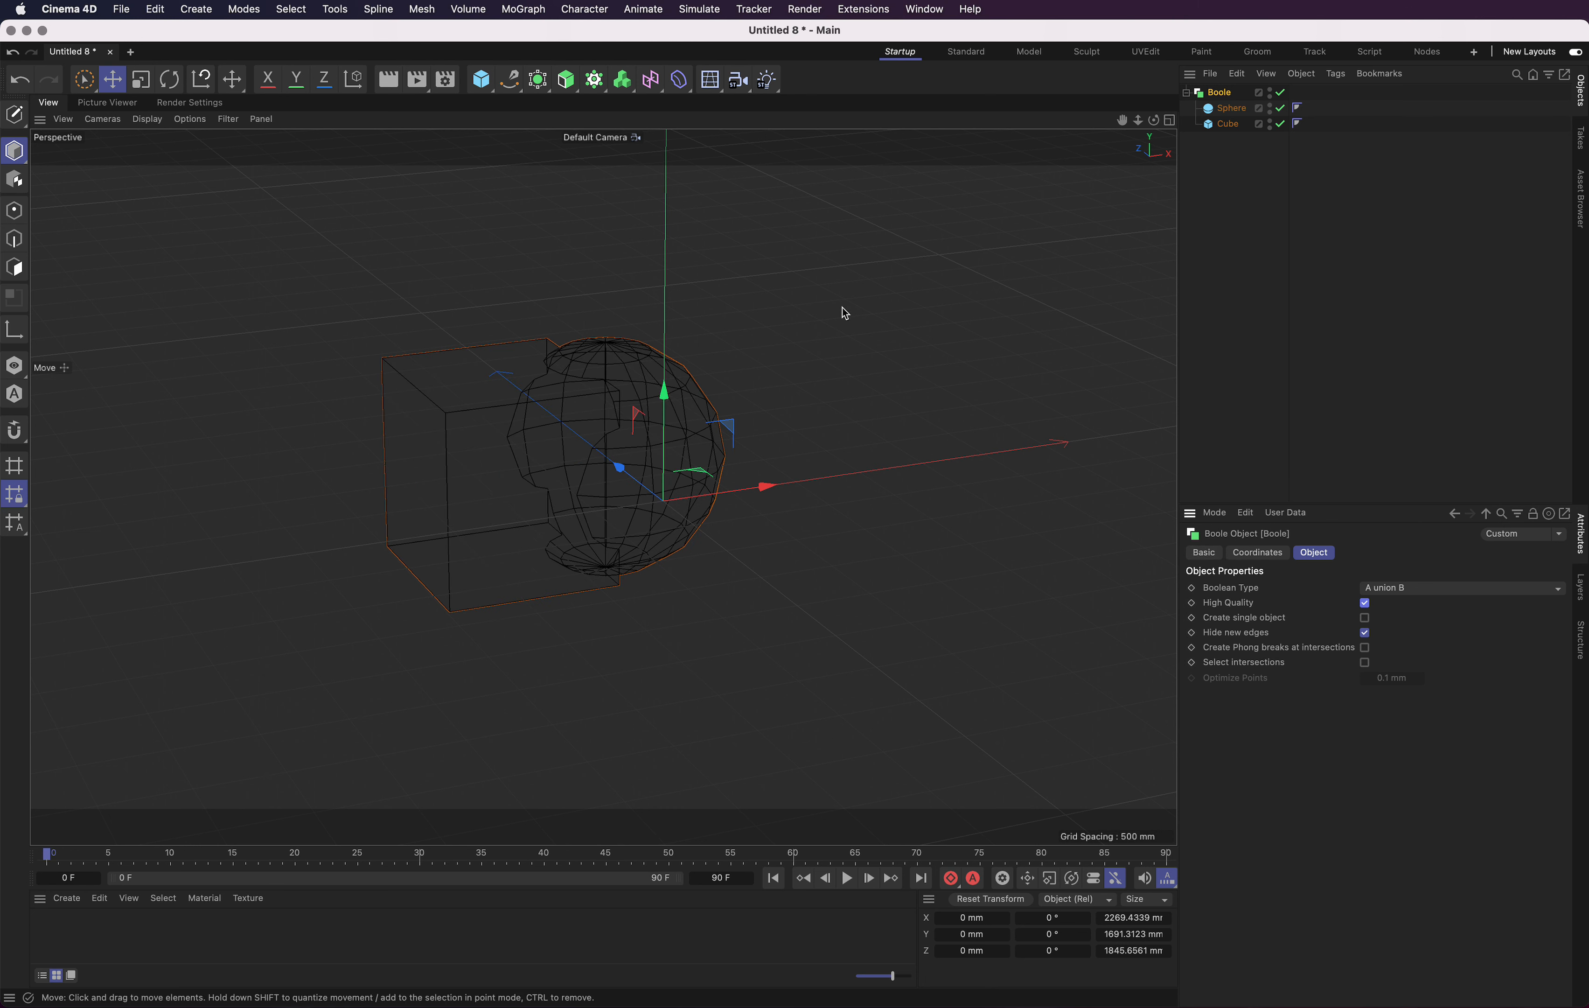
{"action": "left_click_drag", "start_coordinate": [731, 491], "coordinate": [734, 441]}
Enlarge the sphere inside the Boole to a radius of about 1150 mm.
{"action": "left_click", "coordinate": [1226, 110]}
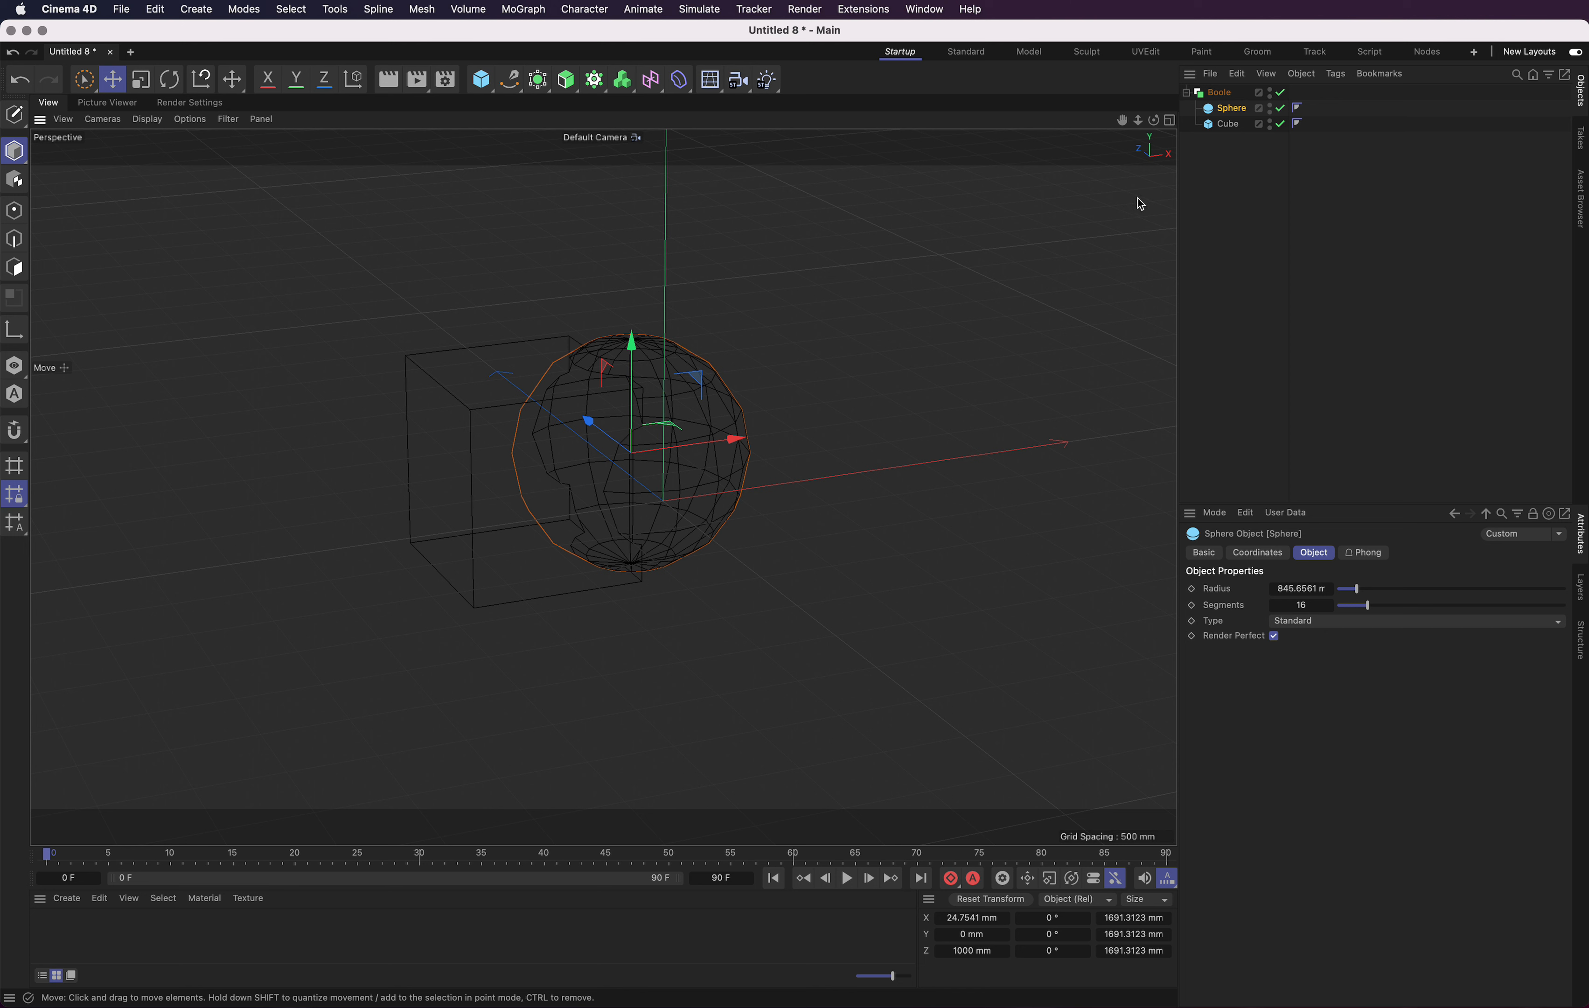
{"action": "left_click", "coordinate": [1228, 124]}
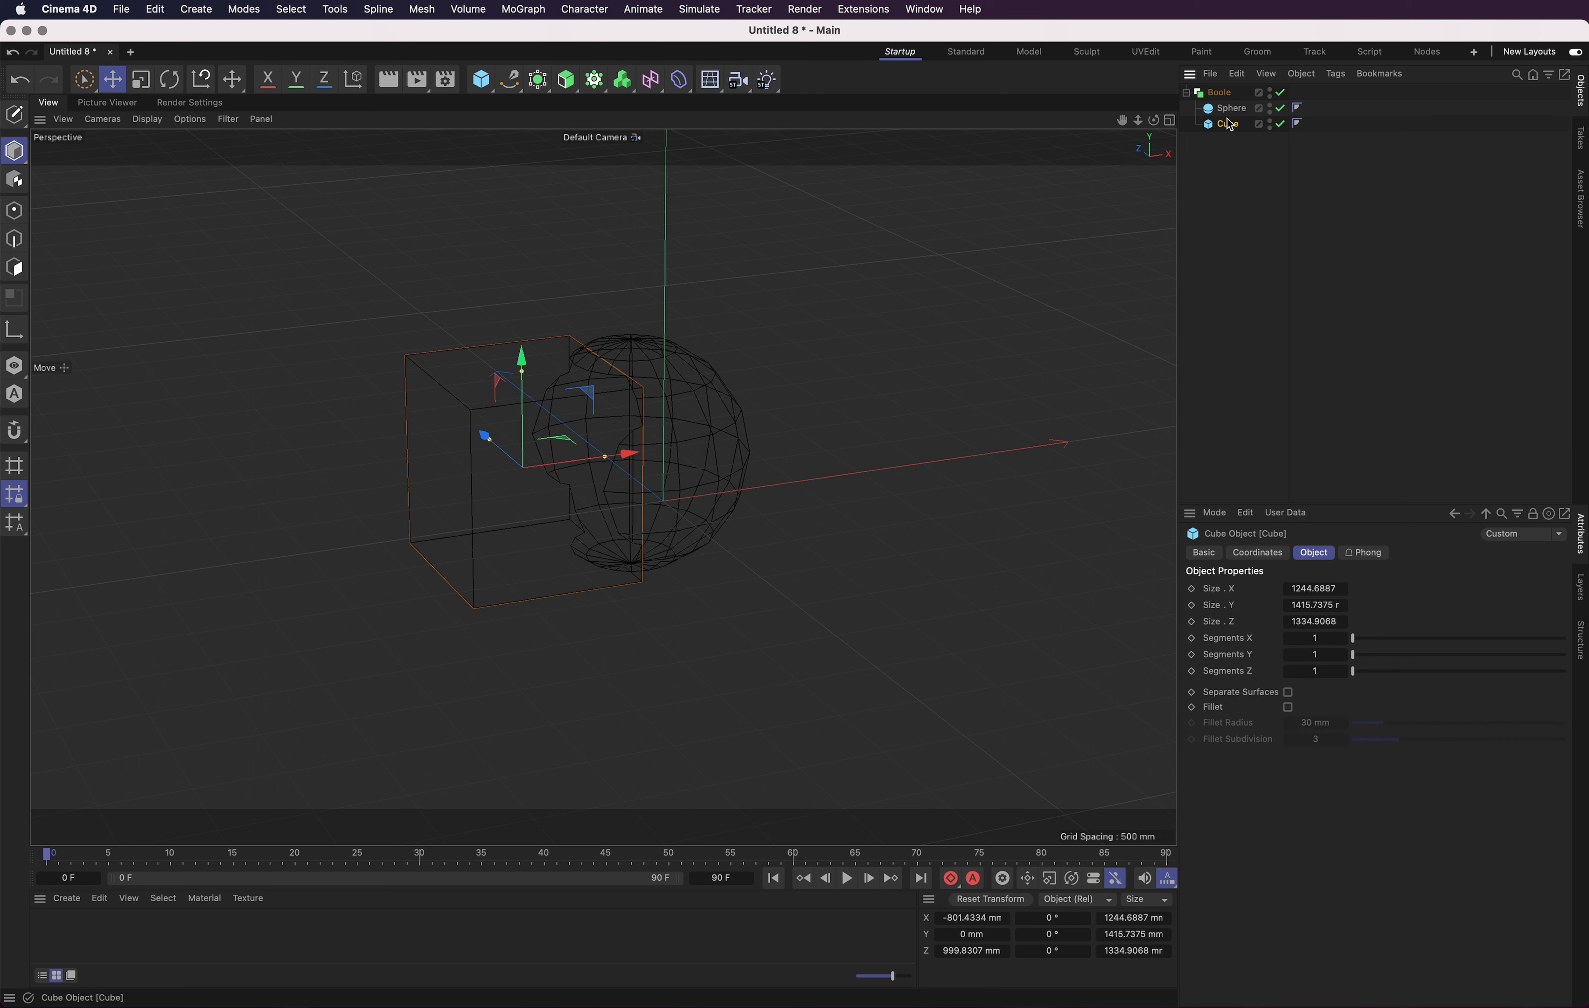
{"action": "left_click", "coordinate": [1221, 93]}
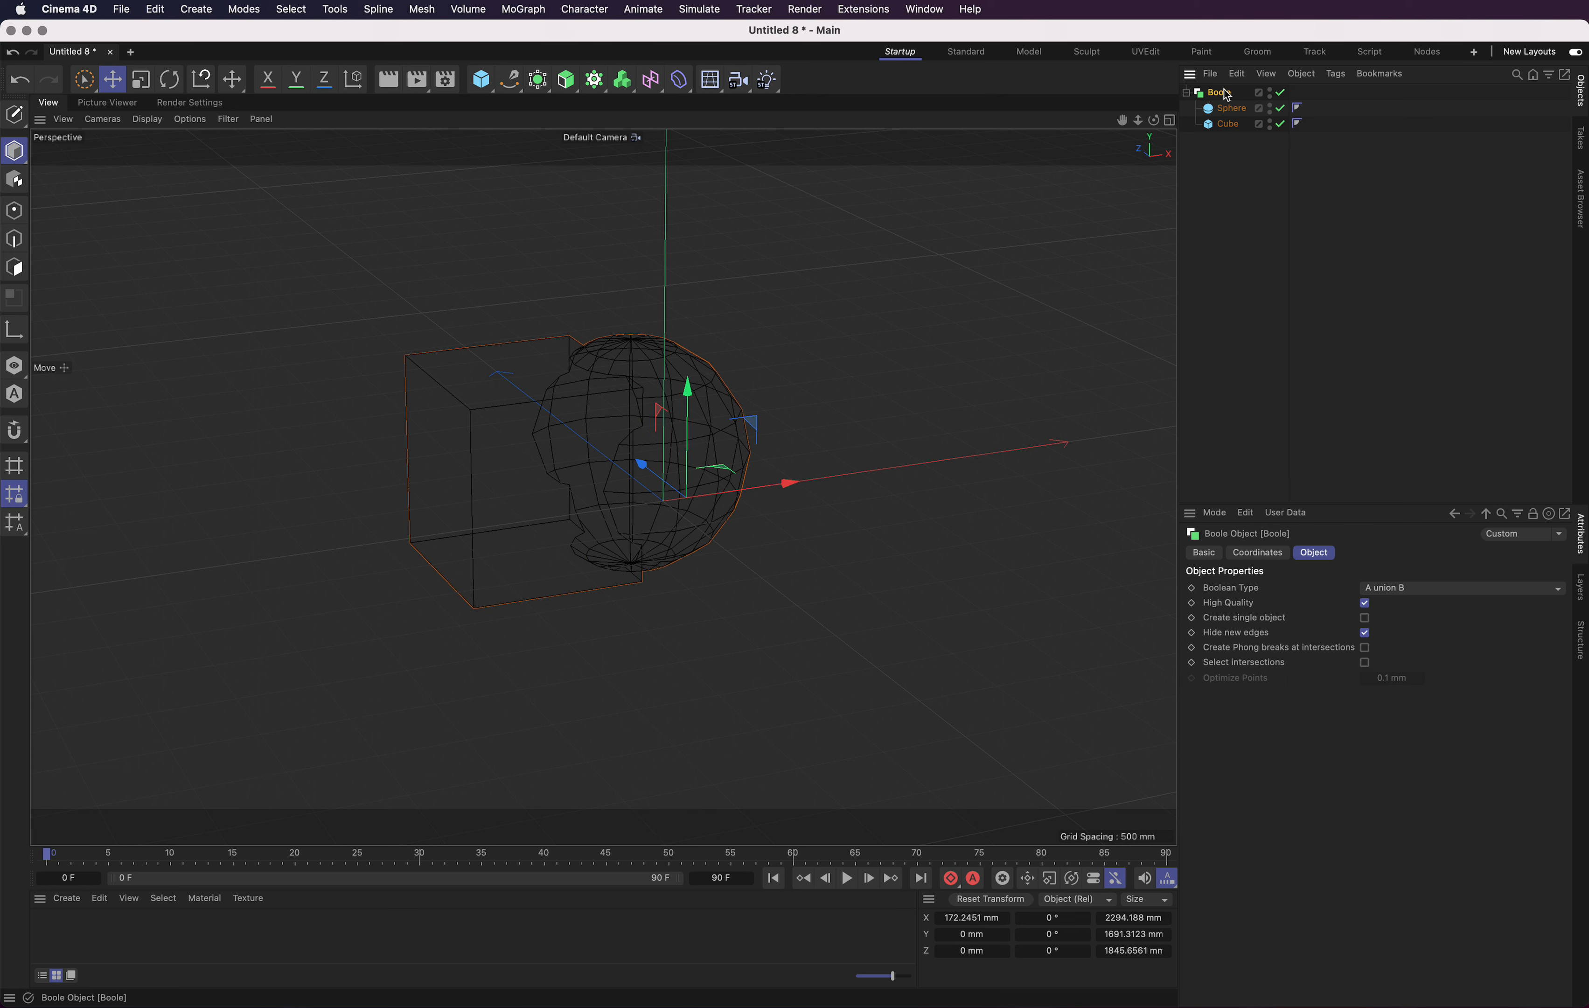
{"action": "left_click", "coordinate": [1233, 109]}
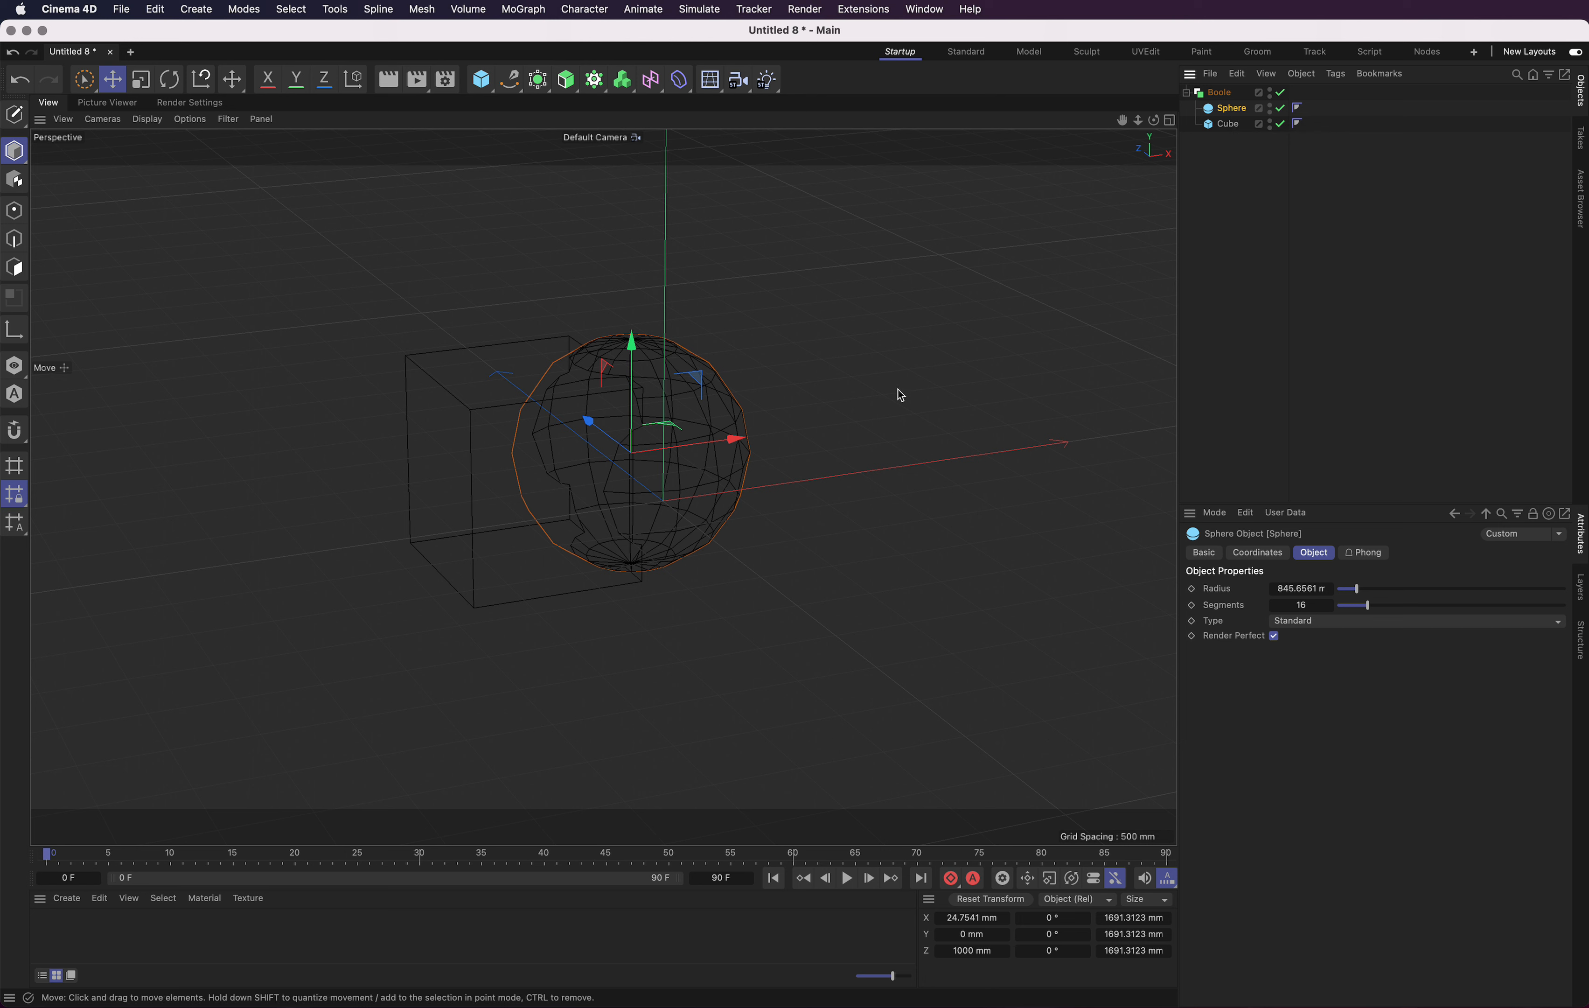
{"action": "left_click_drag", "start_coordinate": [741, 440], "coordinate": [776, 434]}
Change the Boole object's Boolean Type to A intersect B.
{"action": "left_click", "coordinate": [1220, 93]}
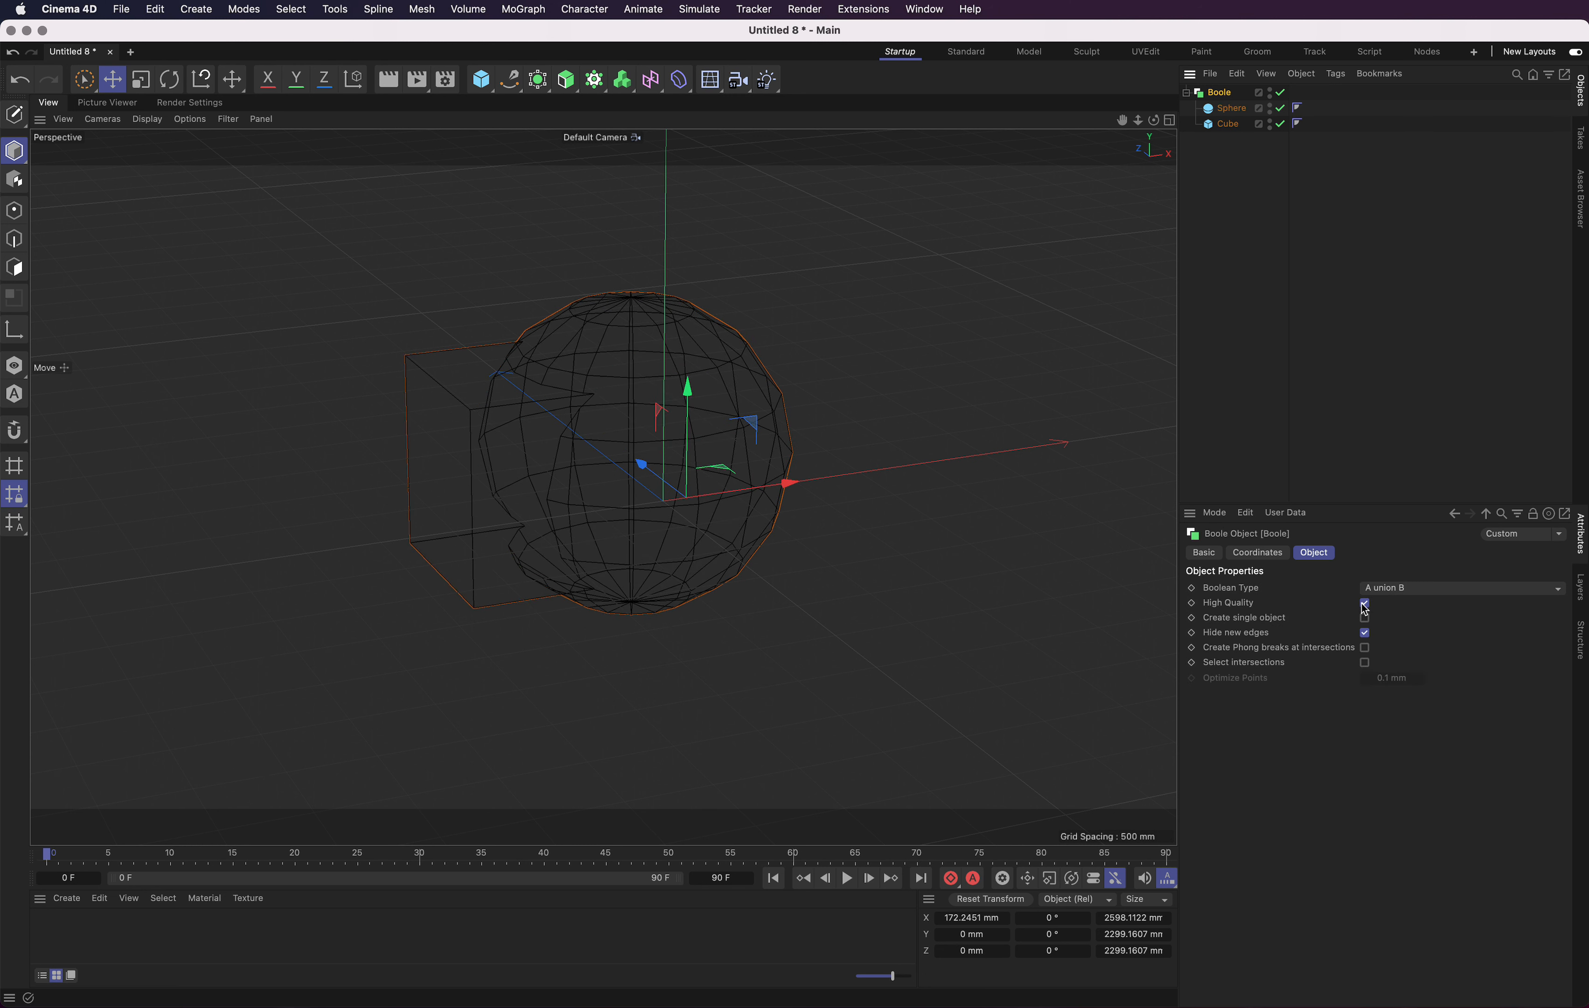
{"action": "left_click", "coordinate": [1402, 587]}
{"action": "left_click", "coordinate": [1449, 639]}
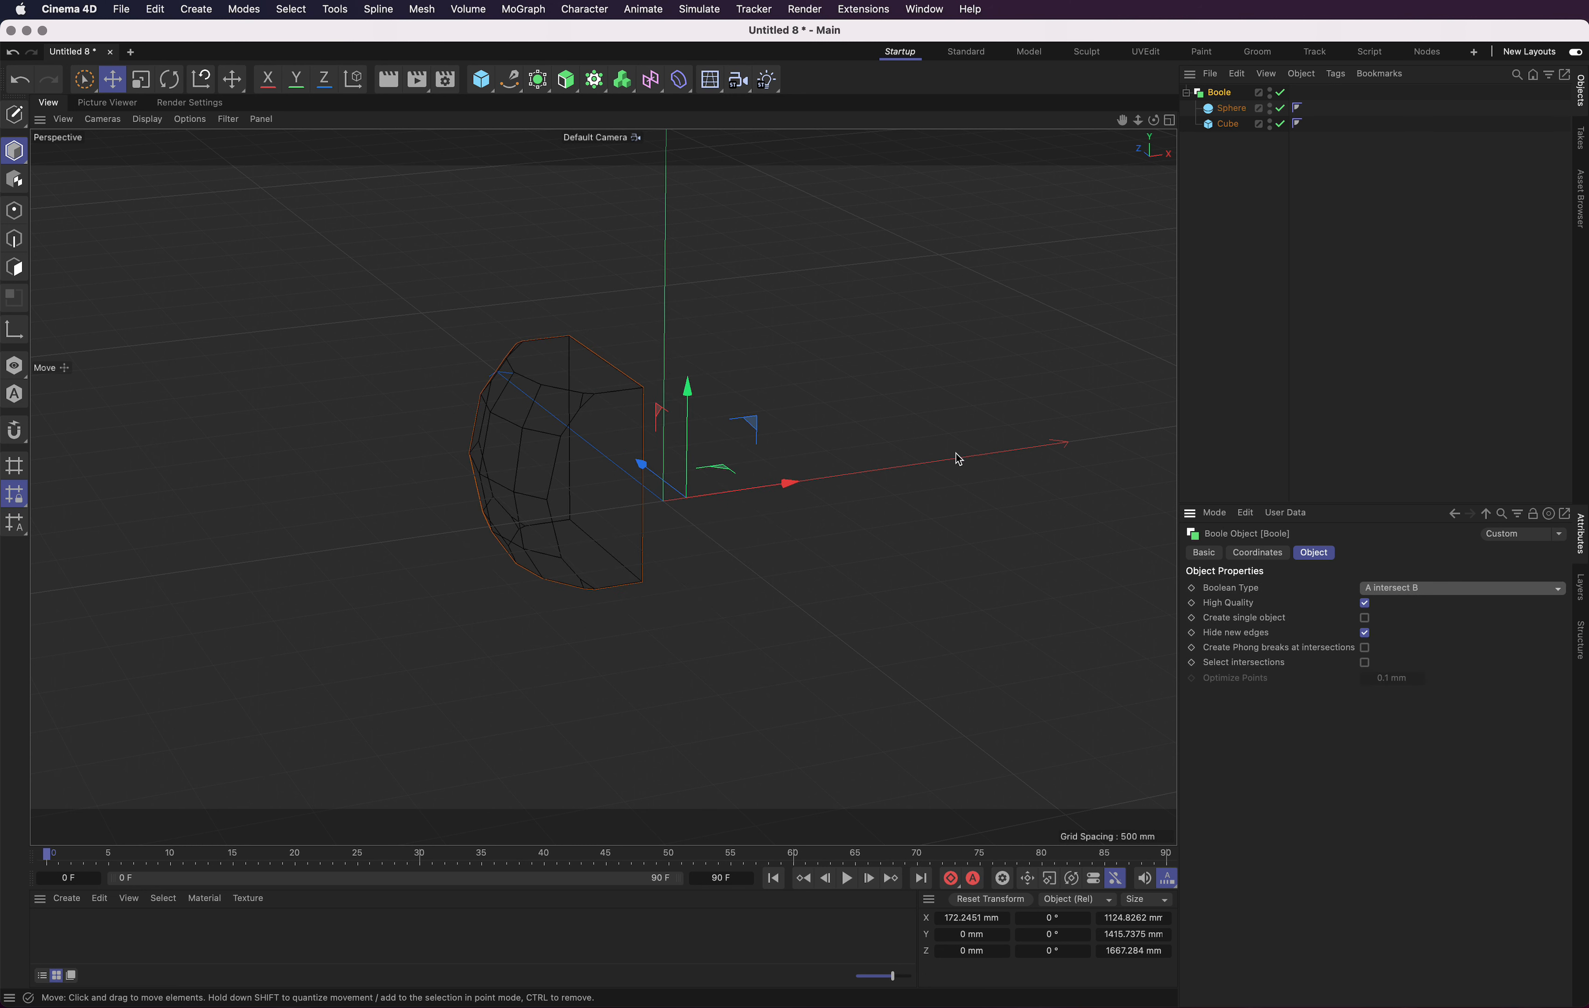
Move the sphere along the X axis to about -795 mm so that it surrounds the cube.
{"action": "left_click", "coordinate": [1226, 107]}
{"action": "left_click_drag", "start_coordinate": [734, 440], "coordinate": [599, 454]}
{"action": "left_click_drag", "start_coordinate": [1121, 120], "coordinate": [608, 487]}
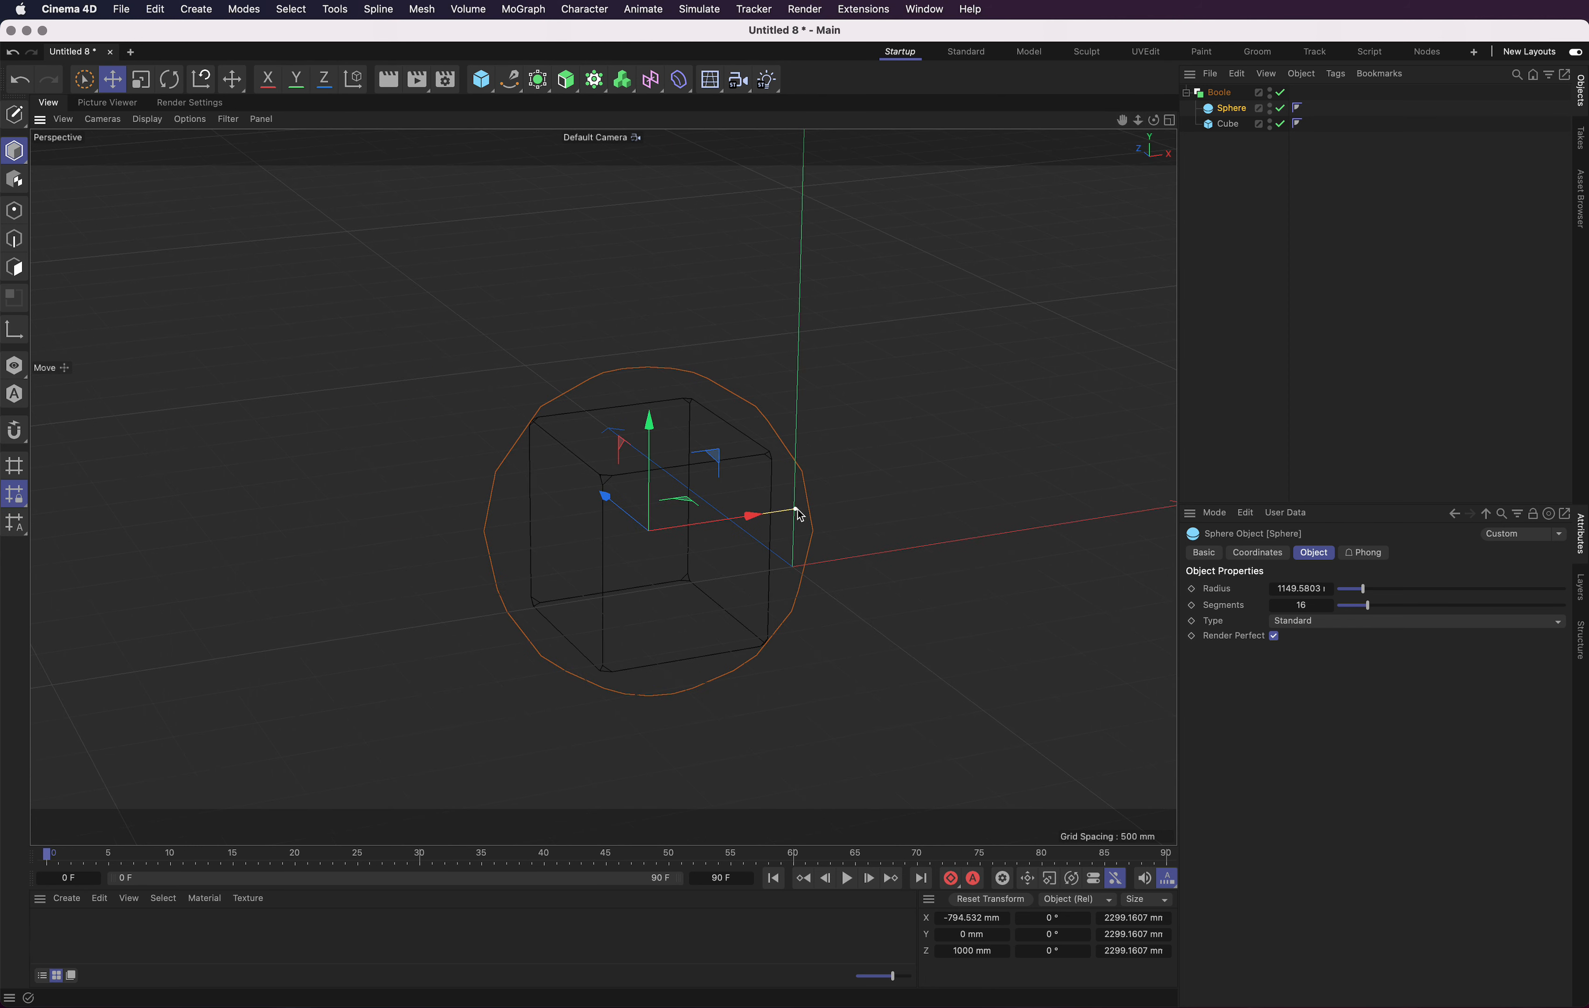
Reduce the sphere's radius to about 1085 mm so that it trims the cube's corners.
{"action": "left_click_drag", "start_coordinate": [799, 513], "coordinate": [787, 511]}
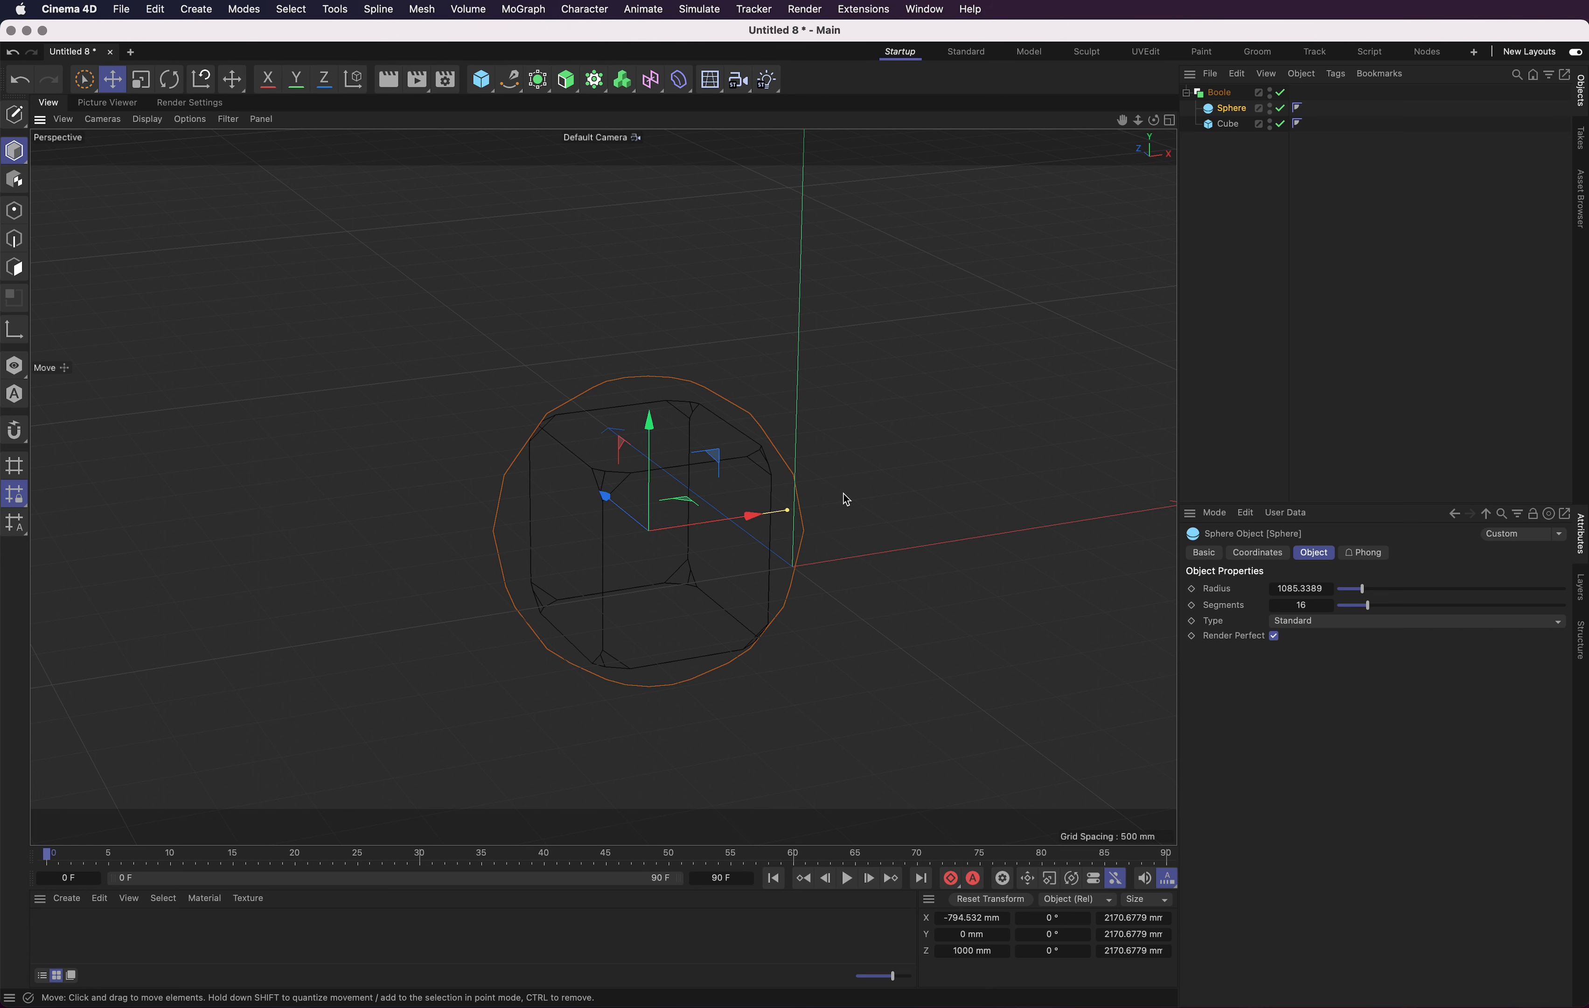
{"action": "left_click_drag", "start_coordinate": [1122, 119], "coordinate": [1124, 136]}
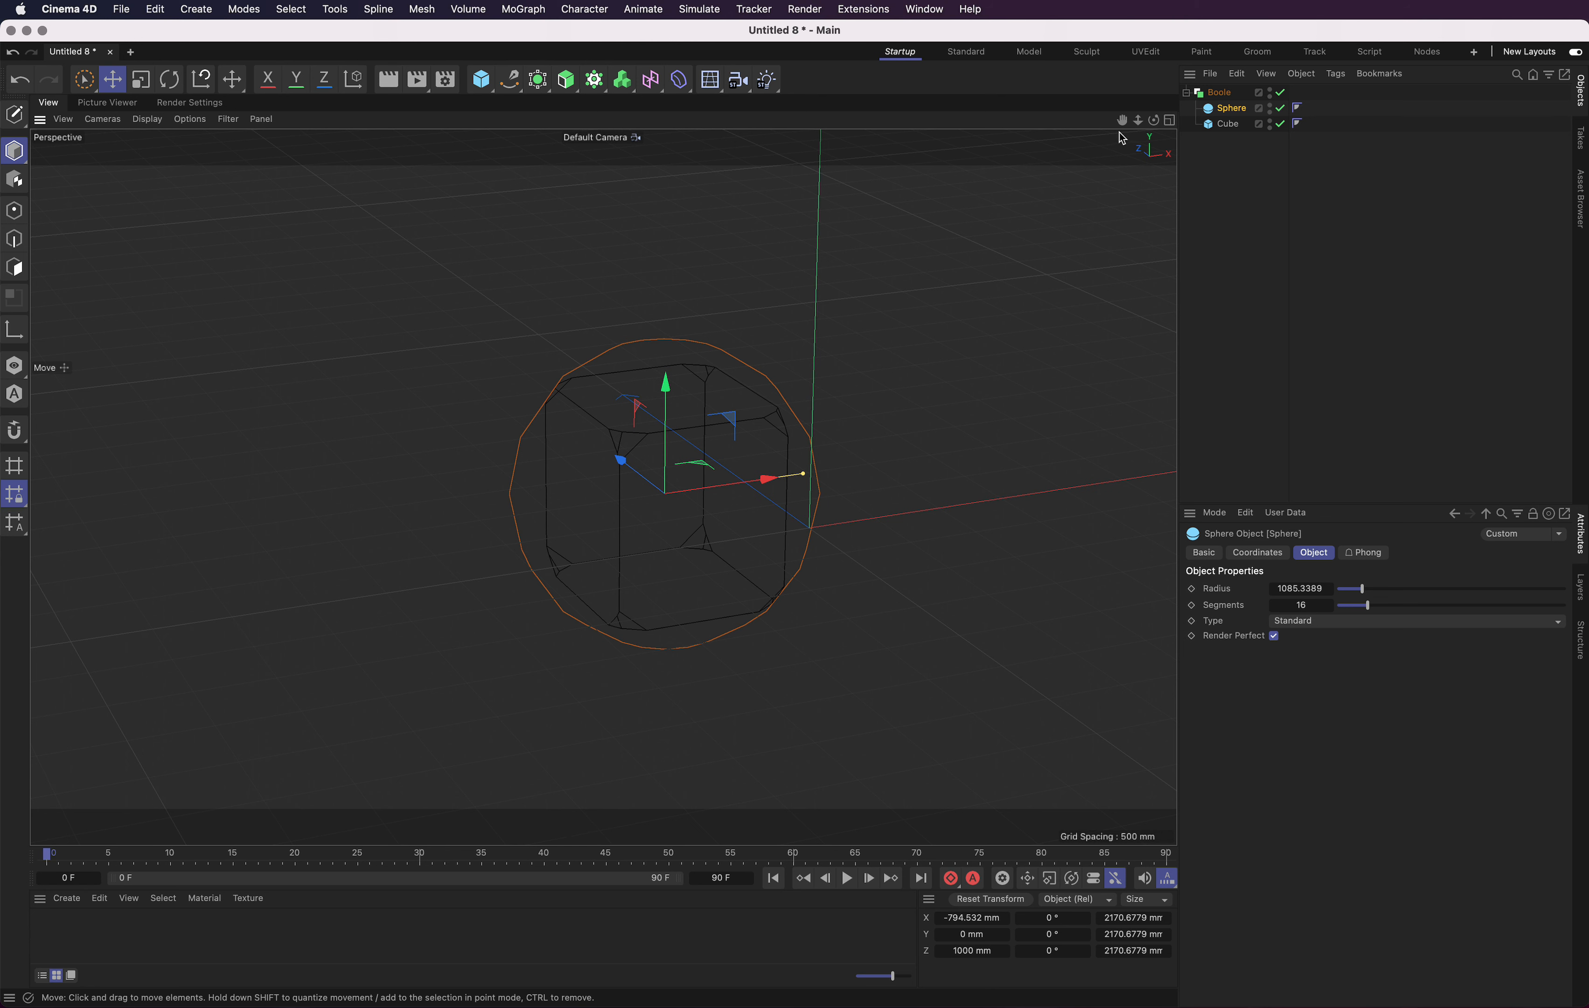
{"action": "mouse_move", "coordinate": [1153, 119]}
{"action": "left_mouse_down"}
{"action": "mouse_move", "coordinate": [1178, 131]}
{"action": "mouse_move", "coordinate": [1170, 119]}
{"action": "mouse_move", "coordinate": [1210, 108]}
{"action": "mouse_move", "coordinate": [1343, 114]}
{"action": "mouse_move", "coordinate": [1503, 91]}
{"action": "mouse_move", "coordinate": [1154, 127]}
{"action": "left_mouse_up"}
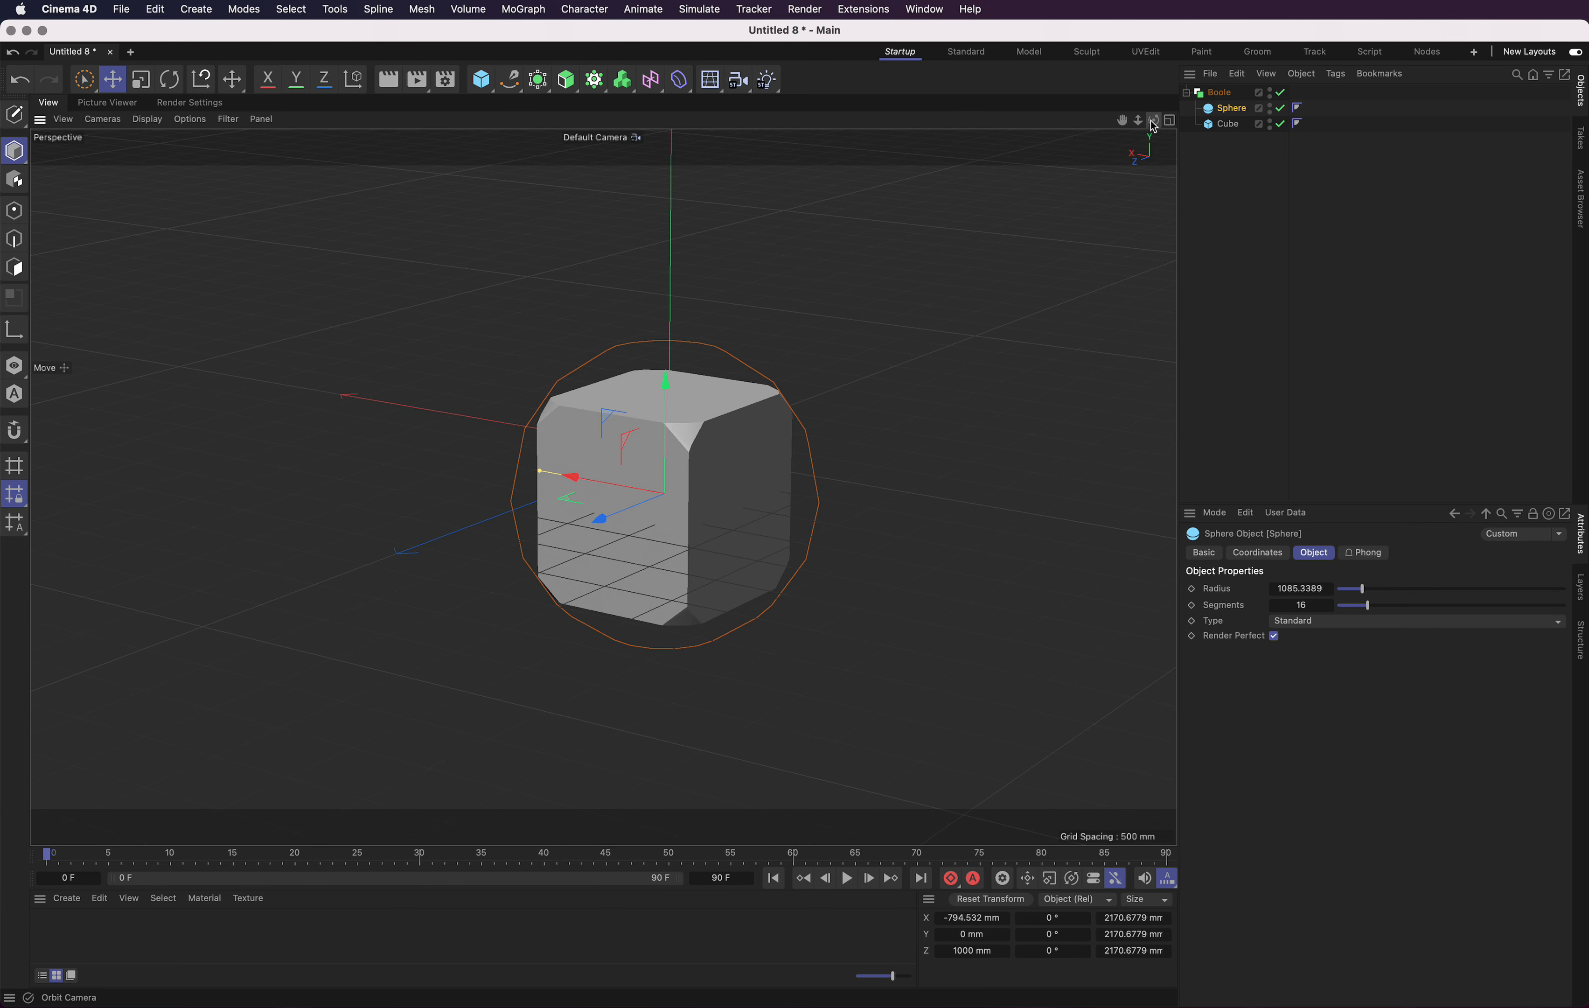
{"action": "left_click_drag", "start_coordinate": [1155, 124], "coordinate": [1147, 126]}
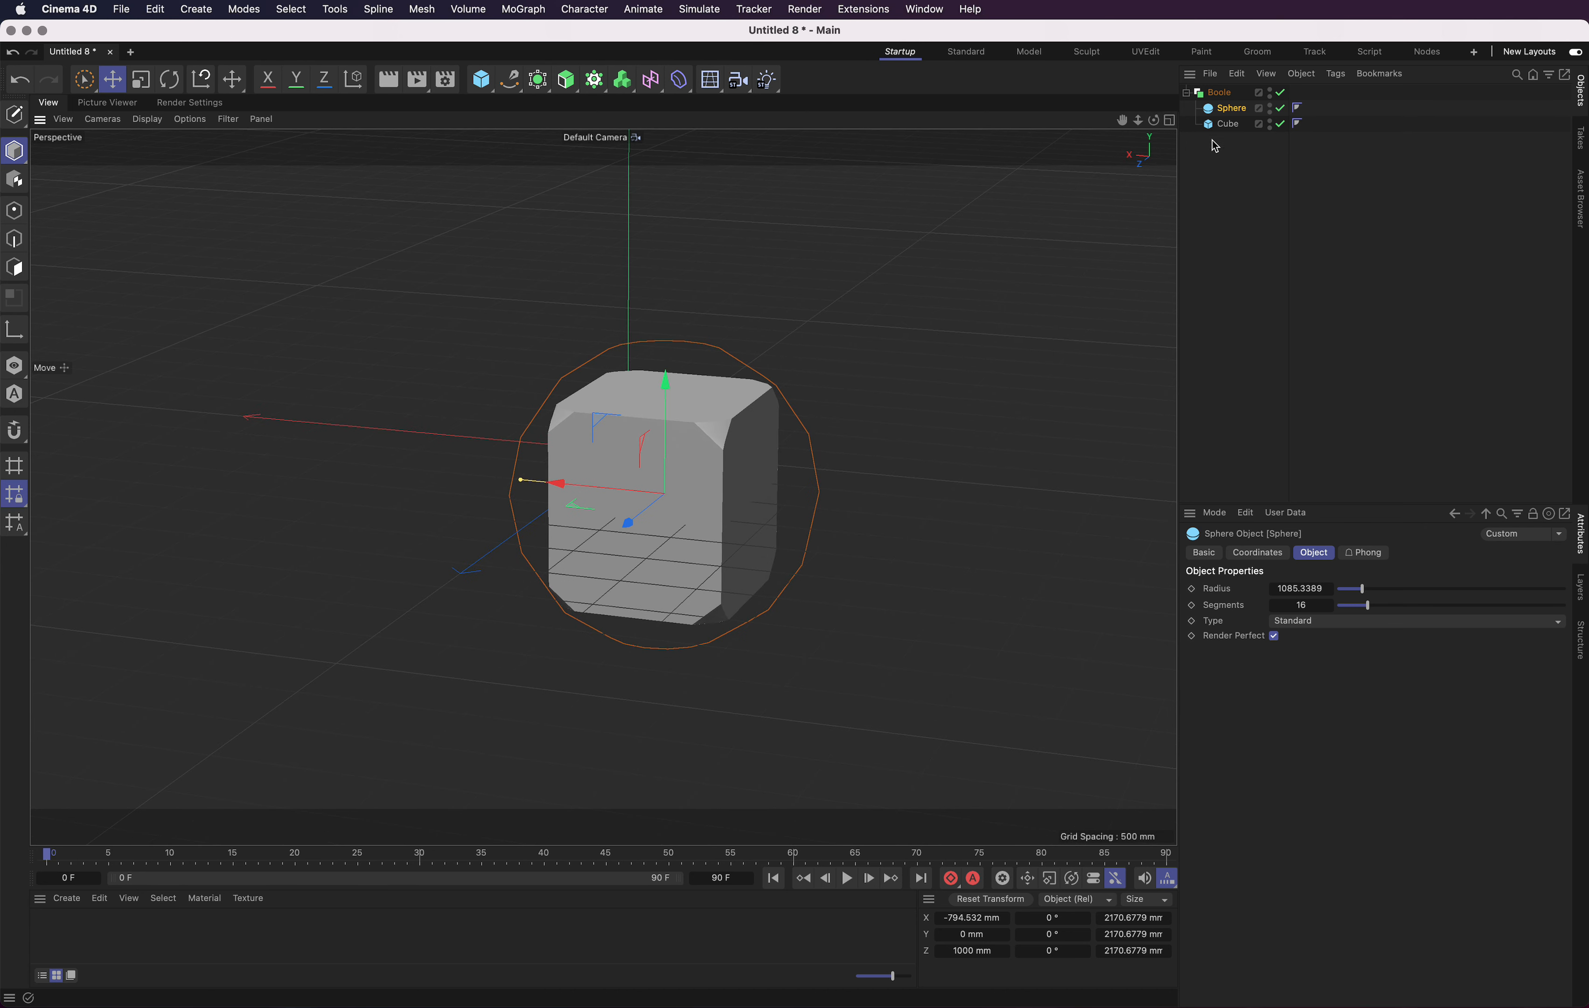
Turn on Fillet for the cube inside the Boole and inspect its rounded edges.
{"action": "left_click", "coordinate": [1226, 125]}
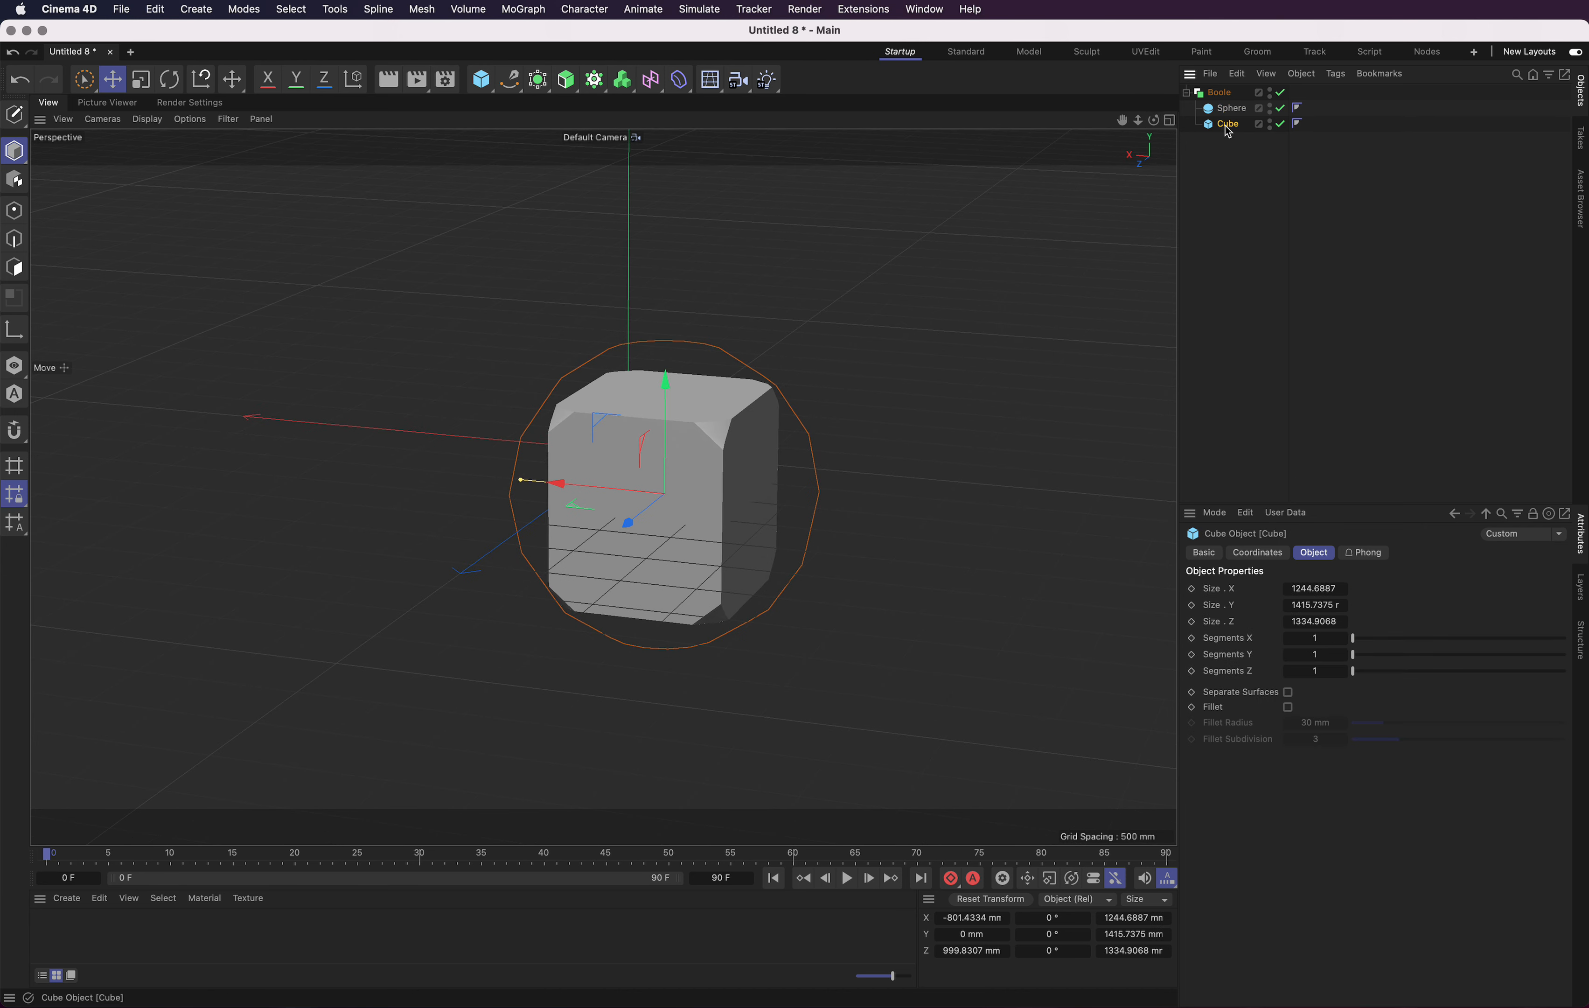
{"action": "left_click", "coordinate": [1287, 707]}
{"action": "left_click_drag", "start_coordinate": [1139, 120], "coordinate": [1163, 126]}
{"action": "left_click_drag", "start_coordinate": [833, 538], "coordinate": [807, 558], "text": "alt"}
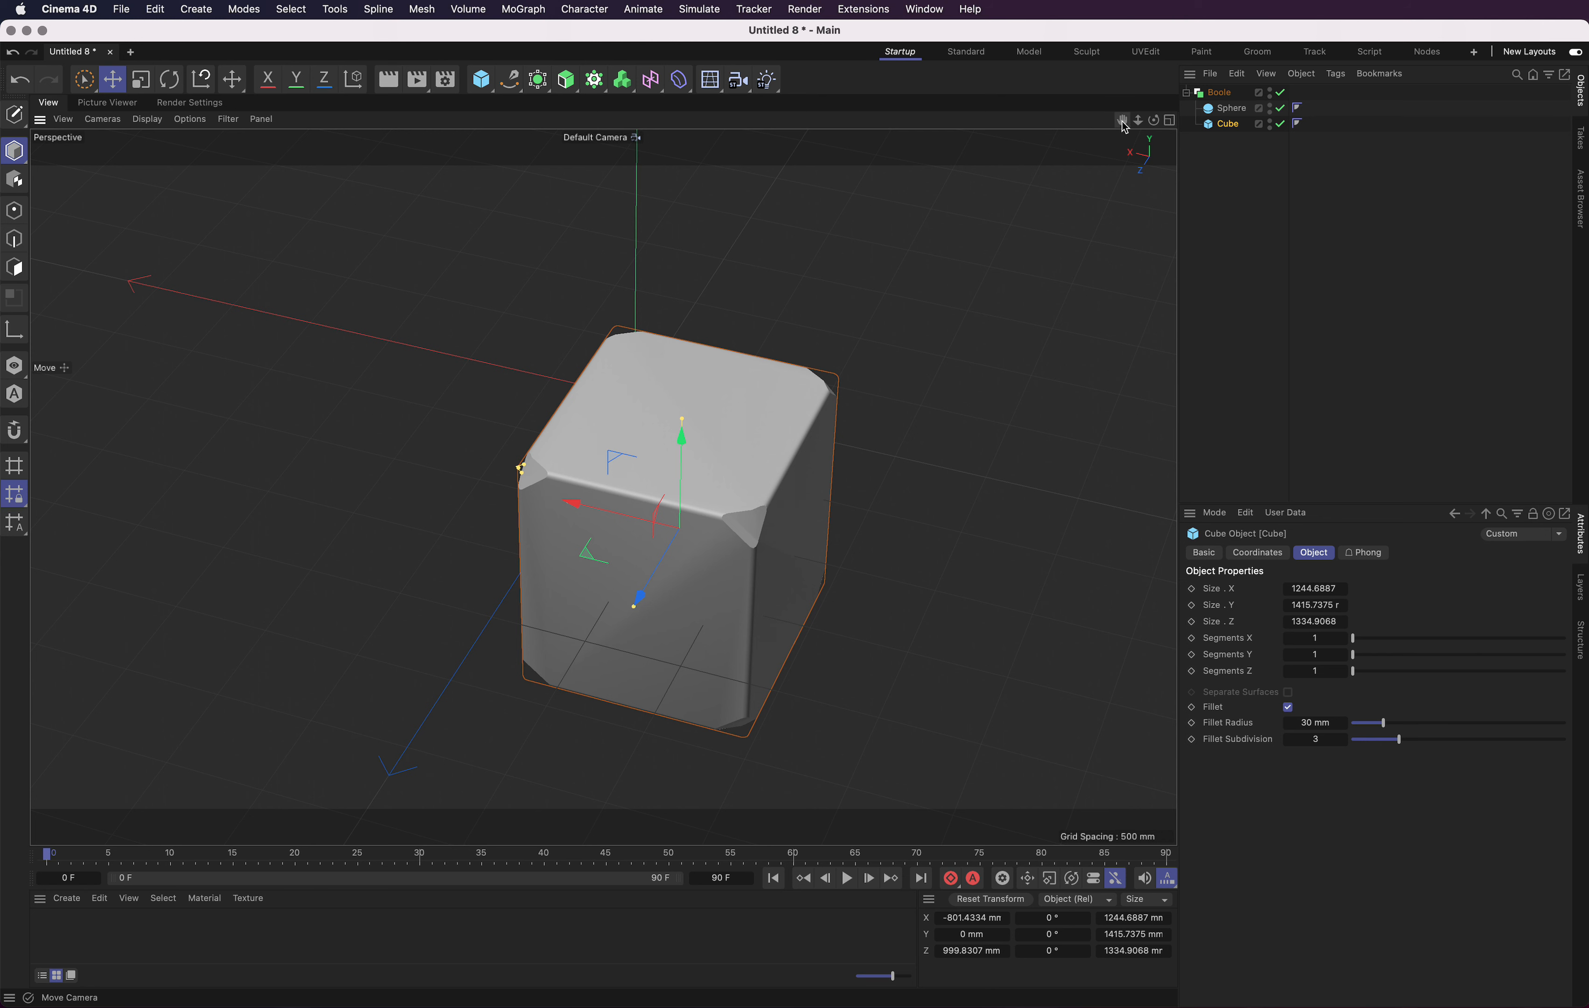
{"action": "left_click_drag", "start_coordinate": [1123, 123], "coordinate": [1120, 97]}
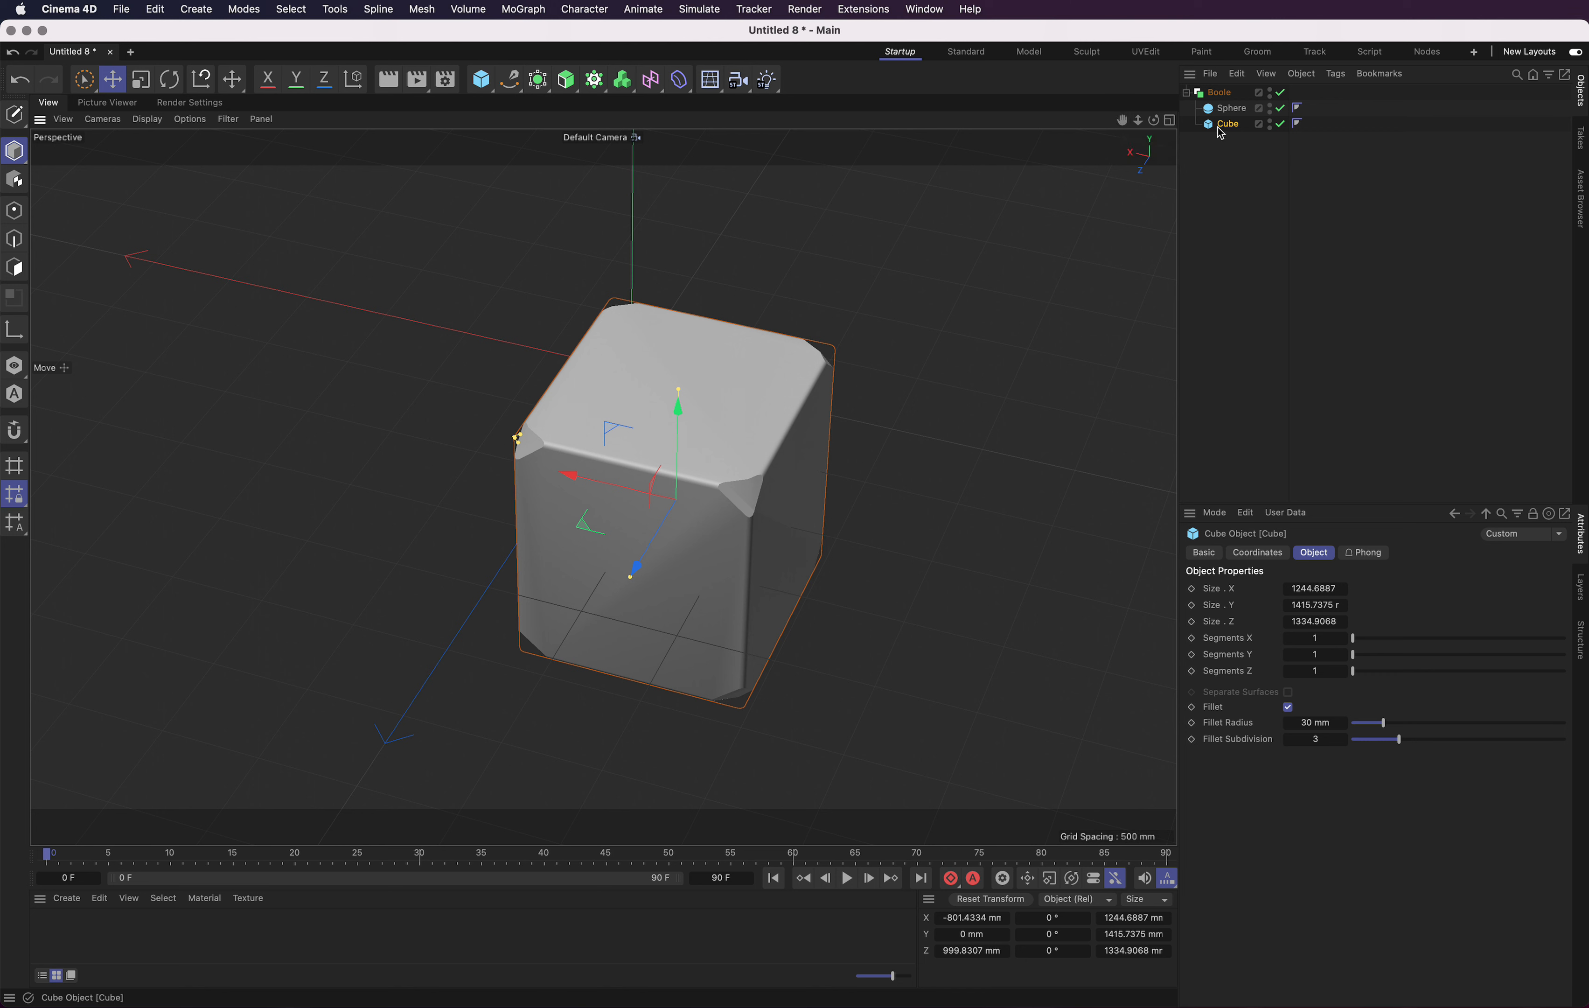
Display the scene as wireframe and turn off High Quality for the Boole.
{"action": "key", "text": "n"}
{"action": "key", "text": "g"}
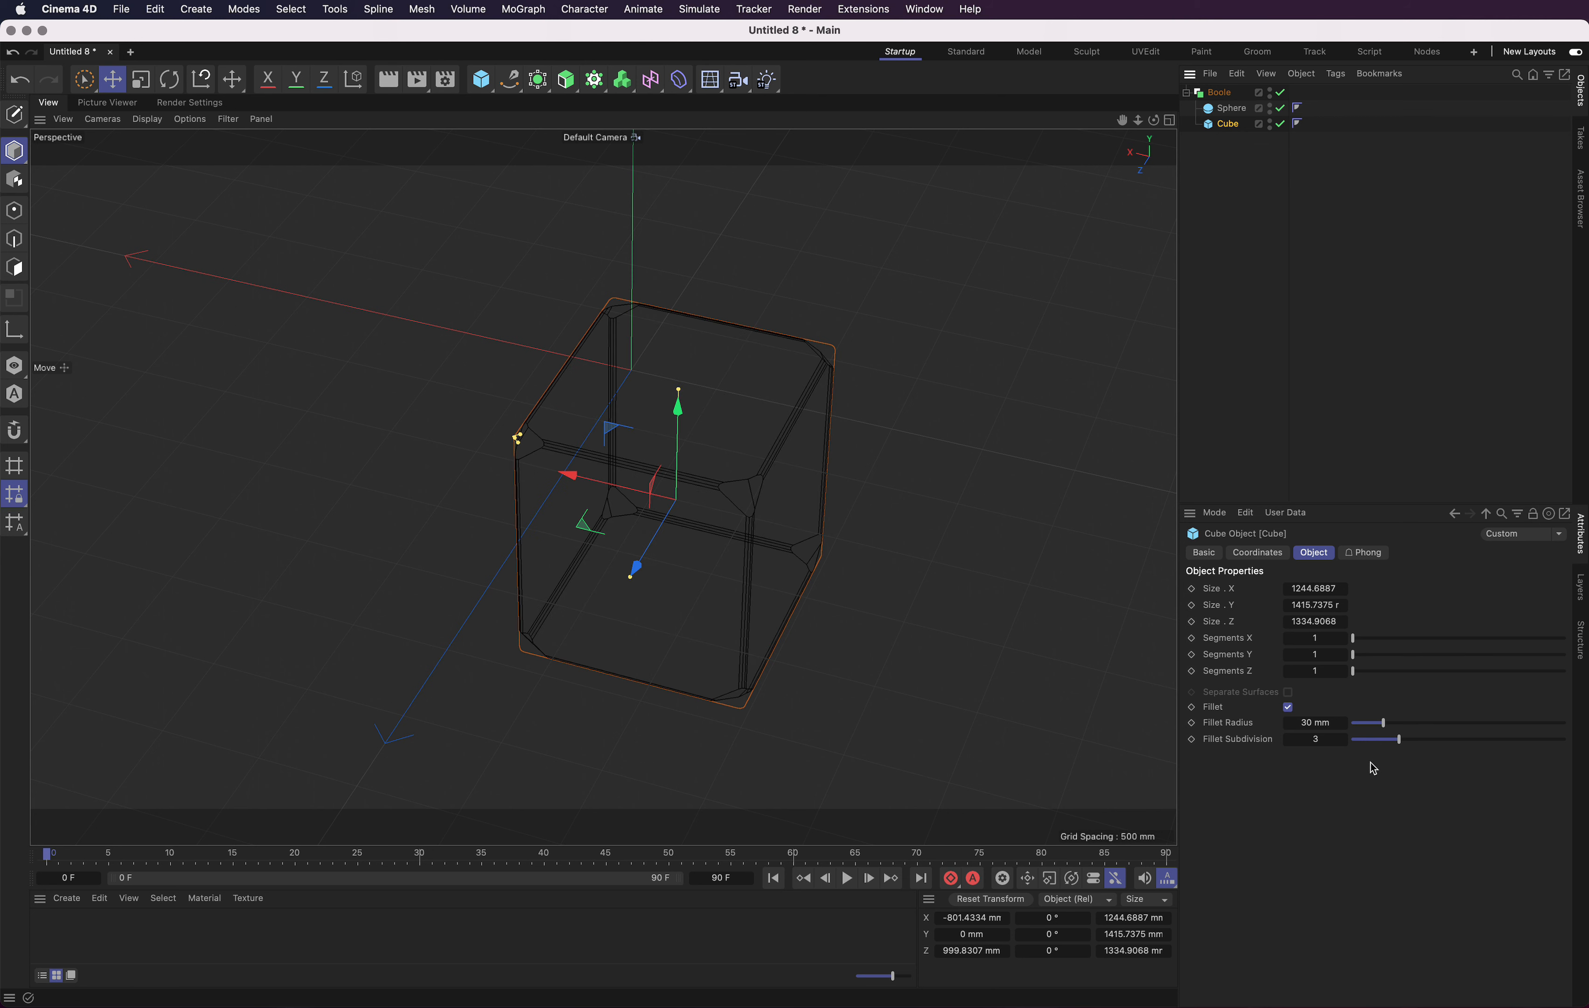
{"action": "left_click", "coordinate": [1224, 94]}
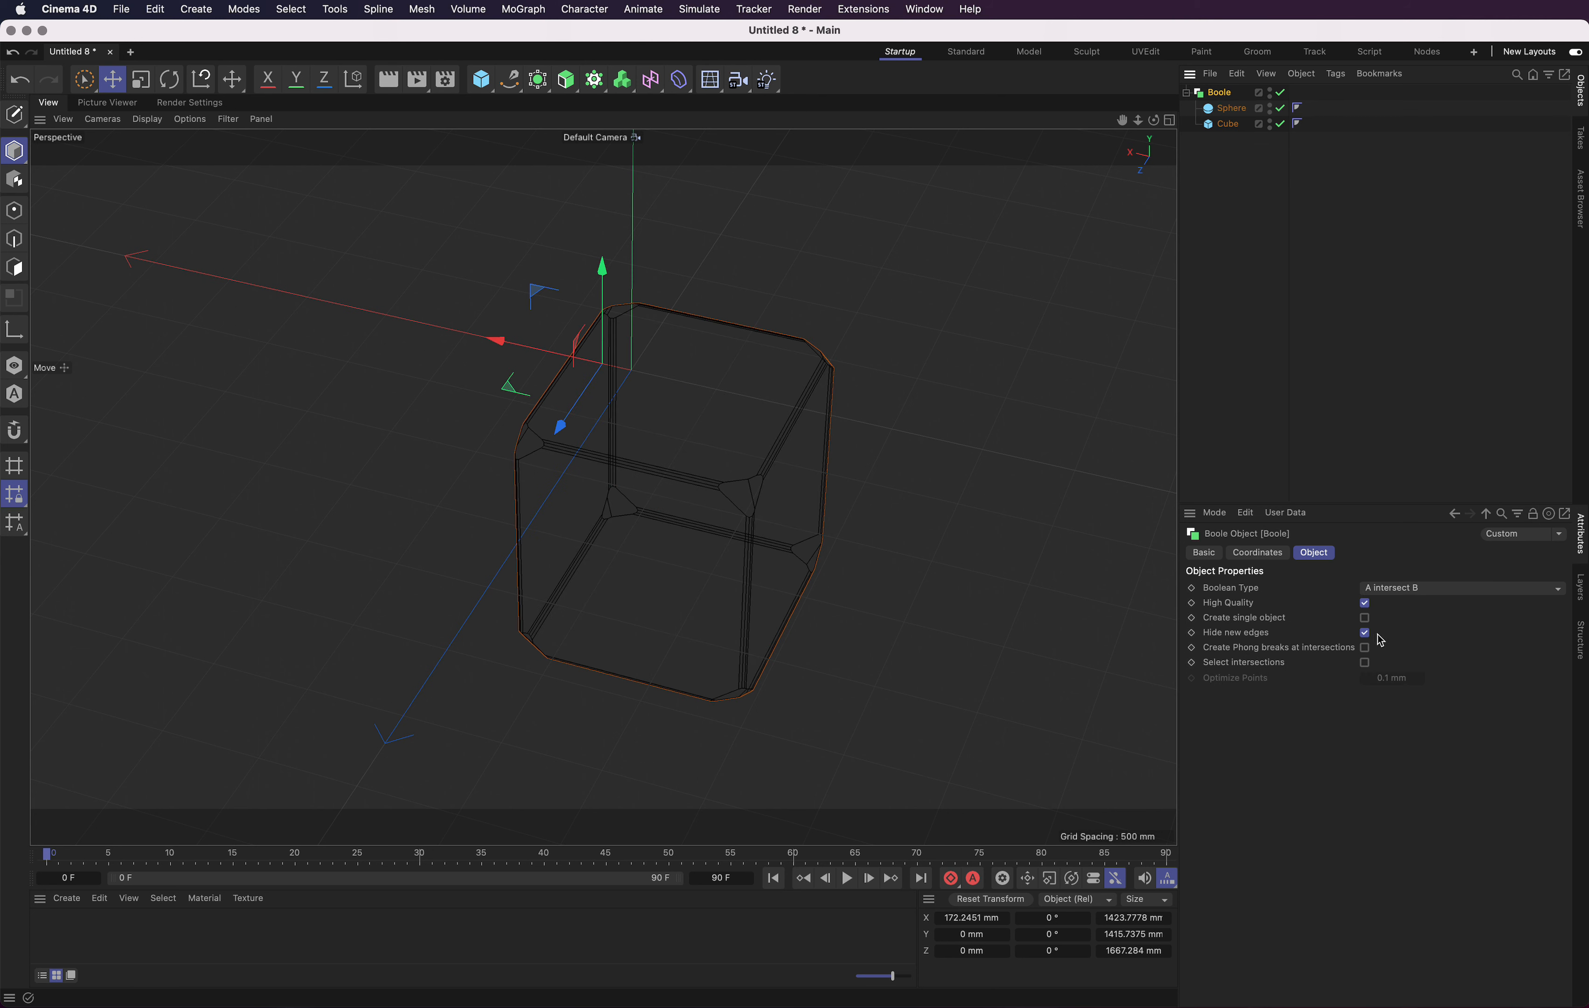
{"action": "left_click", "coordinate": [1365, 617]}
{"action": "left_click", "coordinate": [1364, 618]}
{"action": "left_click", "coordinate": [1364, 602]}
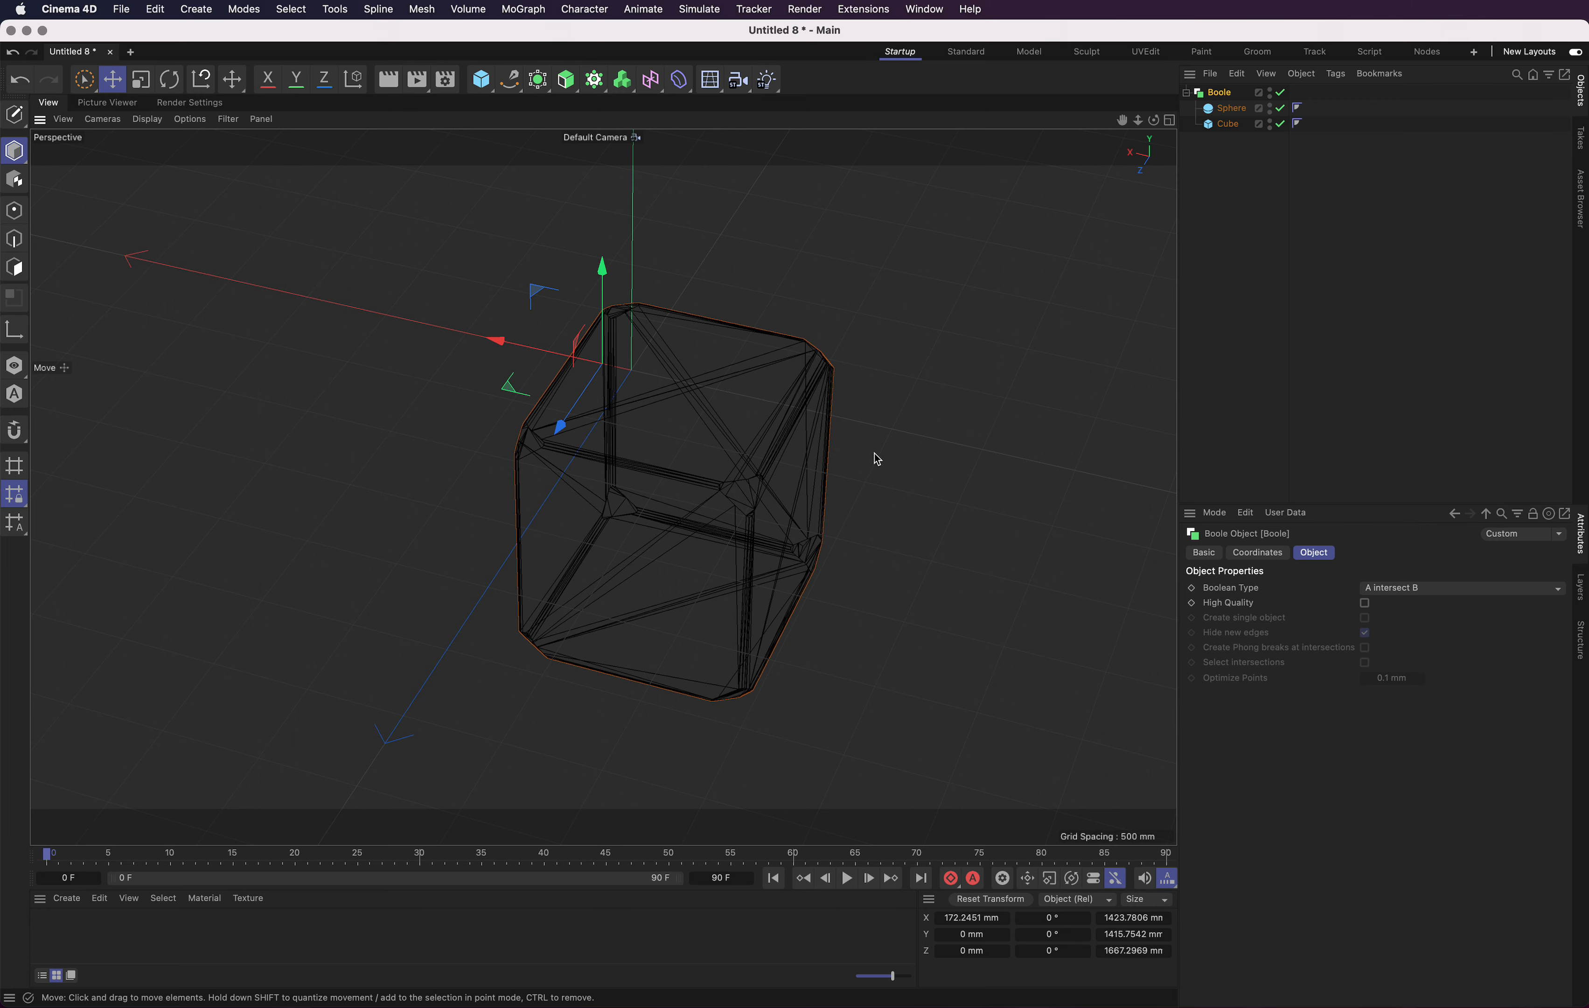
Switch the viewport to Gouraud shading with lines to view the Boole's mesh on the shaded surfaces.
{"action": "key", "text": "n"}
{"action": "key", "text": "b"}
{"action": "left_click_drag", "start_coordinate": [746, 485], "coordinate": [694, 453], "text": "alt"}
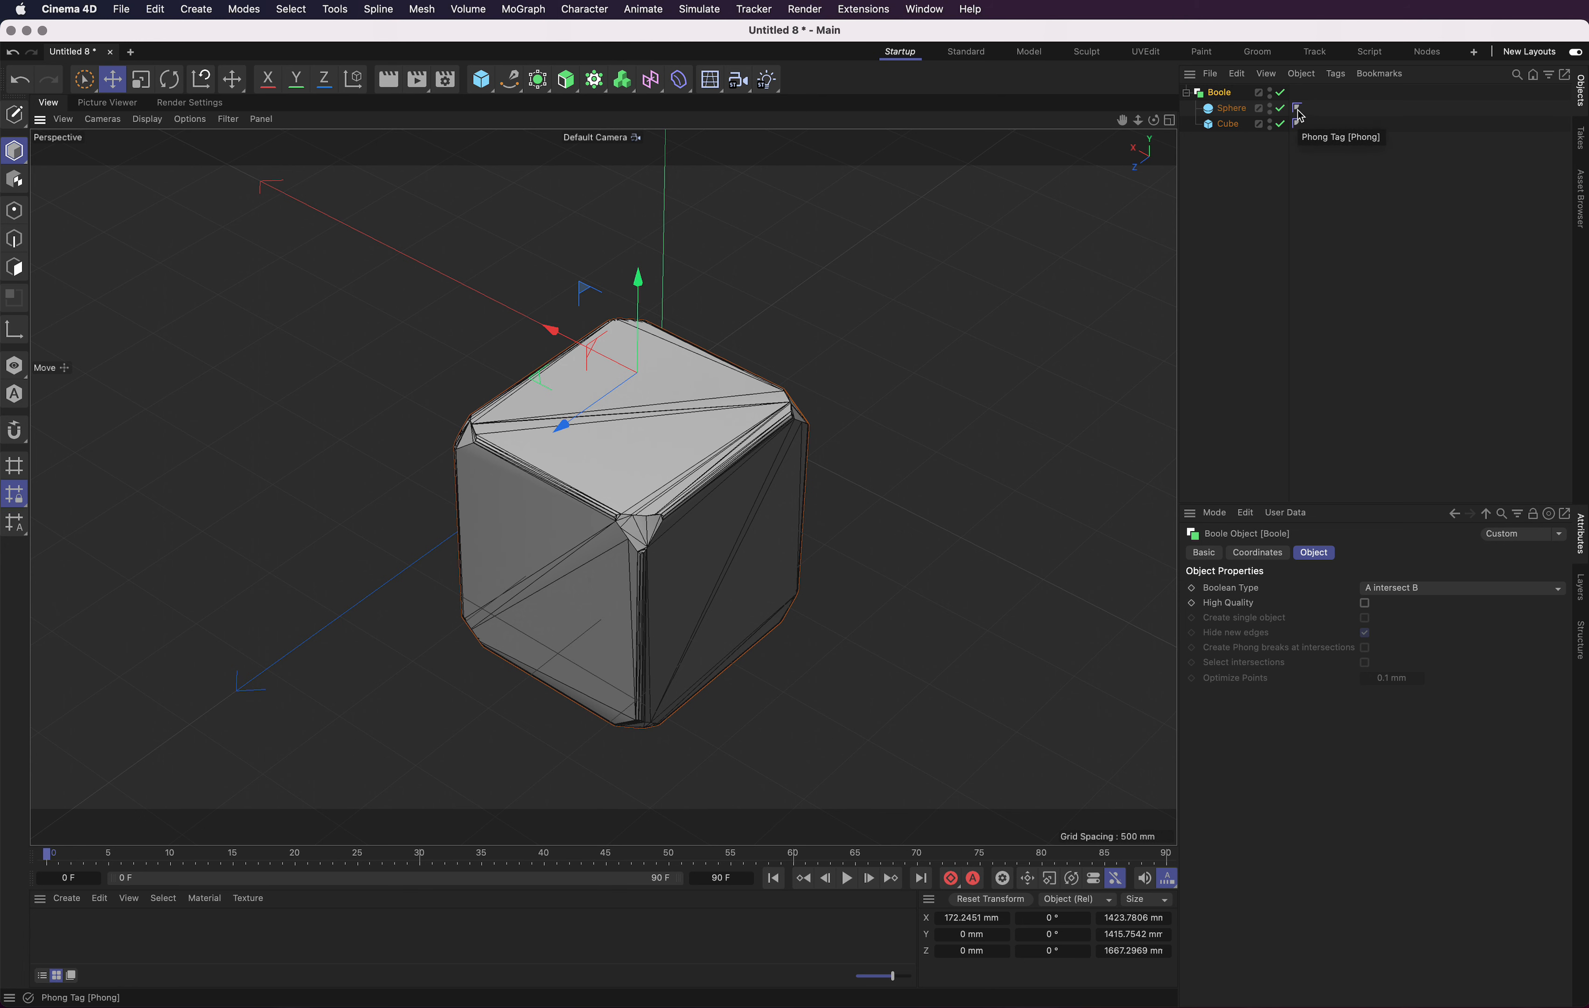
Take the sphere out of the Boole and disable both the cube and the Boole.
{"action": "left_click_drag", "start_coordinate": [1230, 109], "coordinate": [1234, 130]}
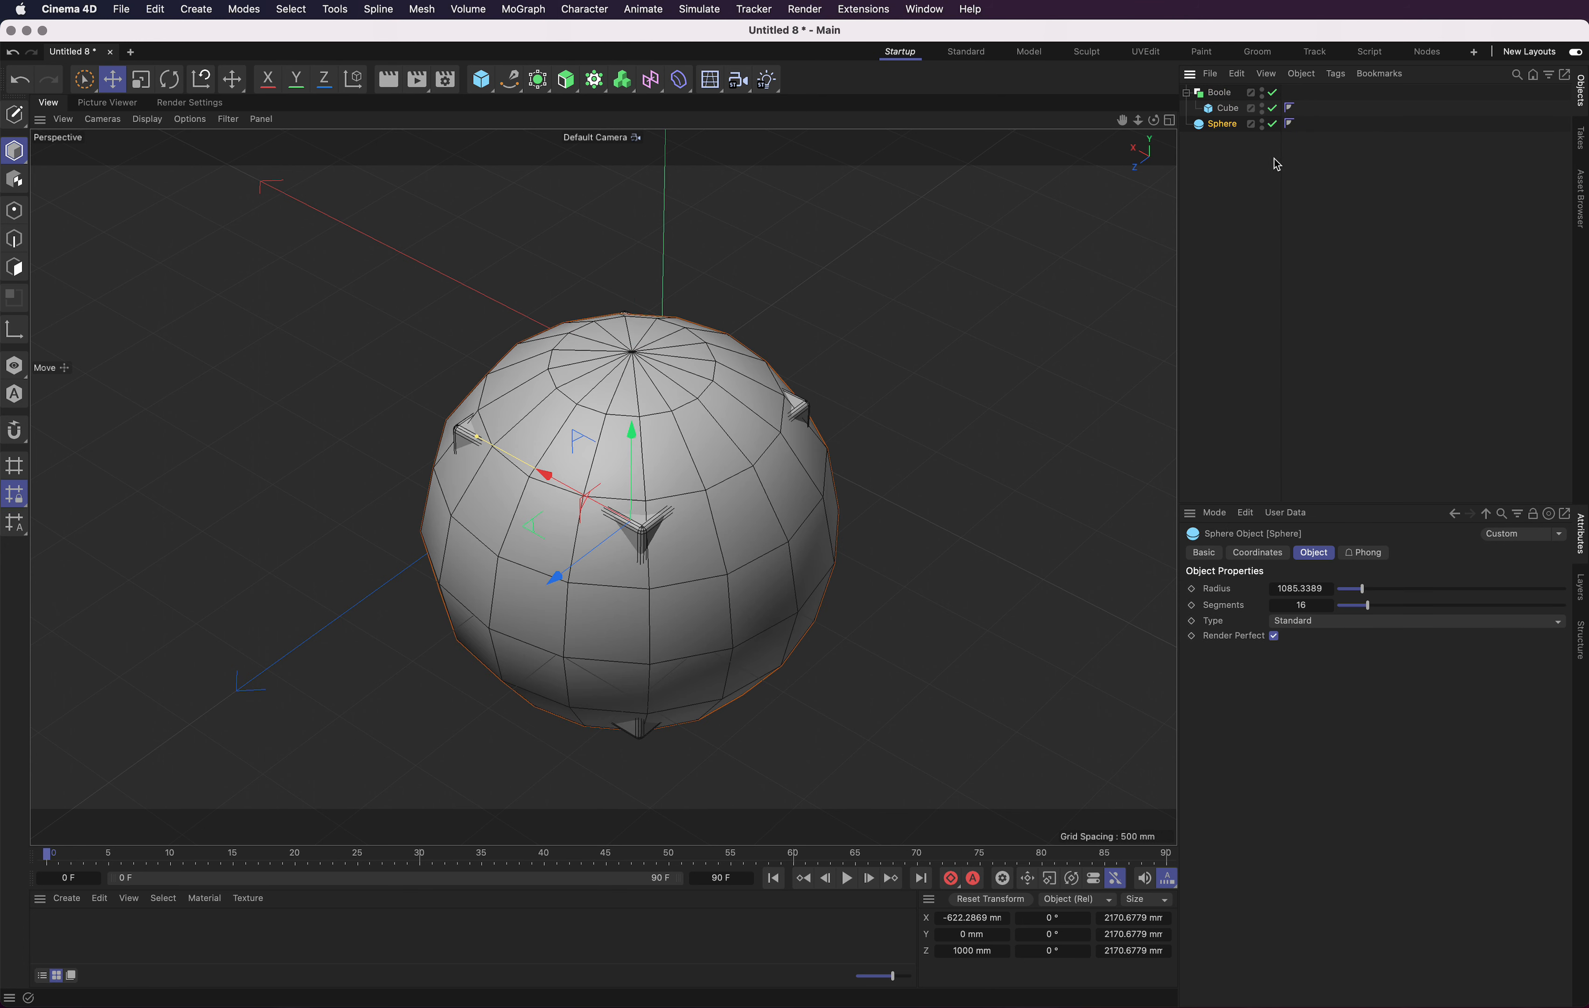
{"action": "left_click", "coordinate": [1273, 108]}
{"action": "left_click", "coordinate": [1273, 92]}
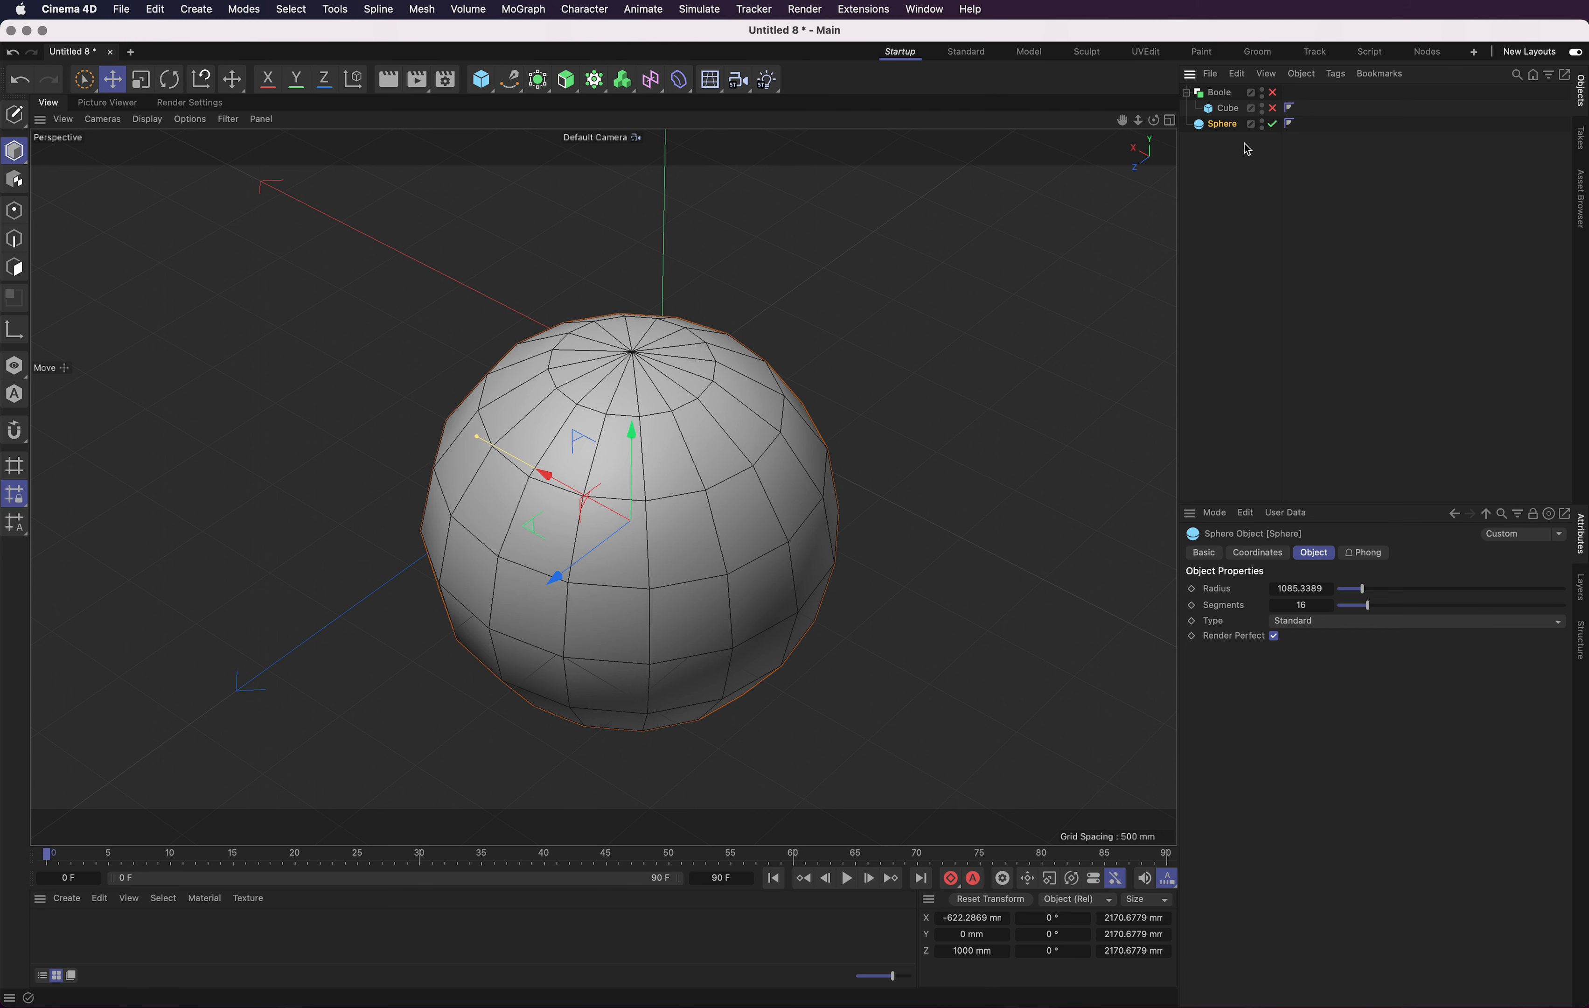
Switch the viewport to Gouraud shading without lines and delete the sphere's Phong tag.
{"action": "key", "text": "n"}
{"action": "key", "text": "a"}
{"action": "left_click_drag", "start_coordinate": [1153, 120], "coordinate": [1244, 124]}
{"action": "left_click", "coordinate": [1287, 124]}
{"action": "key", "text": "Delete"}
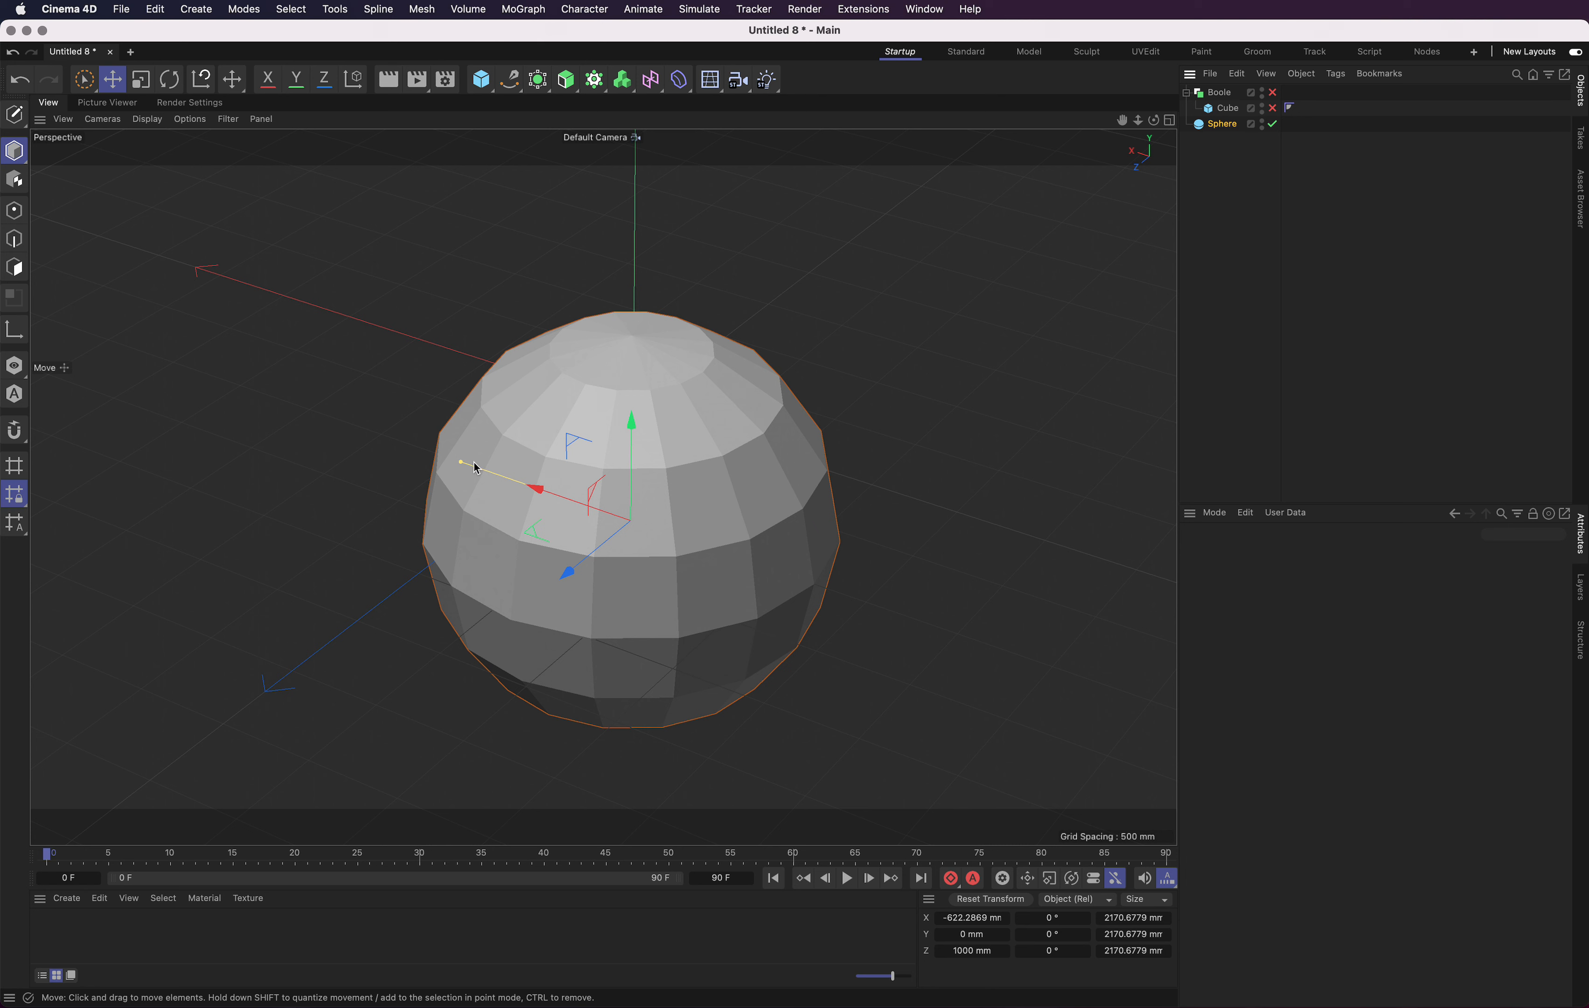
Undo the deletion of the sphere's Phong tag and put the sphere back into the Boole above the cube.
{"action": "left_click_drag", "start_coordinate": [461, 461], "coordinate": [484, 473]}
{"action": "key", "text": "super+z"}
{"action": "left_click_drag", "start_coordinate": [814, 306], "coordinate": [815, 309]}
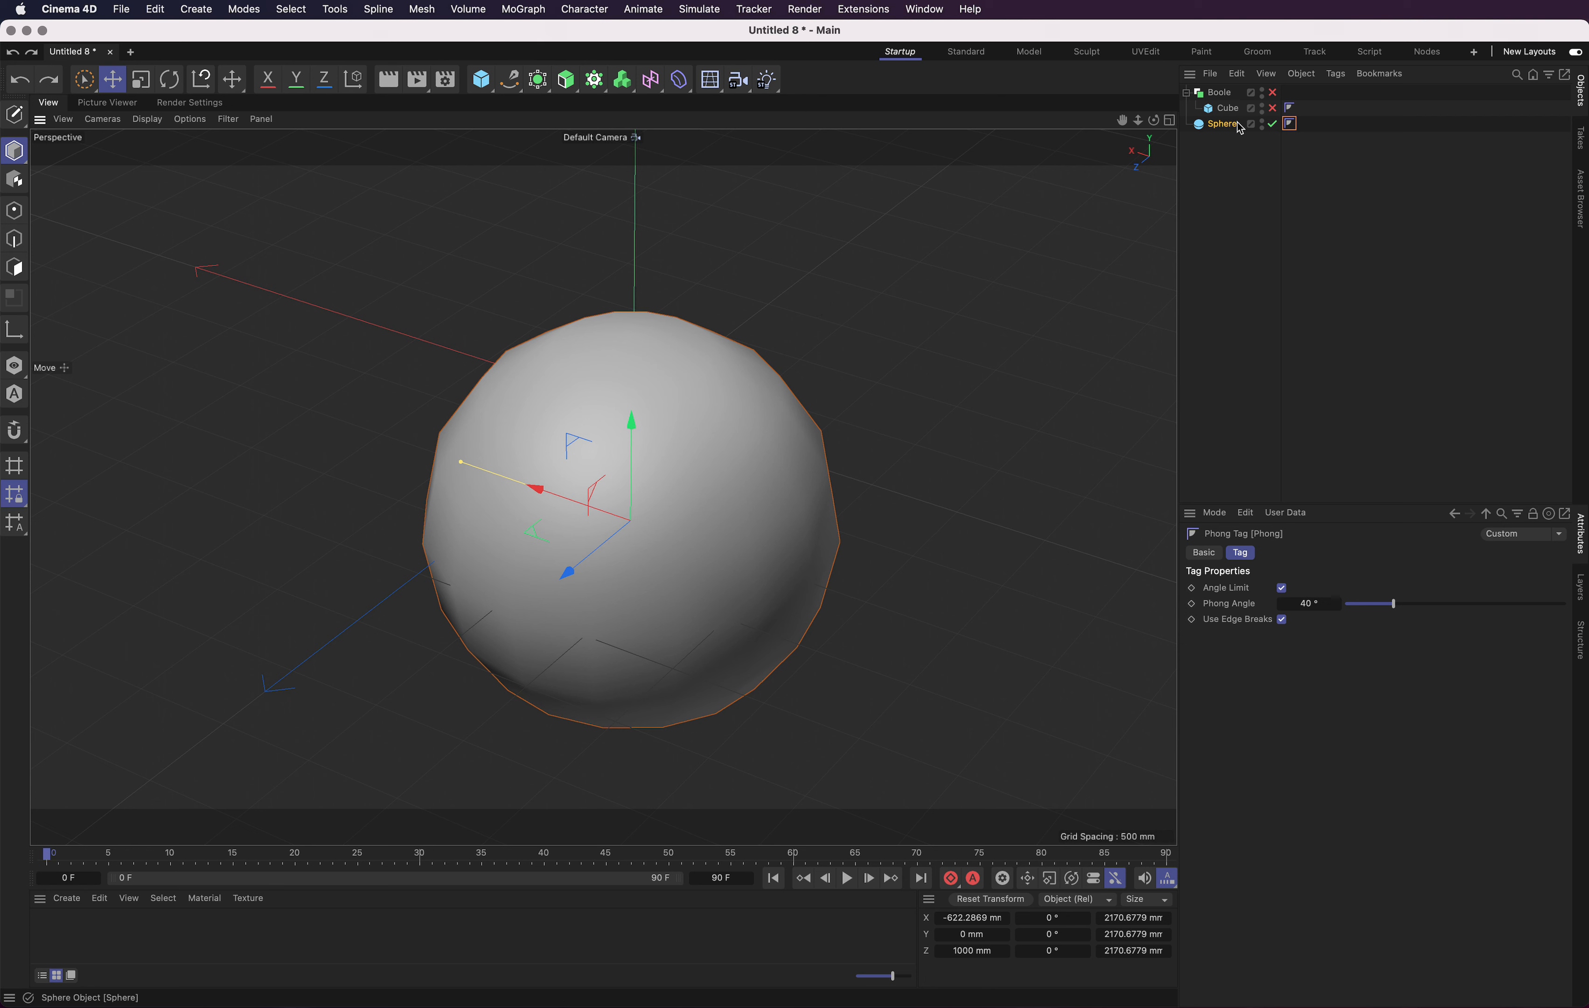
{"action": "left_click_drag", "start_coordinate": [1228, 126], "coordinate": [1226, 102]}
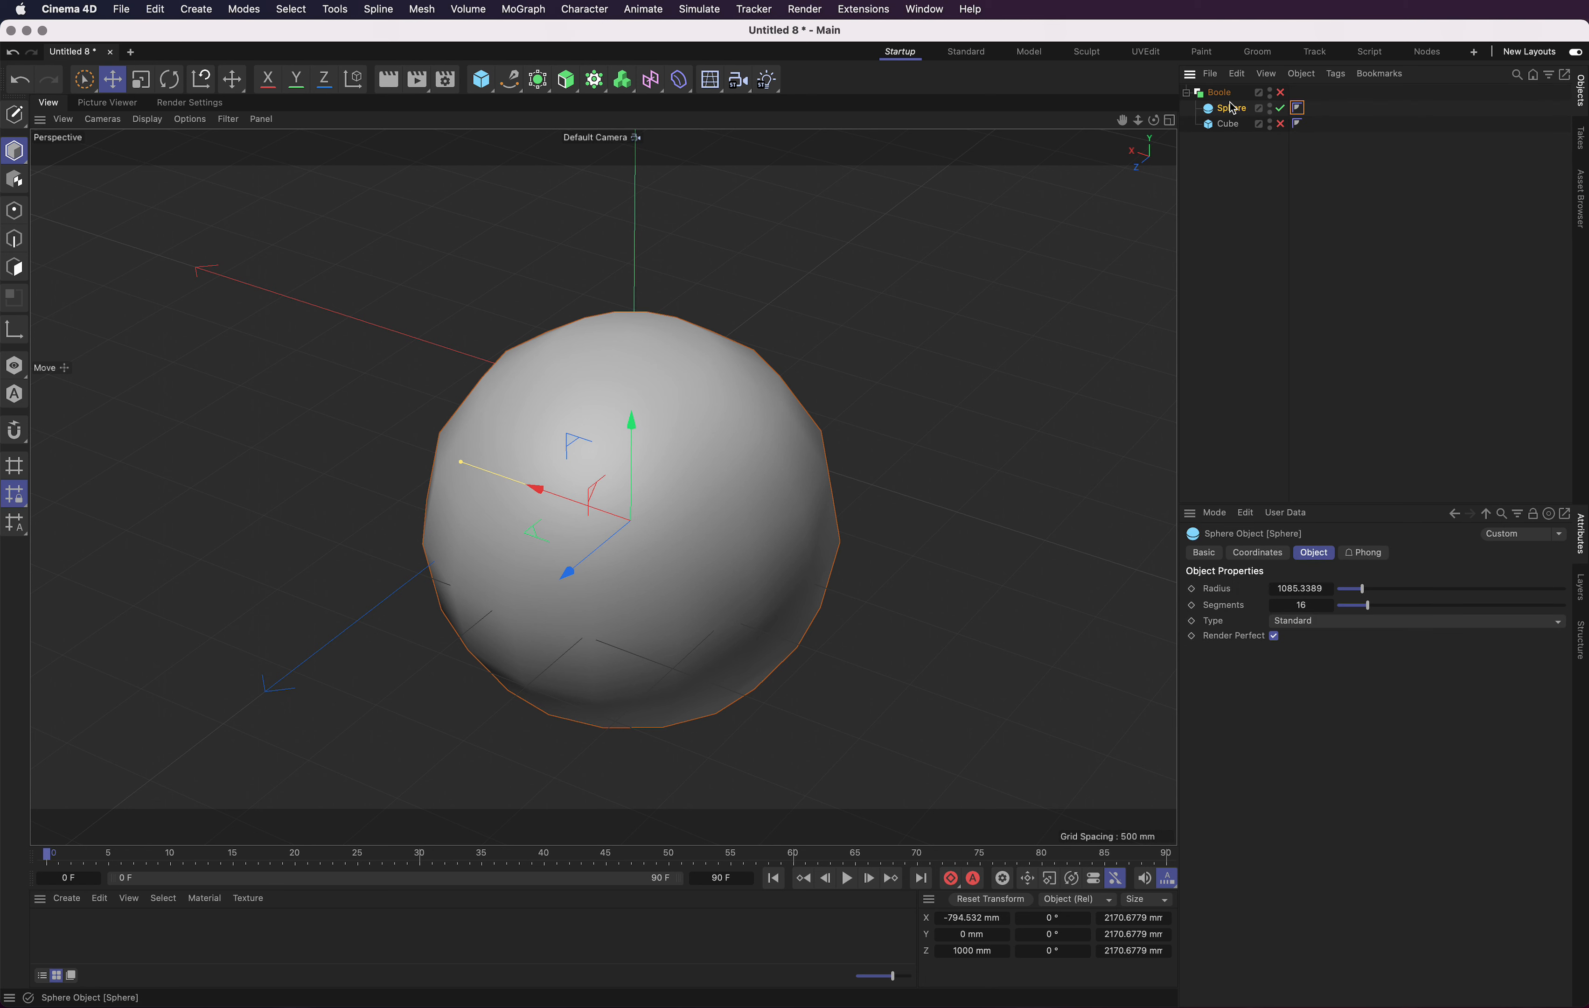
Re-enable the cube and the Boole.
{"action": "left_click", "coordinate": [1240, 128]}
{"action": "left_click", "coordinate": [1281, 124]}
{"action": "left_click", "coordinate": [1281, 92]}
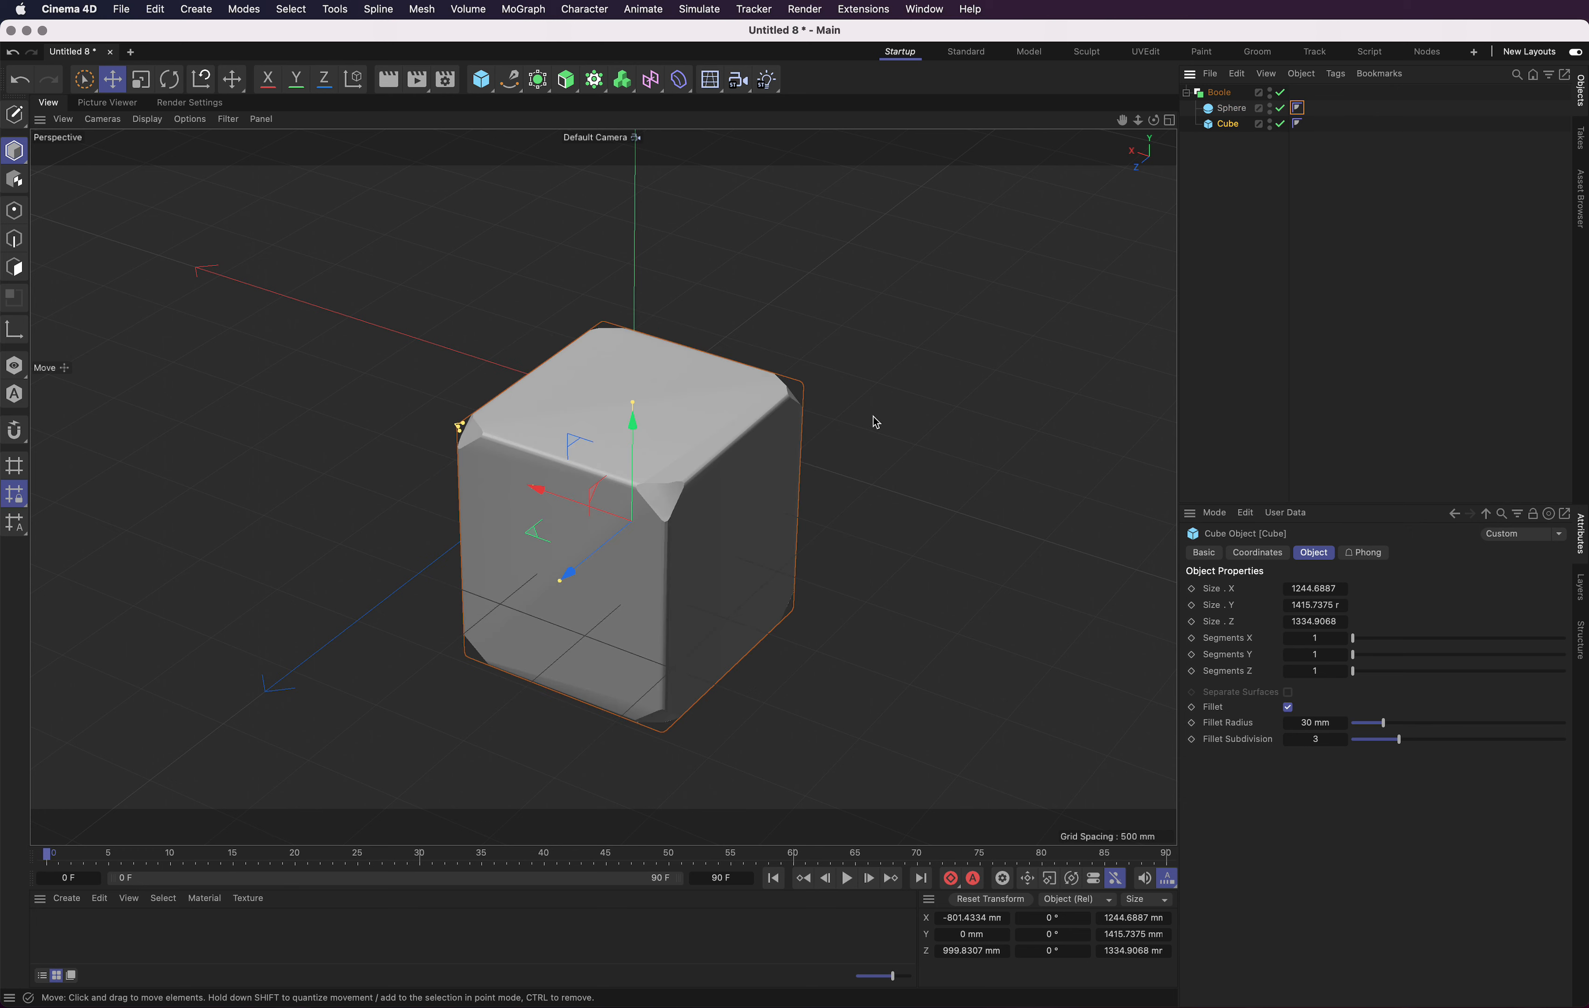
Reposition the cube inside the Boole to about X -857 mm, Y -26 mm and Z 894 mm.
{"action": "left_click_drag", "start_coordinate": [573, 501], "coordinate": [687, 492]}
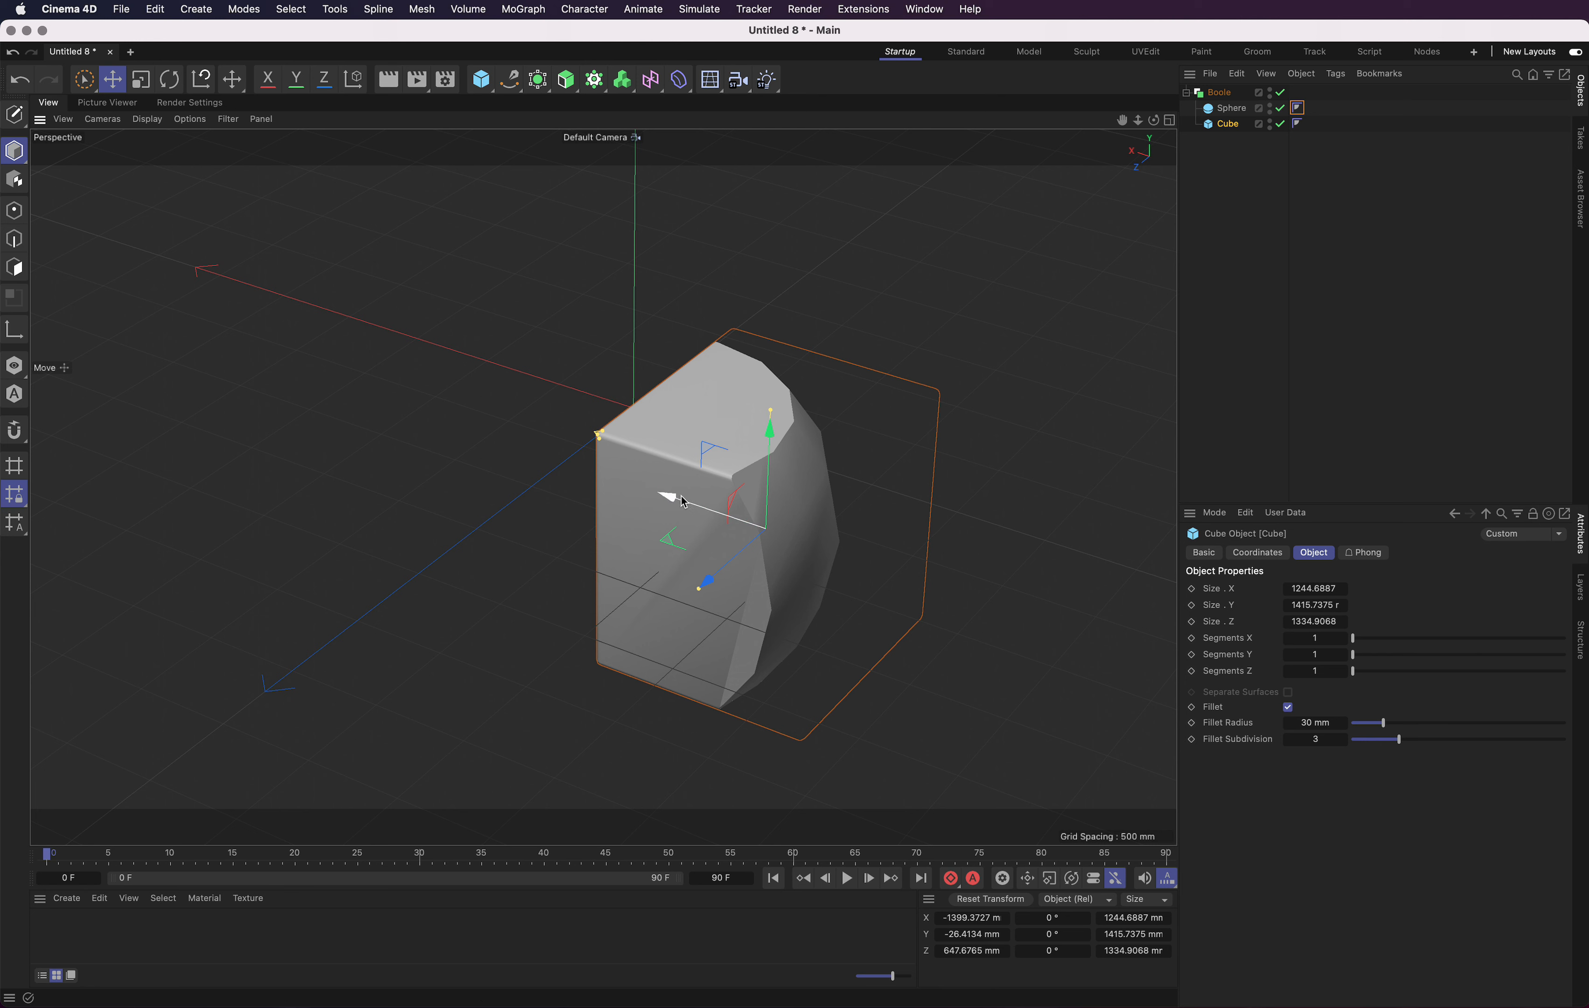
{"action": "left_click_drag", "start_coordinate": [657, 493], "coordinate": [521, 435]}
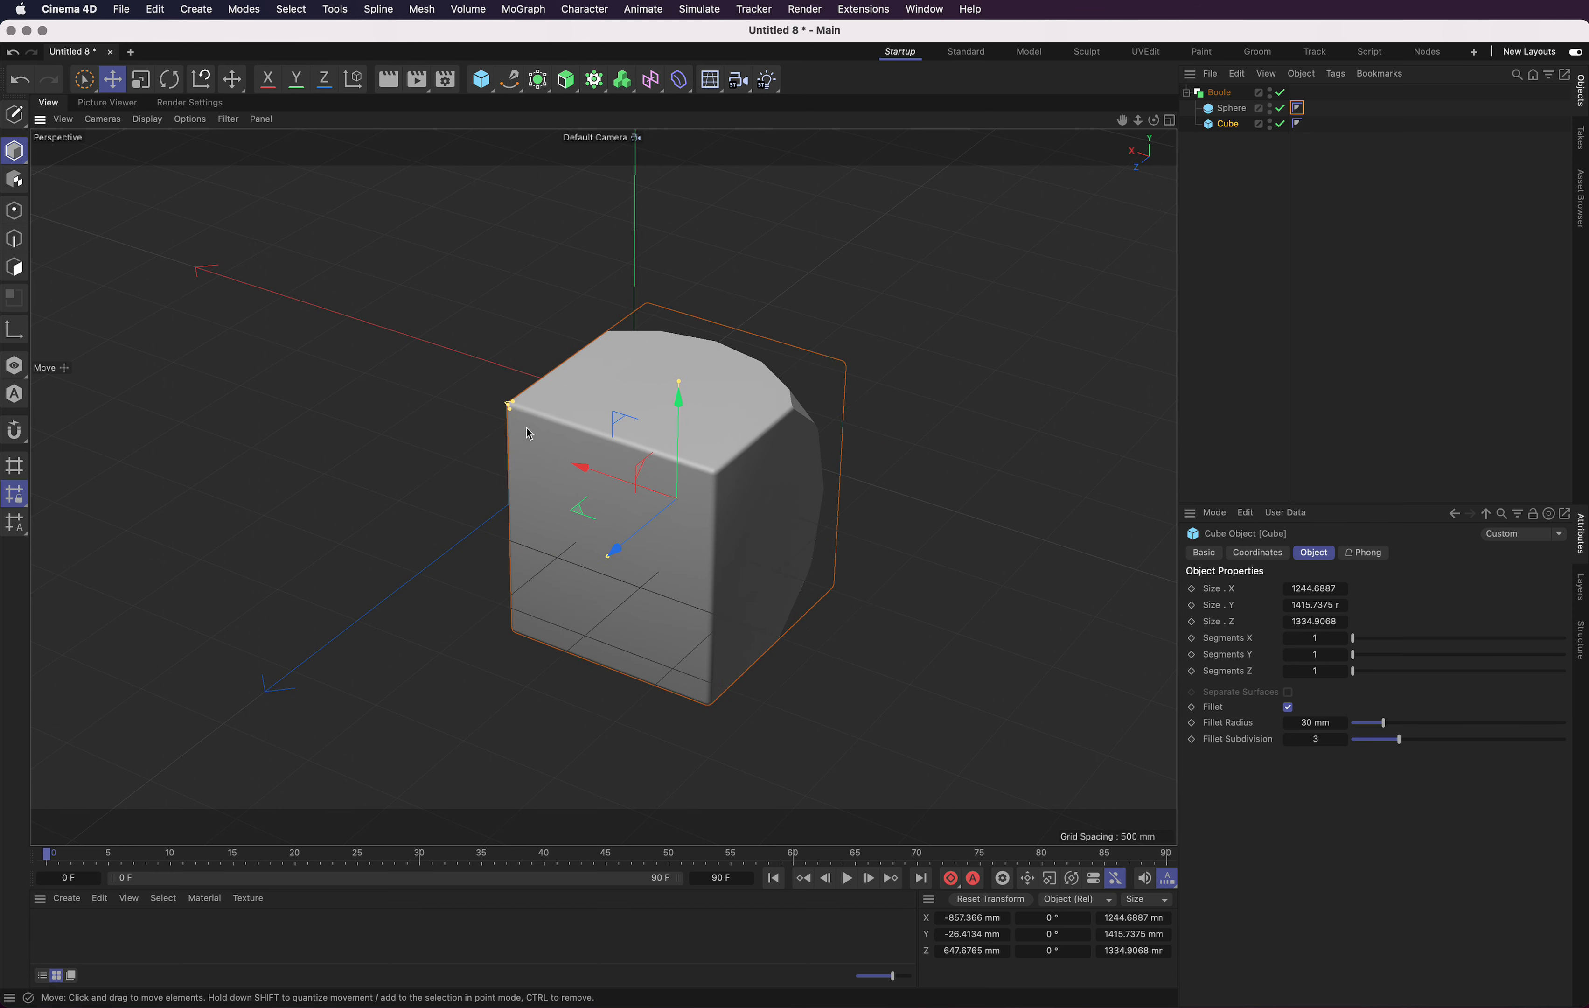
{"action": "left_click_drag", "start_coordinate": [637, 525], "coordinate": [607, 541]}
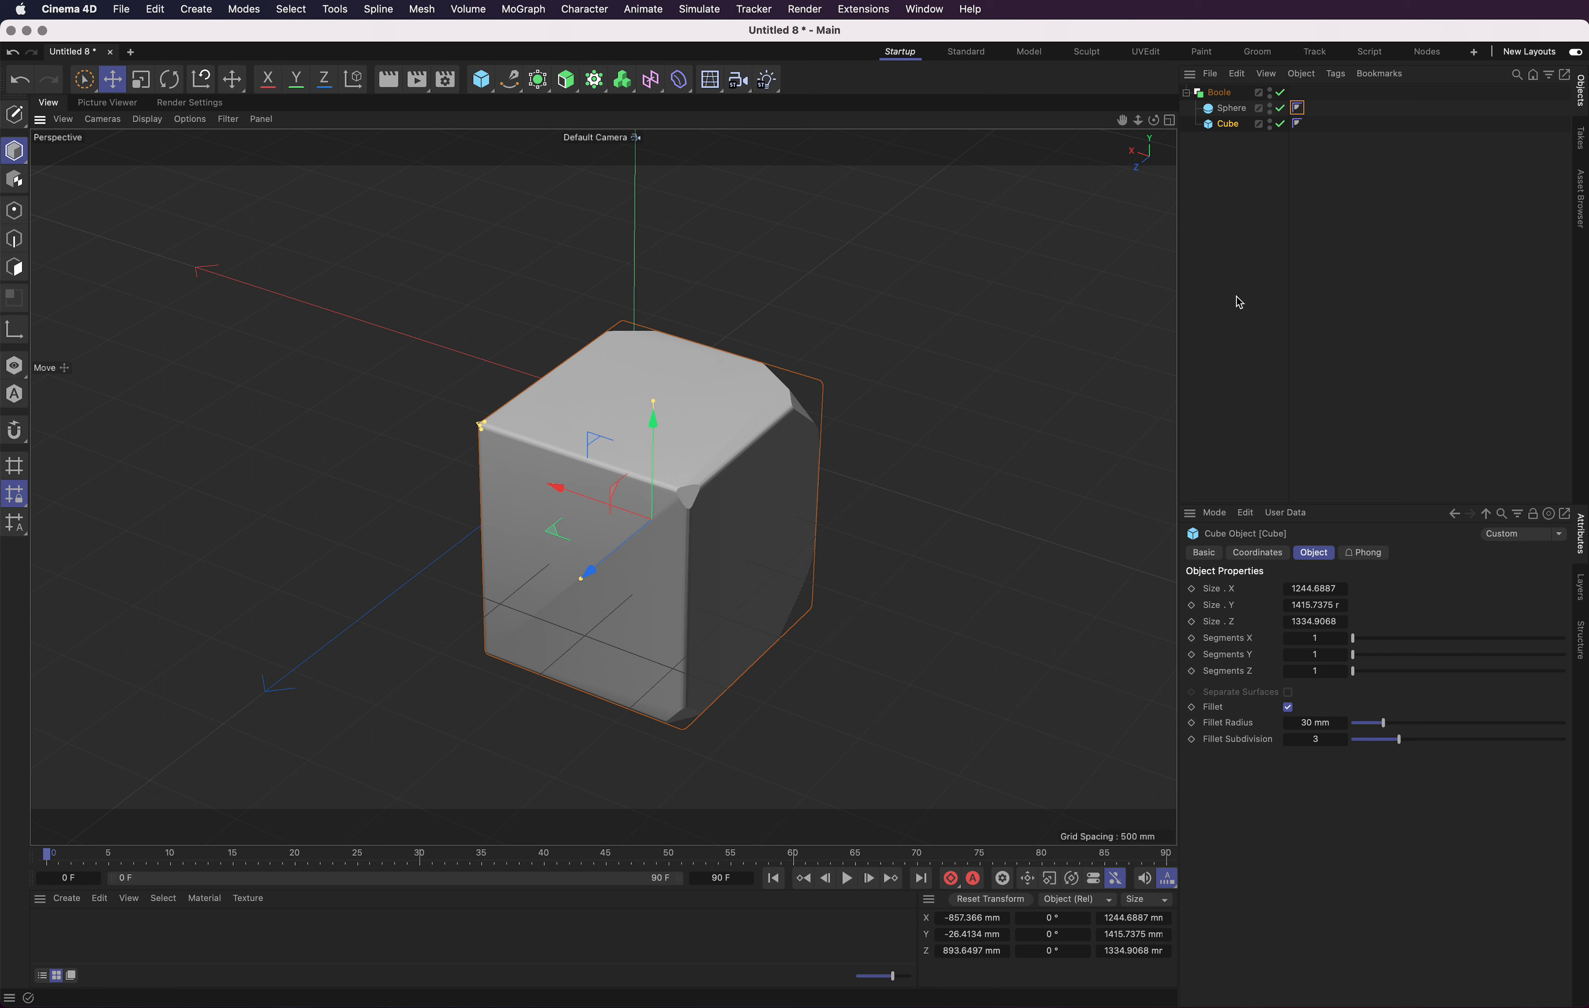
Take the cube and the sphere out of the Boole and move the sphere along Z to about 200 mm.
{"action": "left_click_drag", "start_coordinate": [1231, 126], "coordinate": [1229, 101]}
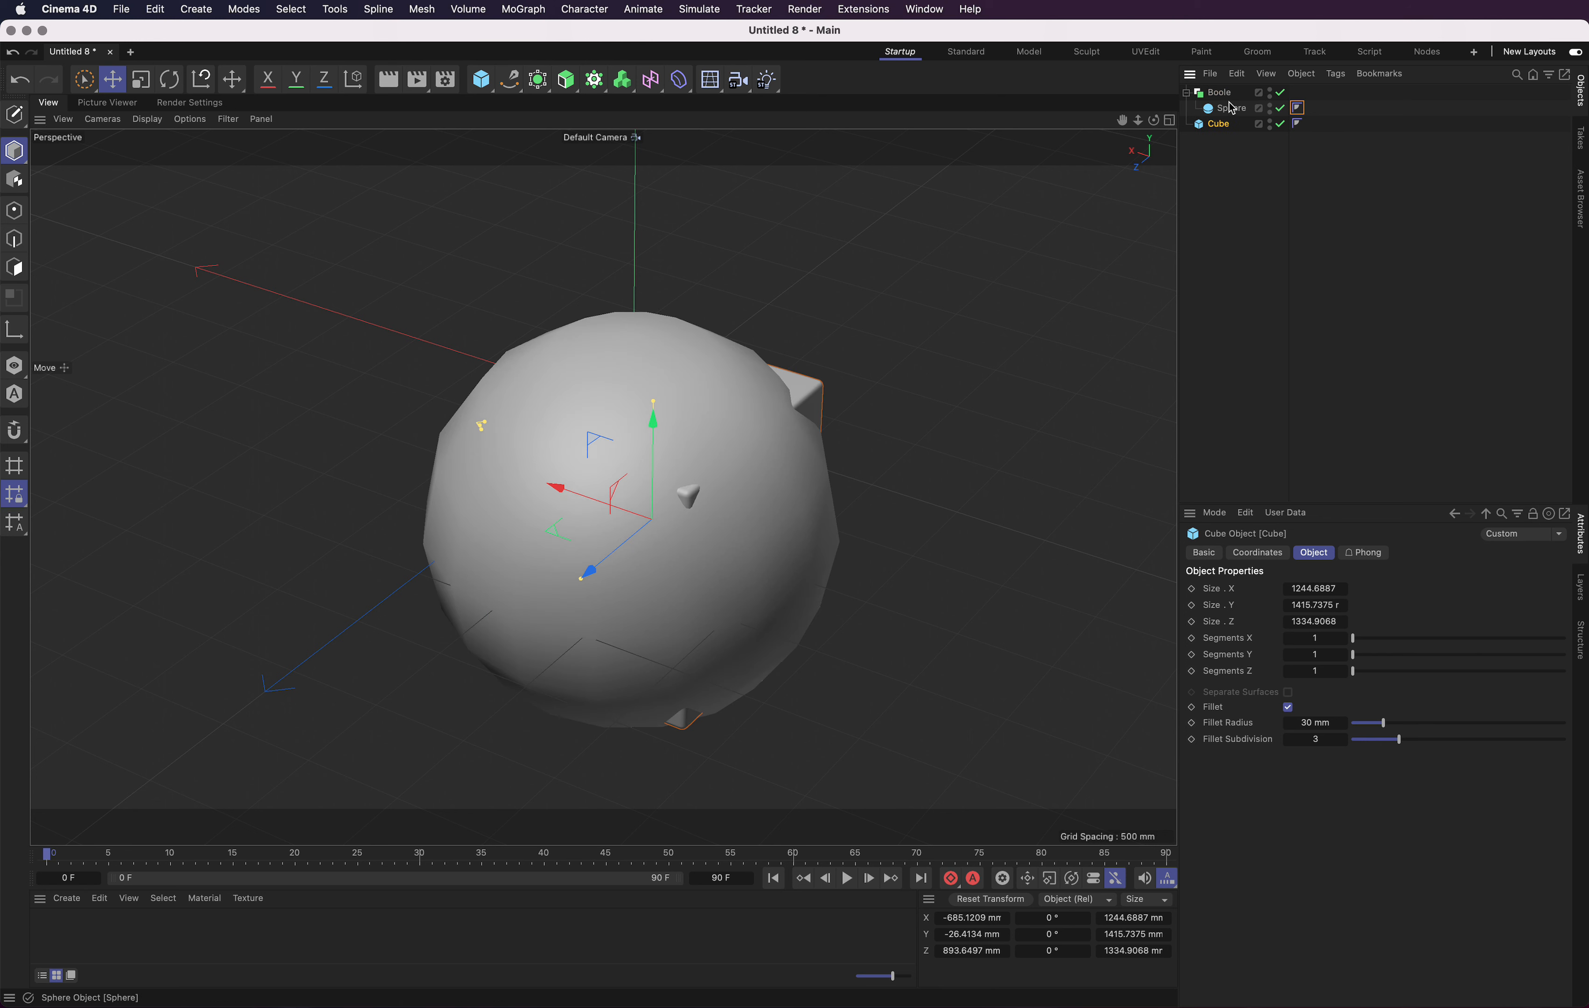
{"action": "left_click", "coordinate": [1228, 125]}
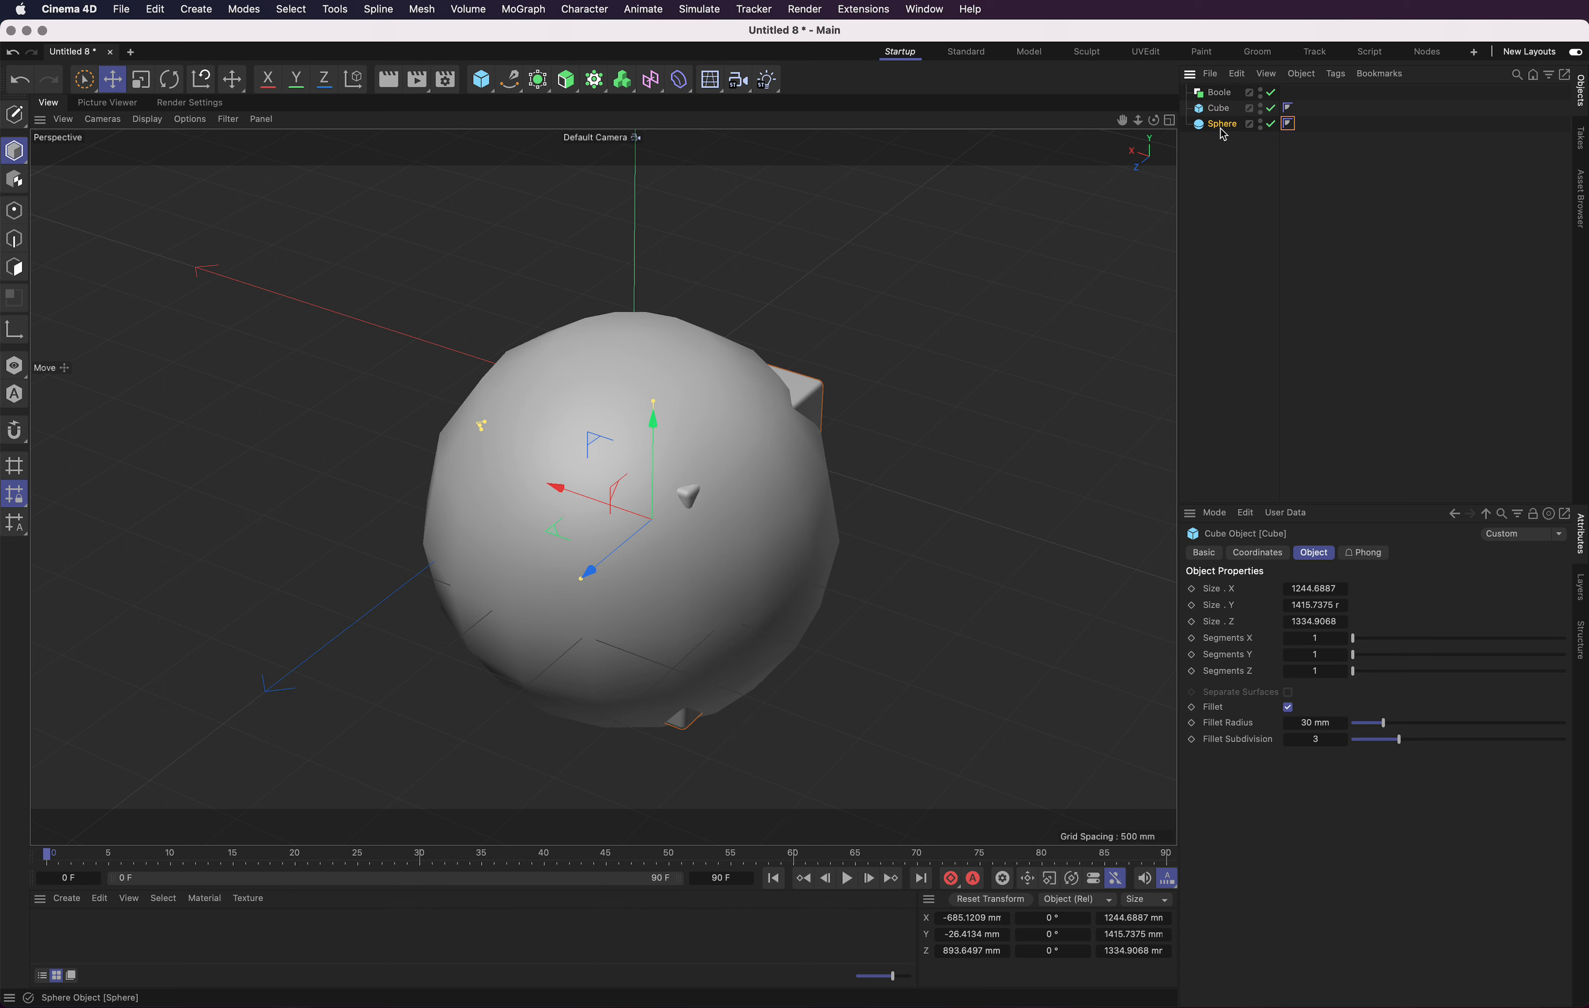
{"action": "left_click_drag", "start_coordinate": [567, 564], "coordinate": [711, 488]}
{"action": "left_click_drag", "start_coordinate": [1011, 336], "coordinate": [859, 357], "text": "alt"}
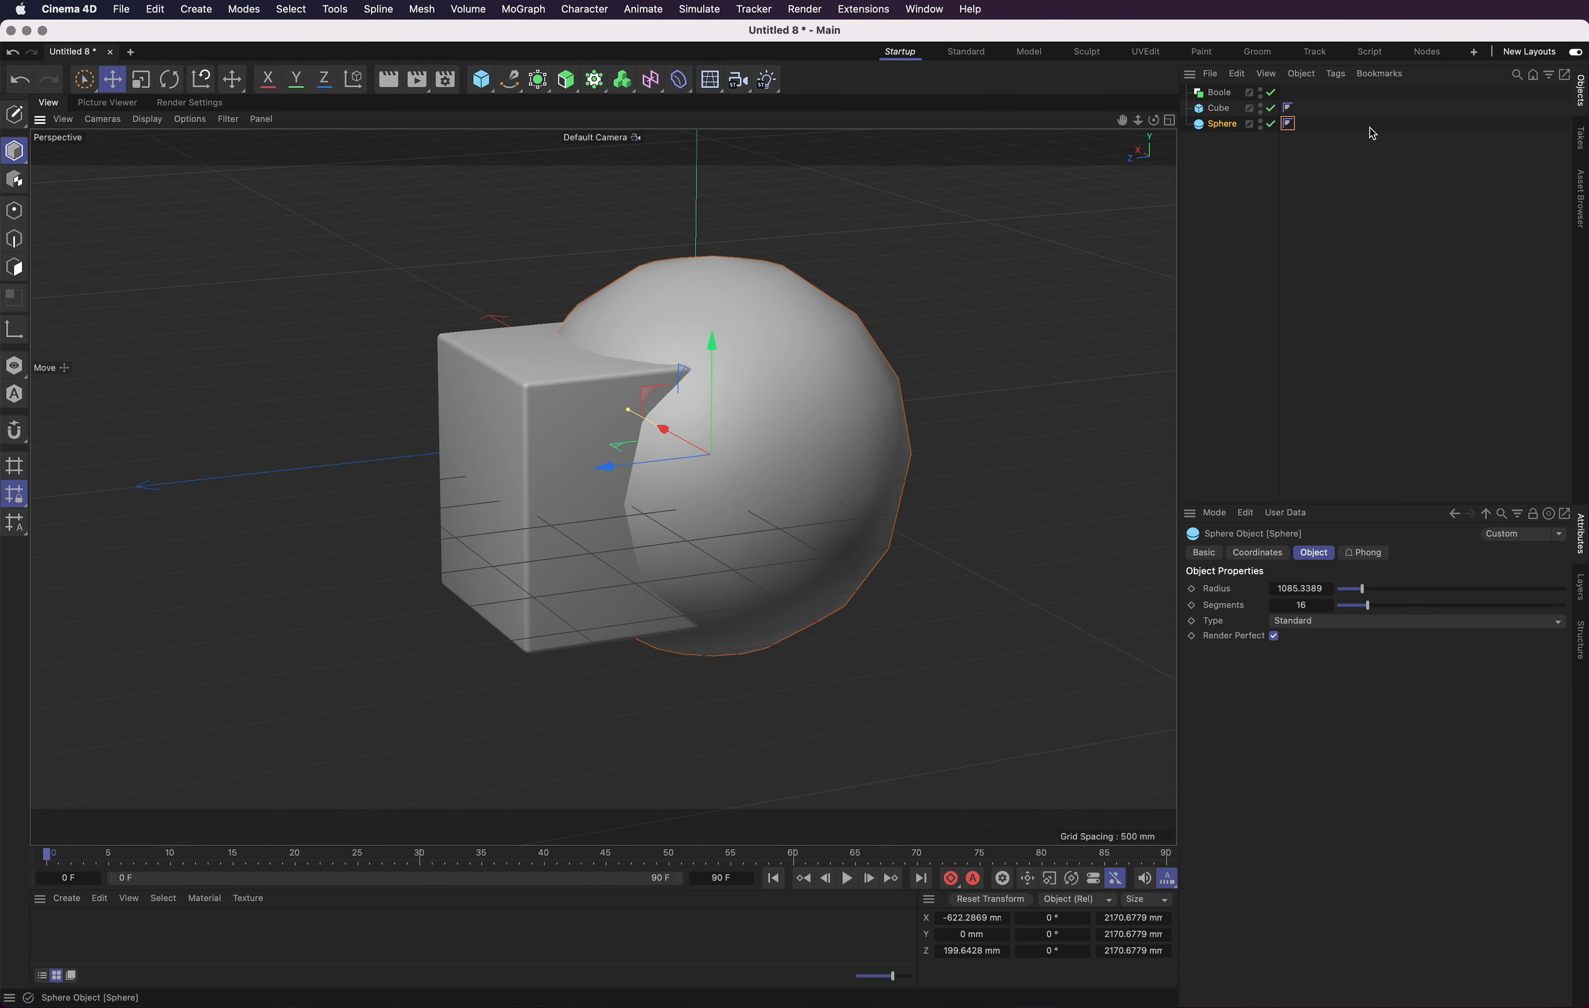
Put both objects back into the Boole with the cube above the sphere and set its Boolean Type to A union B.
{"action": "left_click", "coordinate": [1219, 107]}
{"action": "left_click", "coordinate": [1224, 126], "text": "shift"}
{"action": "left_click_drag", "start_coordinate": [1223, 125], "coordinate": [1226, 97]}
{"action": "left_click", "coordinate": [1225, 95]}
{"action": "left_click", "coordinate": [1418, 587]}
{"action": "left_click", "coordinate": [1426, 606]}
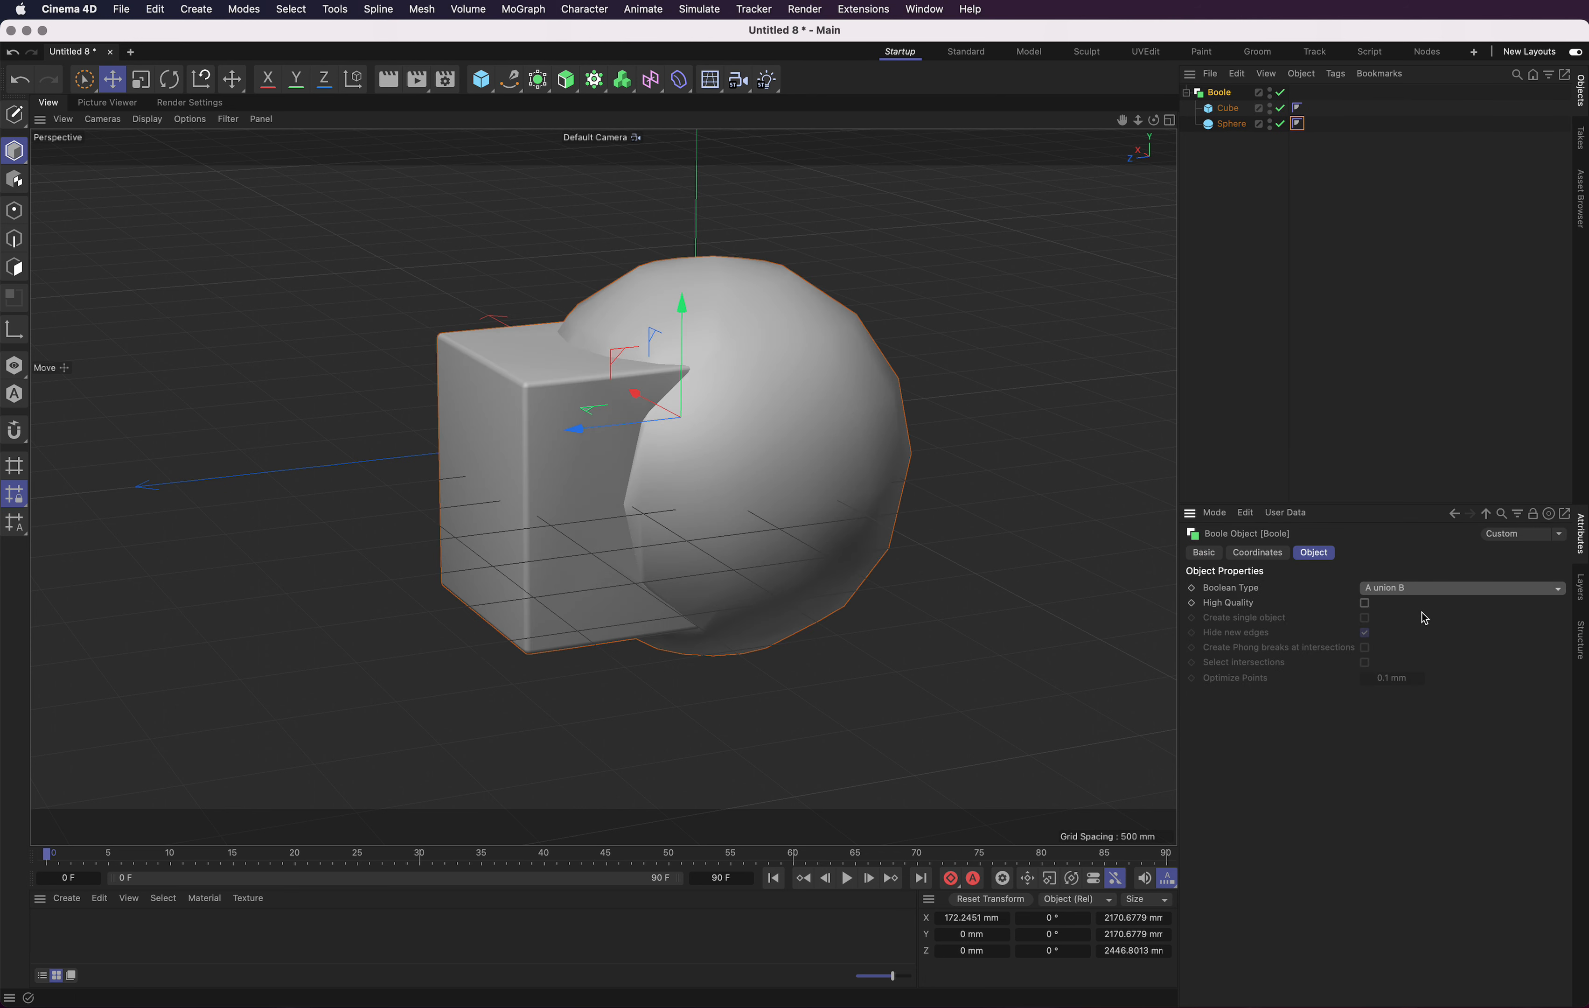
{"action": "left_click_drag", "start_coordinate": [826, 531], "coordinate": [841, 526], "text": "alt"}
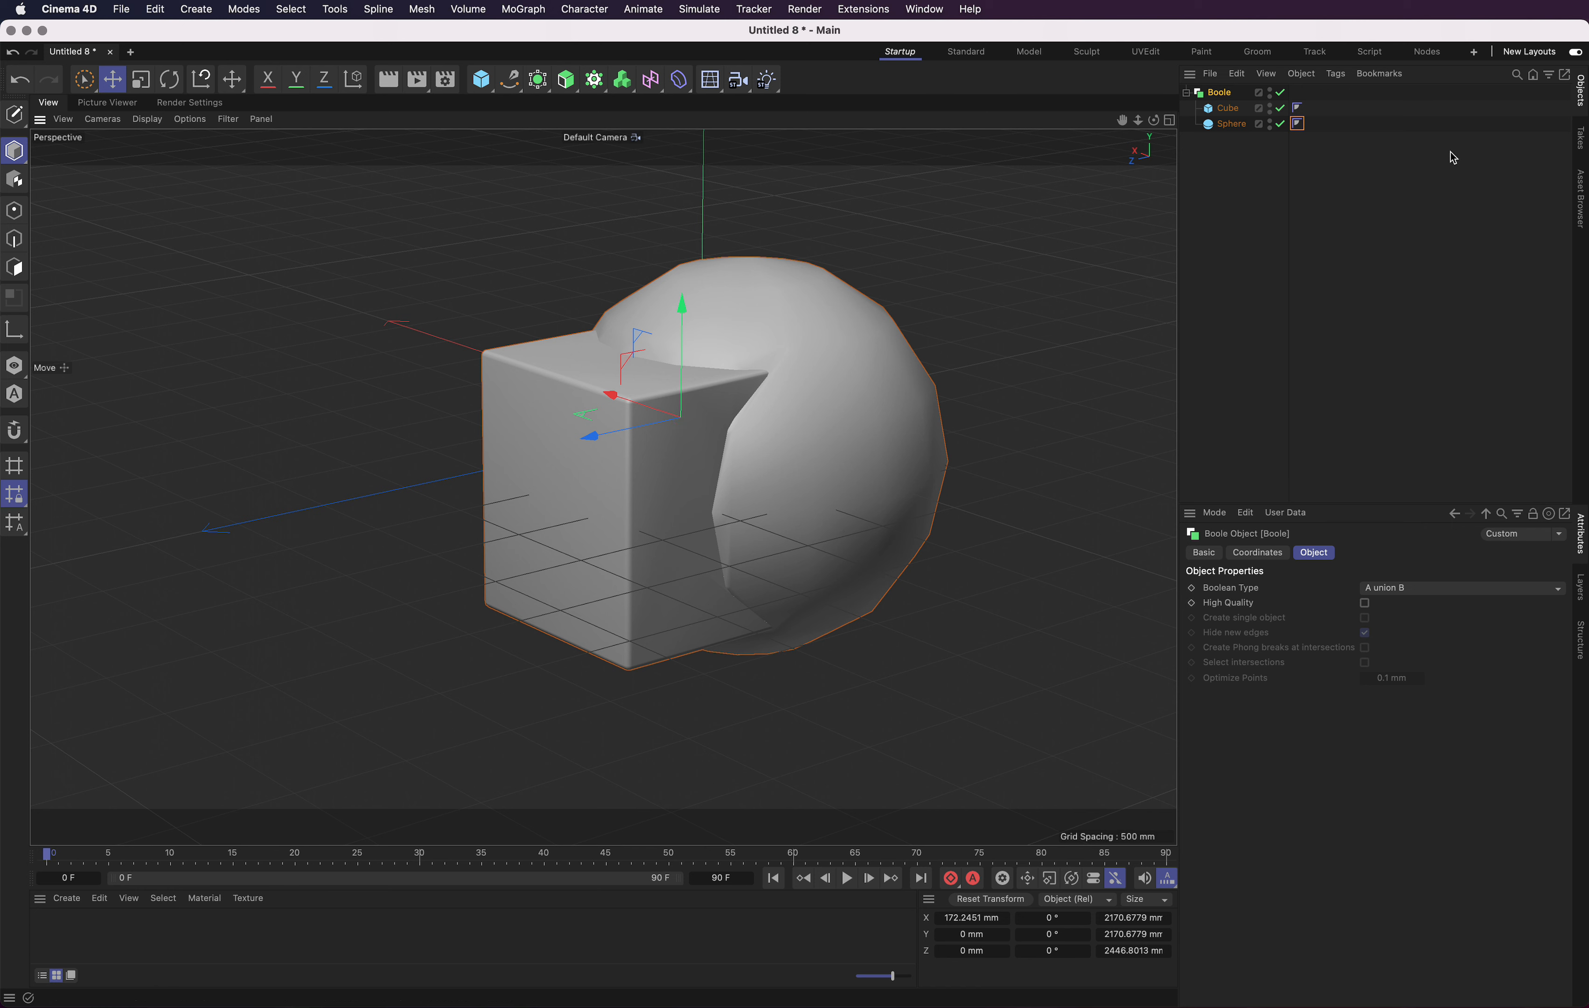
Delete the Phong tags of the cube and the sphere.
{"action": "left_click", "coordinate": [1296, 107]}
{"action": "key", "text": "Delete"}
{"action": "left_click", "coordinate": [1299, 123]}
{"action": "key", "text": "Delete"}
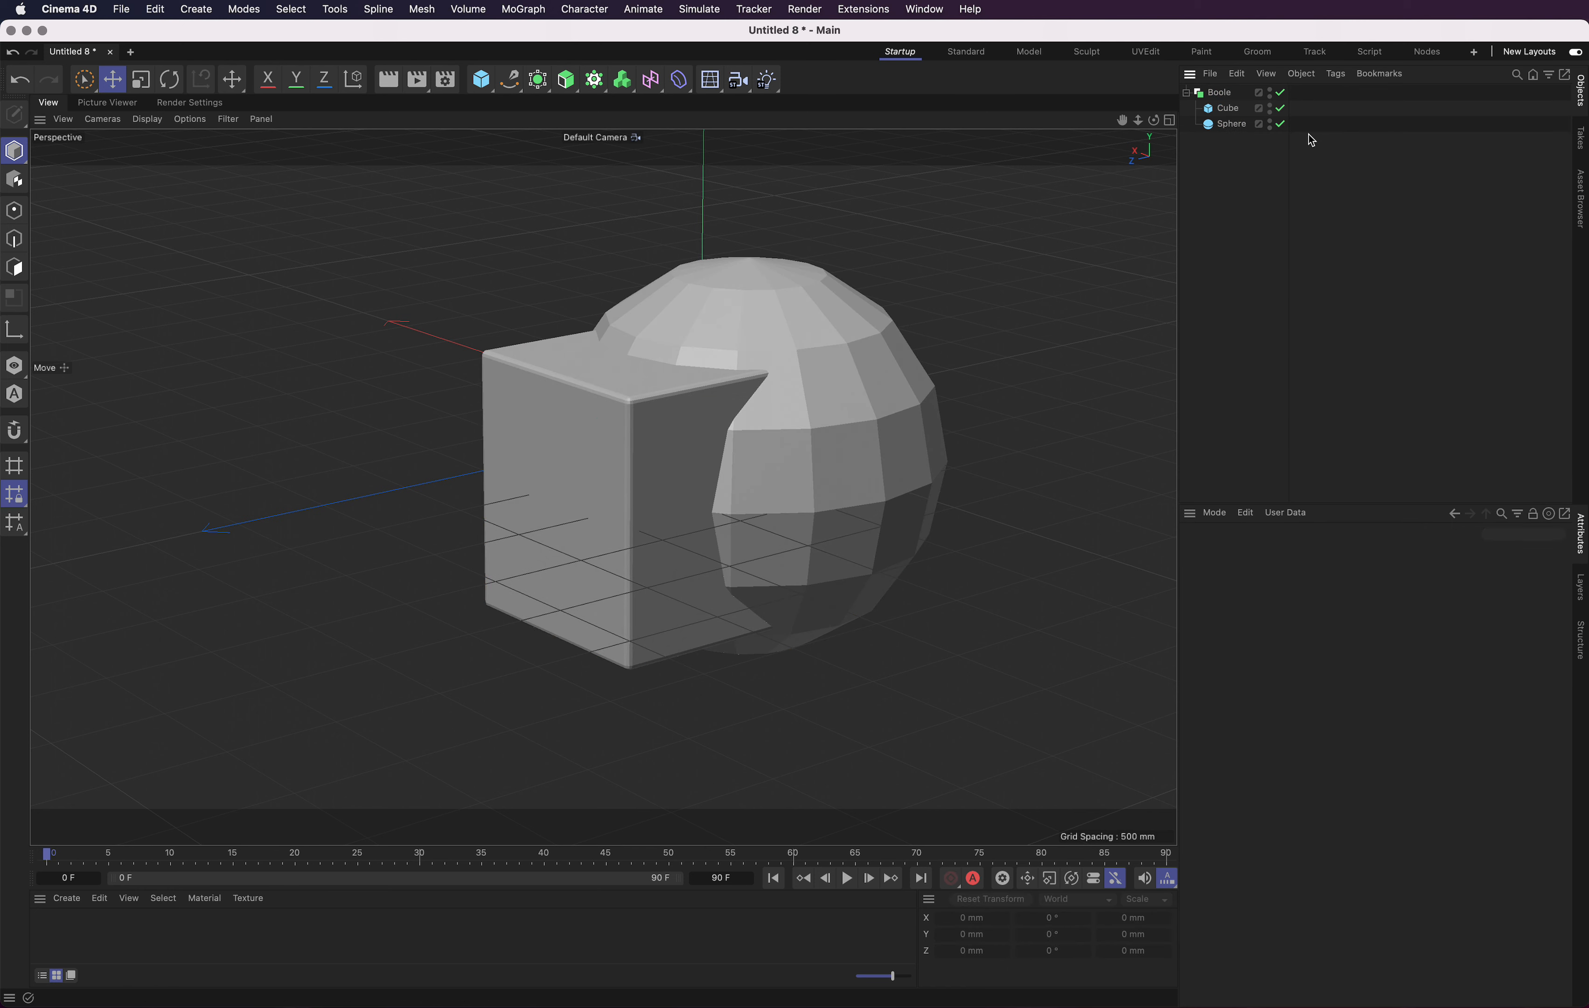
{"action": "right_click", "coordinate": [1228, 126]}
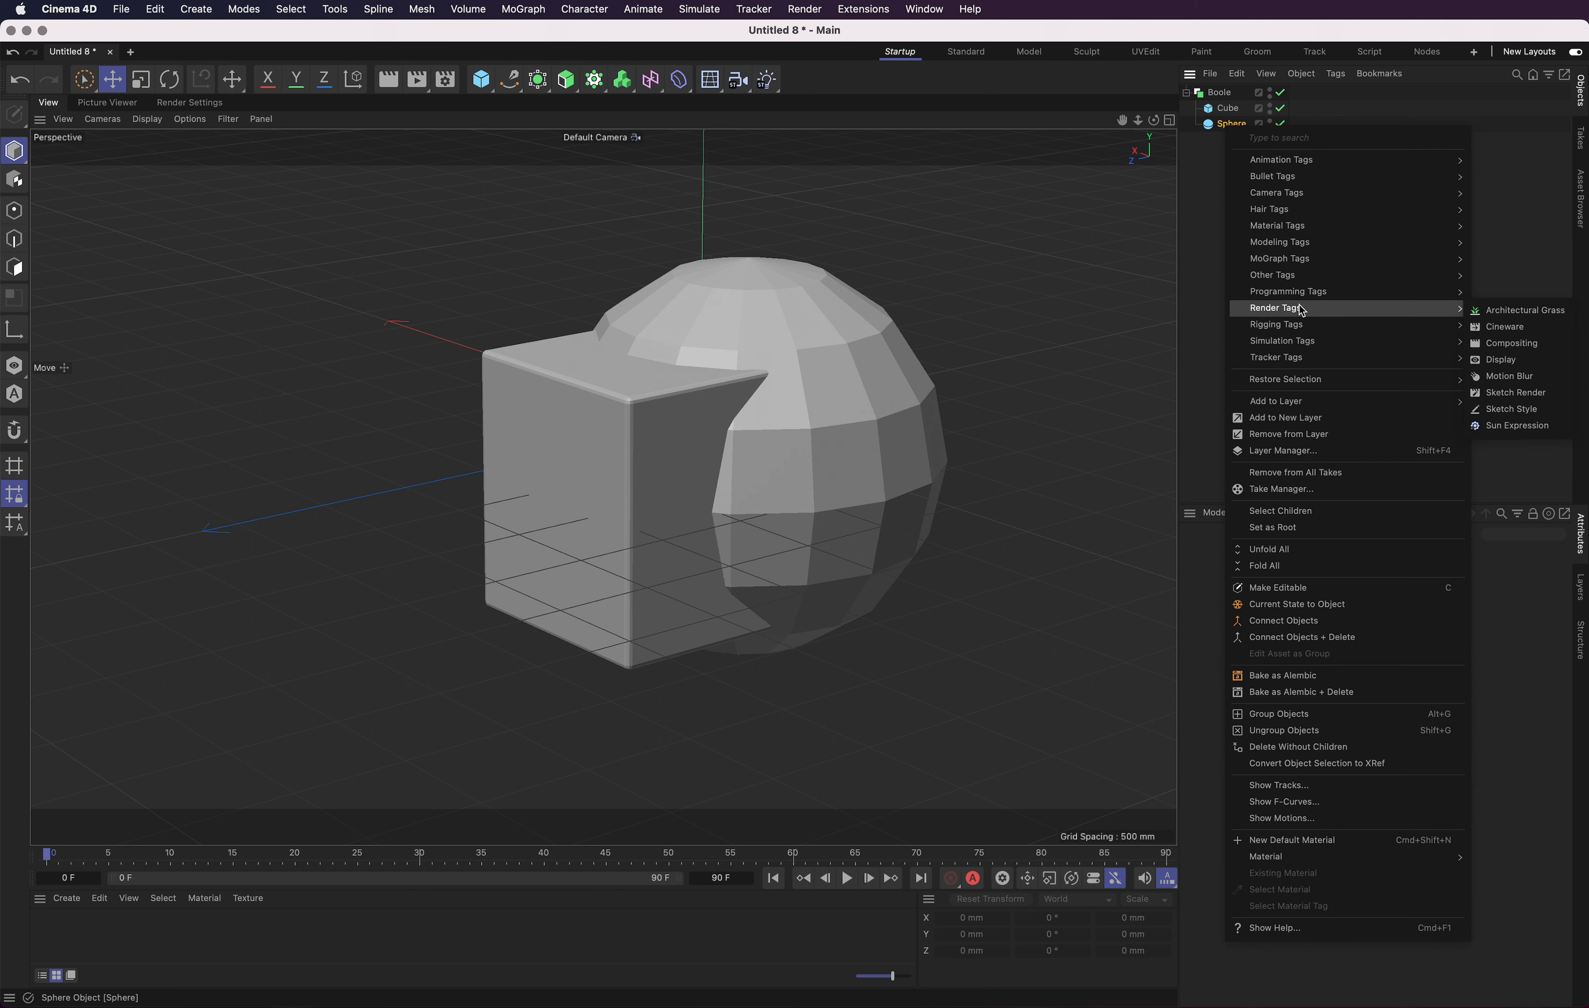
{"action": "left_click", "coordinate": [1210, 312]}
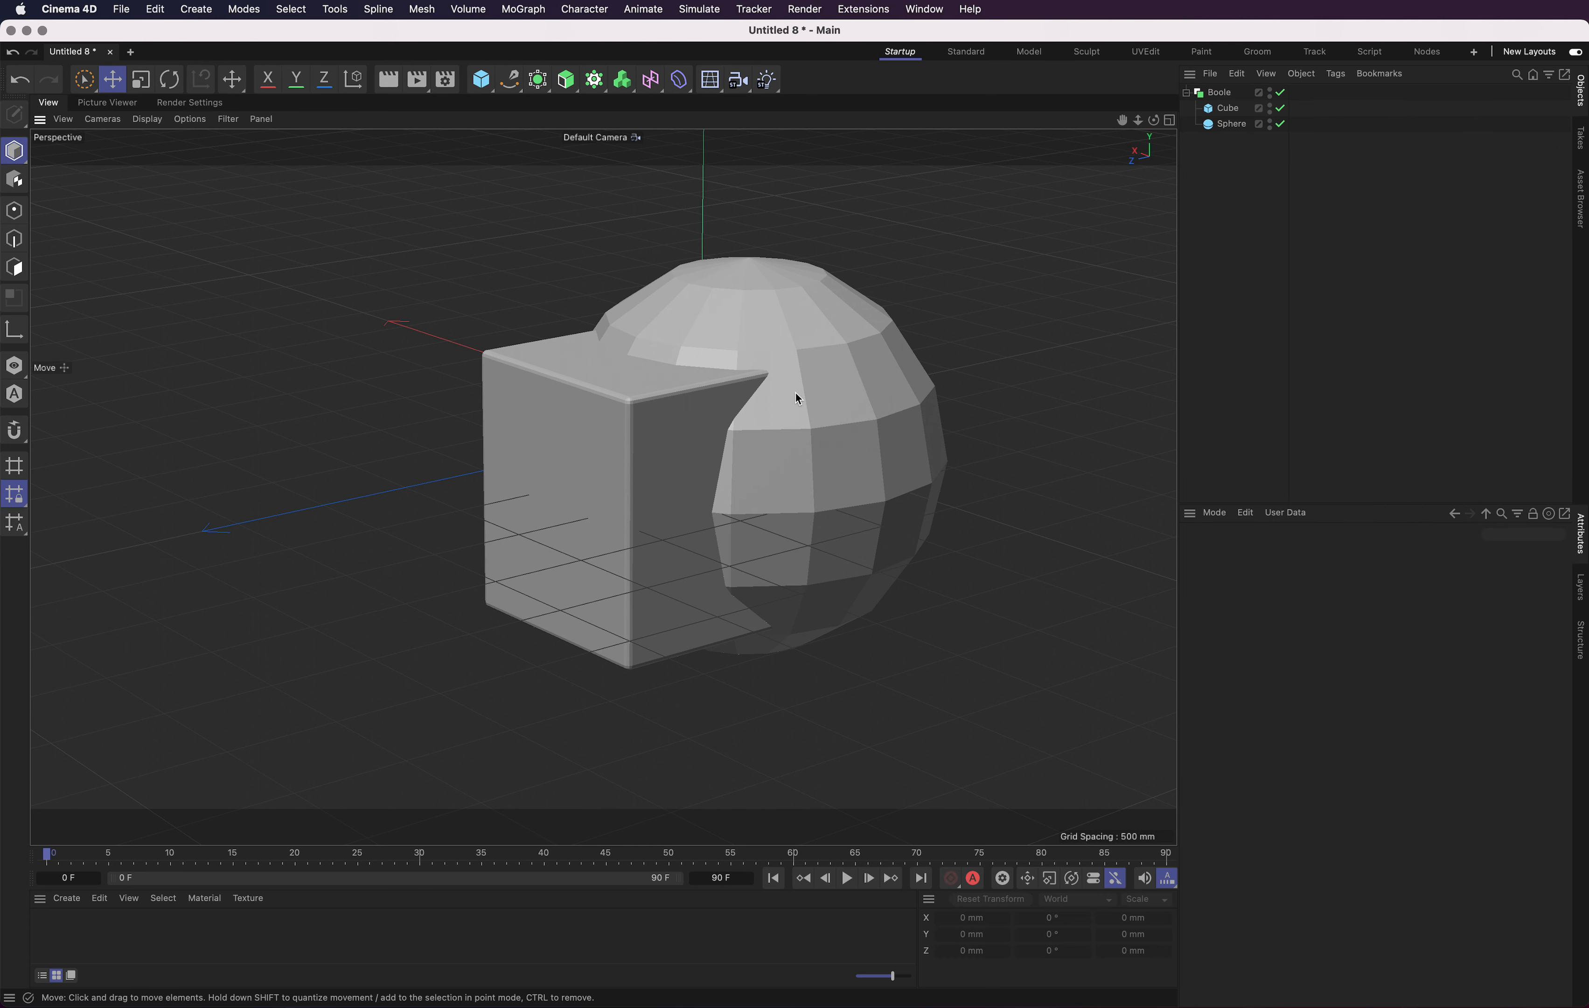
Raise the sphere's segments to 100 and examine its surface where it meets the cube.
{"action": "left_click_drag", "start_coordinate": [794, 397], "coordinate": [873, 347], "text": "alt"}
{"action": "left_click", "coordinate": [869, 341]}
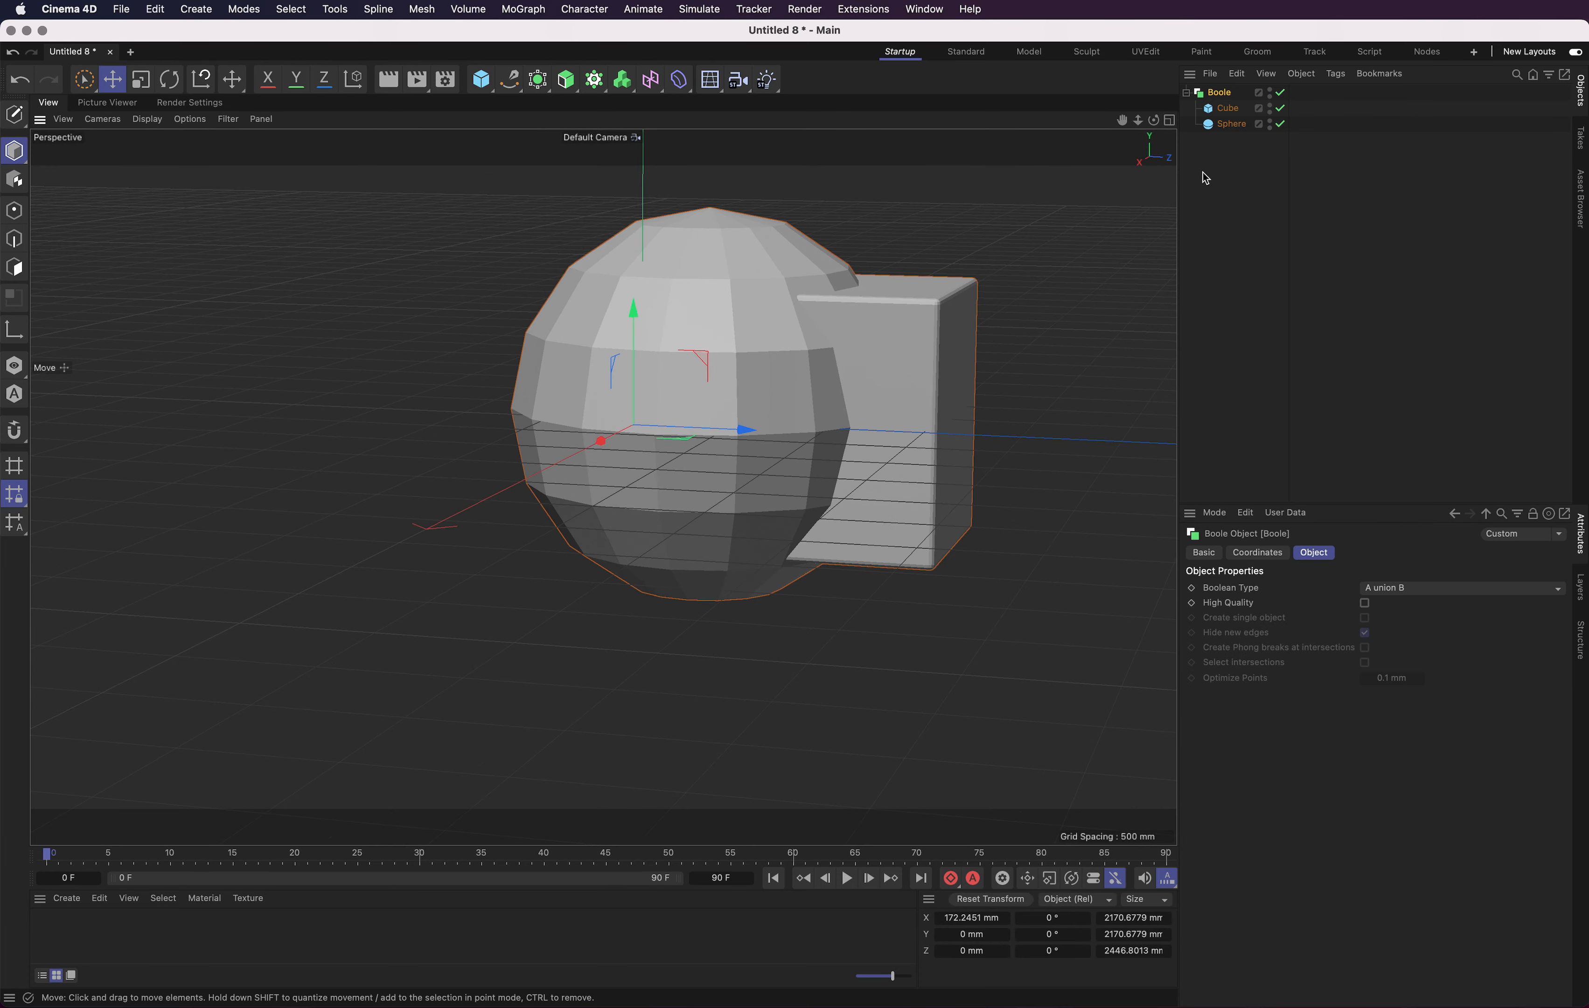
{"action": "left_click", "coordinate": [1227, 123]}
{"action": "left_click_drag", "start_coordinate": [1368, 605], "coordinate": [1564, 605]}
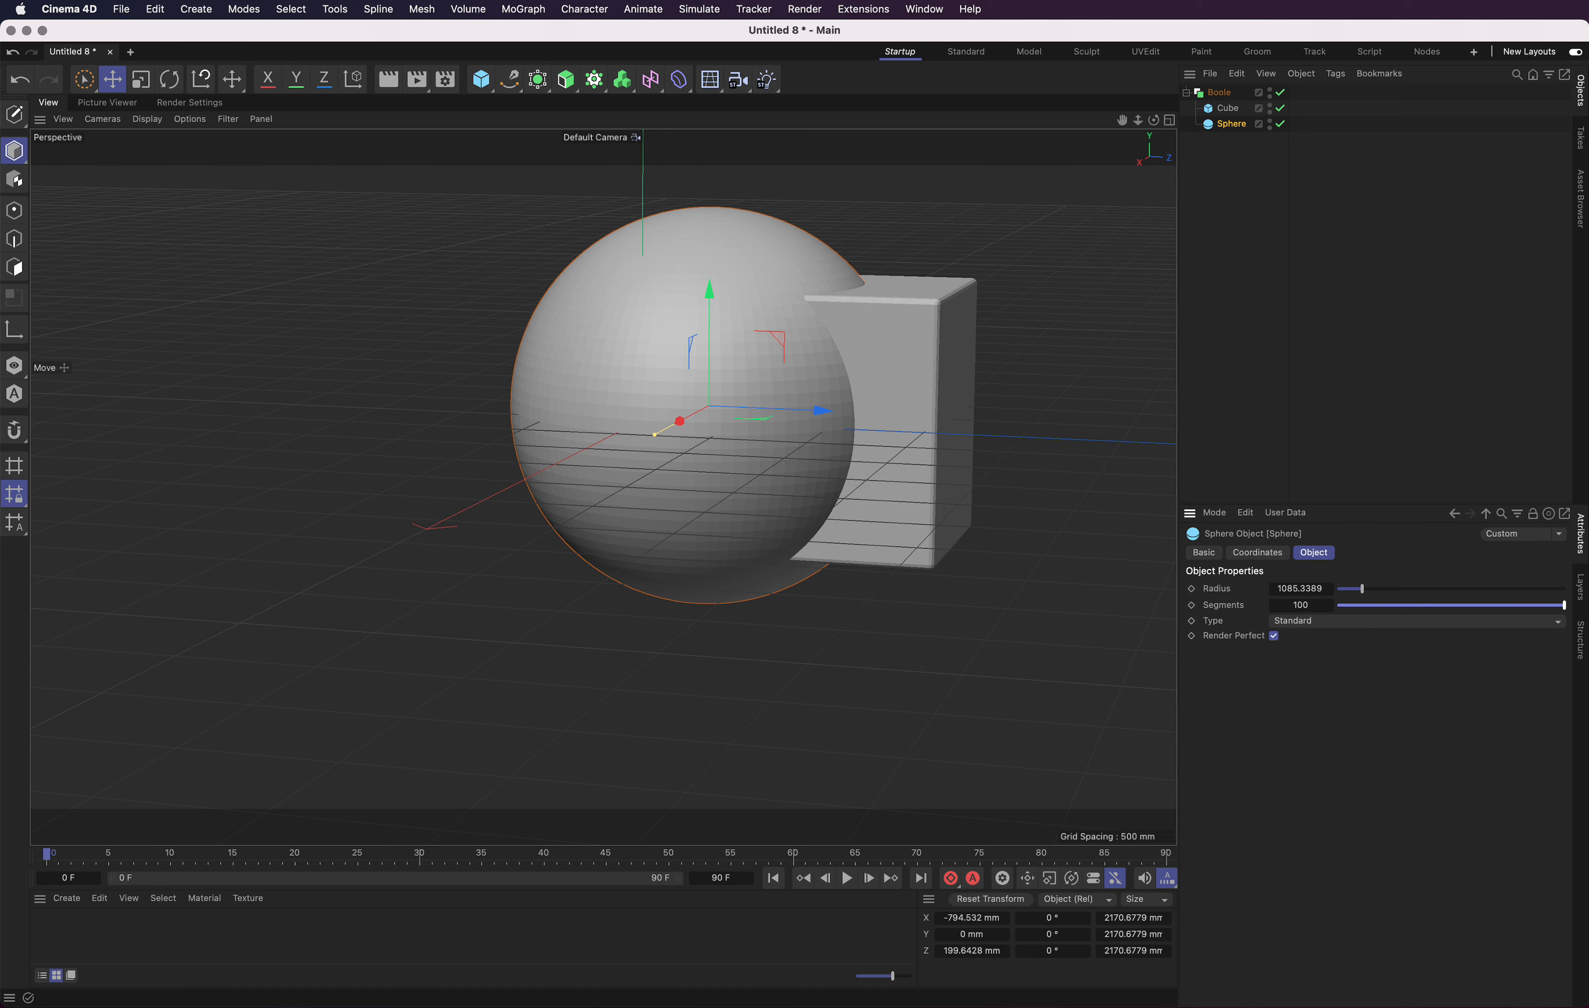
{"action": "left_click_drag", "start_coordinate": [800, 353], "coordinate": [762, 360], "text": "alt"}
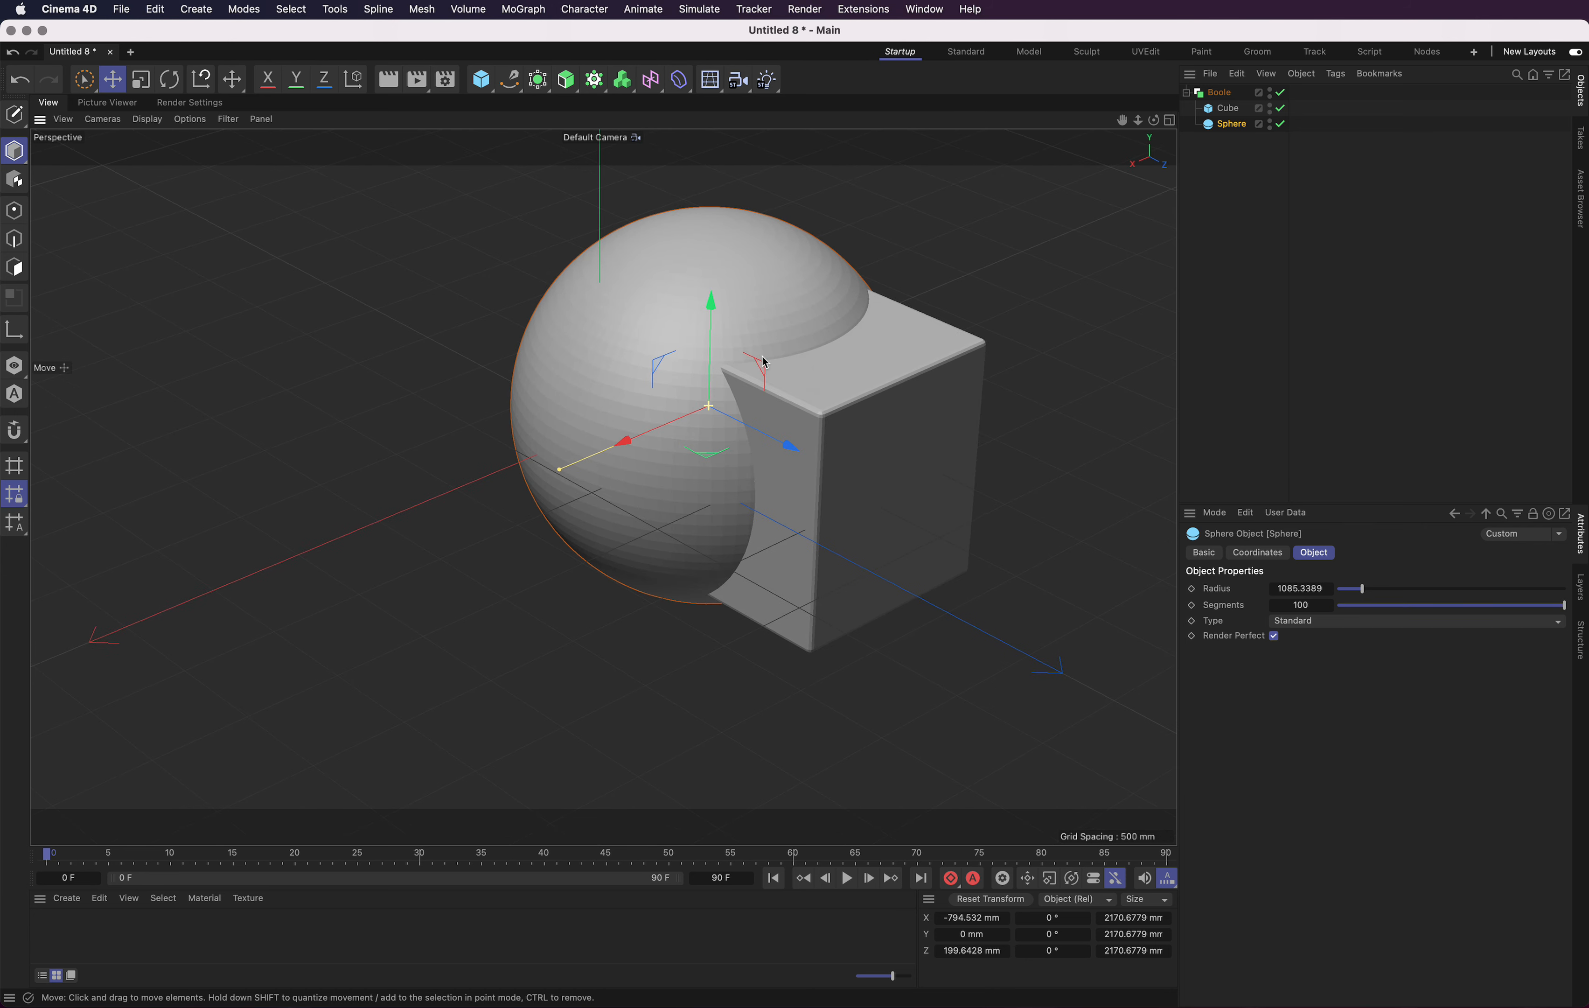
{"action": "left_click", "coordinate": [918, 366]}
Set the cube's fillet radius to 9 mm and its fillet subdivision to 6.
{"action": "left_click", "coordinate": [1227, 107]}
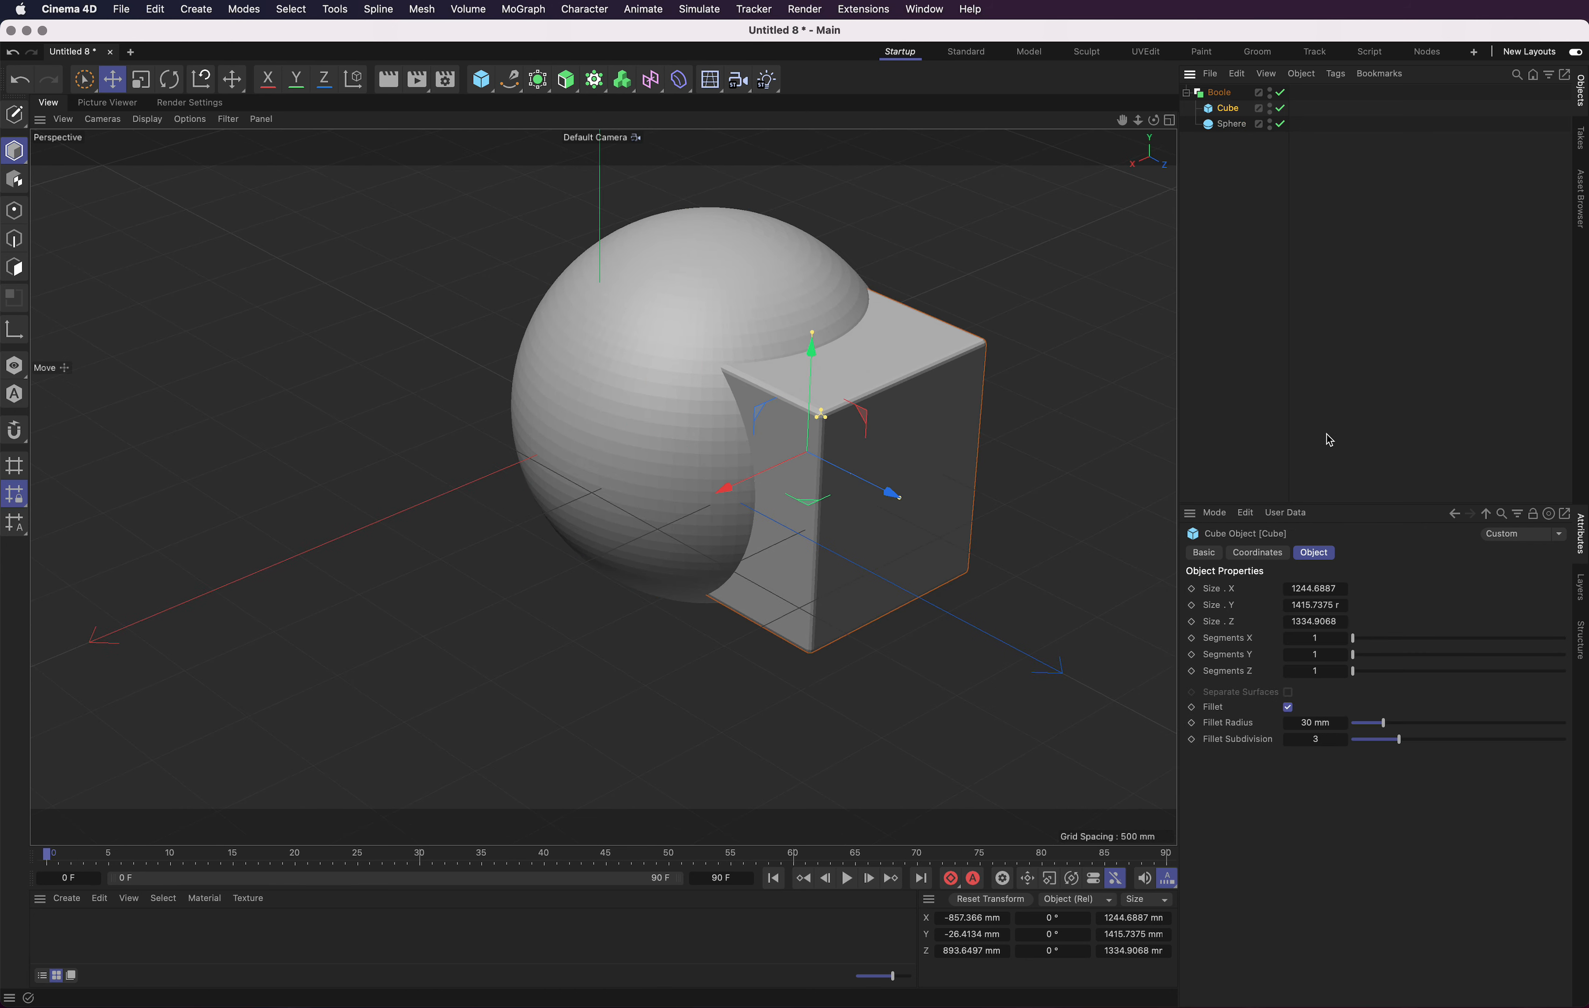
{"action": "mouse_move", "coordinate": [1398, 740]}
{"action": "left_mouse_down"}
{"action": "mouse_move", "coordinate": [1583, 746]}
{"action": "mouse_move", "coordinate": [1336, 729]}
{"action": "mouse_move", "coordinate": [1430, 726]}
{"action": "mouse_move", "coordinate": [1387, 726]}
{"action": "left_mouse_up"}
{"action": "mouse_move", "coordinate": [833, 422]}
{"action": "left_mouse_down"}
{"action": "mouse_move", "coordinate": [845, 436]}
{"action": "mouse_move", "coordinate": [823, 417]}
{"action": "mouse_move", "coordinate": [836, 425]}
{"action": "left_mouse_up"}
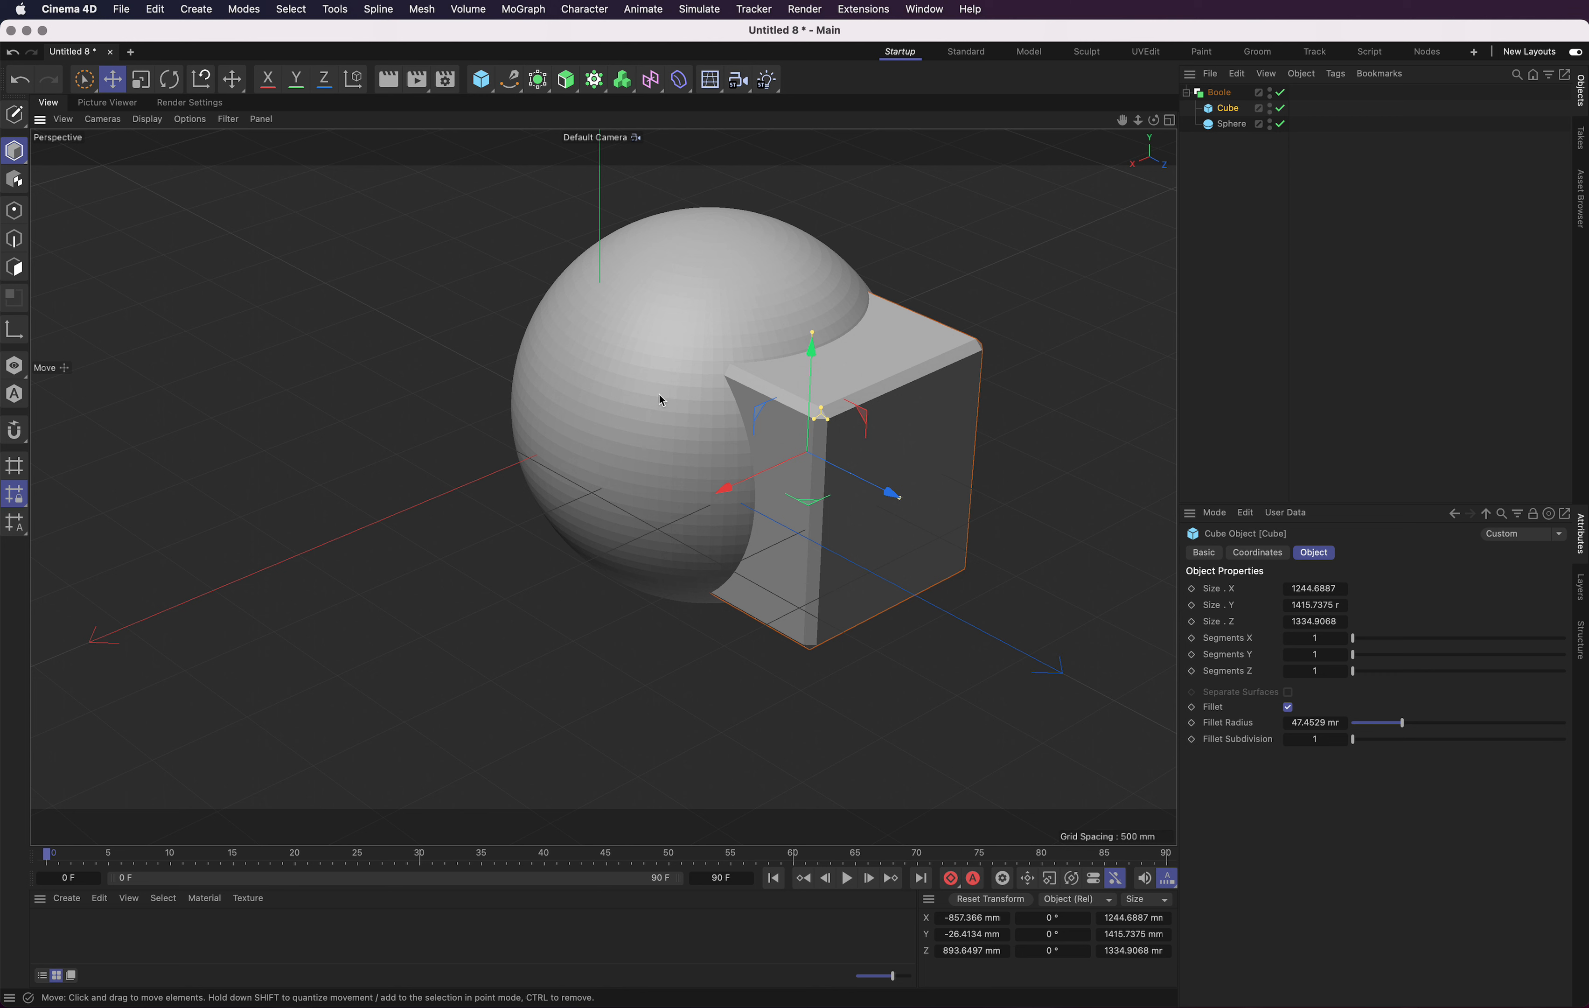
{"action": "mouse_move", "coordinate": [1360, 741]}
{"action": "left_mouse_down"}
{"action": "mouse_move", "coordinate": [1466, 742]}
{"action": "mouse_move", "coordinate": [1357, 726]}
{"action": "left_mouse_up"}
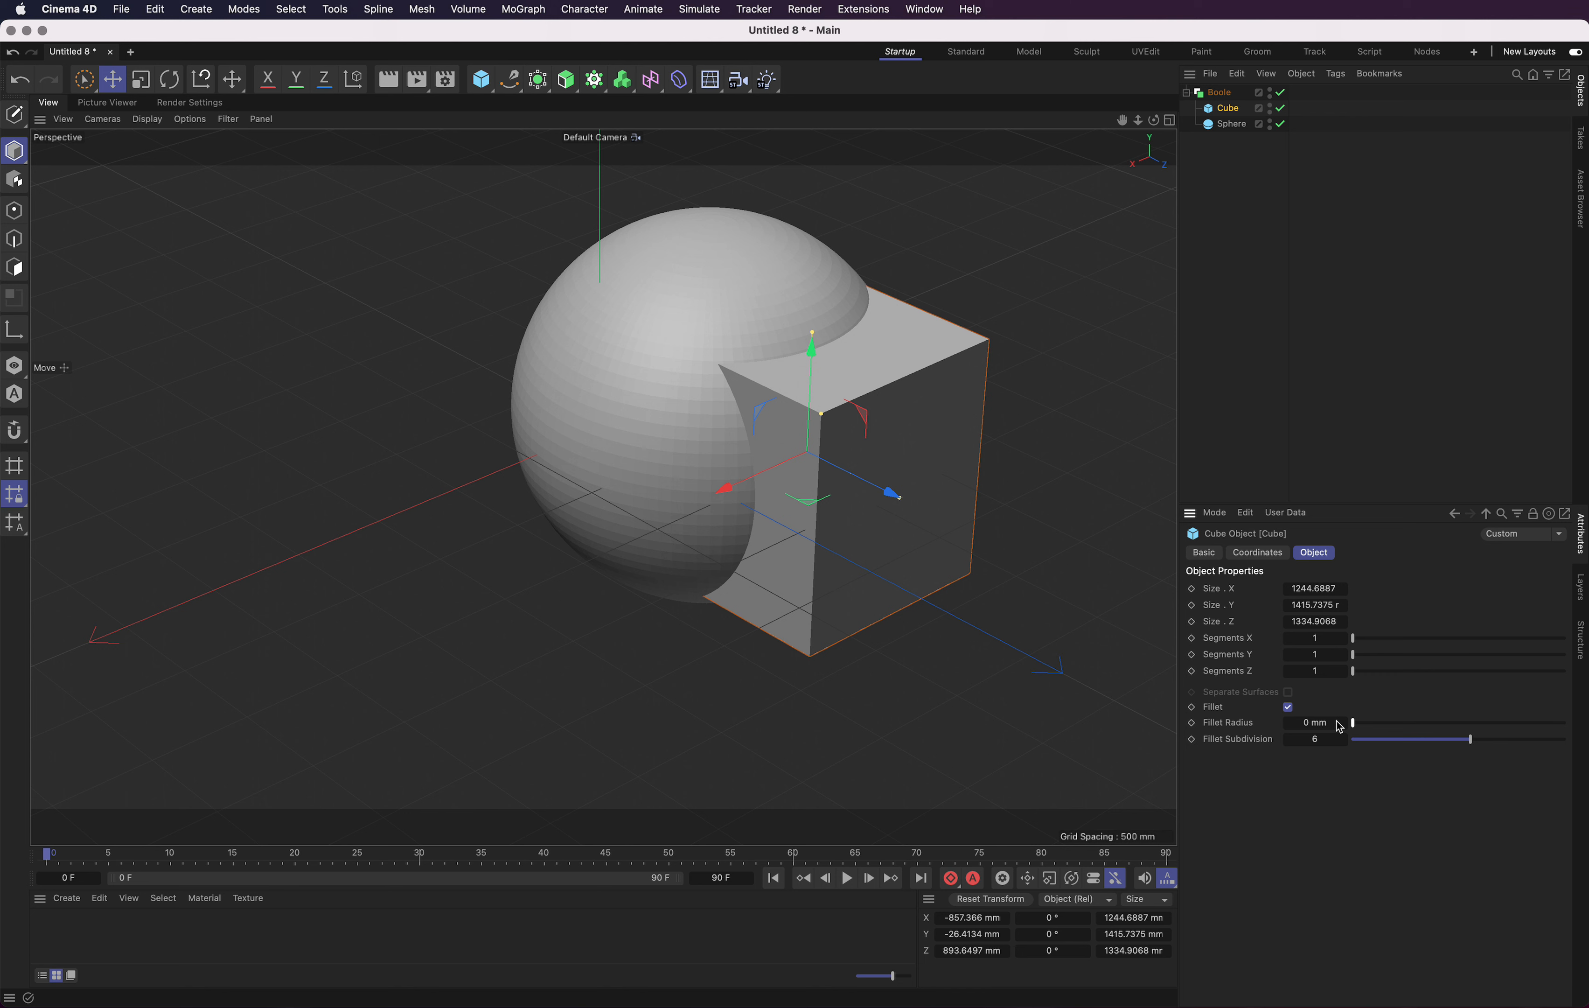
{"action": "left_click", "coordinate": [1344, 723]}
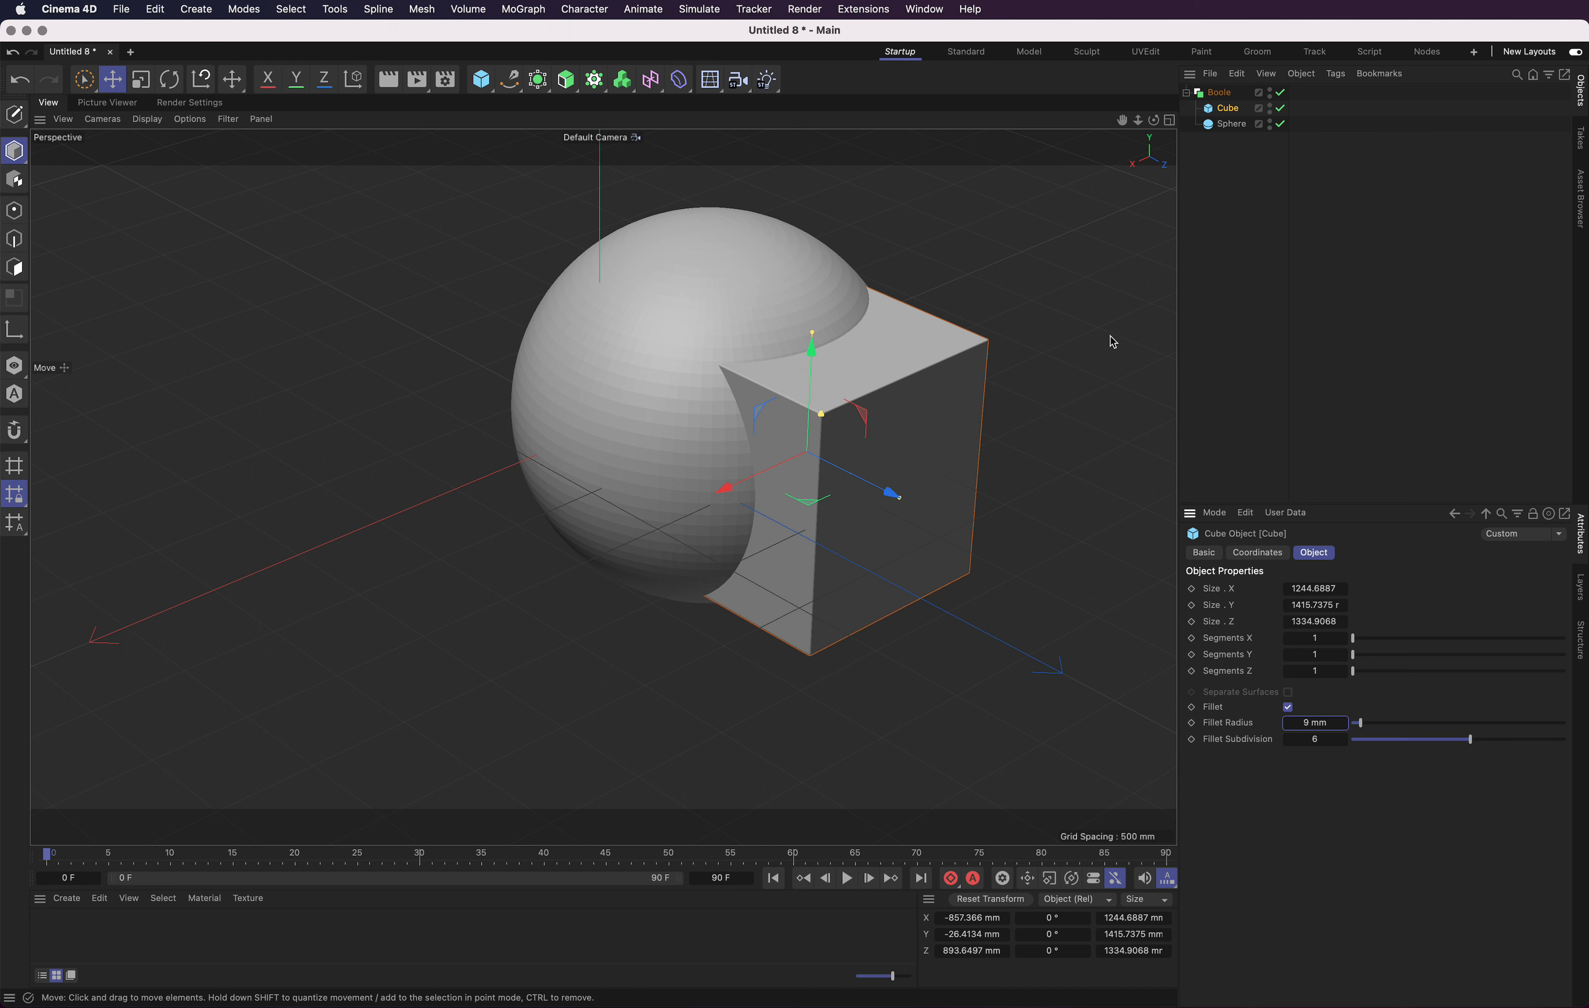
Set the Boole's Boolean Type to A without B and examine the cut in the cube.
{"action": "mouse_move", "coordinate": [1153, 120]}
{"action": "left_mouse_down"}
{"action": "mouse_move", "coordinate": [1136, 121]}
{"action": "mouse_move", "coordinate": [1150, 121]}
{"action": "left_mouse_up"}
{"action": "left_click", "coordinate": [1219, 91]}
{"action": "left_click", "coordinate": [1435, 588]}
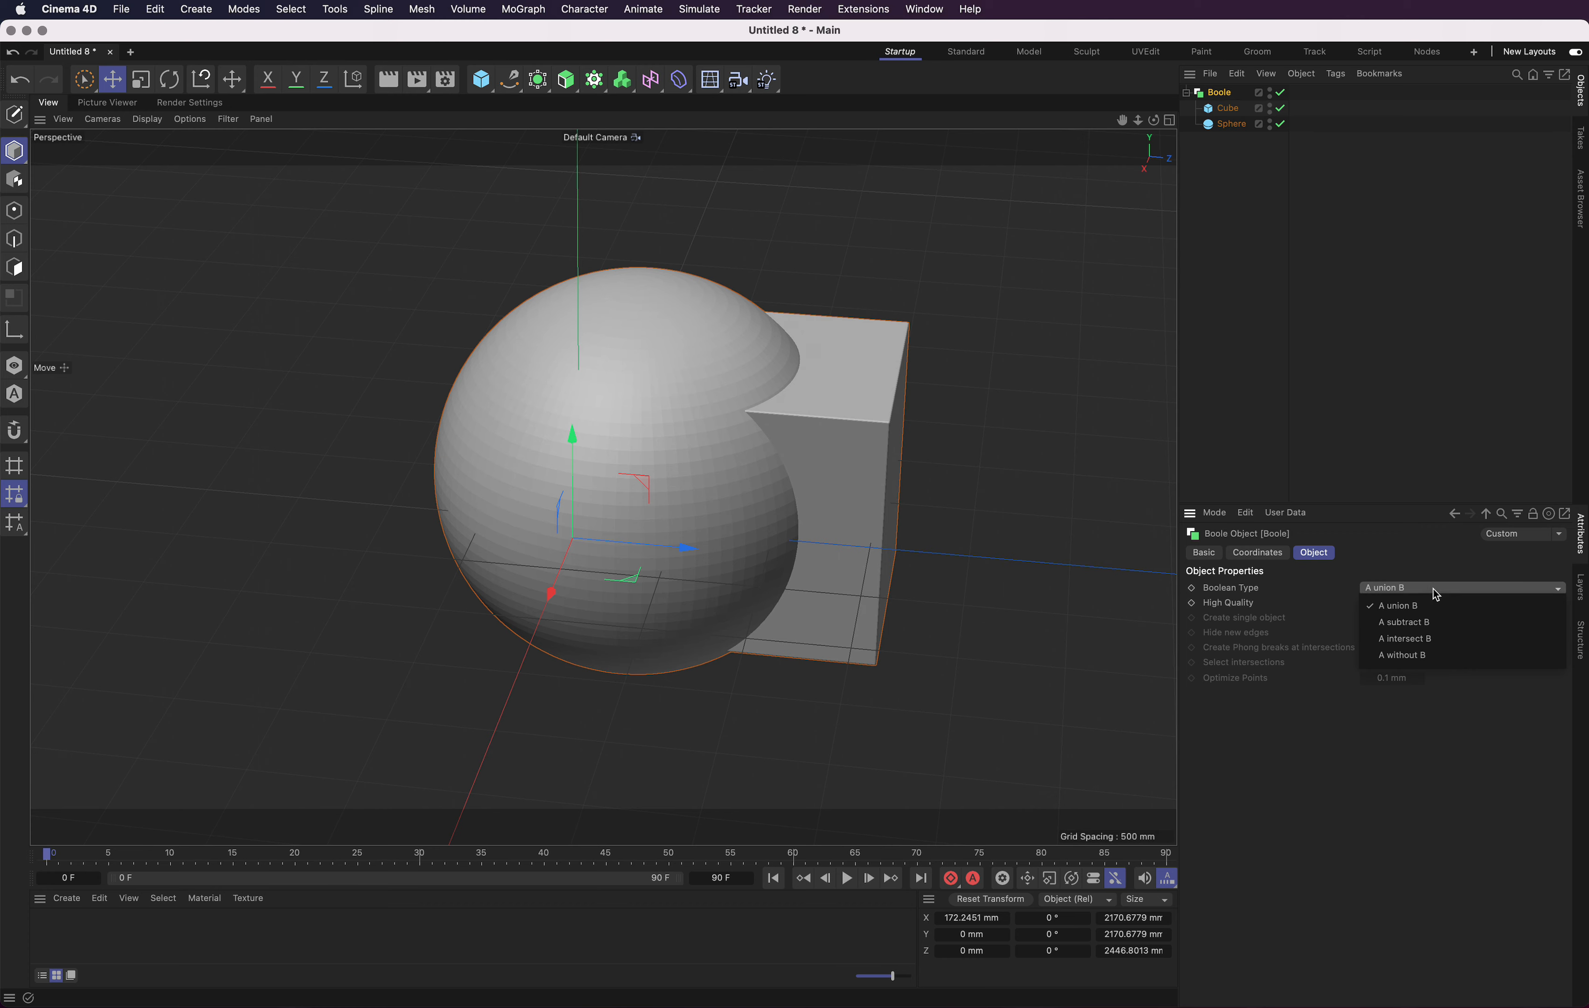
{"action": "left_click", "coordinate": [1439, 656]}
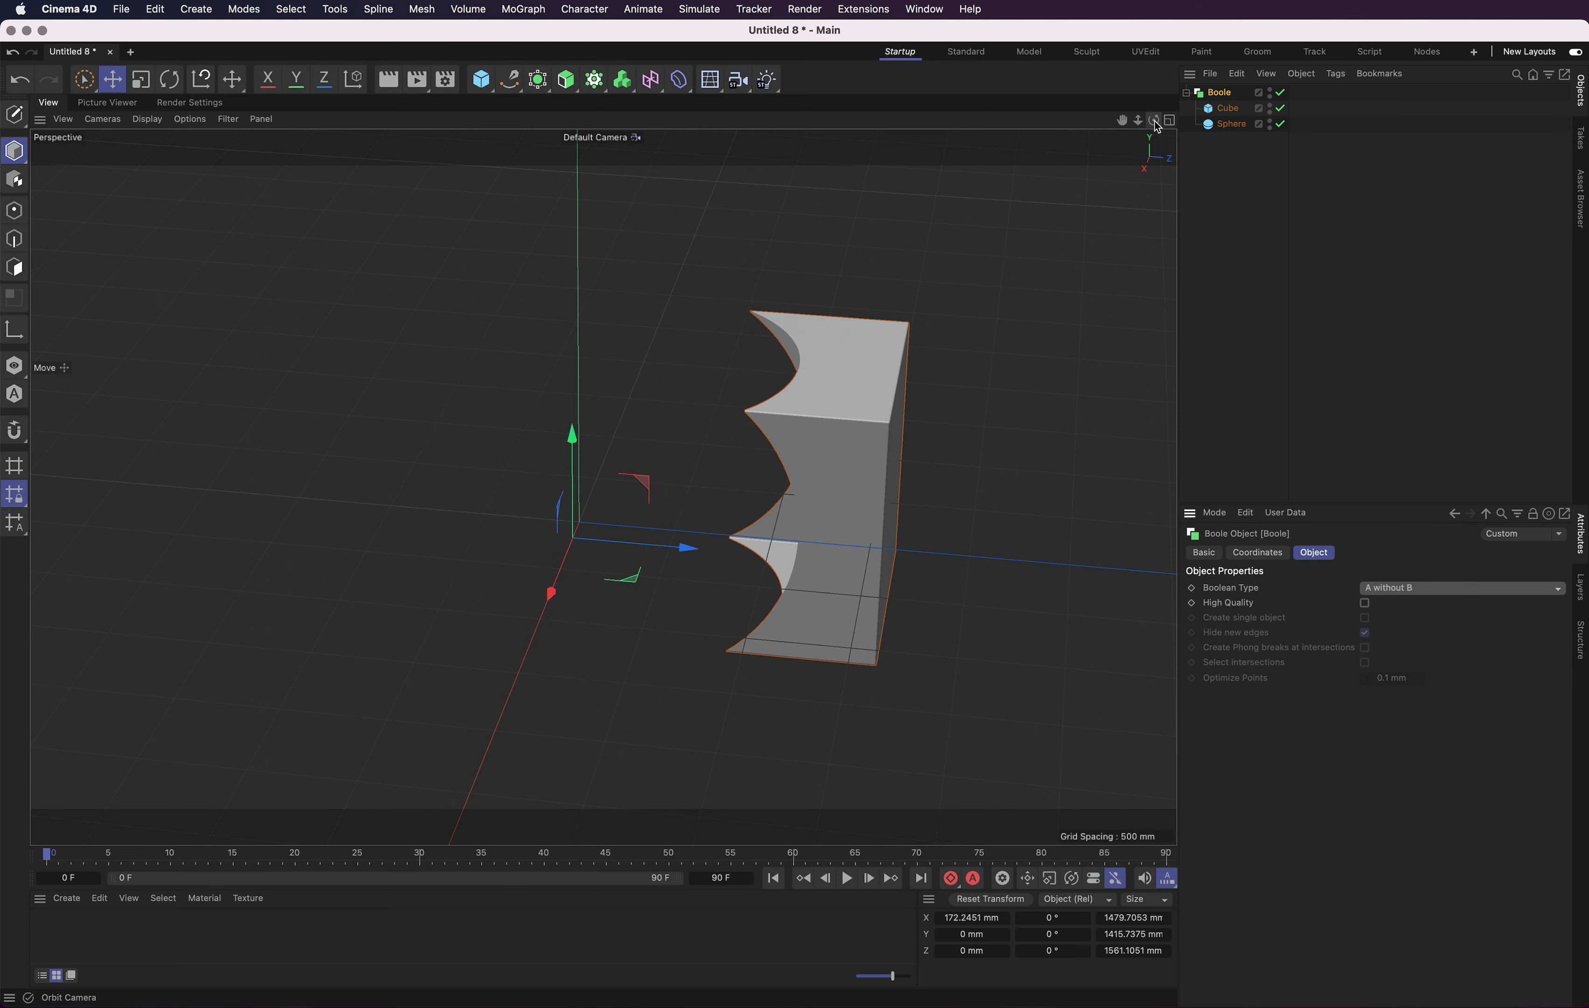
{"action": "left_click_drag", "start_coordinate": [1157, 127], "coordinate": [1091, 136]}
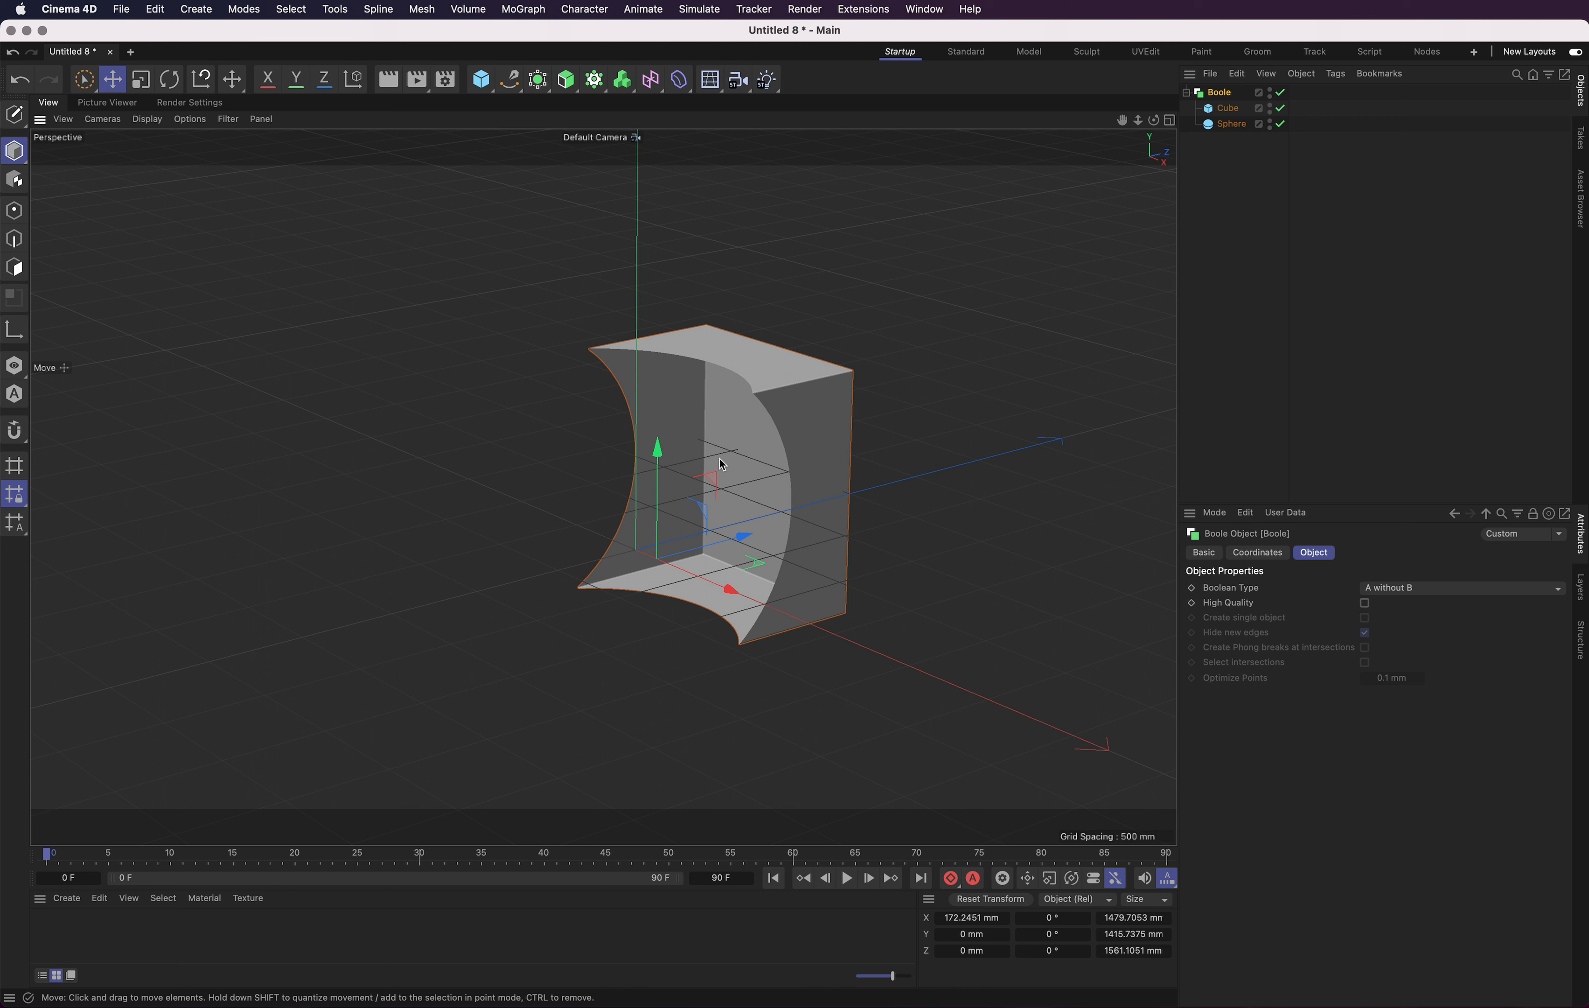
Change the Boolean Type to A subtract B, then back to A without B to compare the cut.
{"action": "left_click", "coordinate": [1421, 589]}
{"action": "left_click", "coordinate": [1421, 624]}
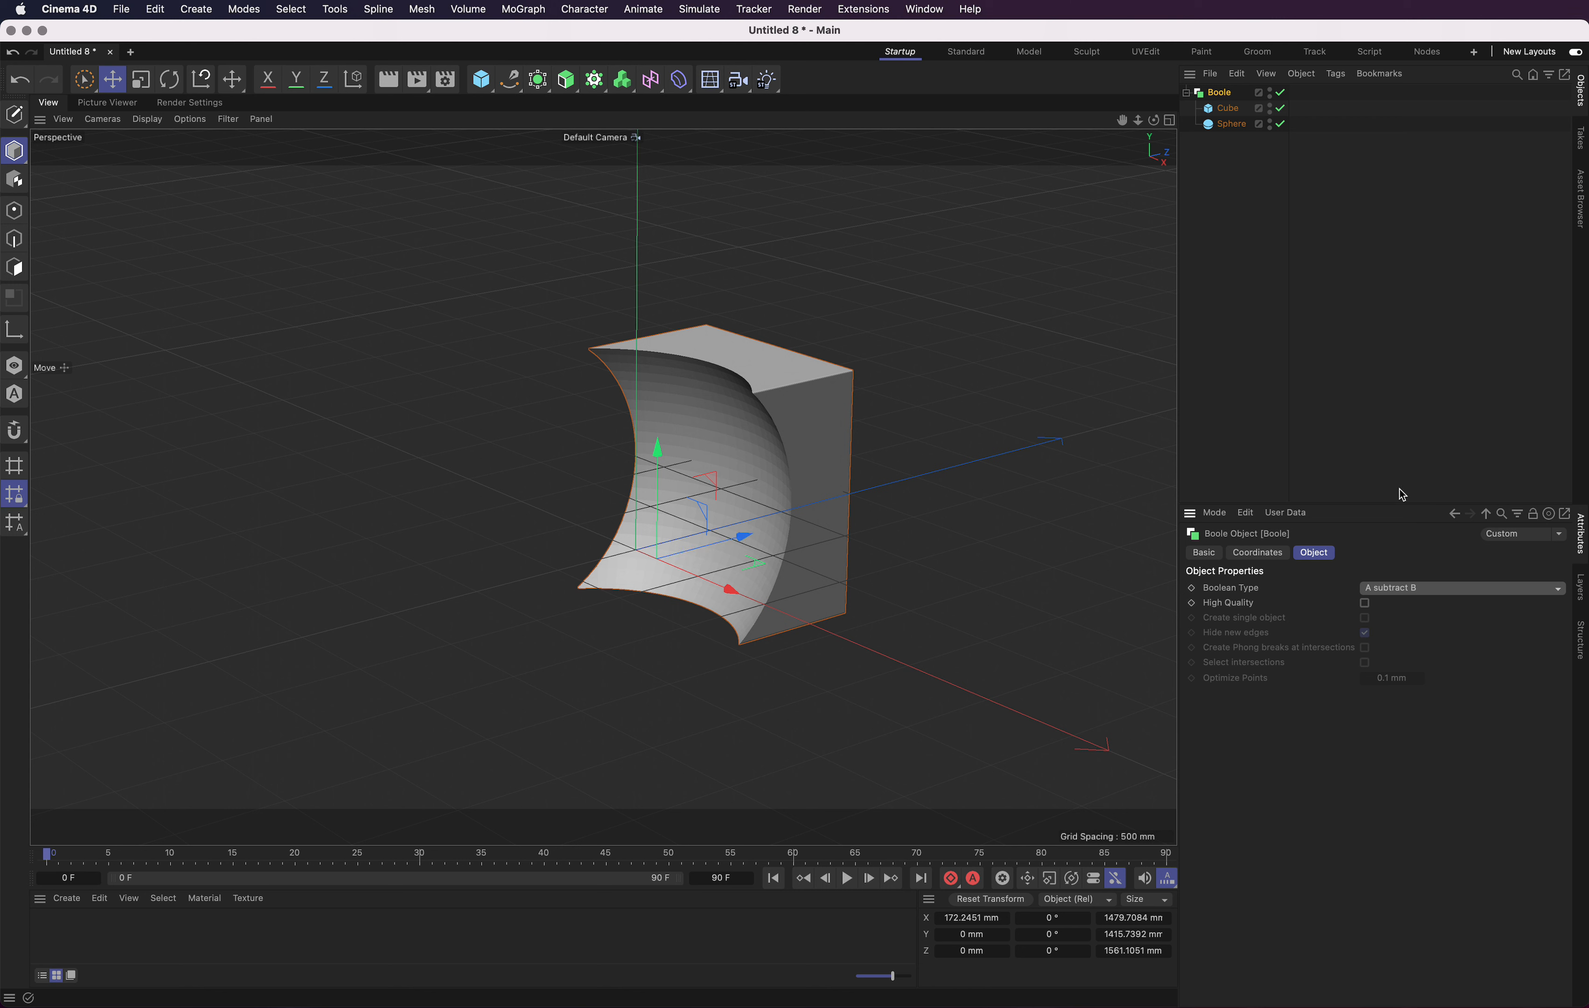
{"action": "left_click", "coordinate": [1407, 589]}
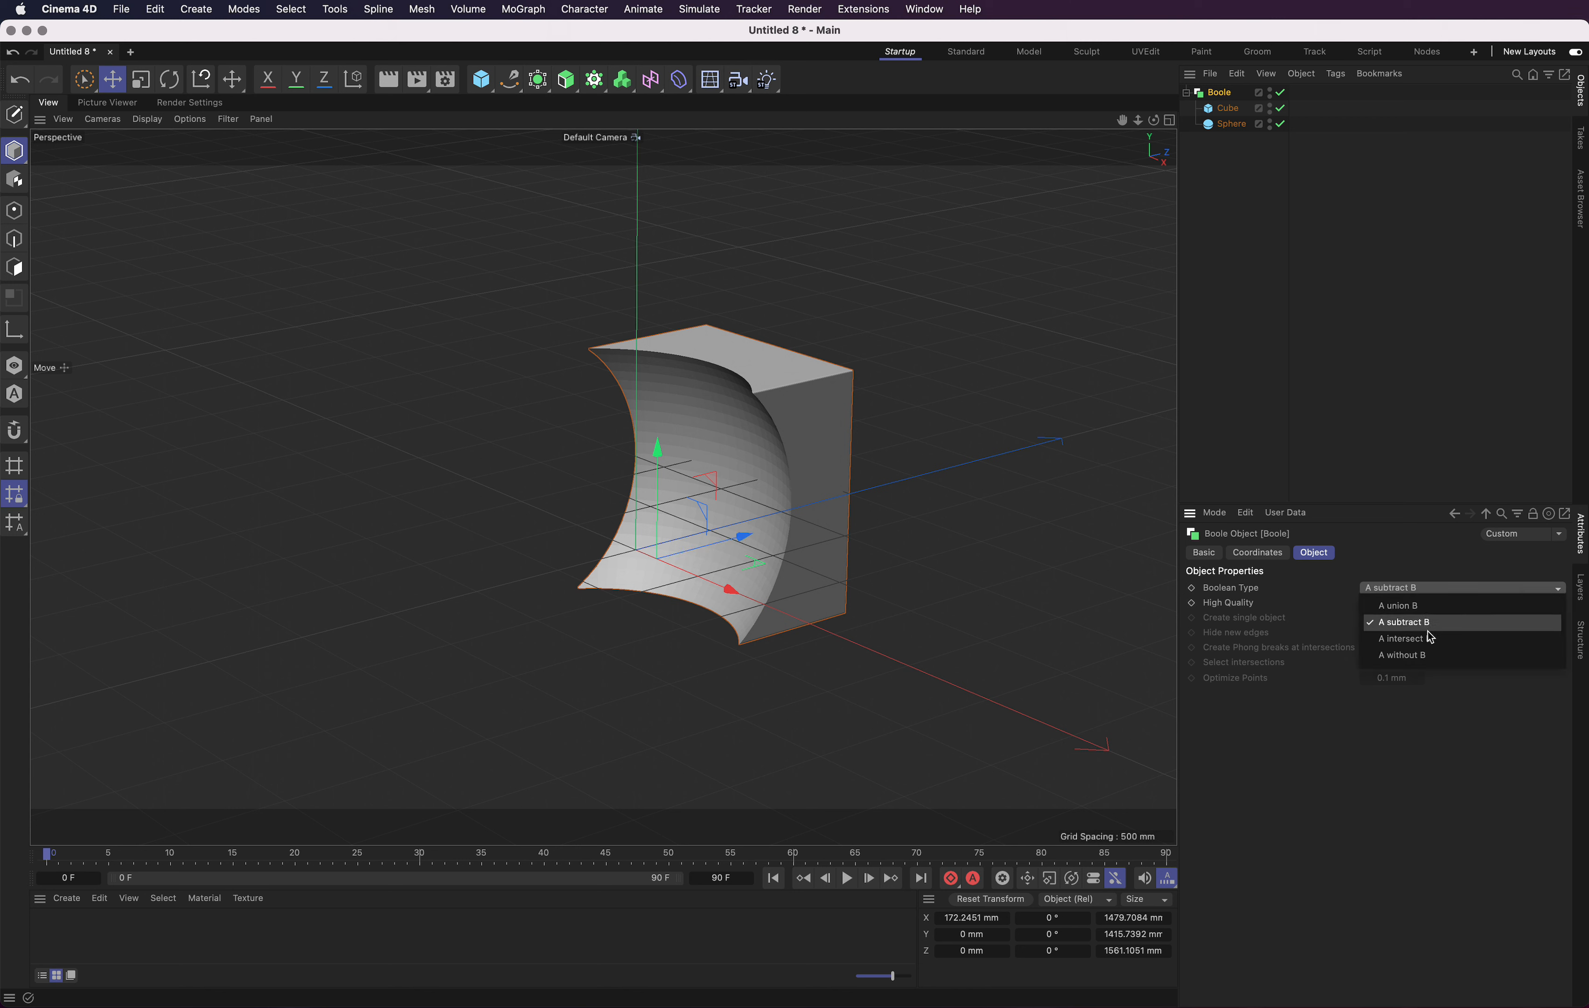
{"action": "left_click", "coordinate": [1403, 655]}
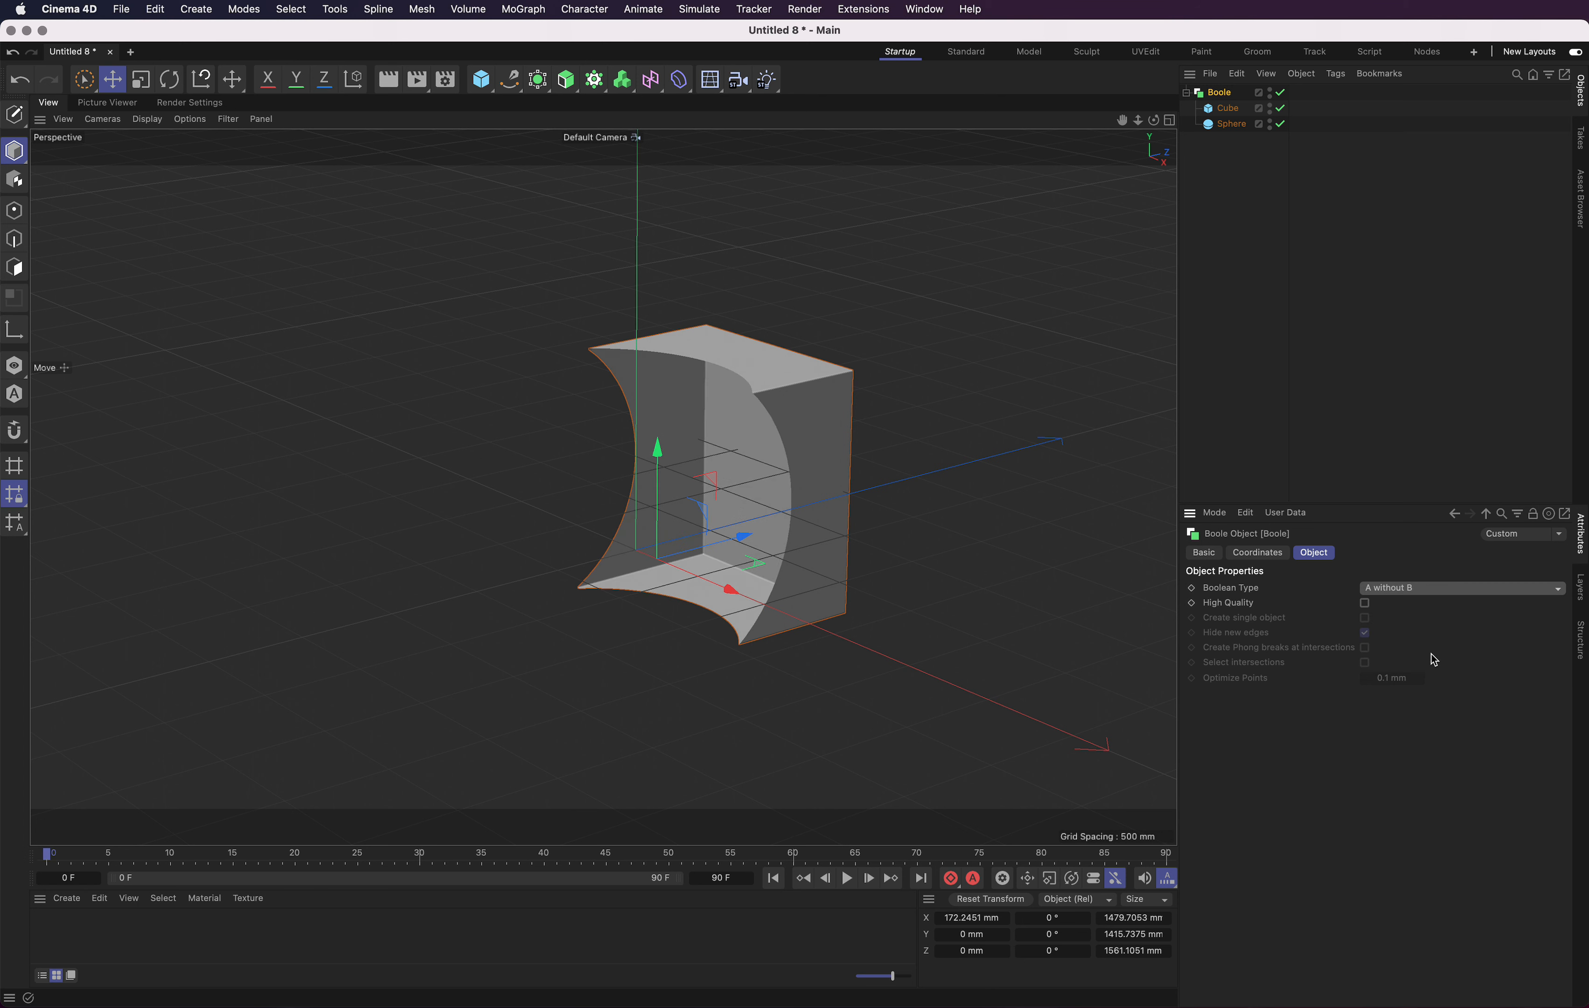
Set the Boolean Type to A intersect B and examine the curved side of the shape.
{"action": "left_click", "coordinate": [1467, 587]}
{"action": "left_click", "coordinate": [1466, 645]}
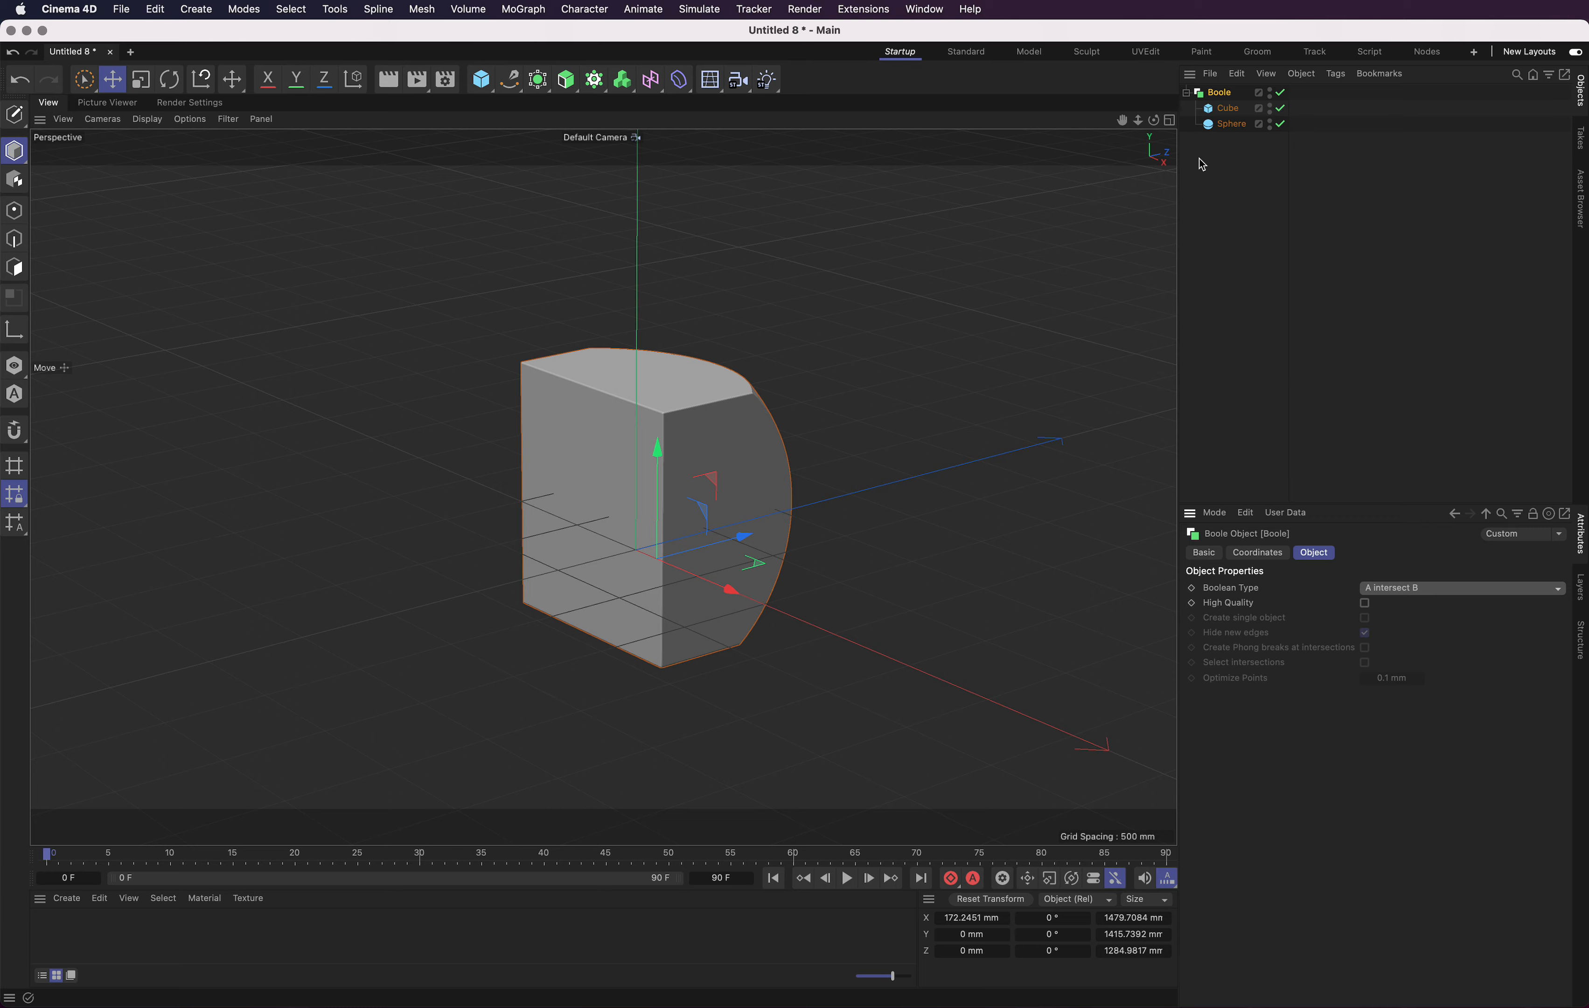
{"action": "left_click_drag", "start_coordinate": [1153, 119], "coordinate": [1005, 64]}
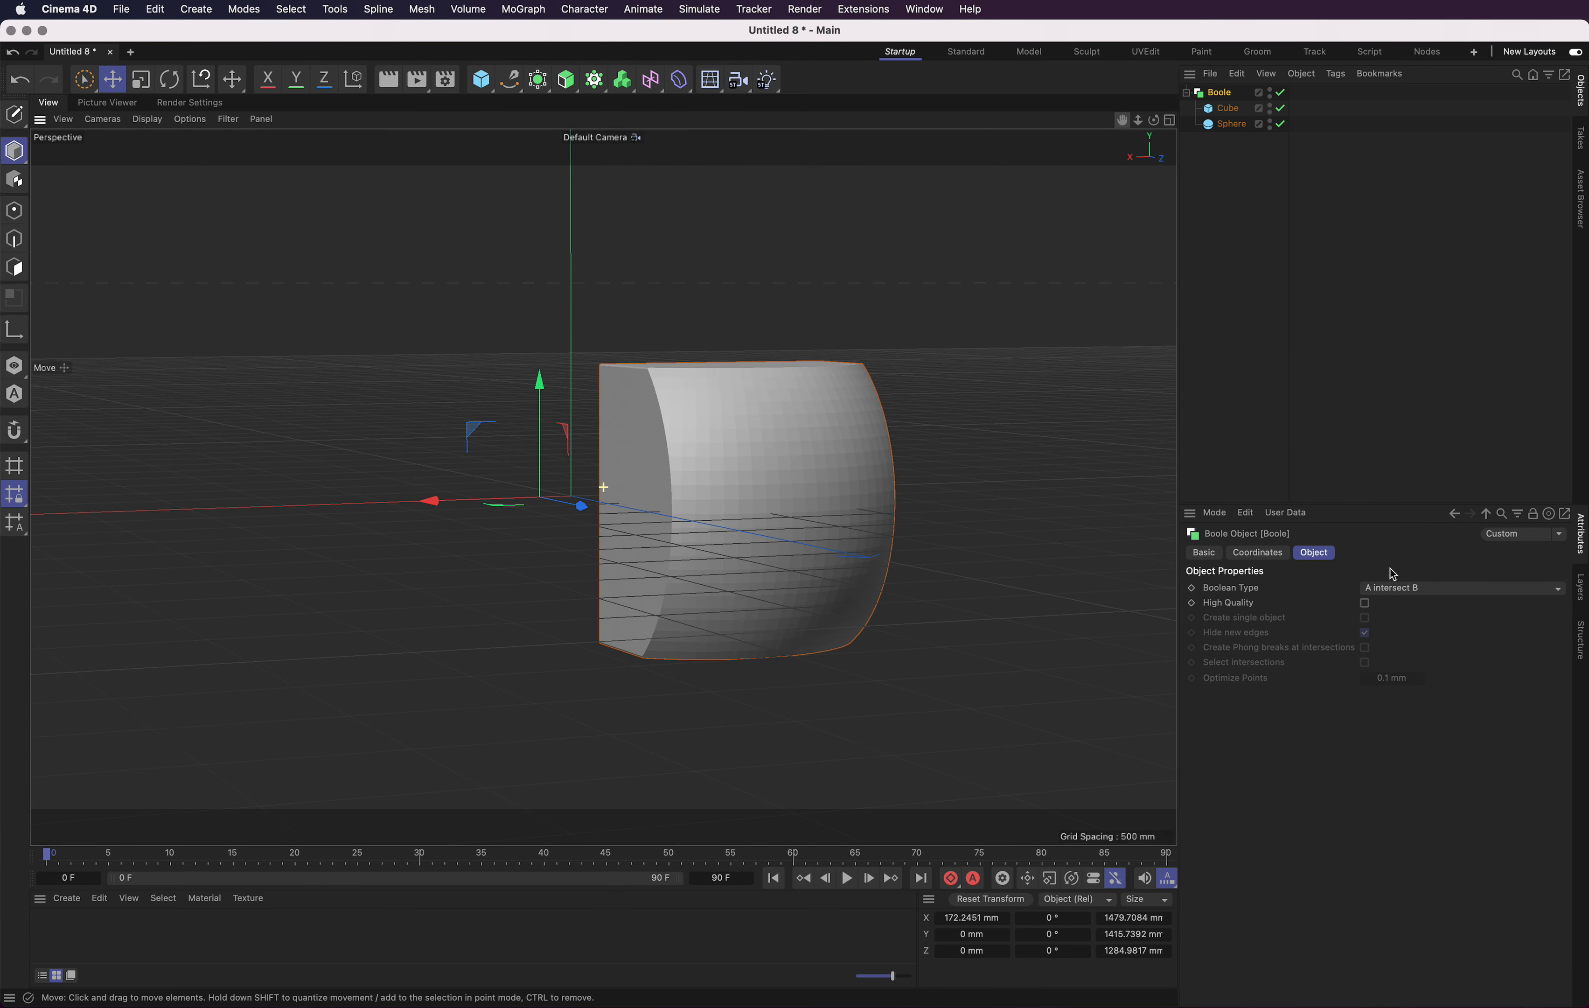
Switch the Boolean Type to A subtract B, then to A without B, and examine the hollow side.
{"action": "left_click", "coordinate": [1441, 588]}
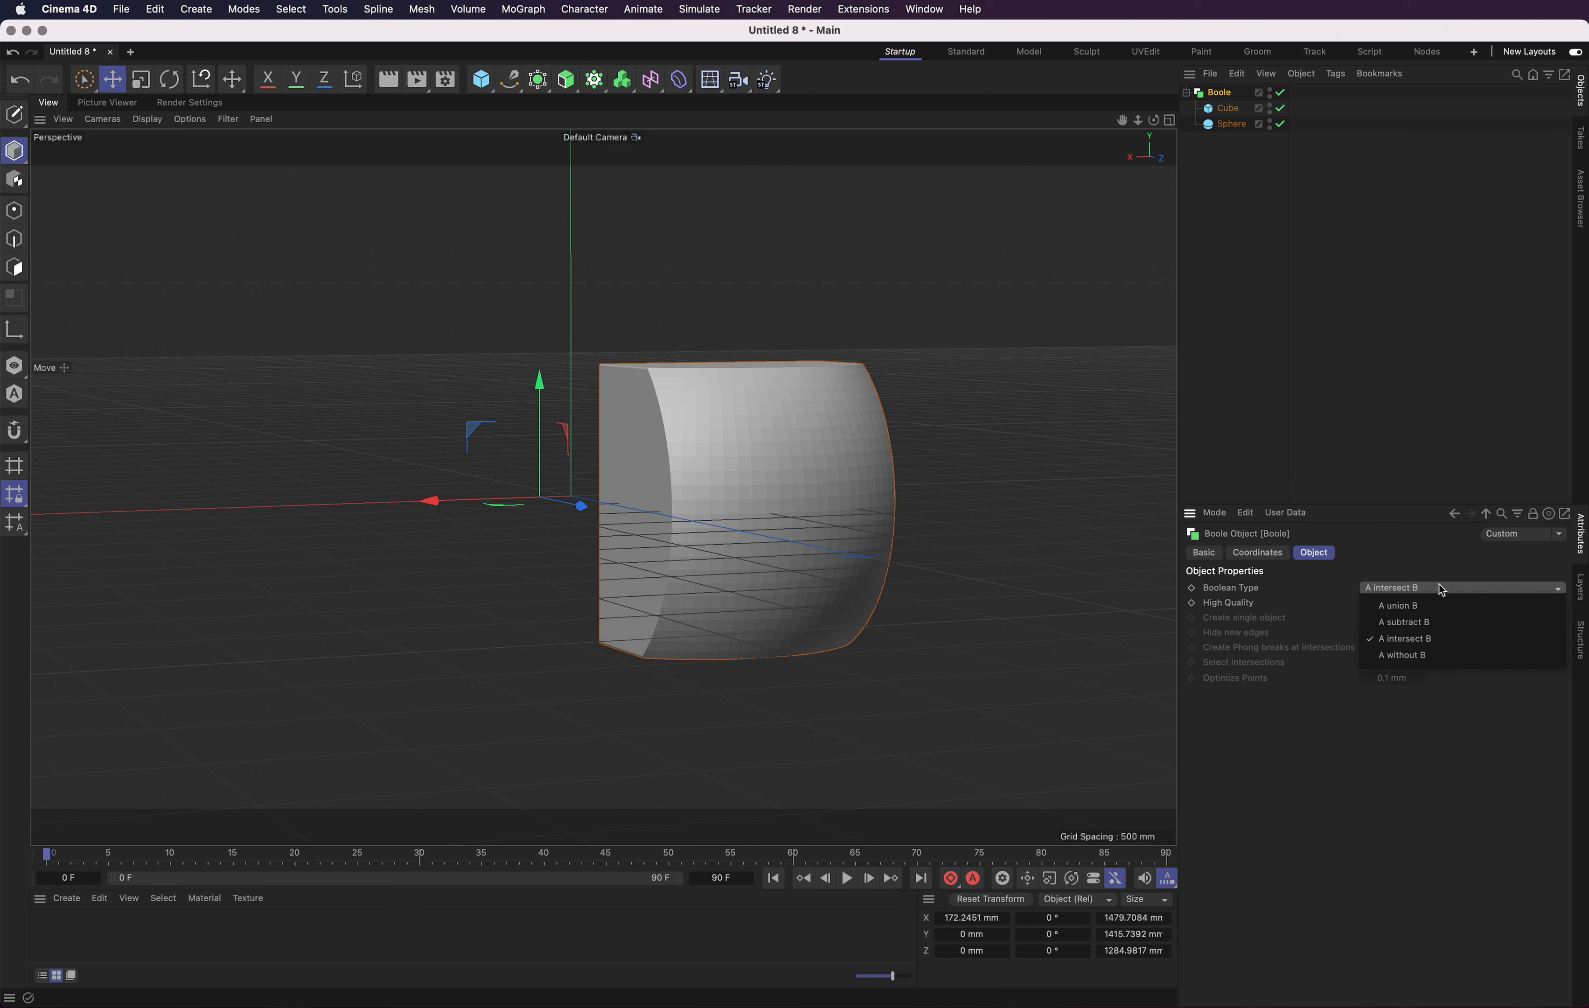
{"action": "left_click", "coordinate": [1445, 622]}
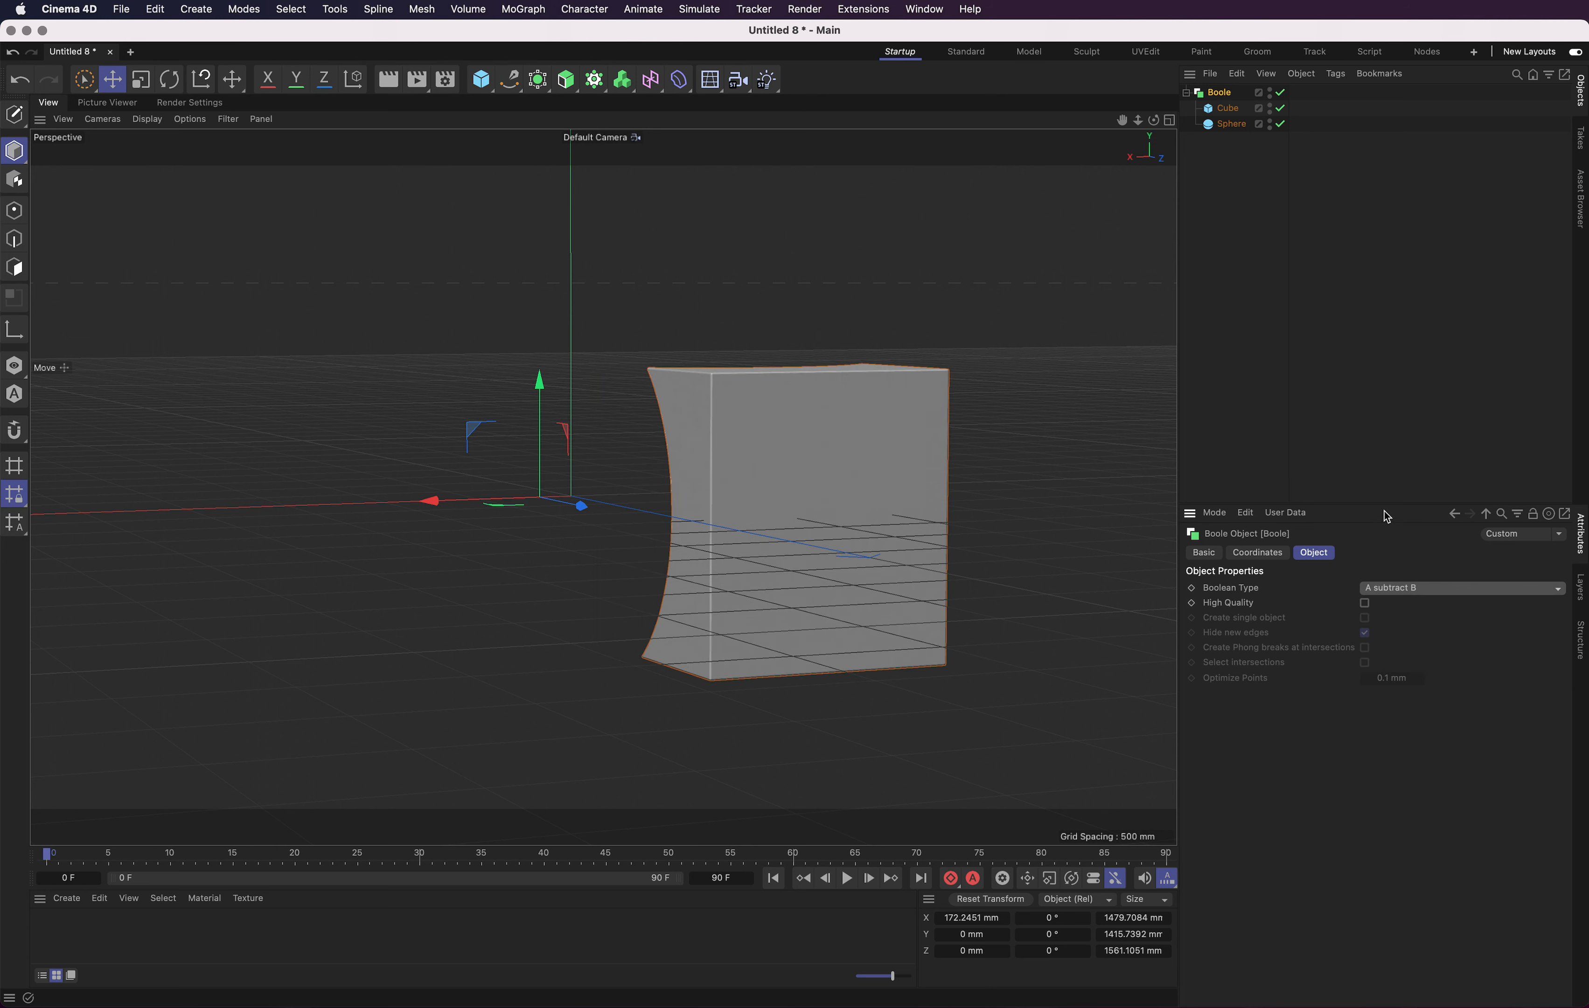
{"action": "left_click", "coordinate": [1418, 589]}
{"action": "left_click", "coordinate": [1433, 657]}
{"action": "left_click_drag", "start_coordinate": [1149, 117], "coordinate": [1049, 322]}
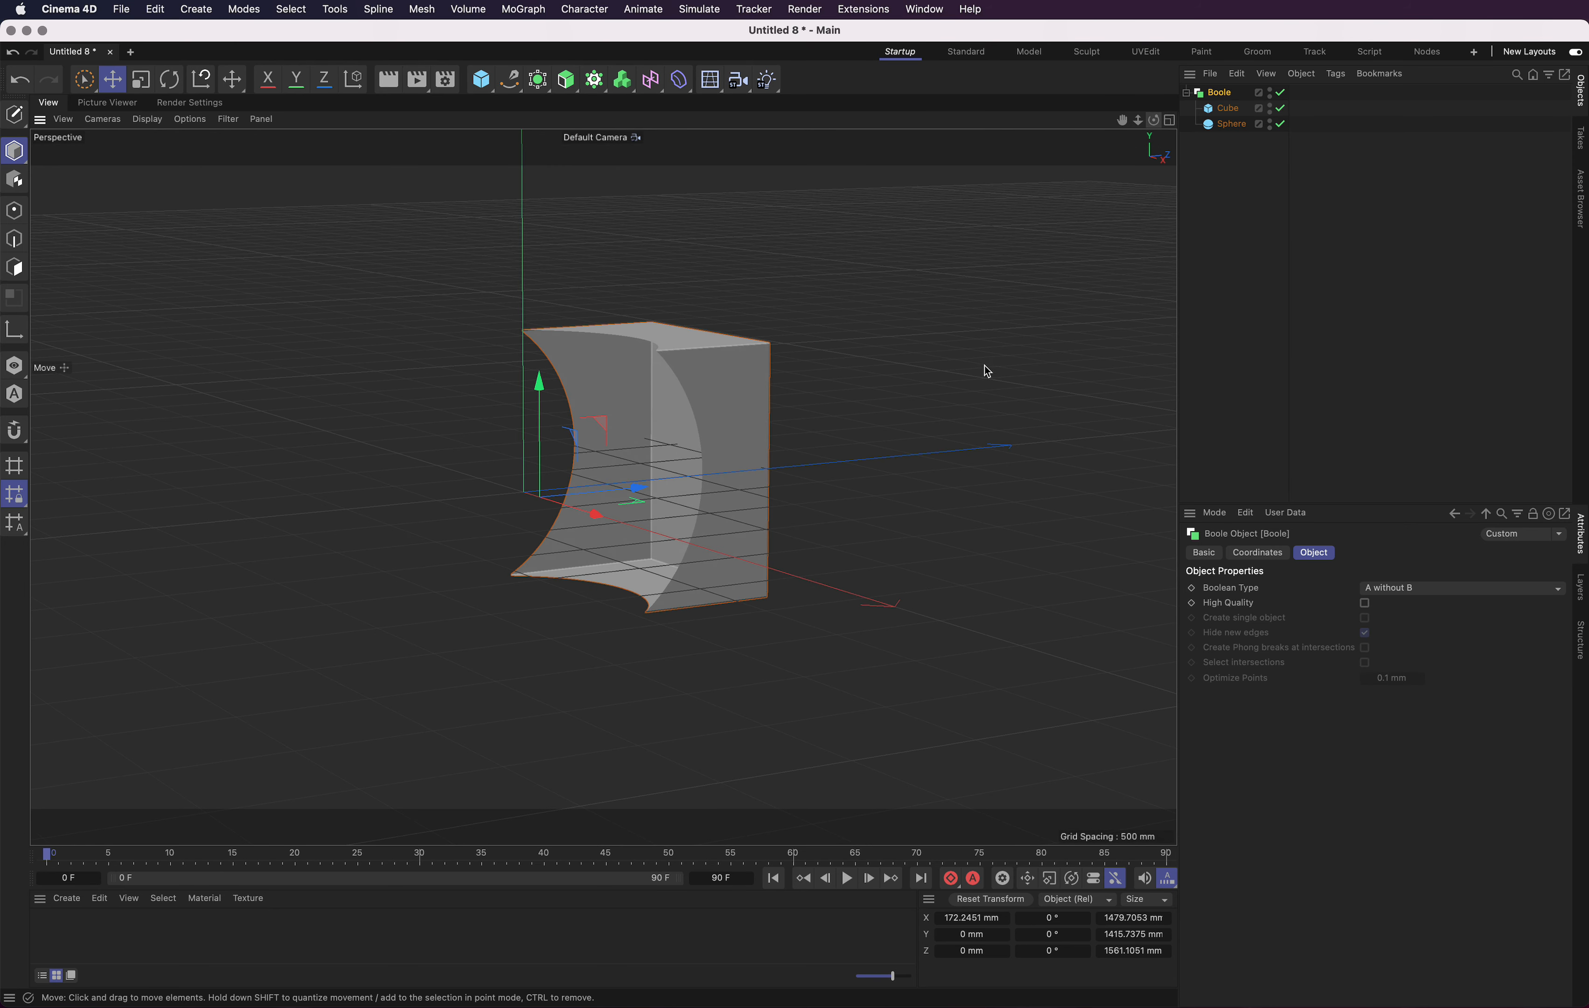
Set the Boolean Type to A subtract B and view the closed spherical cut.
{"action": "left_click", "coordinate": [1431, 591]}
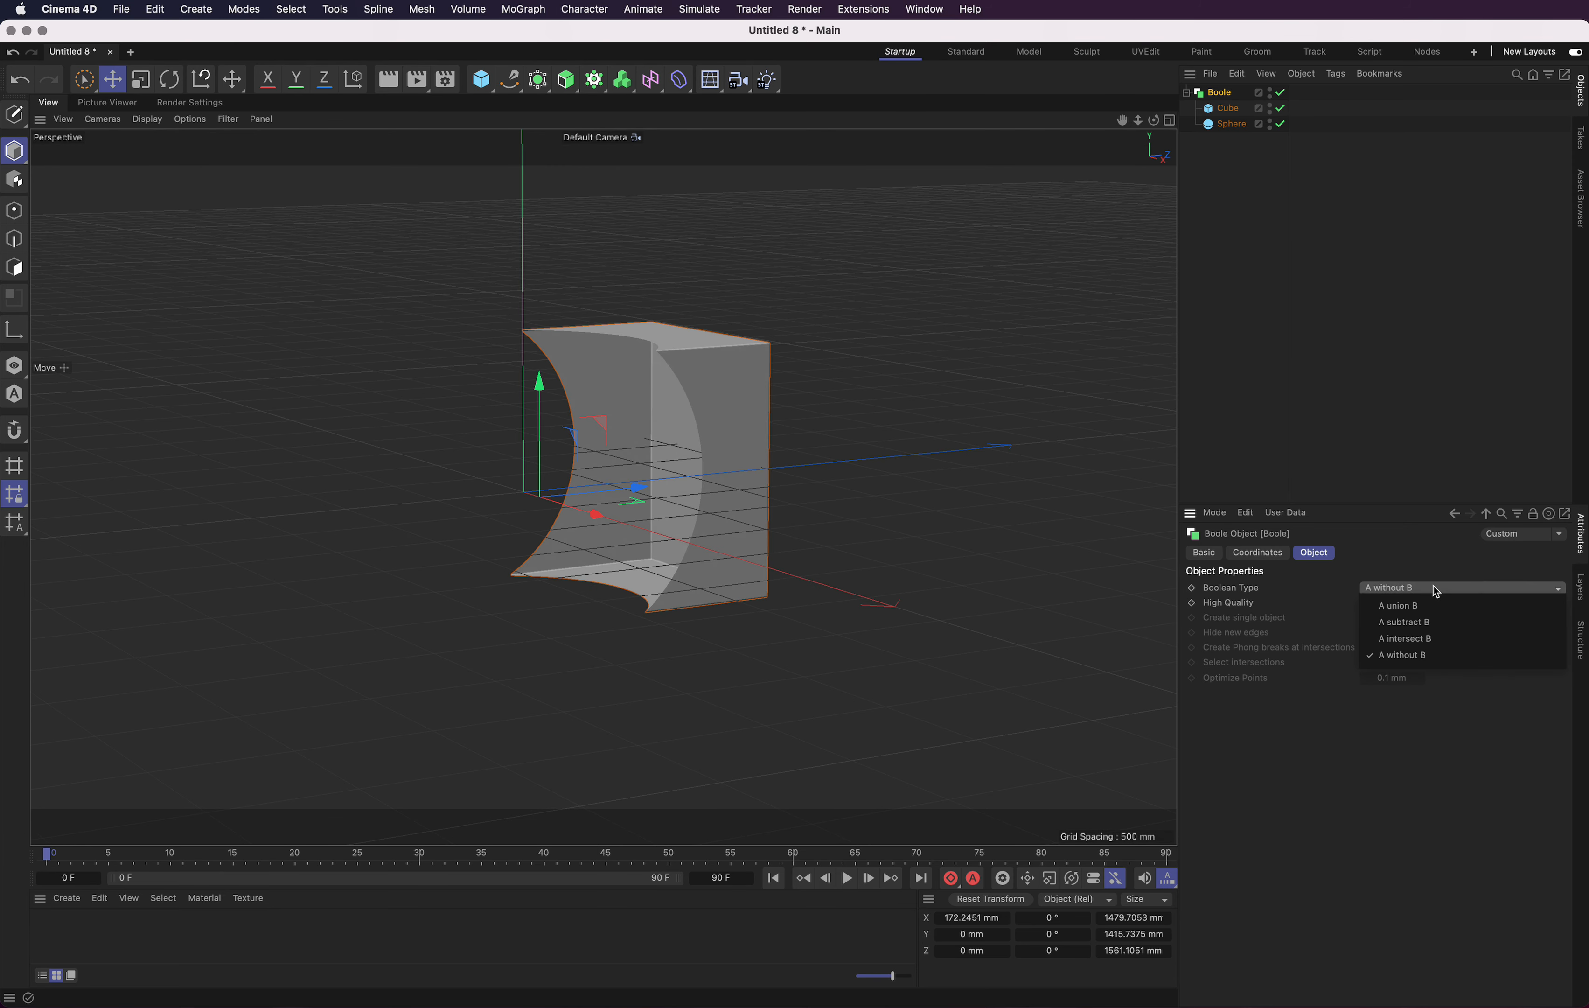
{"action": "left_click", "coordinate": [1444, 626]}
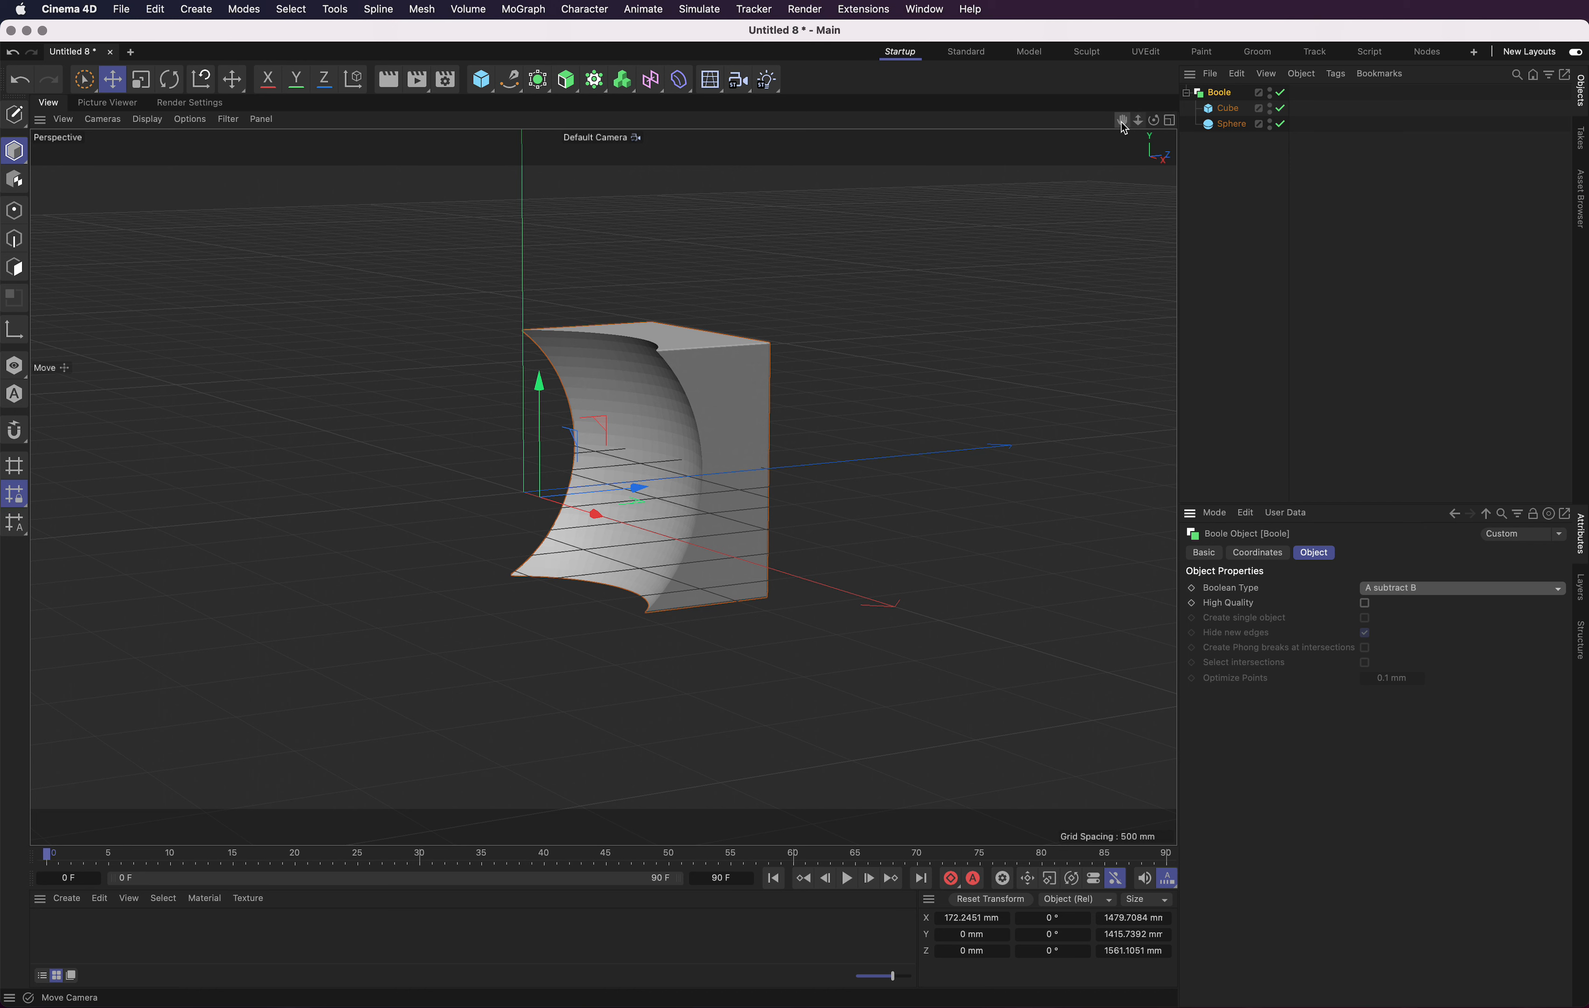
{"action": "left_click_drag", "start_coordinate": [1121, 121], "coordinate": [1145, 174]}
Set the Boole's Boolean Type back to A union B.
{"action": "left_click", "coordinate": [1423, 588]}
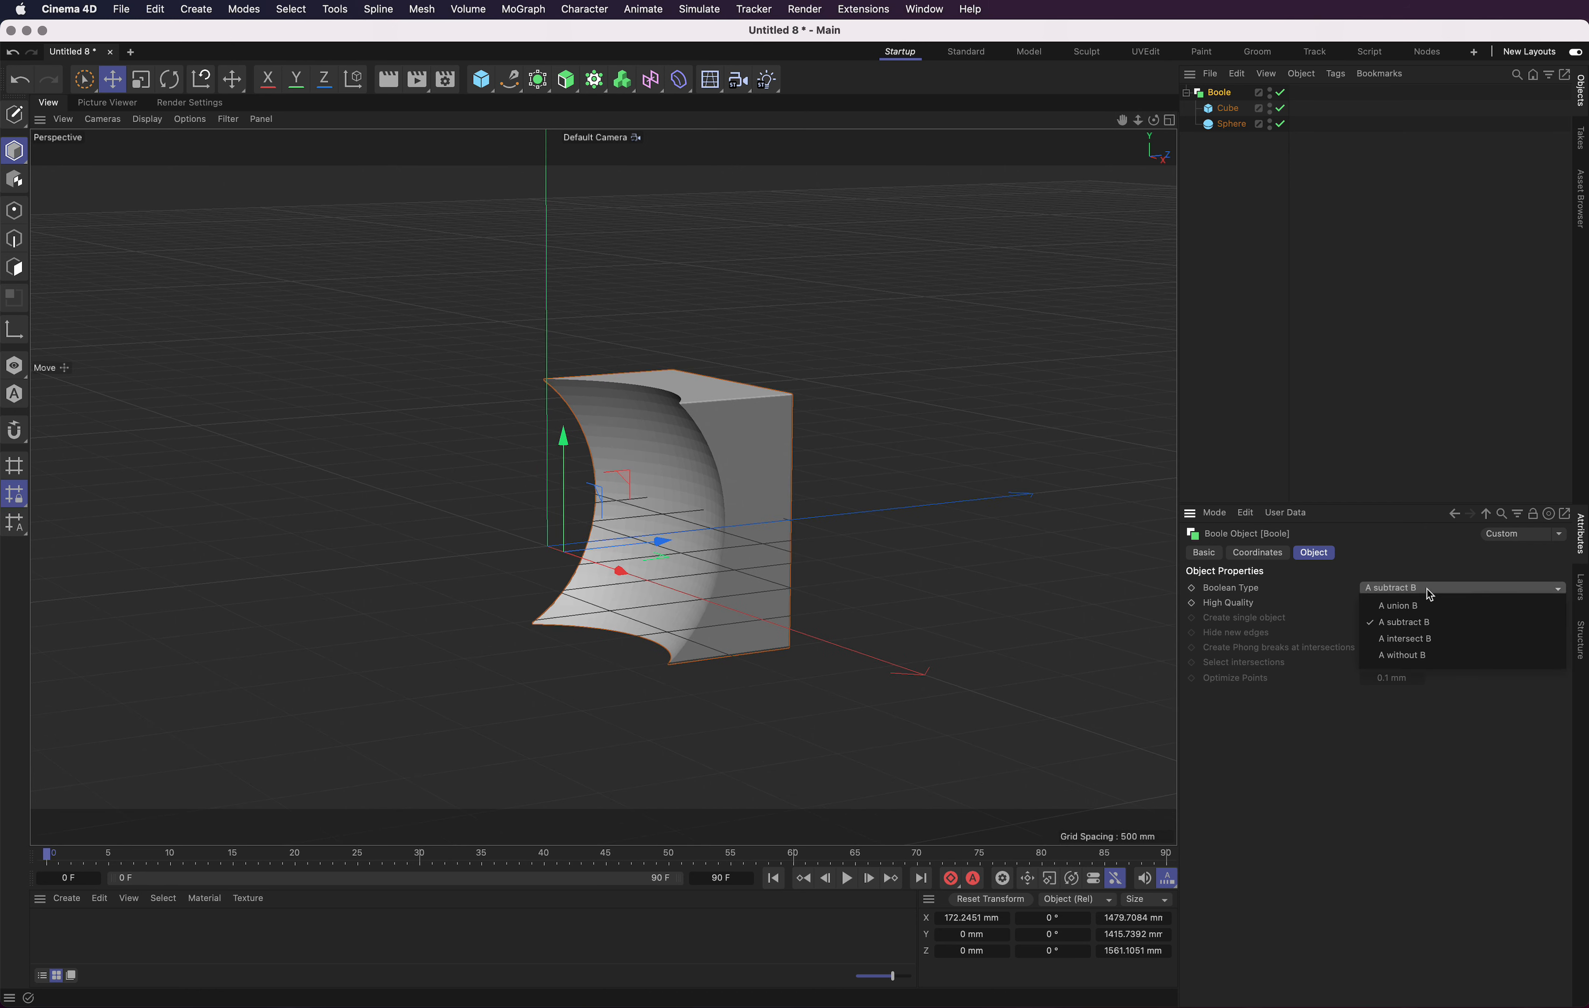
{"action": "left_click", "coordinate": [1429, 608]}
{"action": "left_click", "coordinate": [1427, 590]}
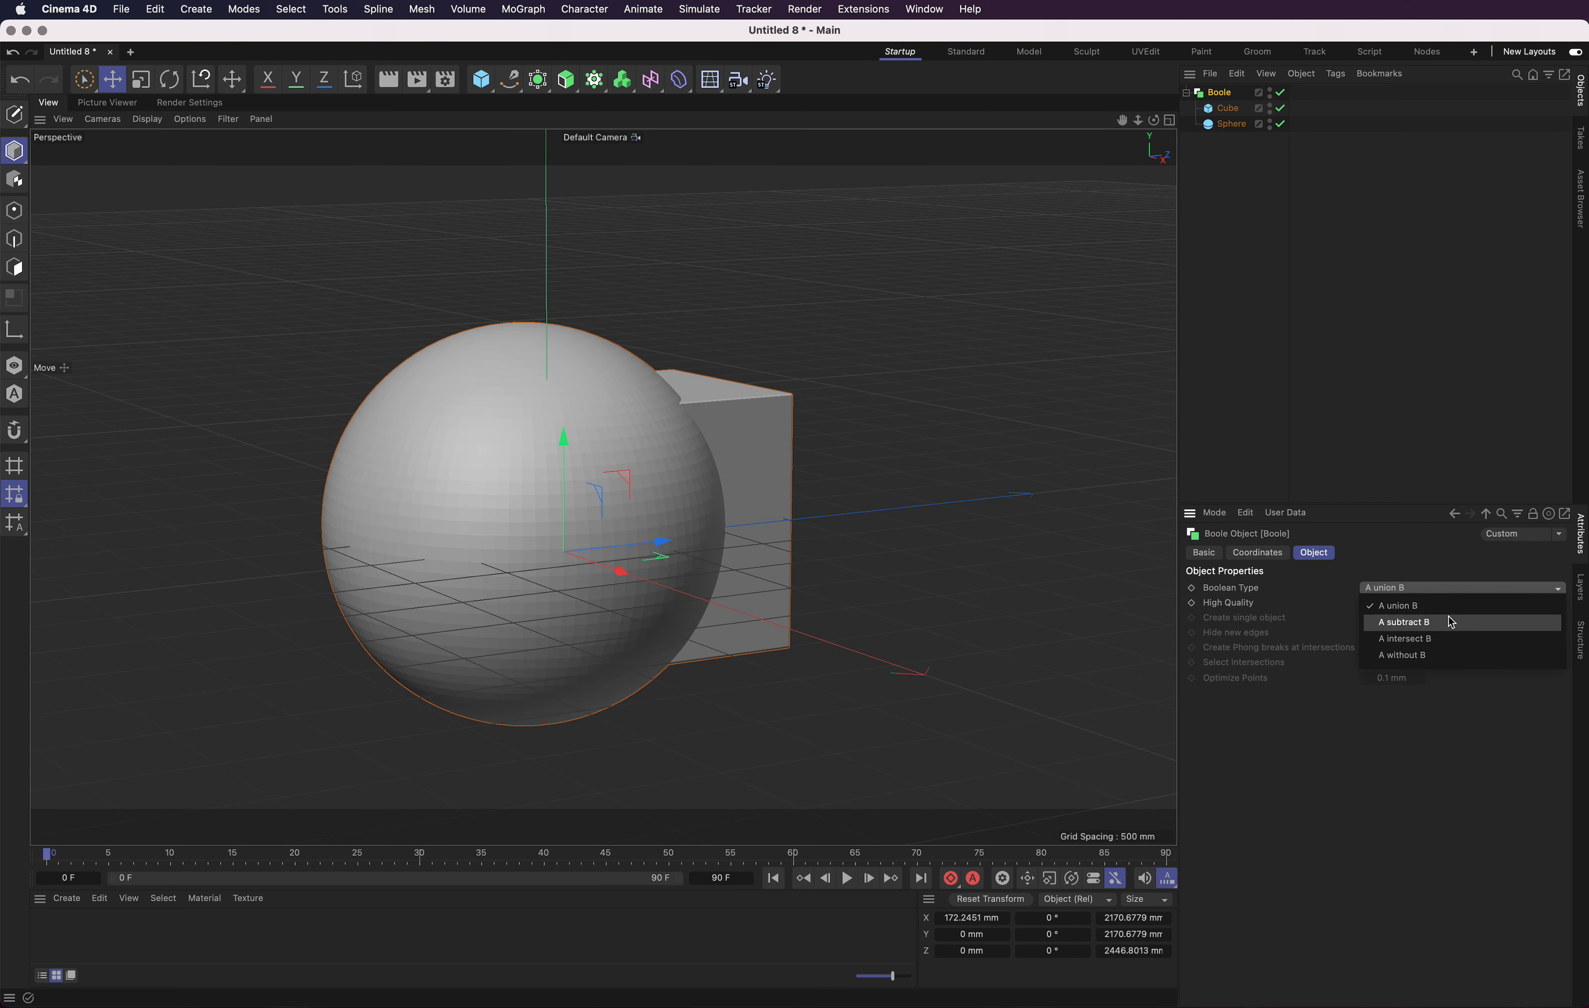
{"action": "left_click", "coordinate": [1391, 550]}
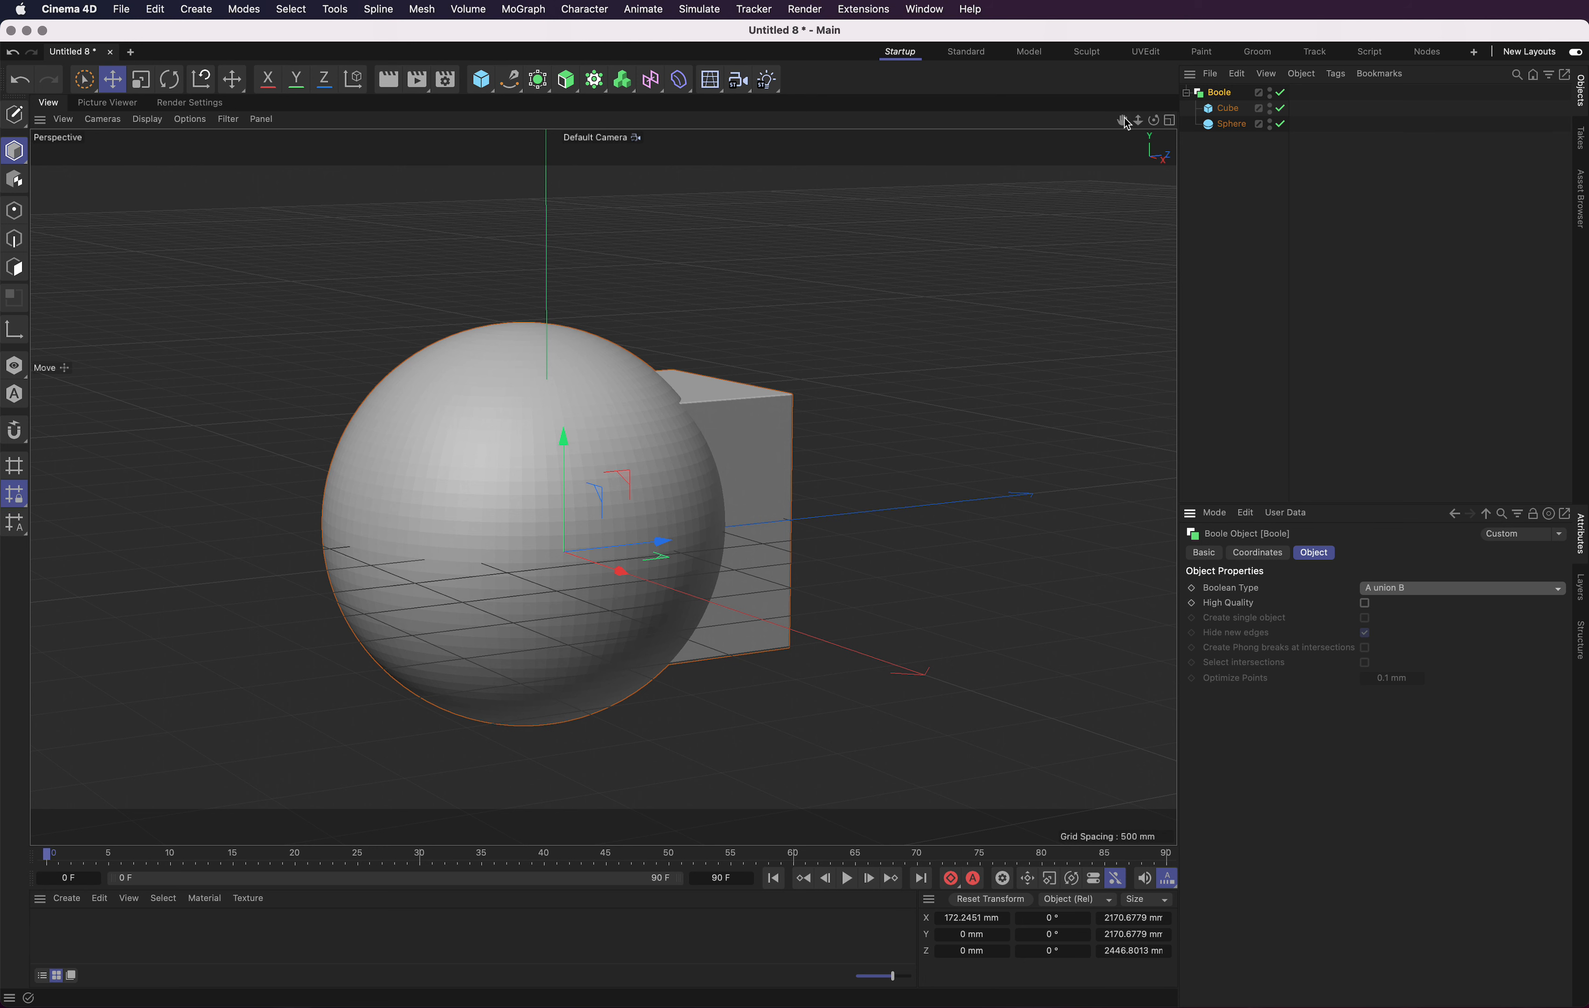
Make the Boole object editable, and select the cube, sphere and parent null in turn to inspect them.
{"action": "left_click_drag", "start_coordinate": [1126, 119], "coordinate": [1146, 73]}
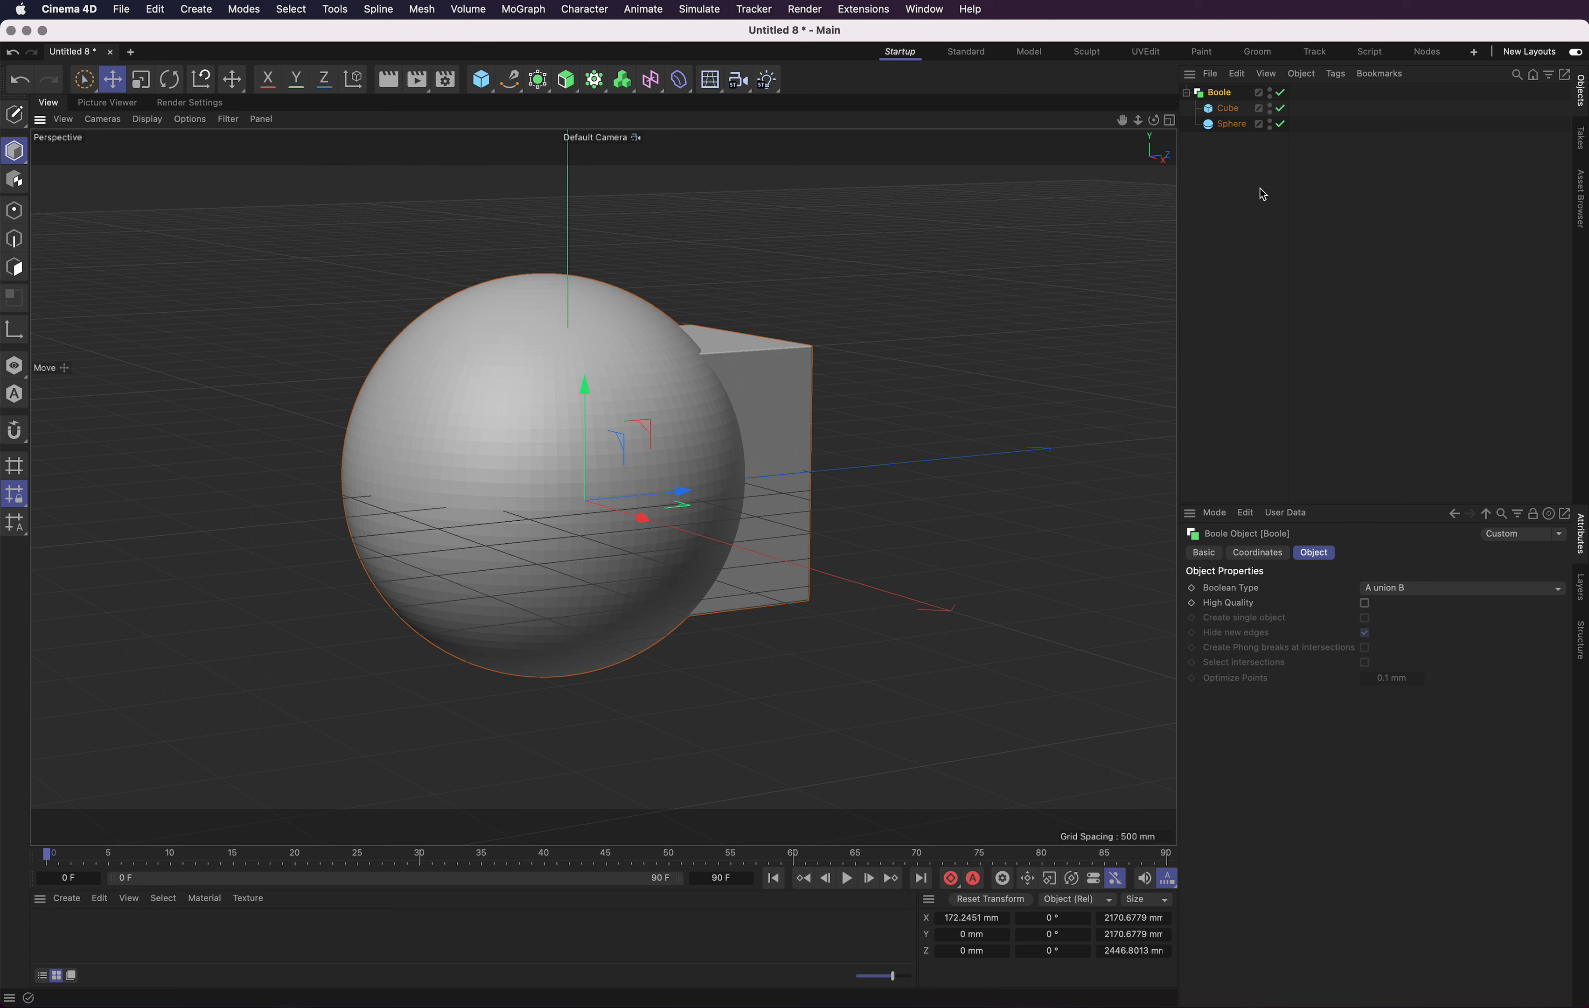
{"action": "left_click", "coordinate": [1223, 111]}
{"action": "left_click", "coordinate": [1220, 94]}
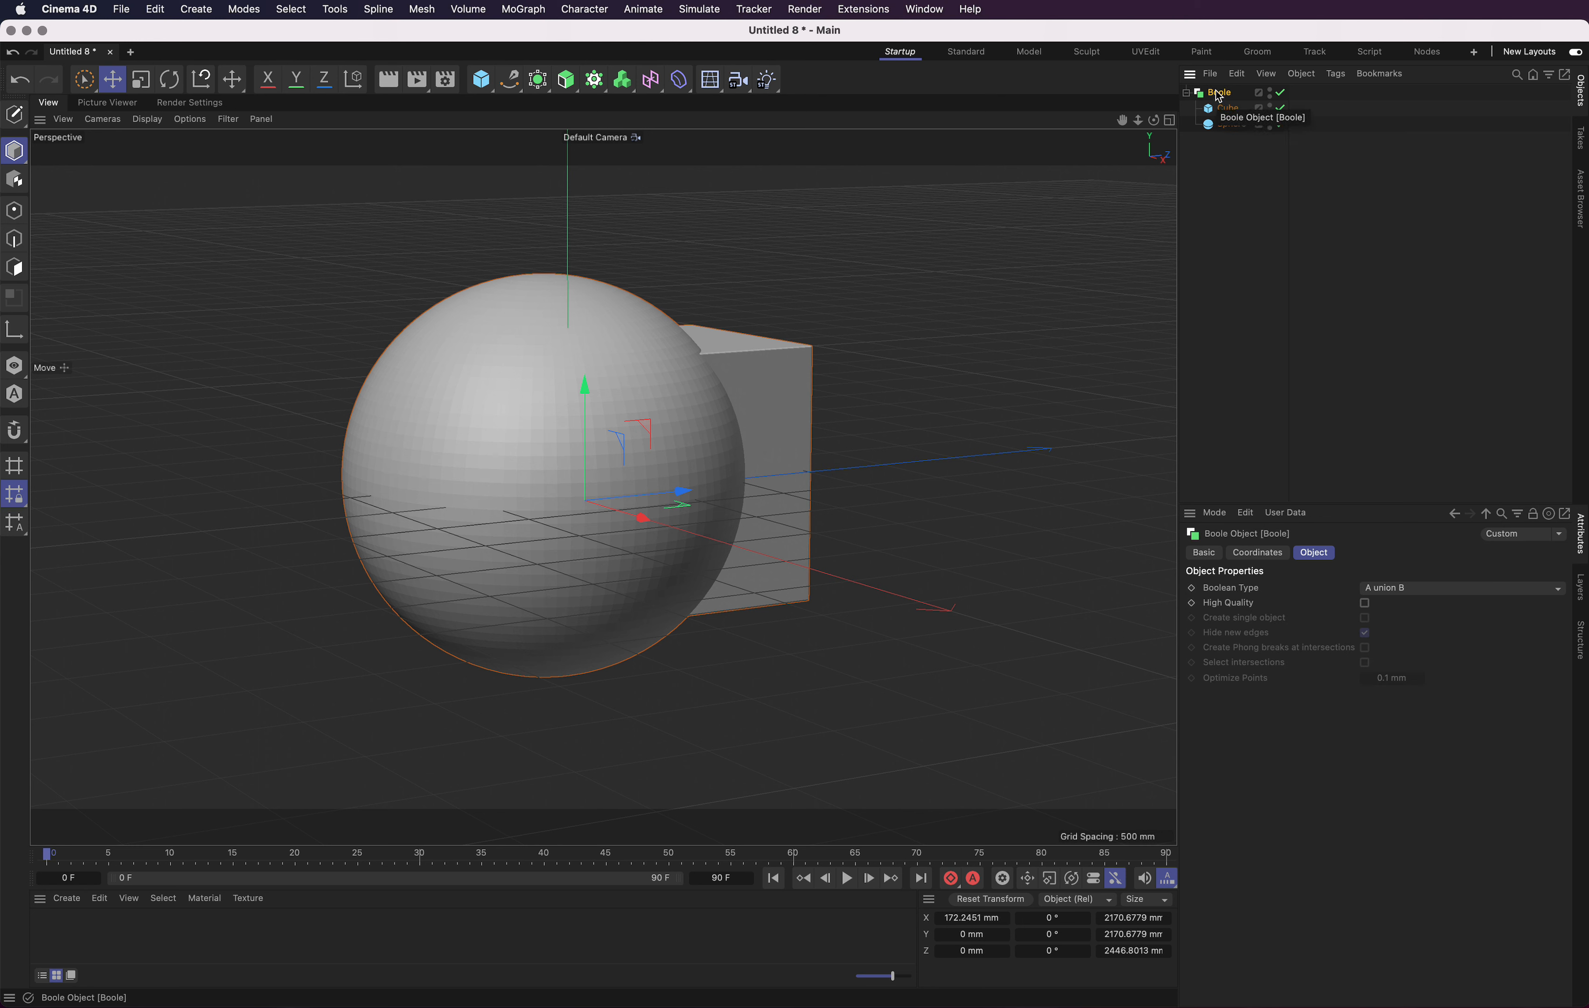
{"action": "right_click", "coordinate": [1218, 96]}
{"action": "mouse_move", "coordinate": [1256, 244]}
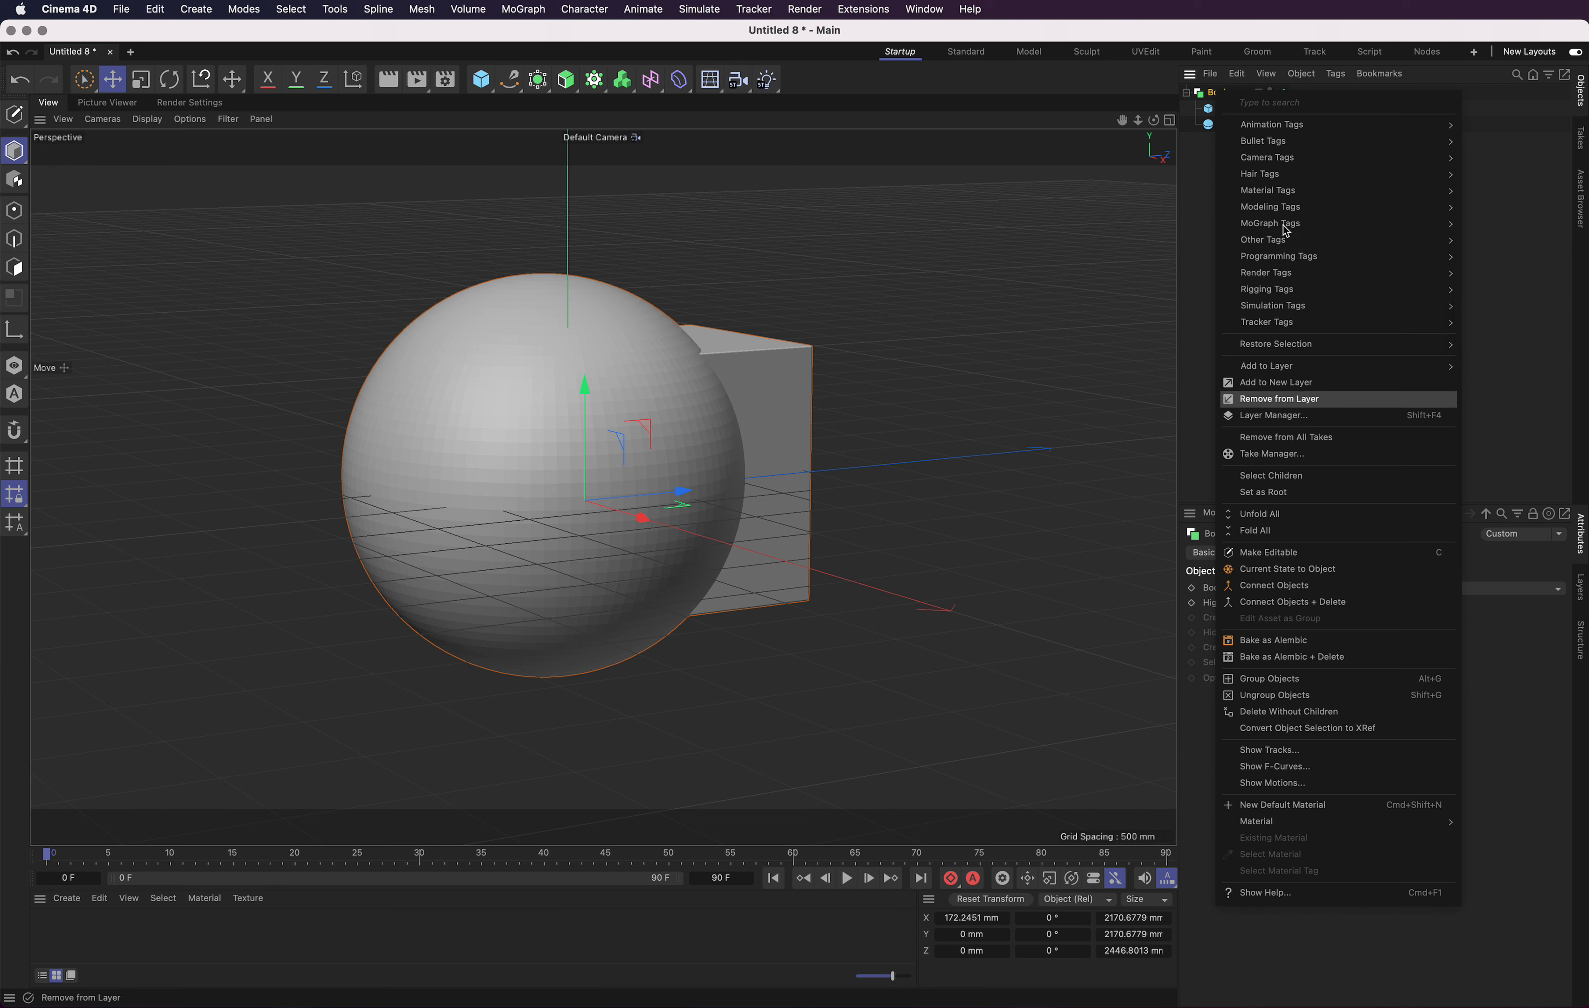
{"action": "left_click", "coordinate": [1192, 133]}
{"action": "right_click", "coordinate": [1226, 93]}
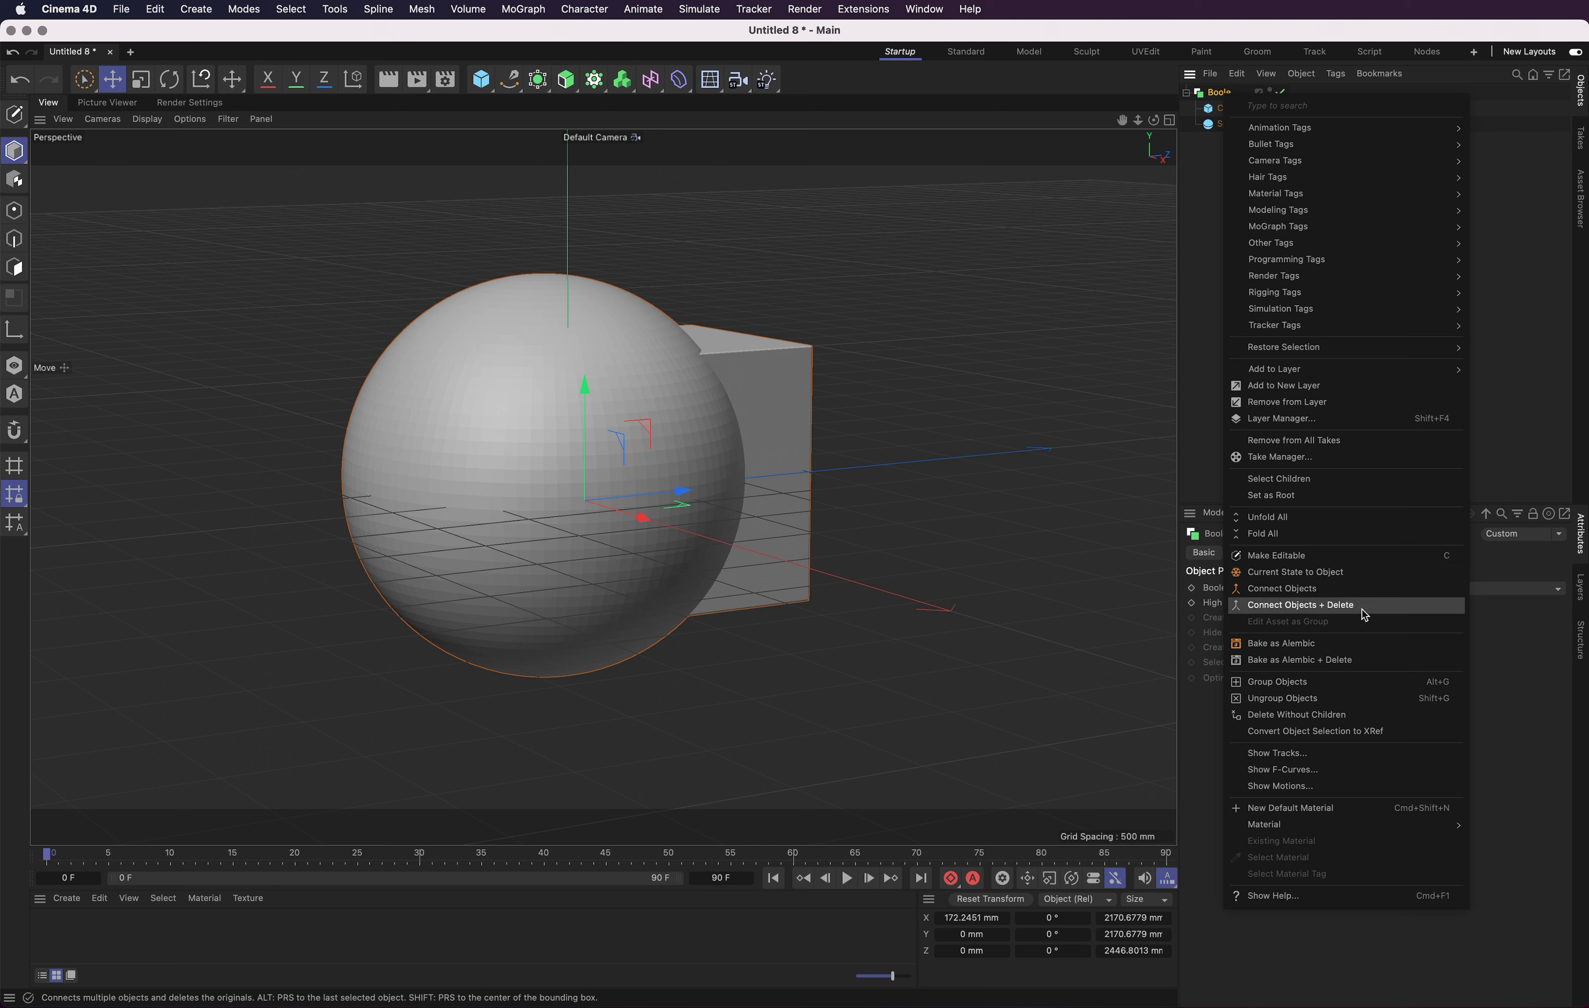
{"action": "left_click", "coordinate": [1282, 561]}
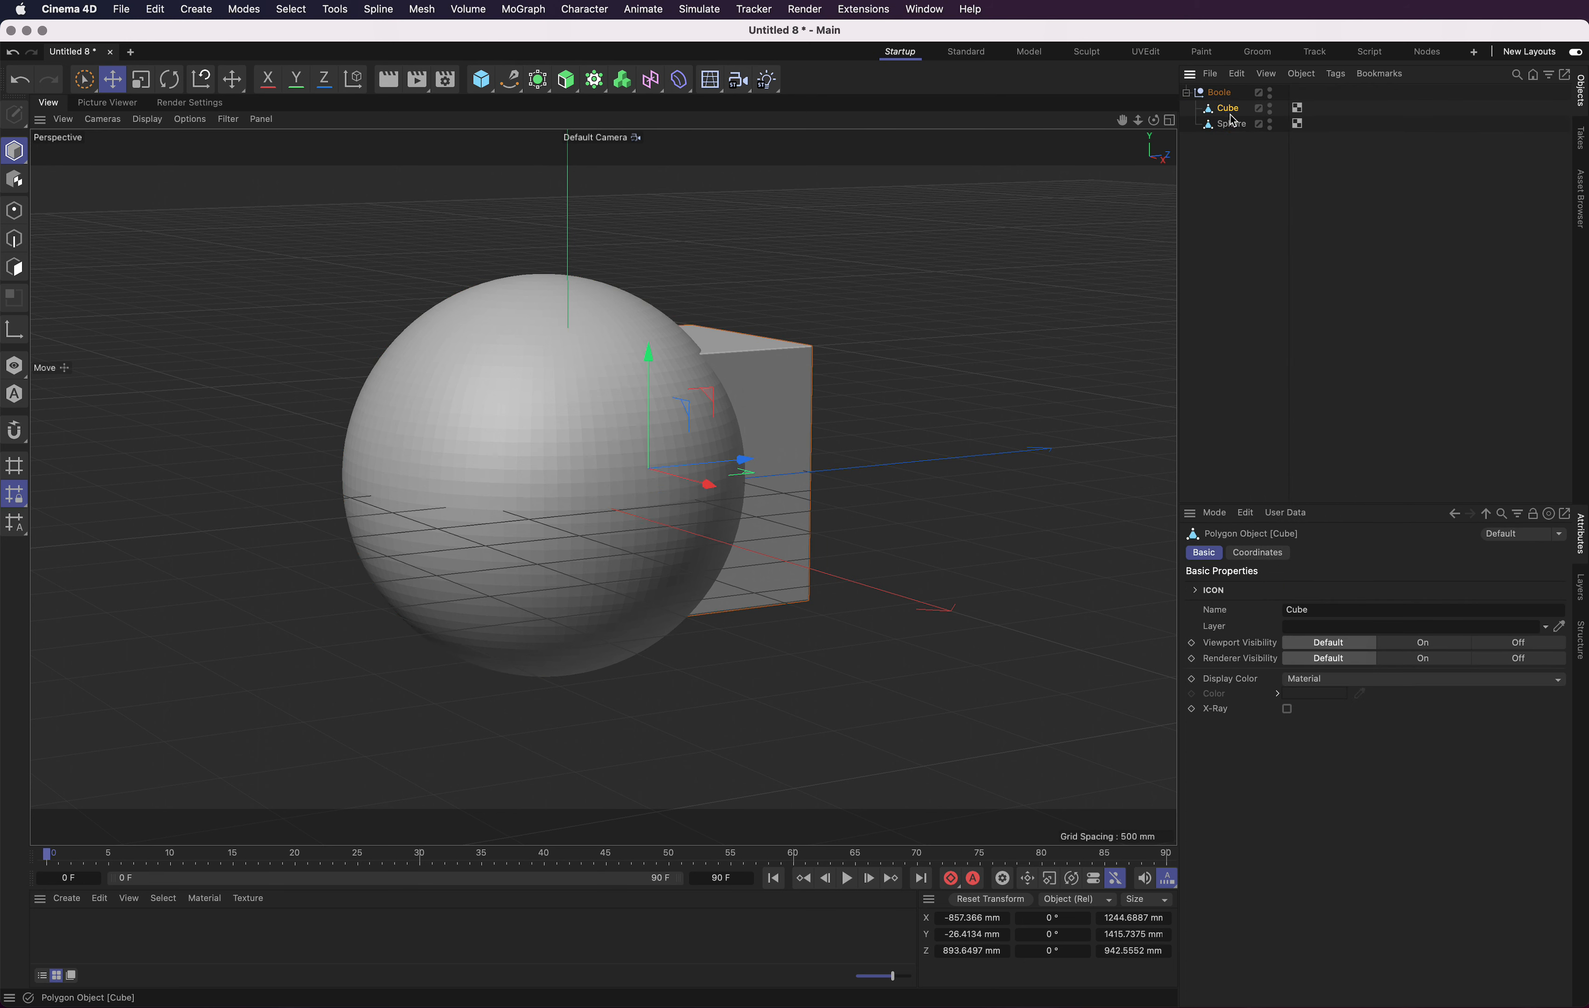
{"action": "left_click", "coordinate": [1233, 129]}
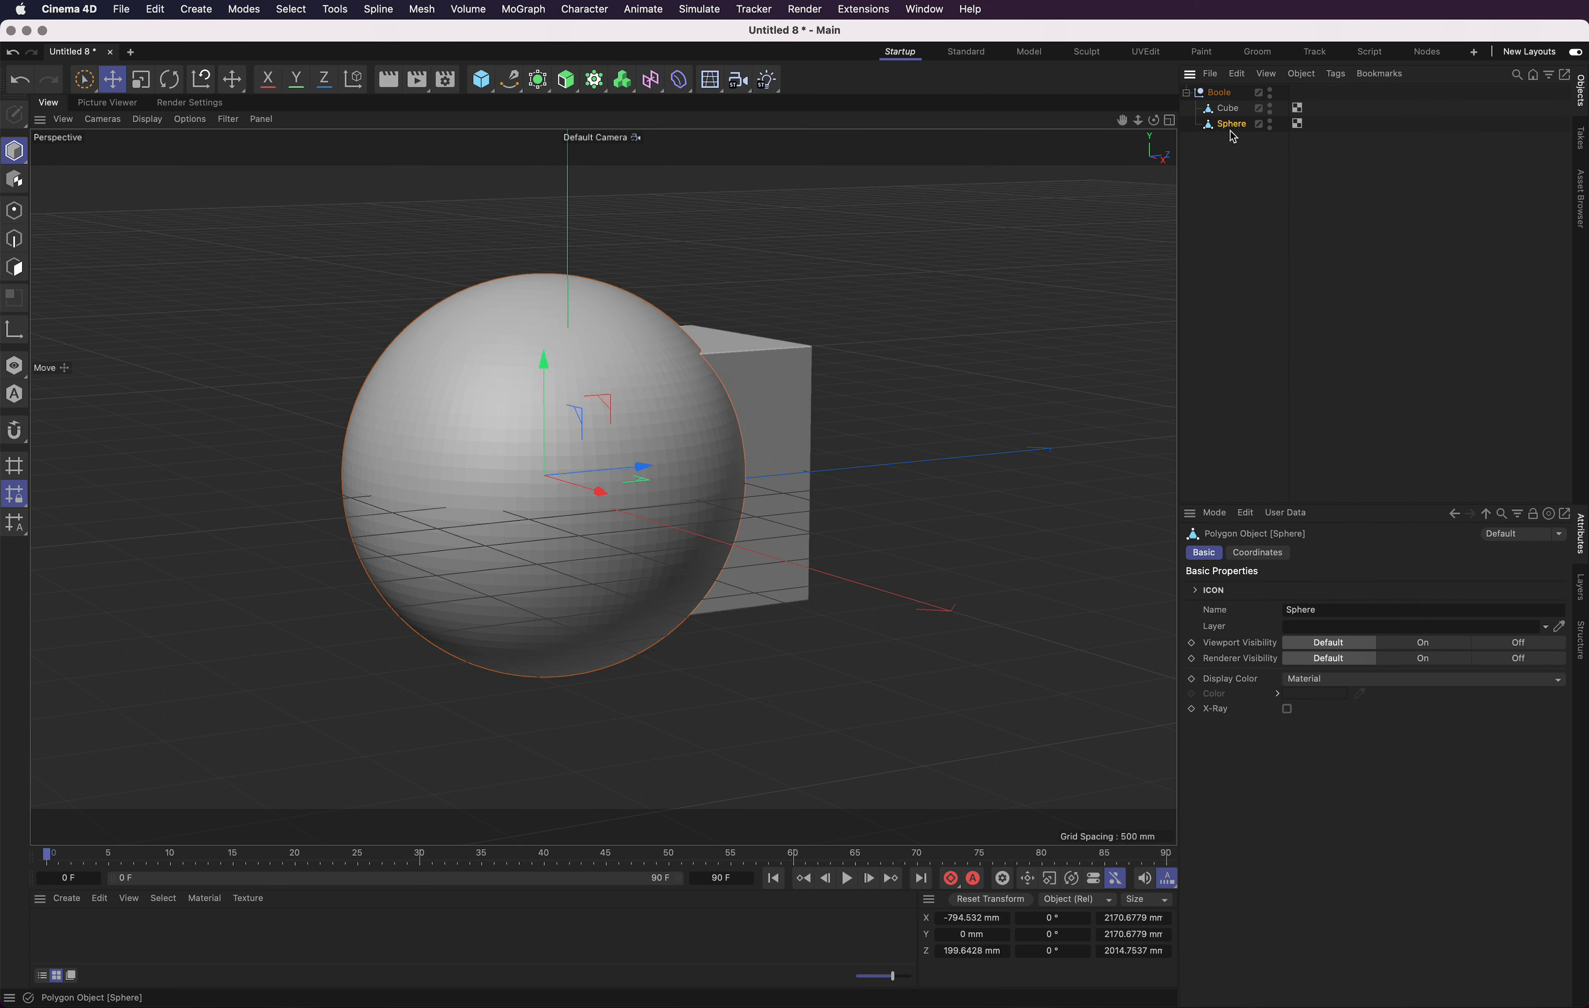
{"action": "left_click", "coordinate": [1226, 98]}
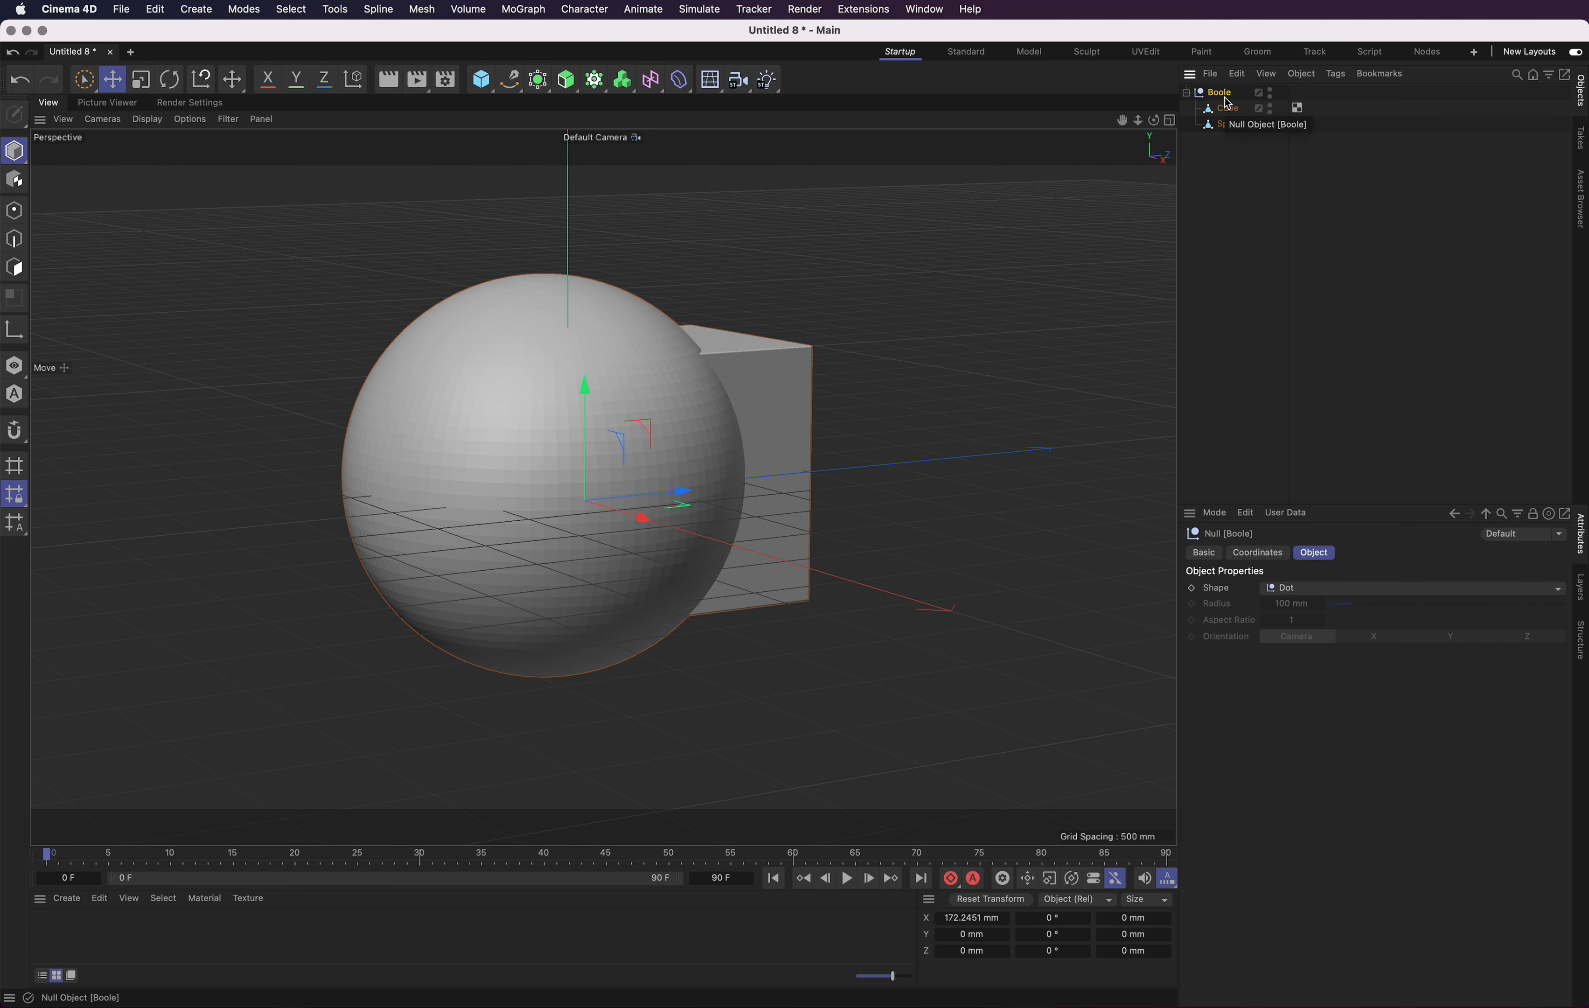
Toggle the cube's viewport visibility off and back to default, and cycle the Boole parent's viewport visibility to off.
{"action": "left_click", "coordinate": [1270, 105]}
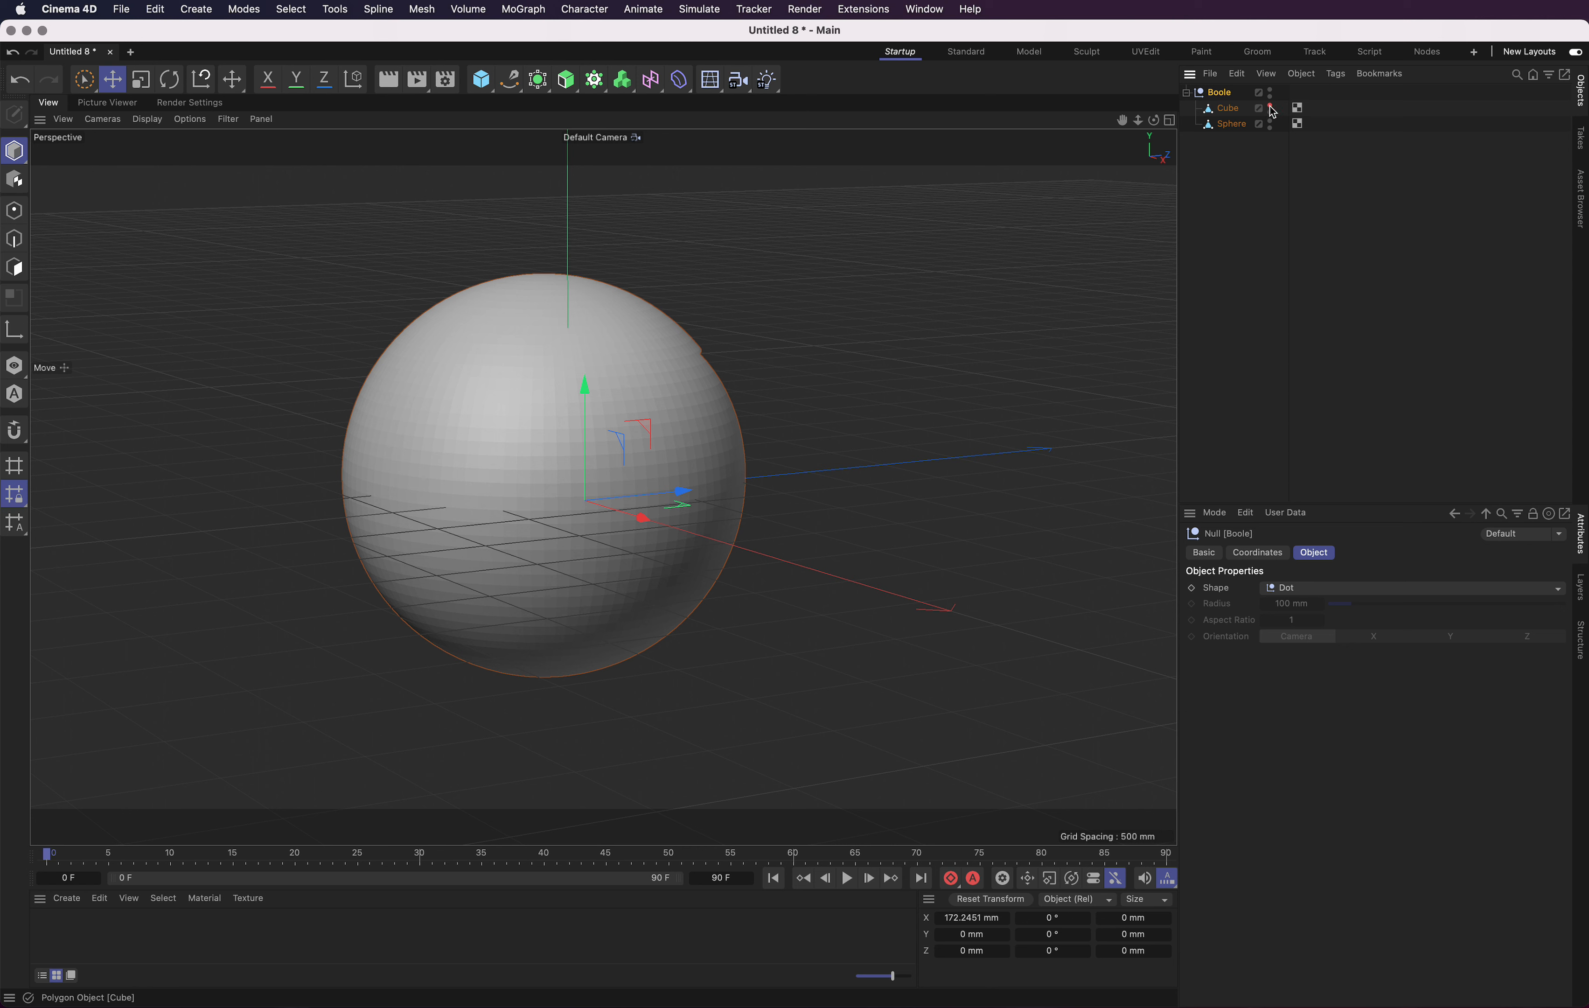
{"action": "left_click", "coordinate": [1270, 106]}
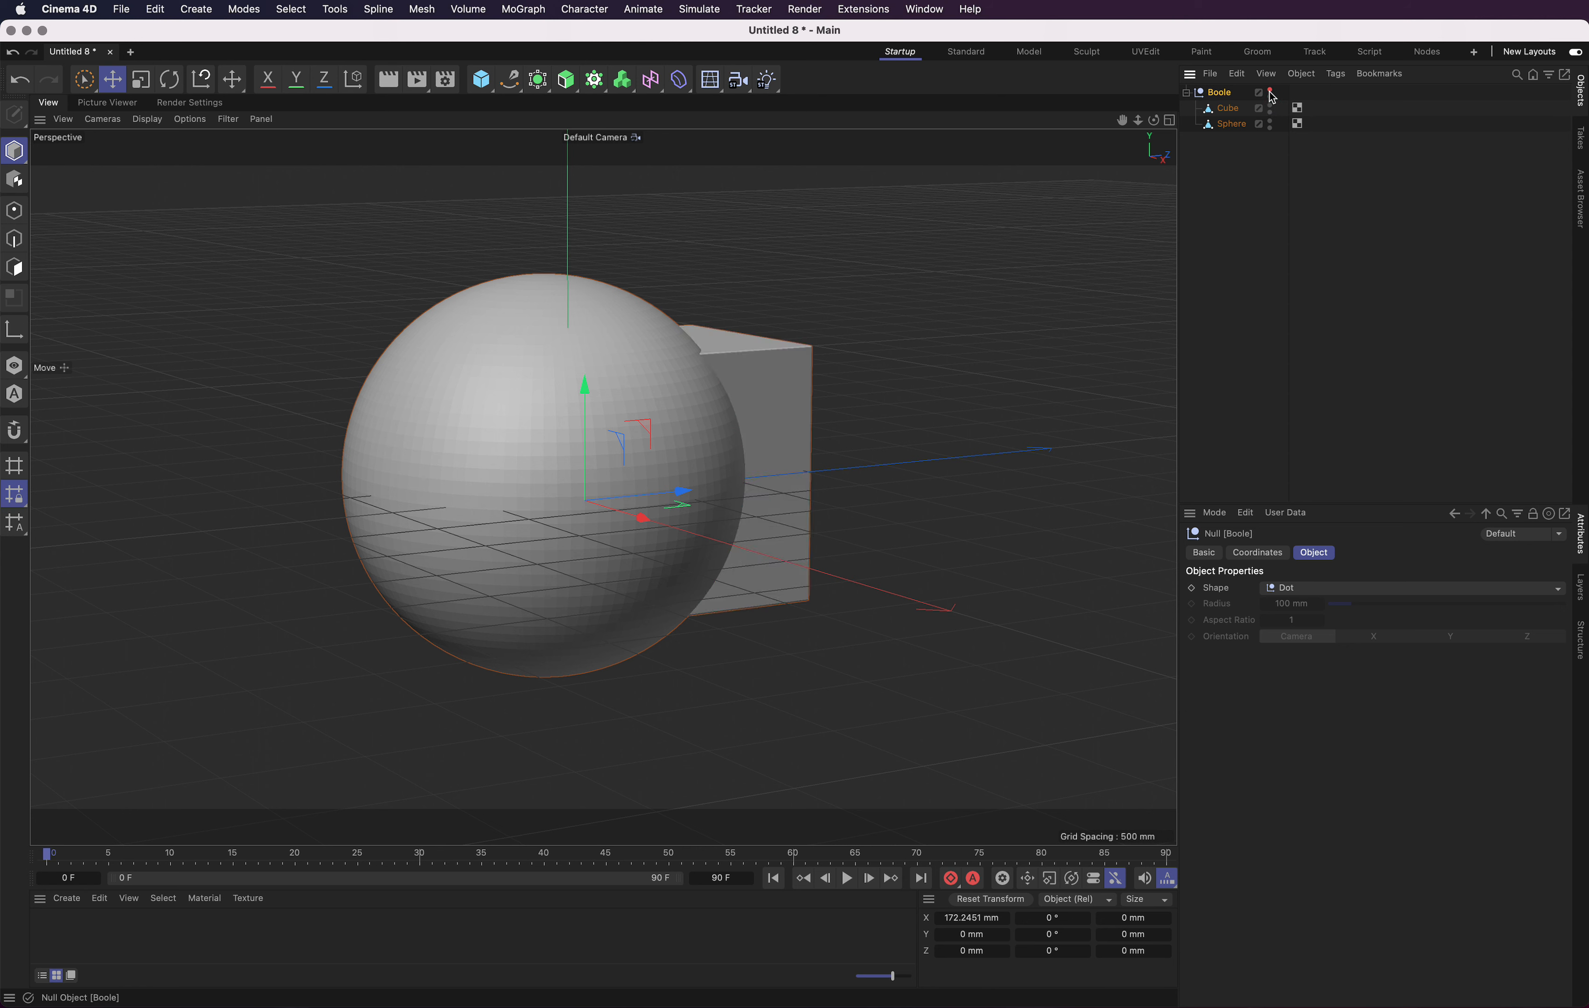
{"action": "left_click", "coordinate": [1270, 92]}
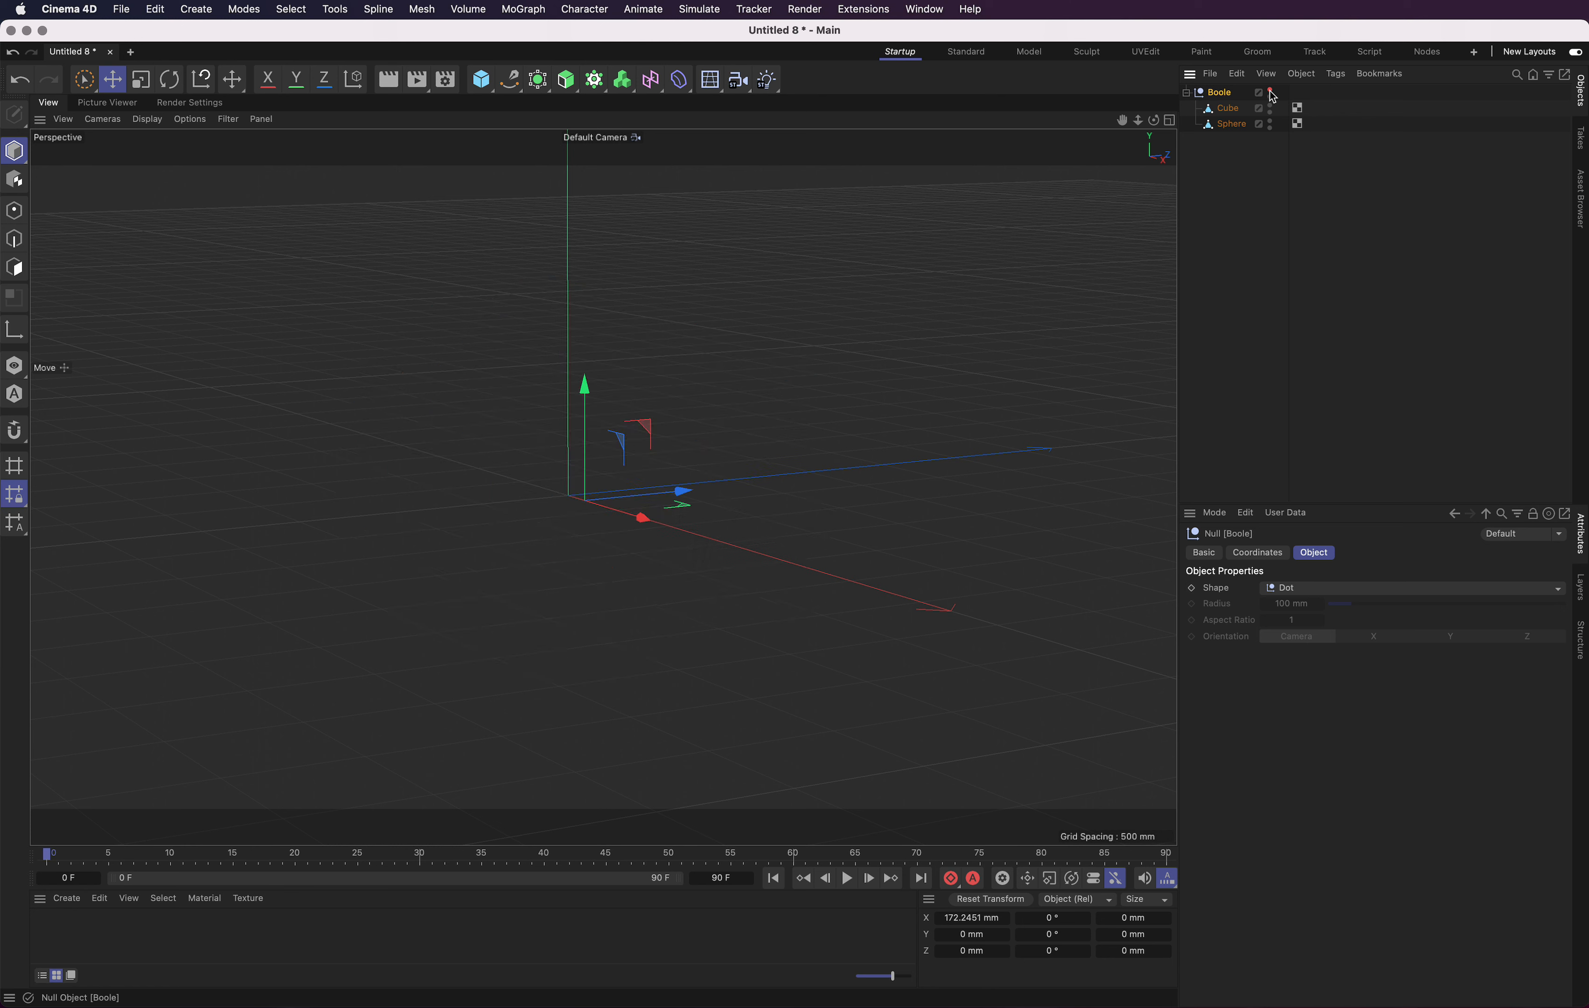
{"action": "left_click", "coordinate": [1270, 92]}
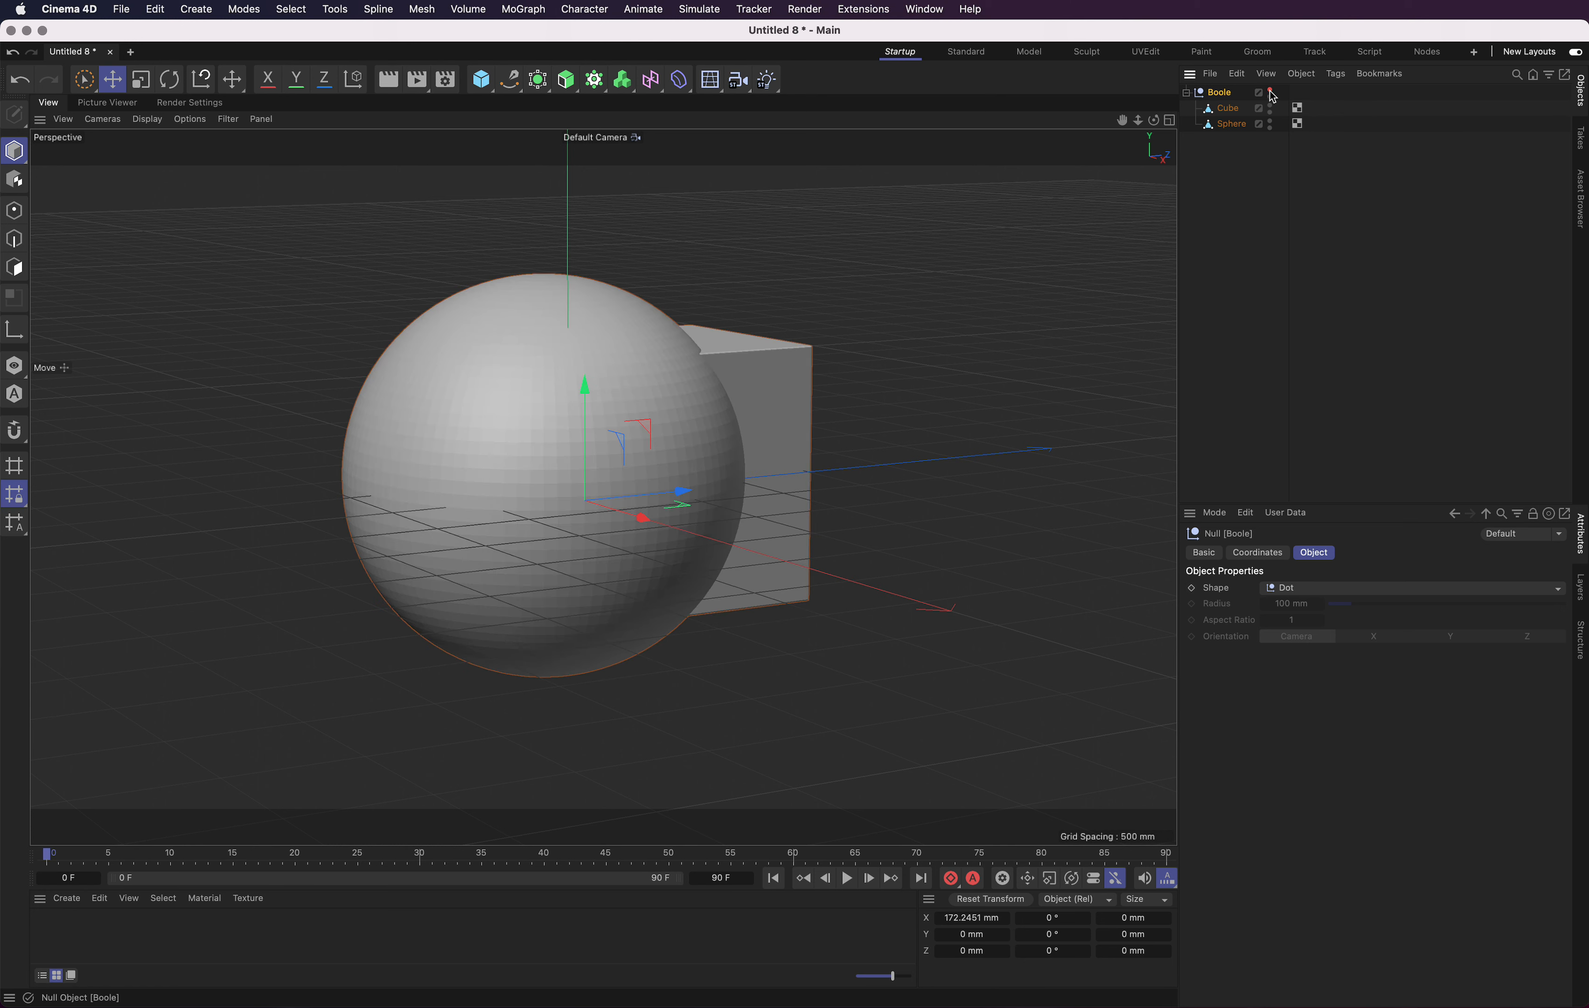
{"action": "left_click", "coordinate": [1271, 93]}
{"action": "left_click", "coordinate": [1272, 93]}
{"action": "left_click", "coordinate": [1272, 93]}
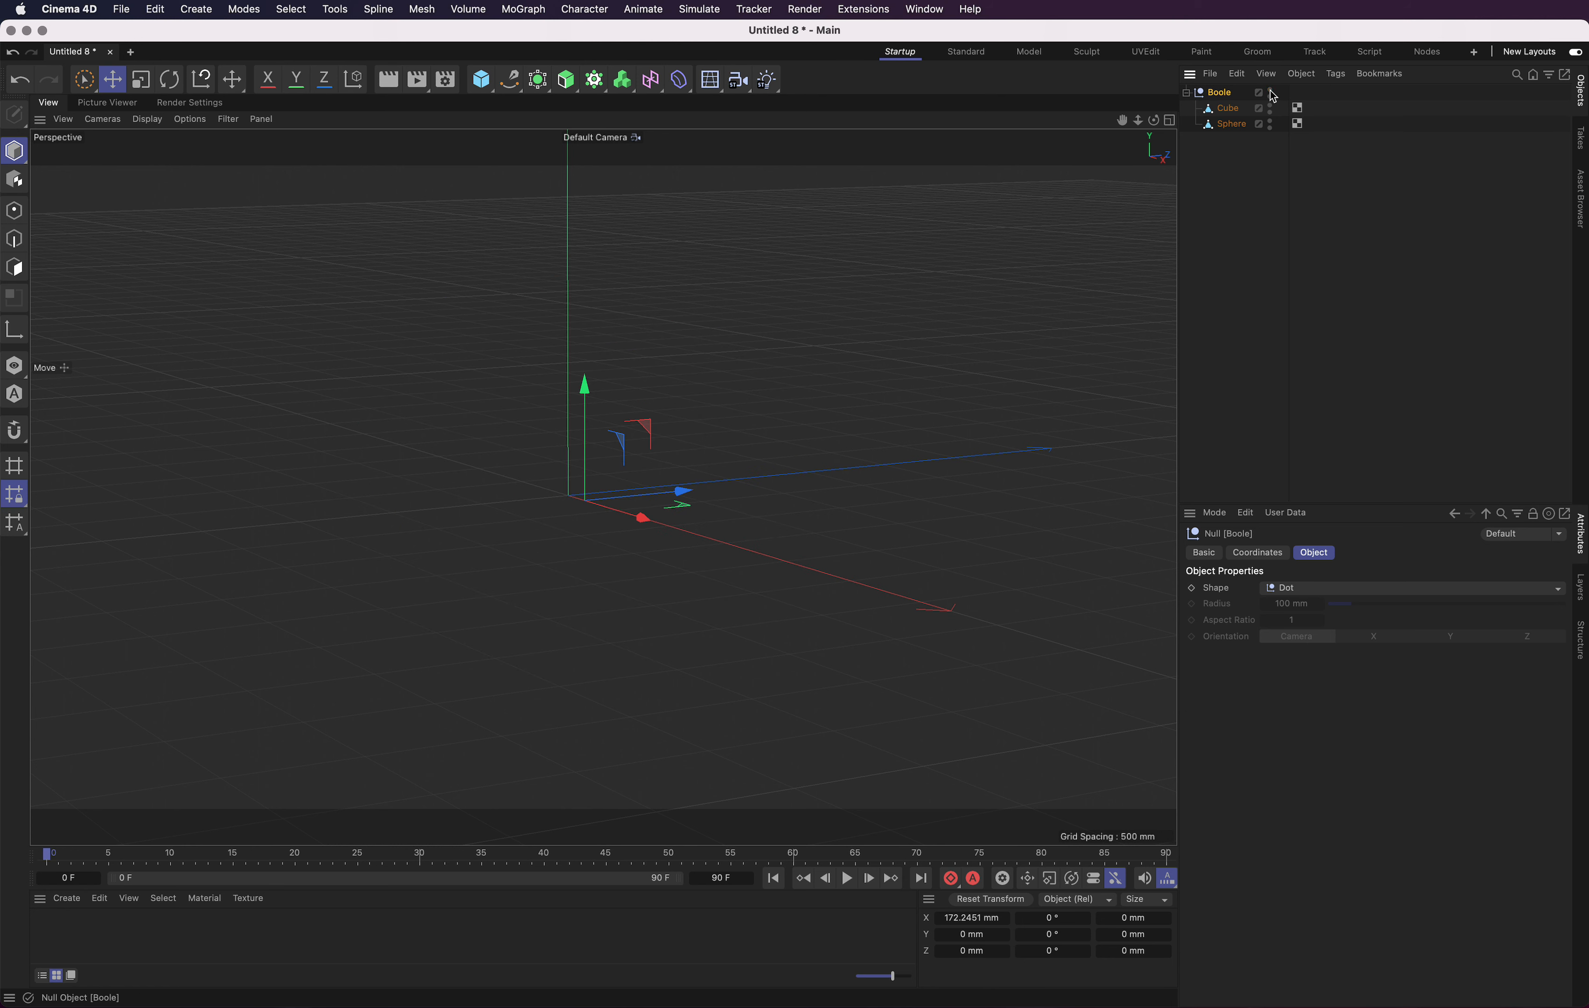
{"action": "left_click", "coordinate": [1271, 93]}
{"action": "left_click", "coordinate": [1271, 93]}
Try forcing the cube and sphere visible in the viewport under the hidden Boole parent, and reset both to default.
{"action": "left_click", "coordinate": [1271, 108]}
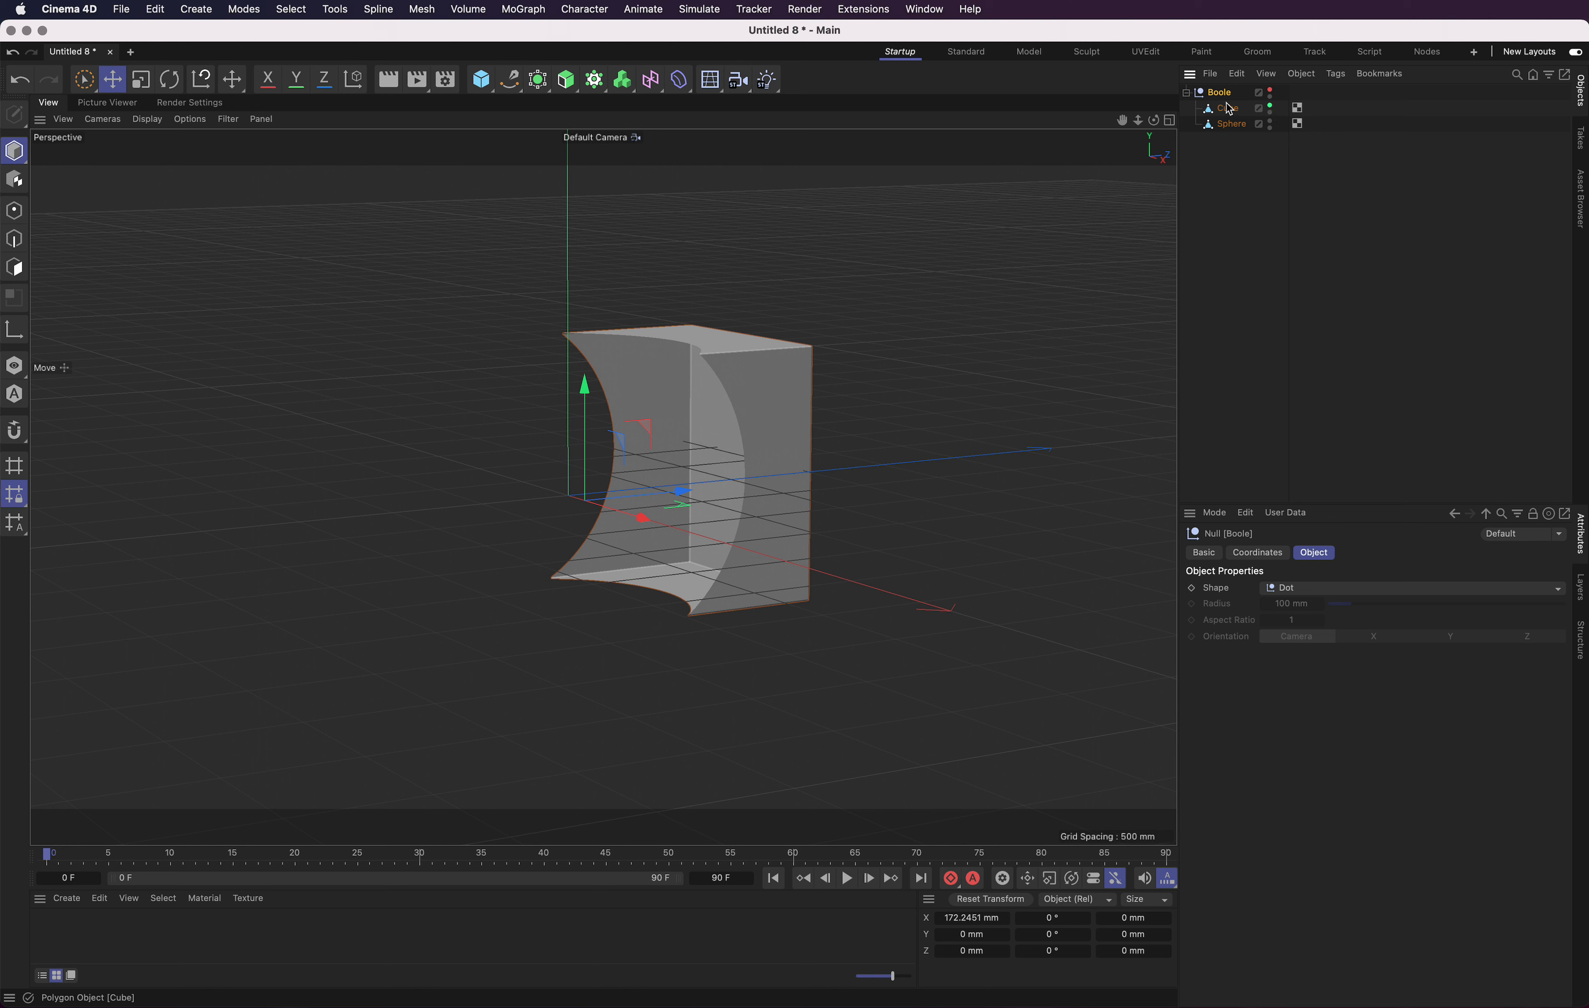
{"action": "left_click", "coordinate": [1271, 108]}
{"action": "left_click", "coordinate": [1271, 107]}
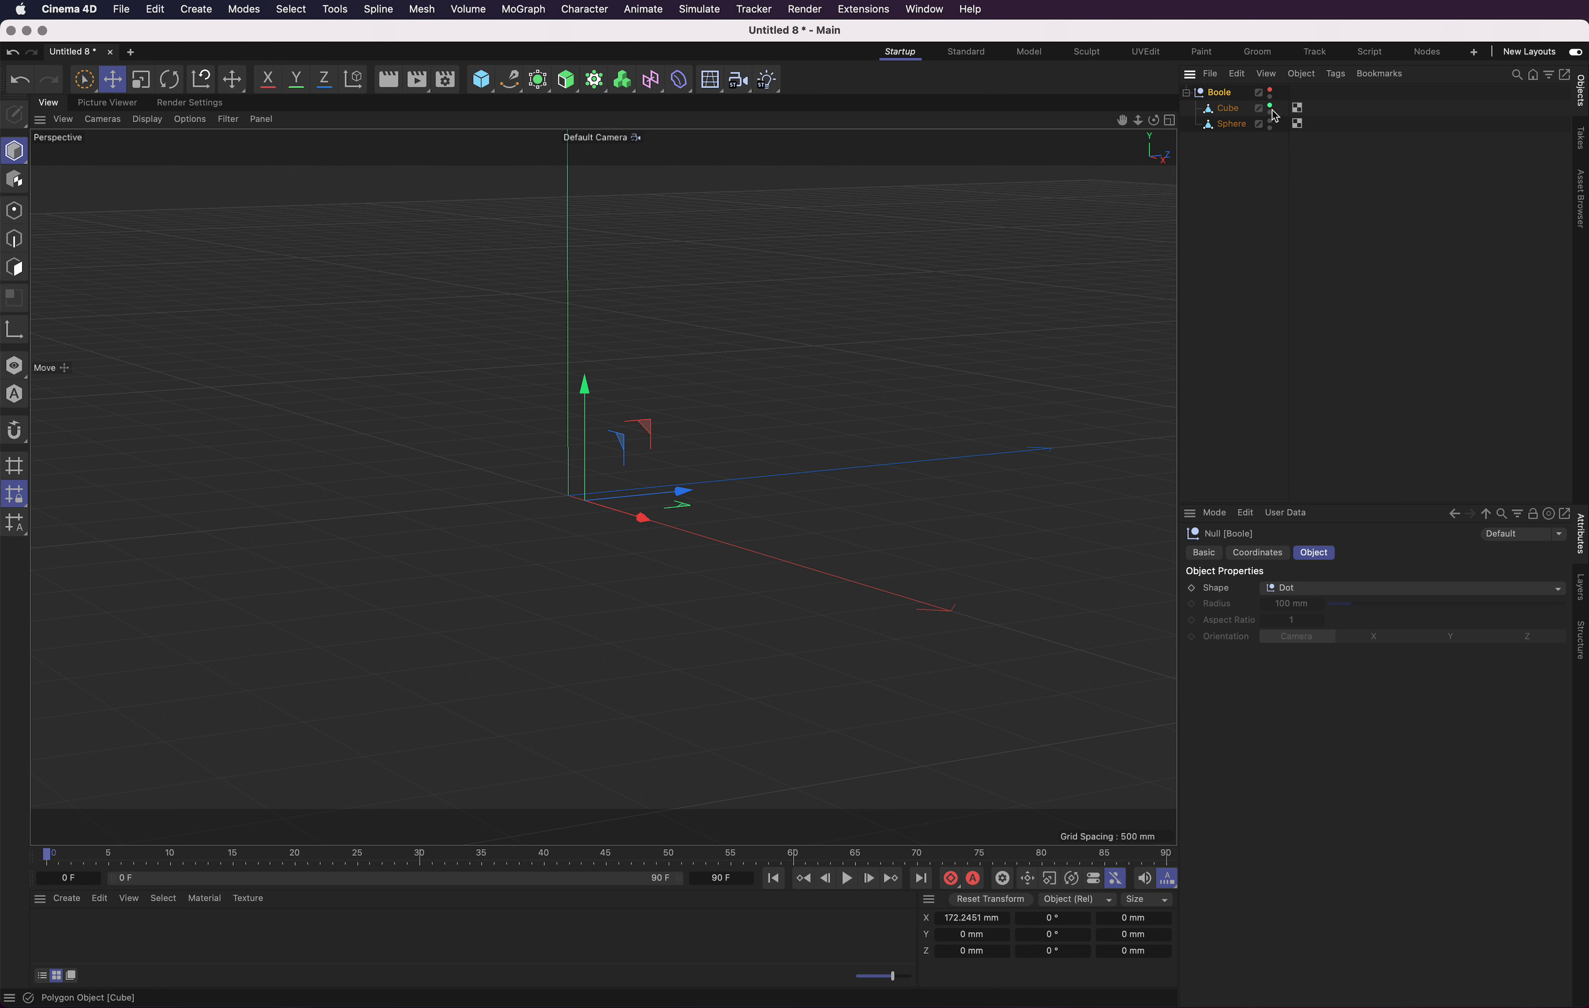
{"action": "left_click", "coordinate": [1271, 109]}
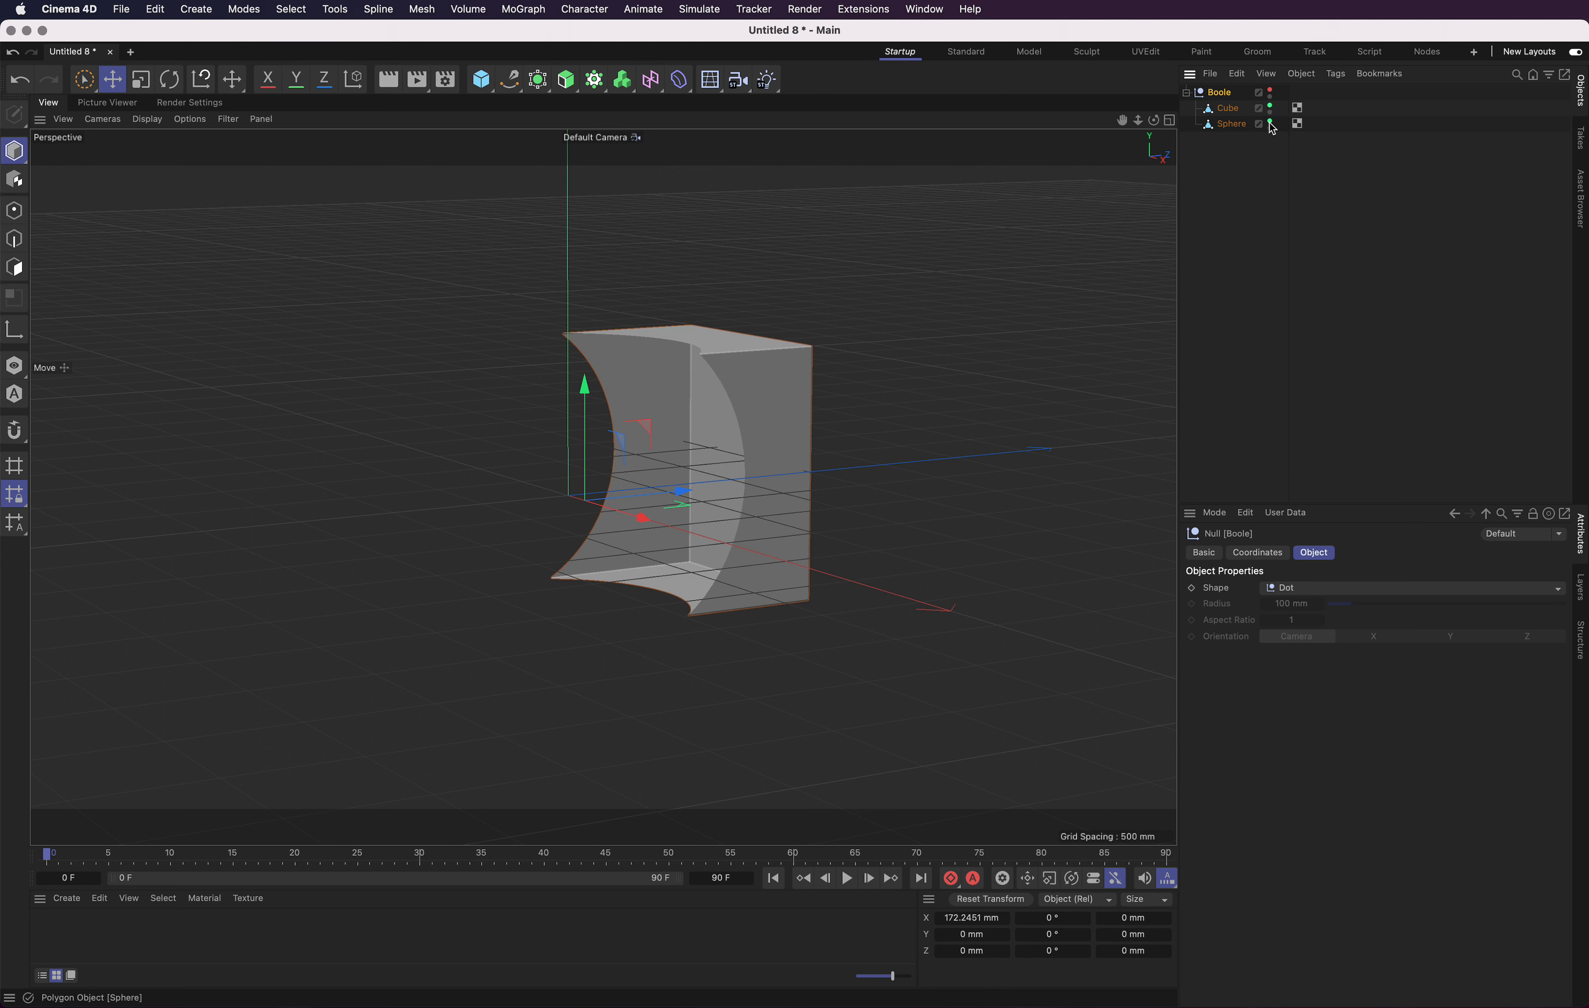
{"action": "left_click", "coordinate": [1271, 123]}
{"action": "left_click", "coordinate": [1272, 125]}
{"action": "left_click", "coordinate": [1272, 109]}
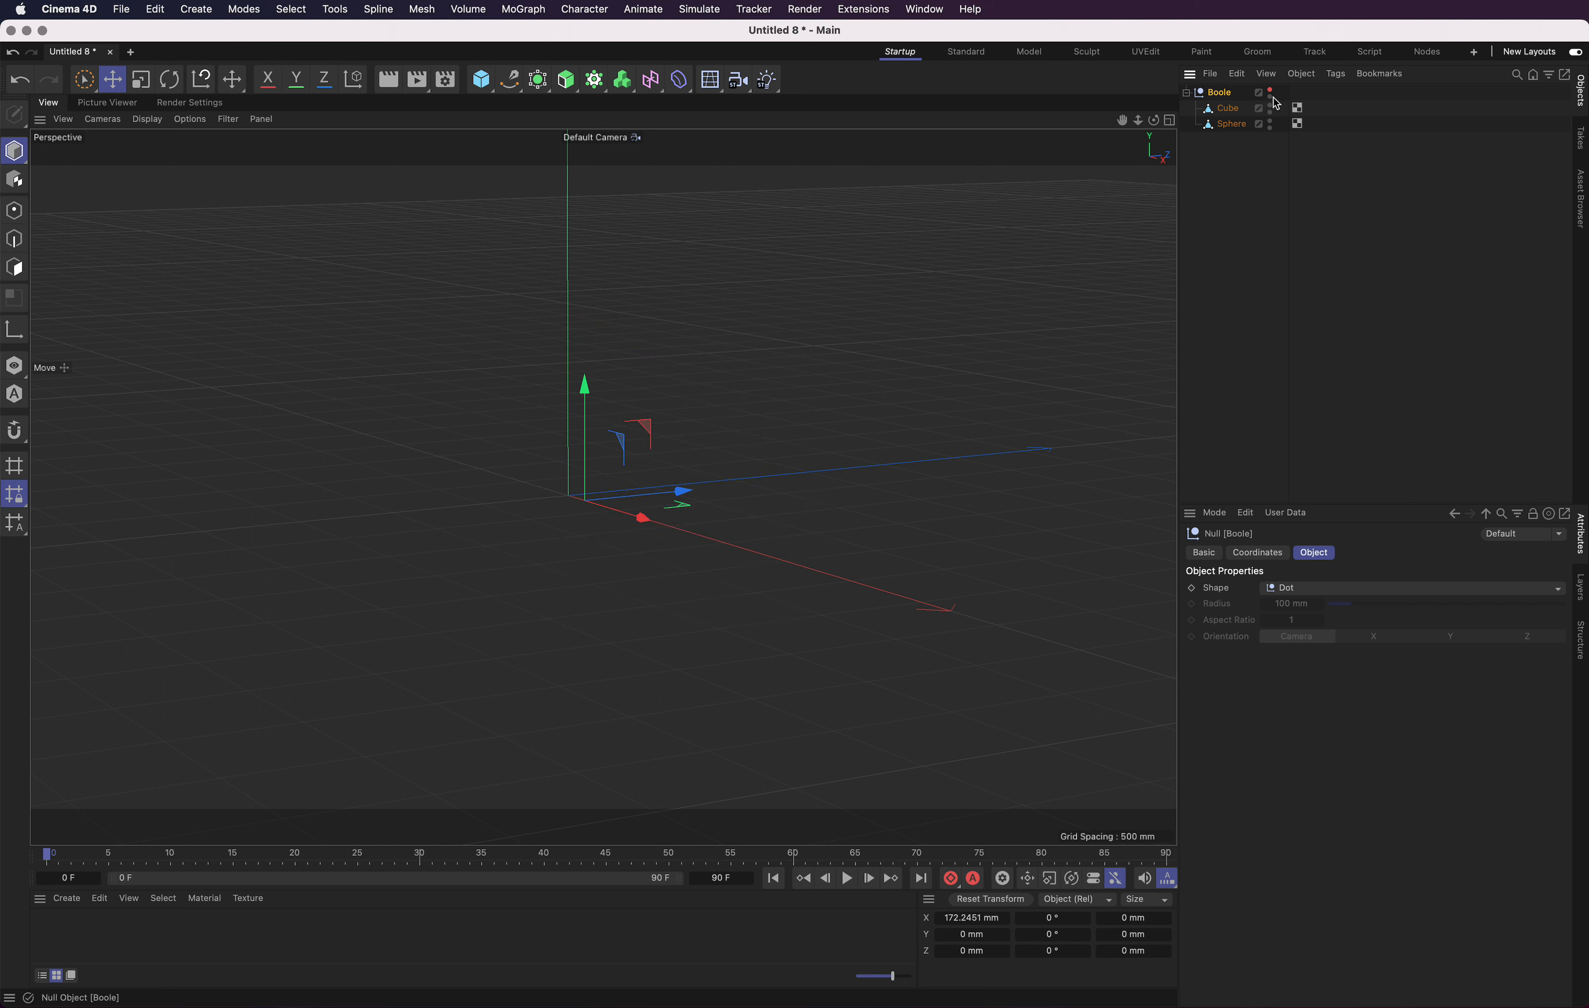
Force the cube visible in the viewport and renderer, and switch the sphere's viewport visibility on and back to default.
{"action": "left_click", "coordinate": [1271, 108]}
{"action": "left_click", "coordinate": [1271, 107]}
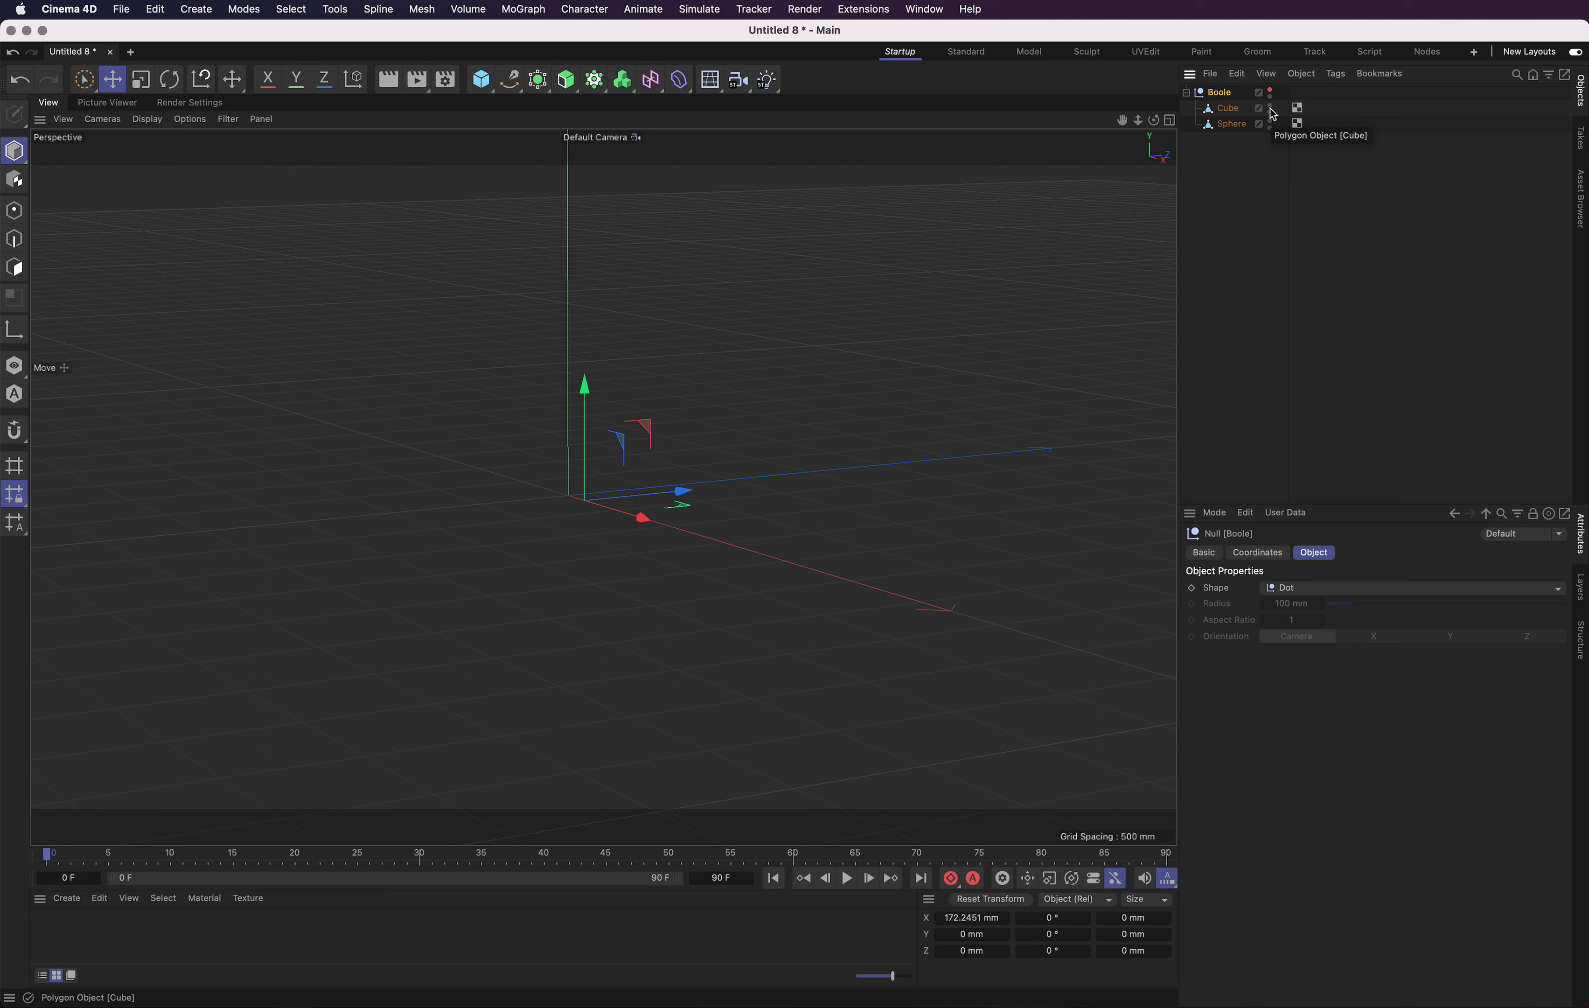
{"action": "left_click", "coordinate": [1271, 107]}
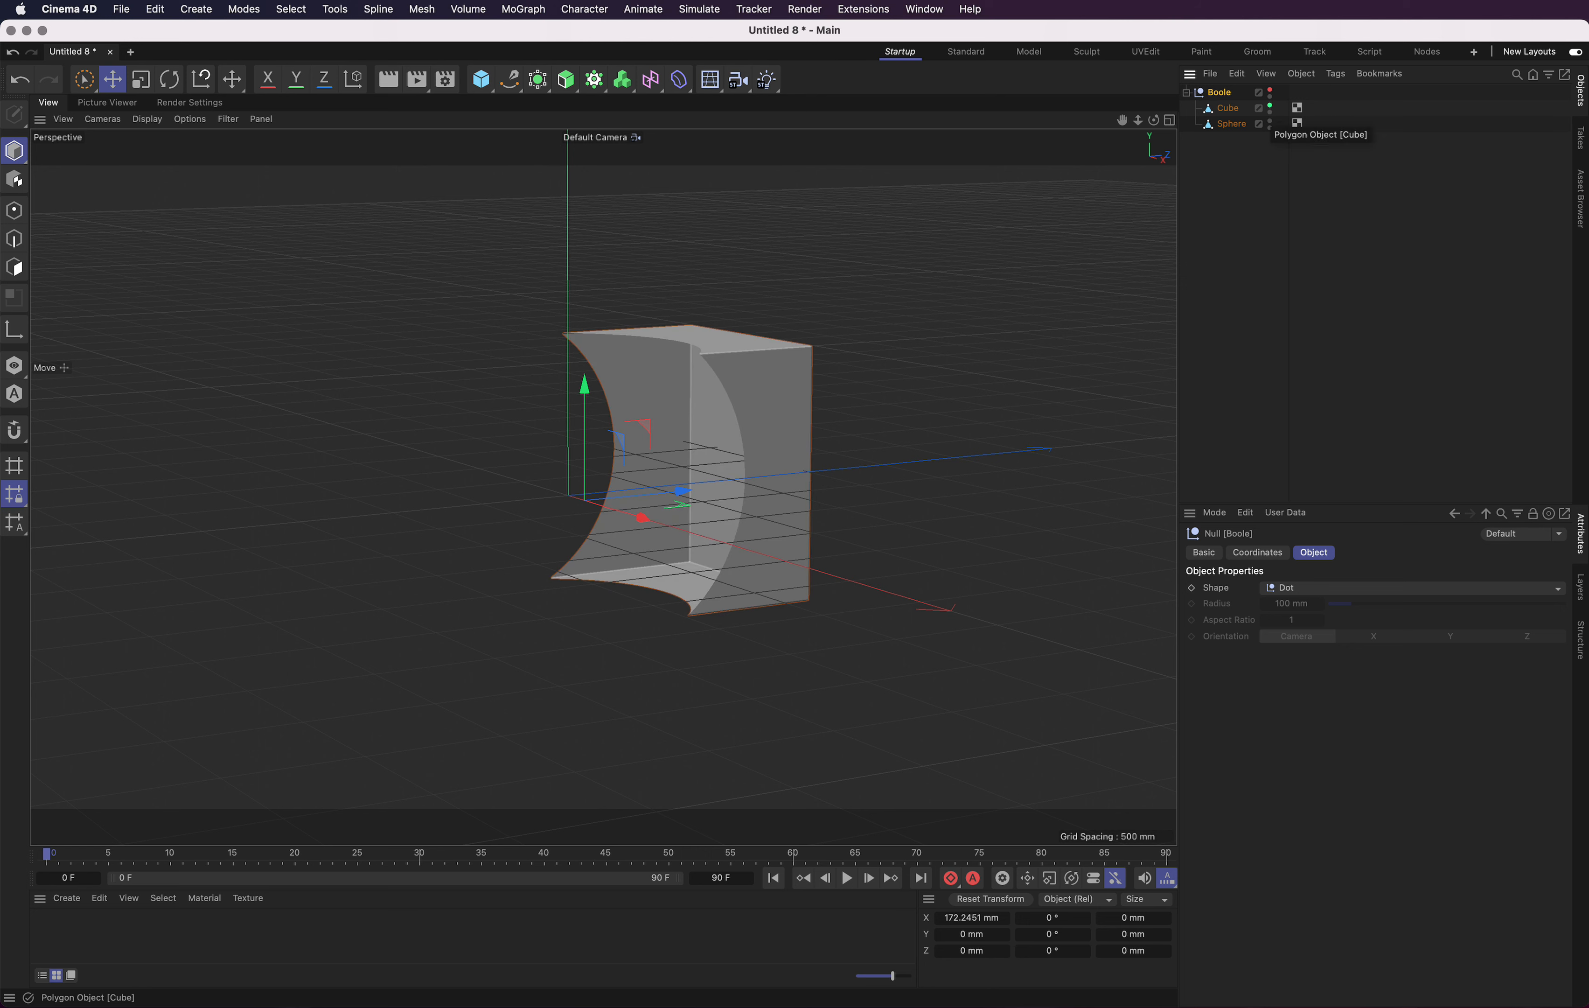
{"action": "left_click", "coordinate": [1271, 122]}
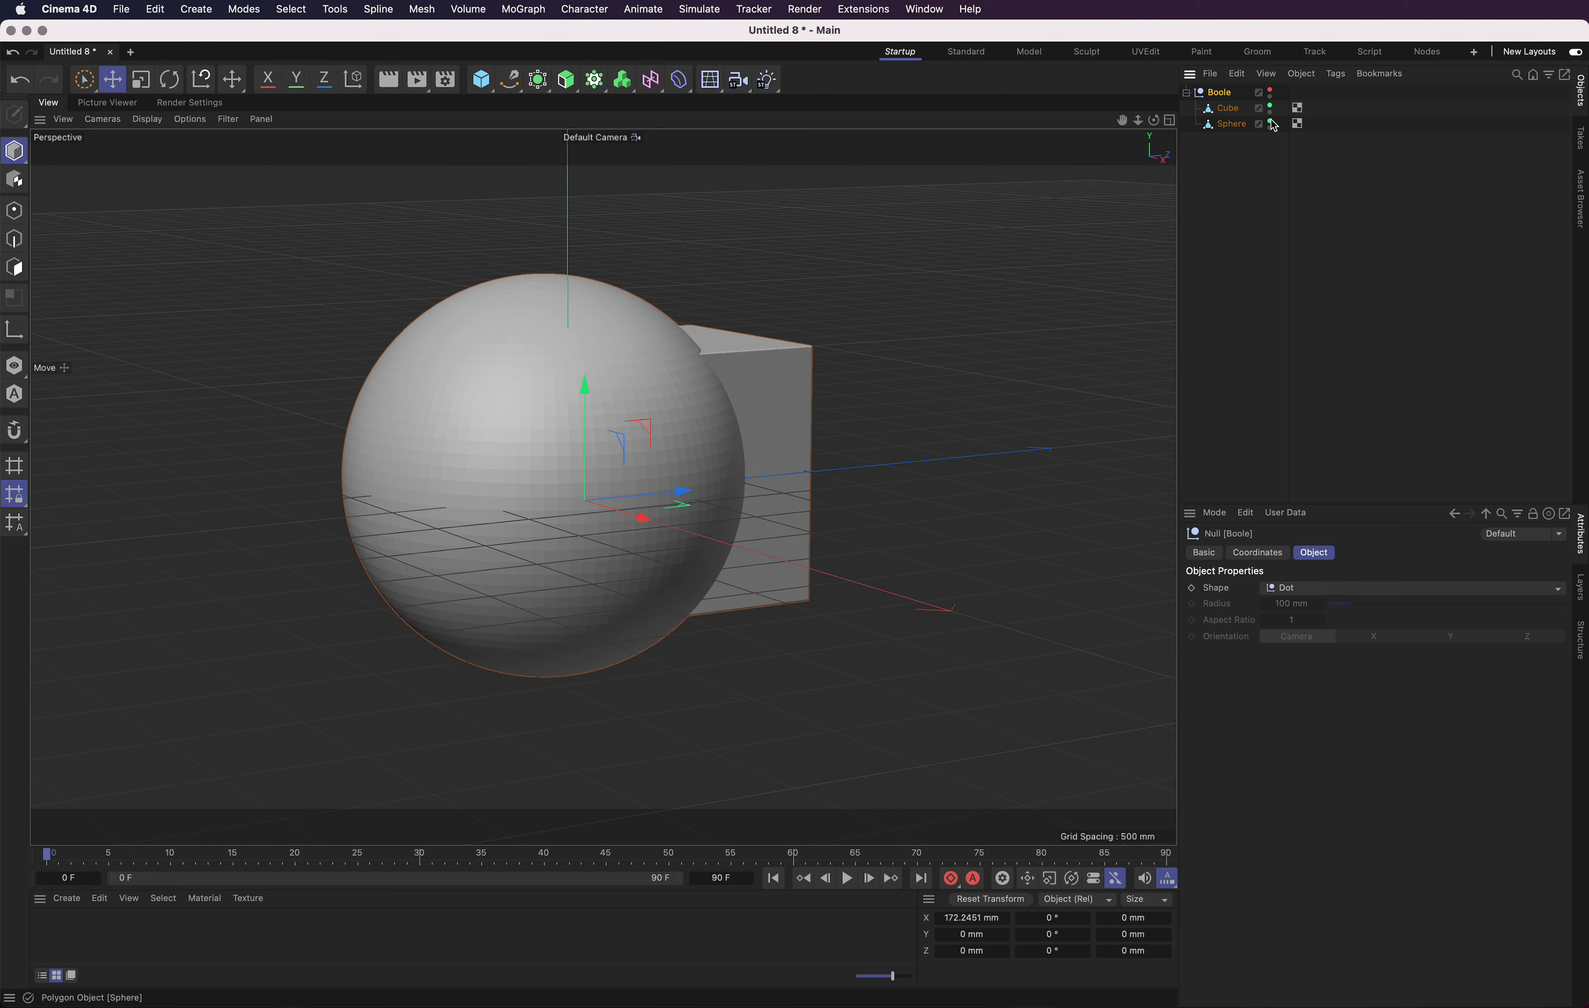
{"action": "left_click", "coordinate": [1271, 124]}
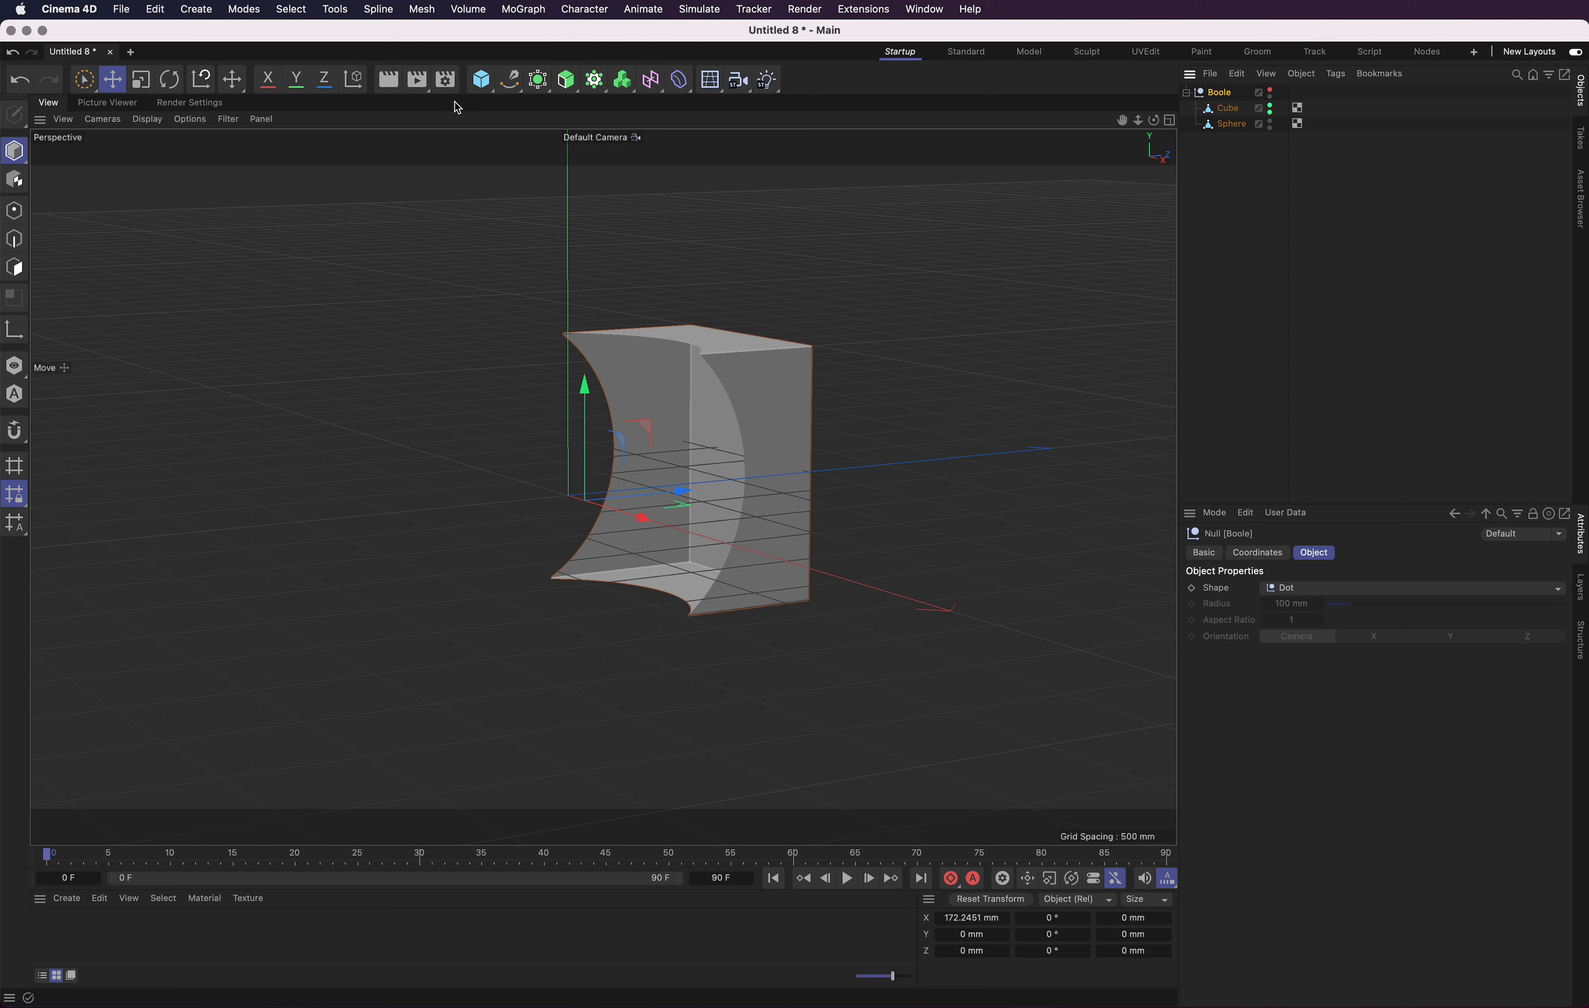
Start an interactive render region with nothing selected, and disable Global Illumination and Ambient Occlusion in the render settings.
{"action": "key", "text": "alt+r"}
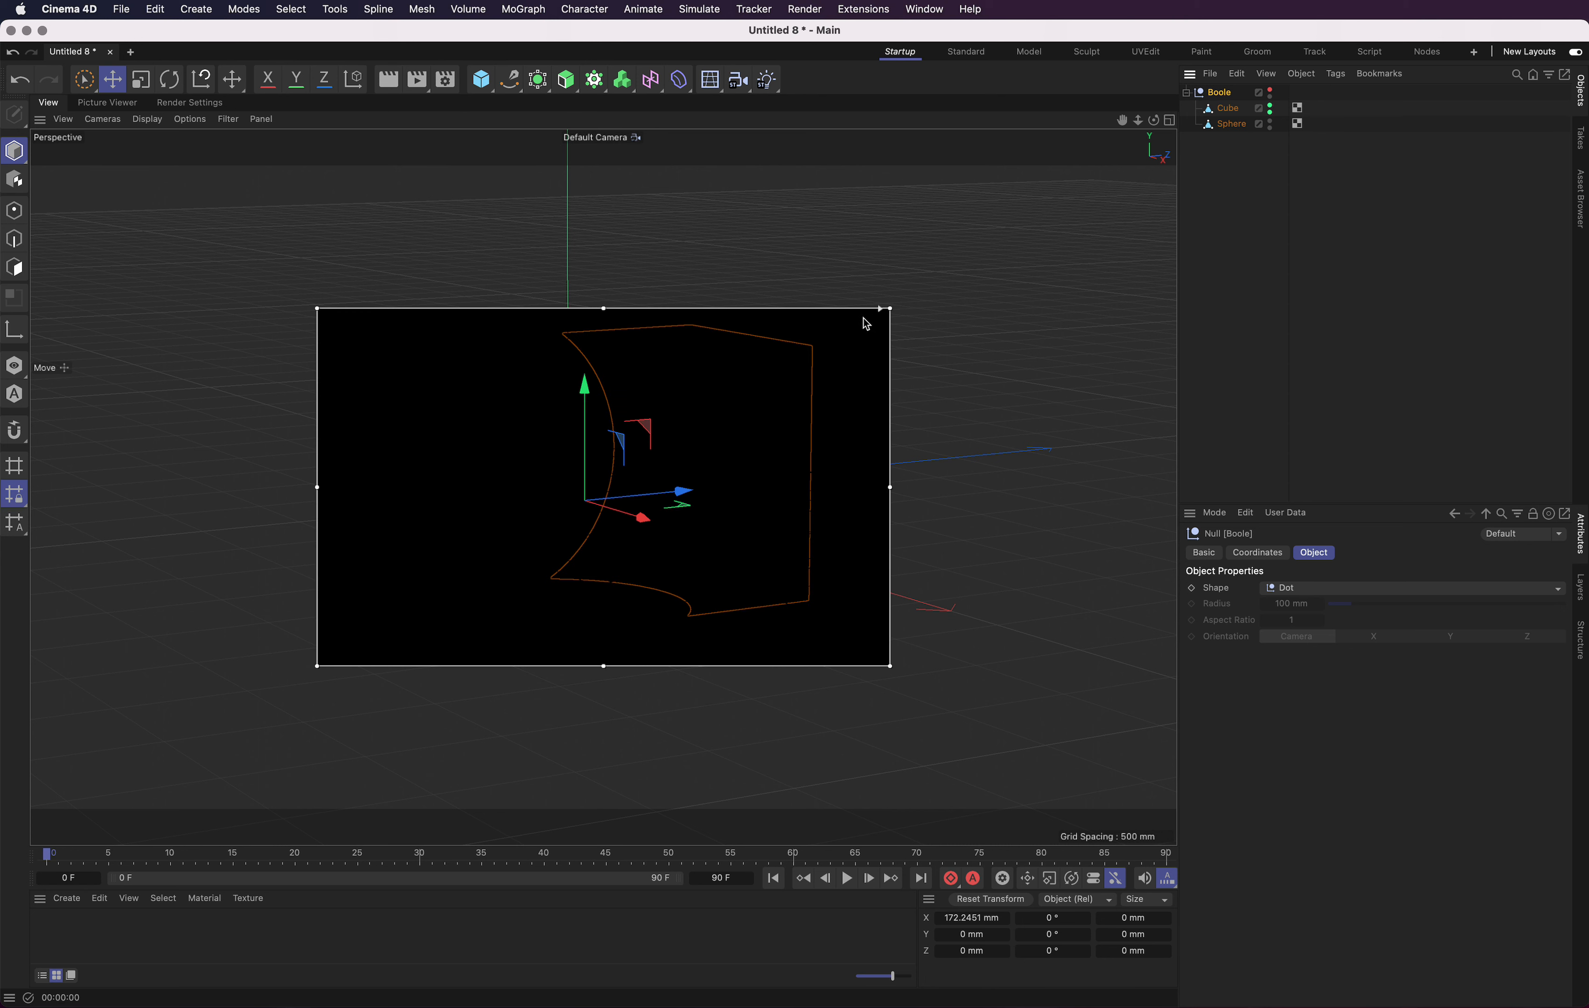
{"action": "left_click", "coordinate": [1229, 275]}
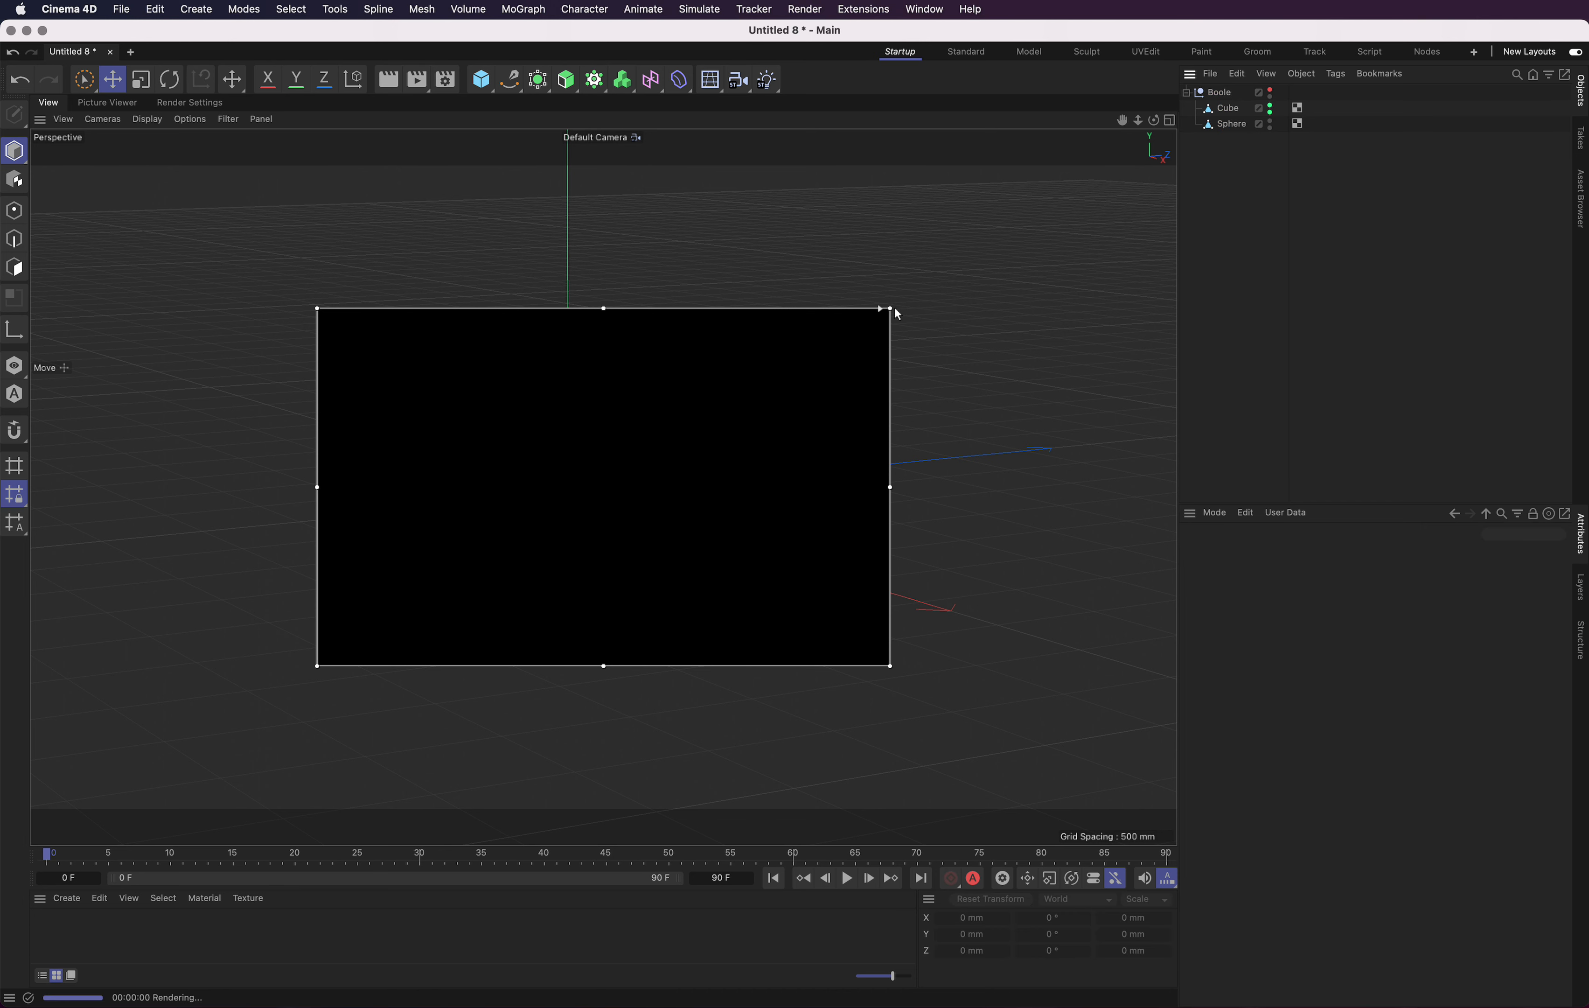
{"action": "left_click", "coordinate": [190, 103]}
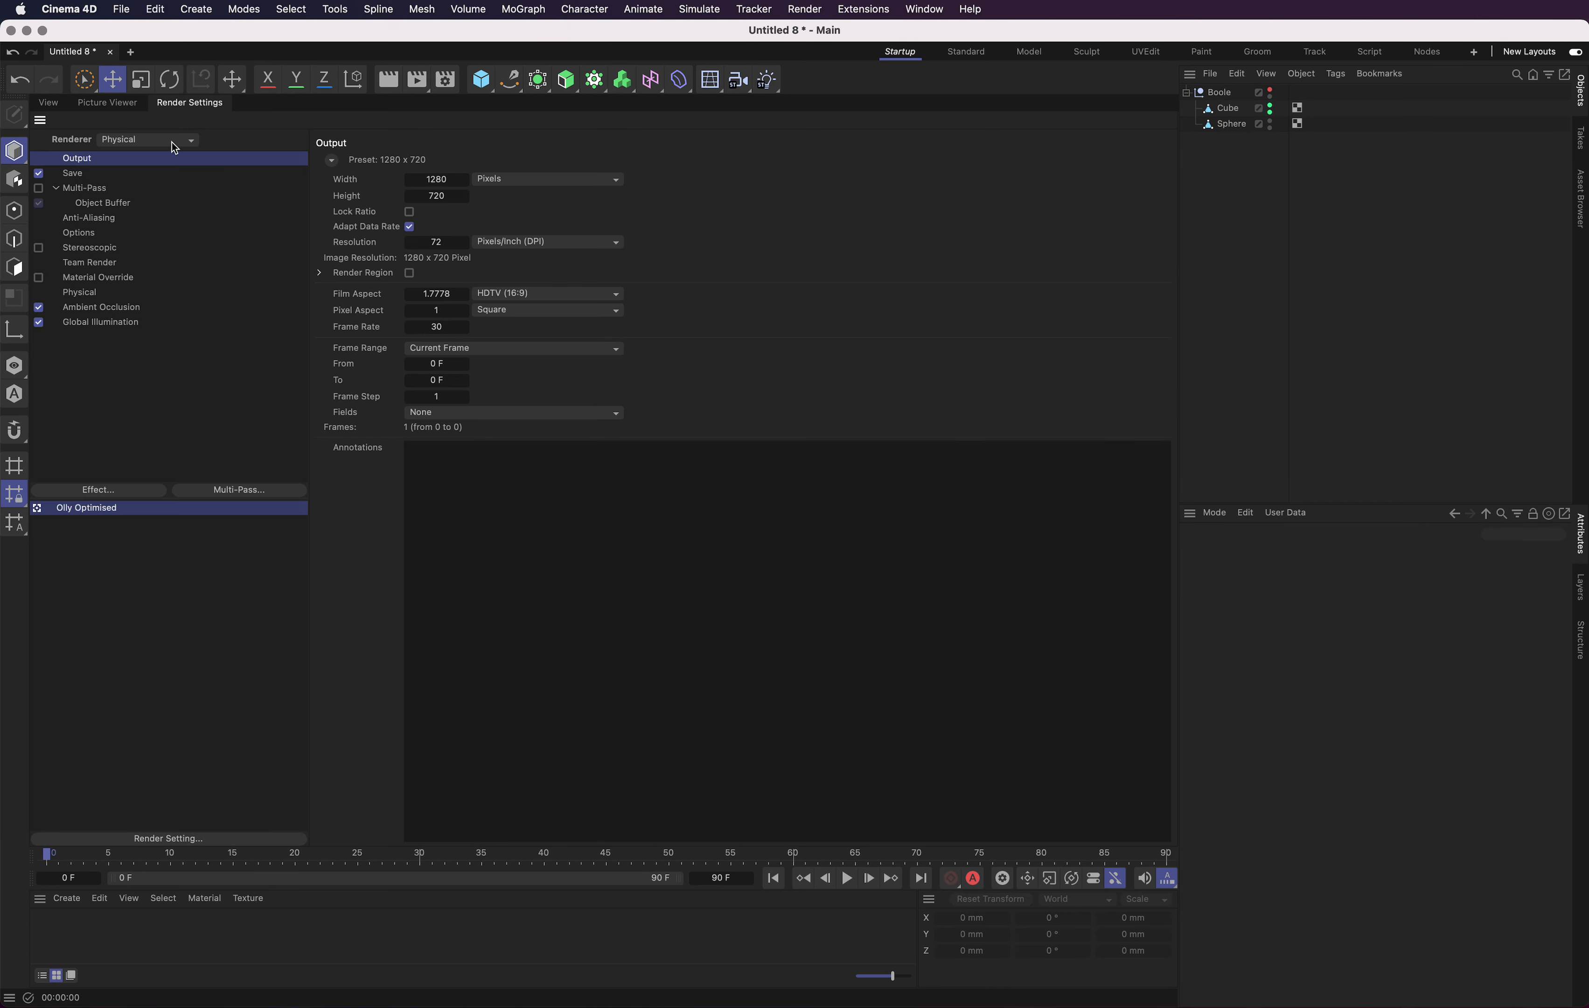
{"action": "left_click", "coordinate": [38, 322]}
{"action": "left_click", "coordinate": [37, 307]}
{"action": "left_click", "coordinate": [48, 103]}
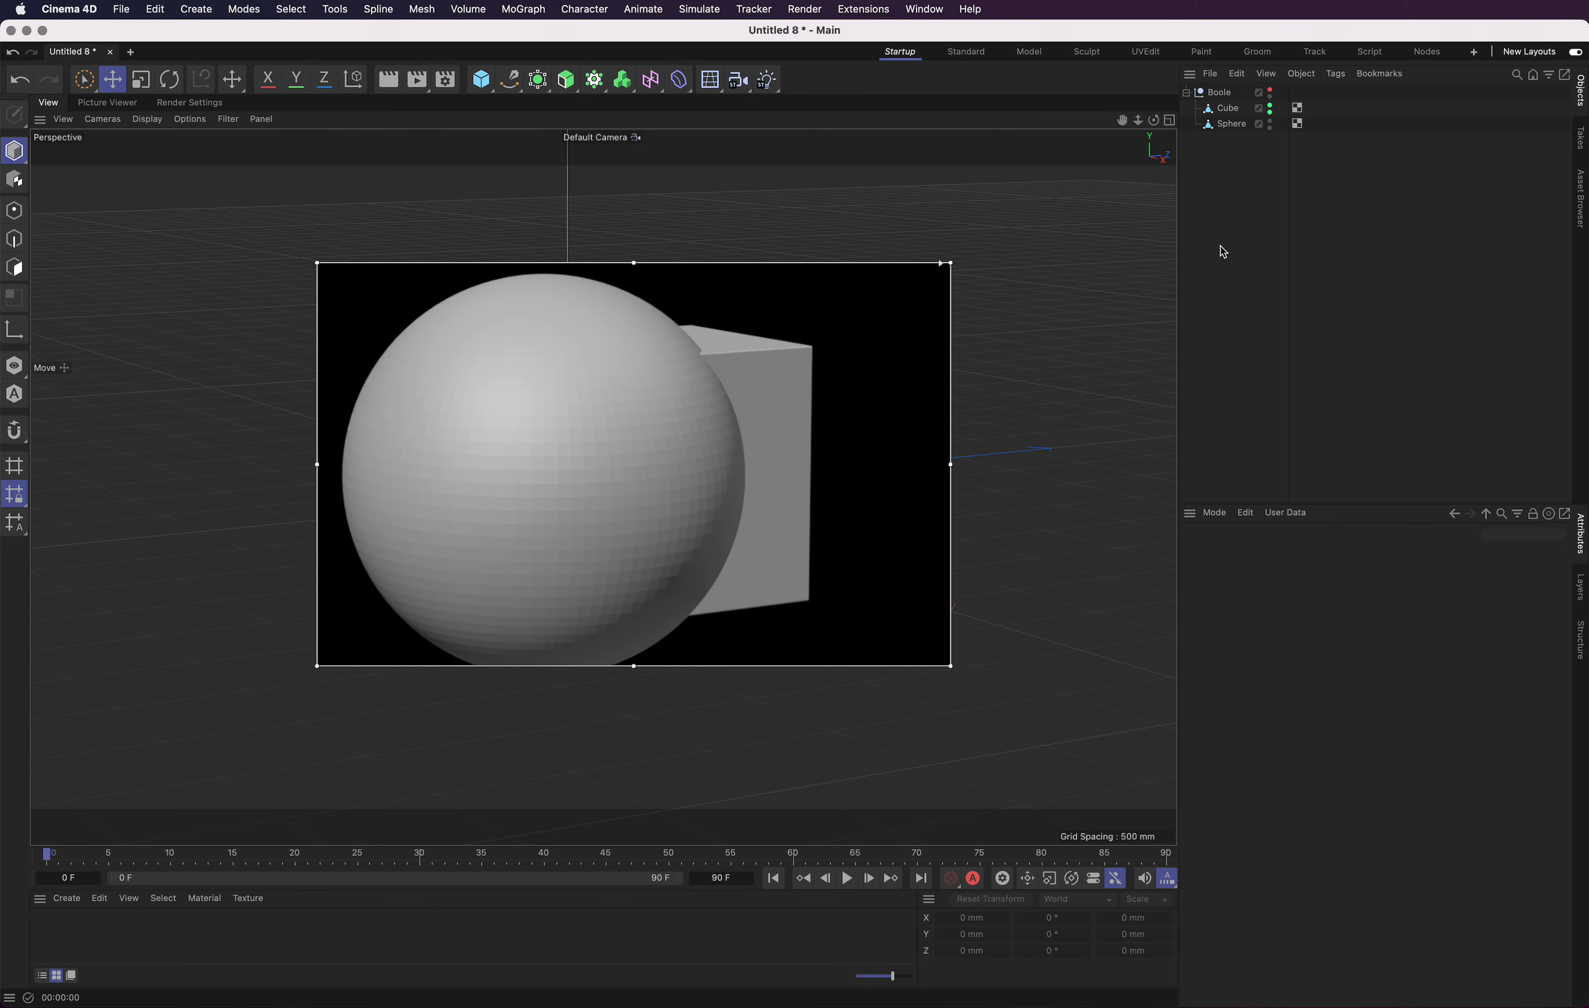
Enlarge the render region around both shapes, and refresh it with the Boole parent's renderer visibility turned off.
{"action": "left_click_drag", "start_coordinate": [953, 673], "coordinate": [968, 767]}
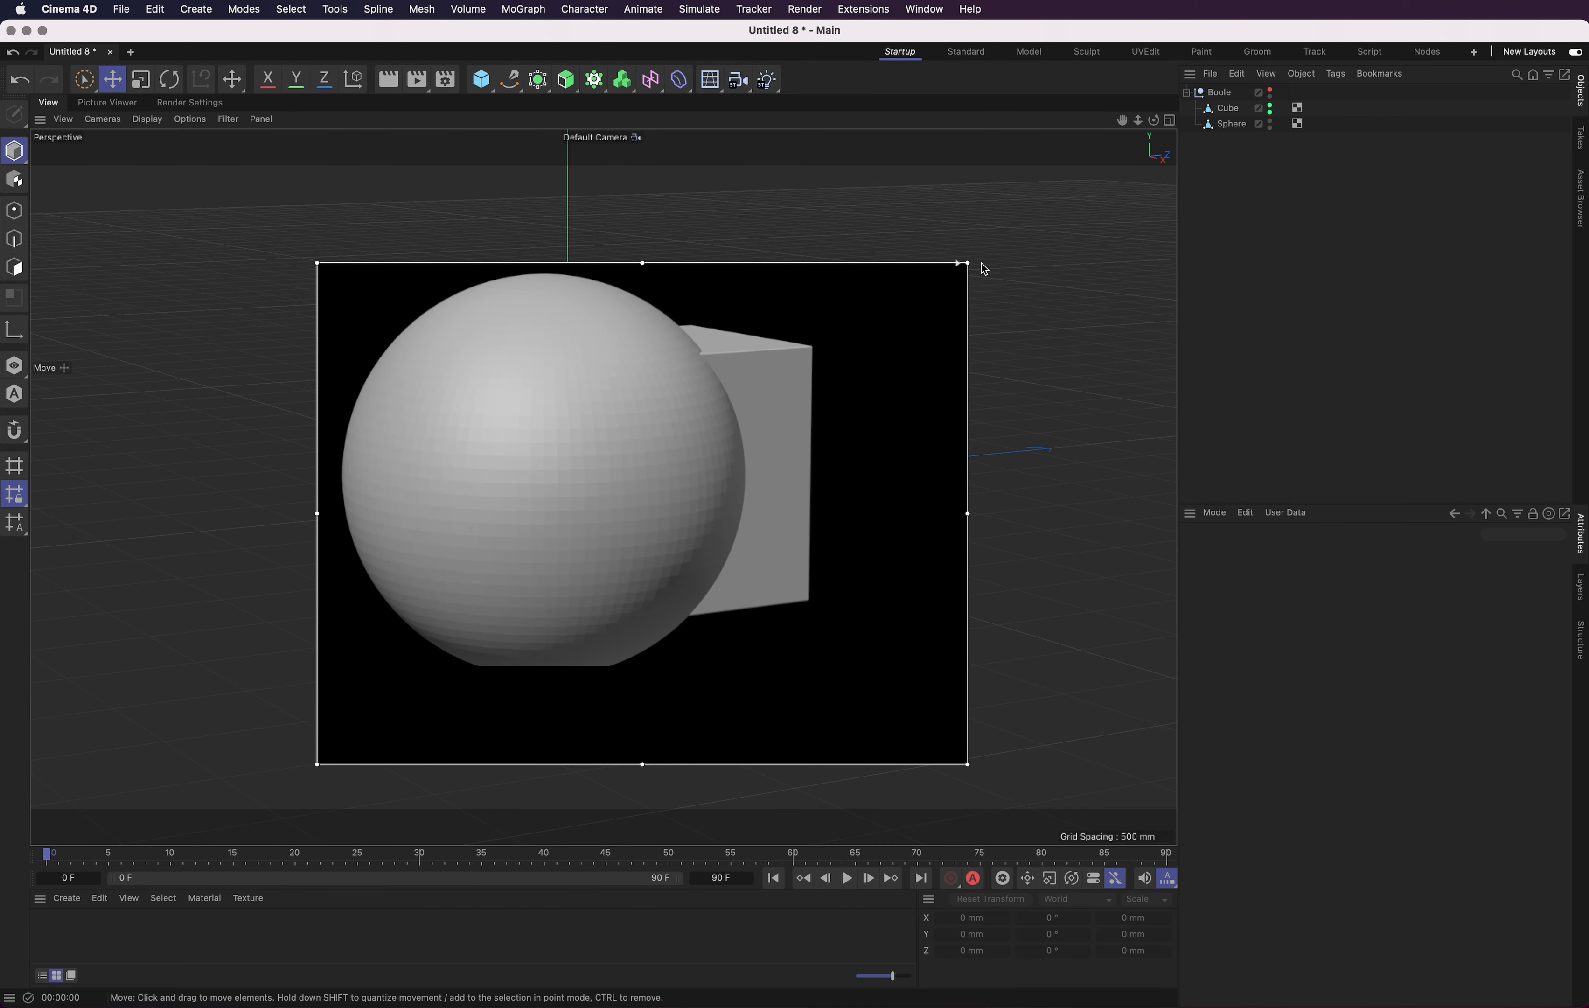
{"action": "left_click_drag", "start_coordinate": [969, 262], "coordinate": [992, 168]}
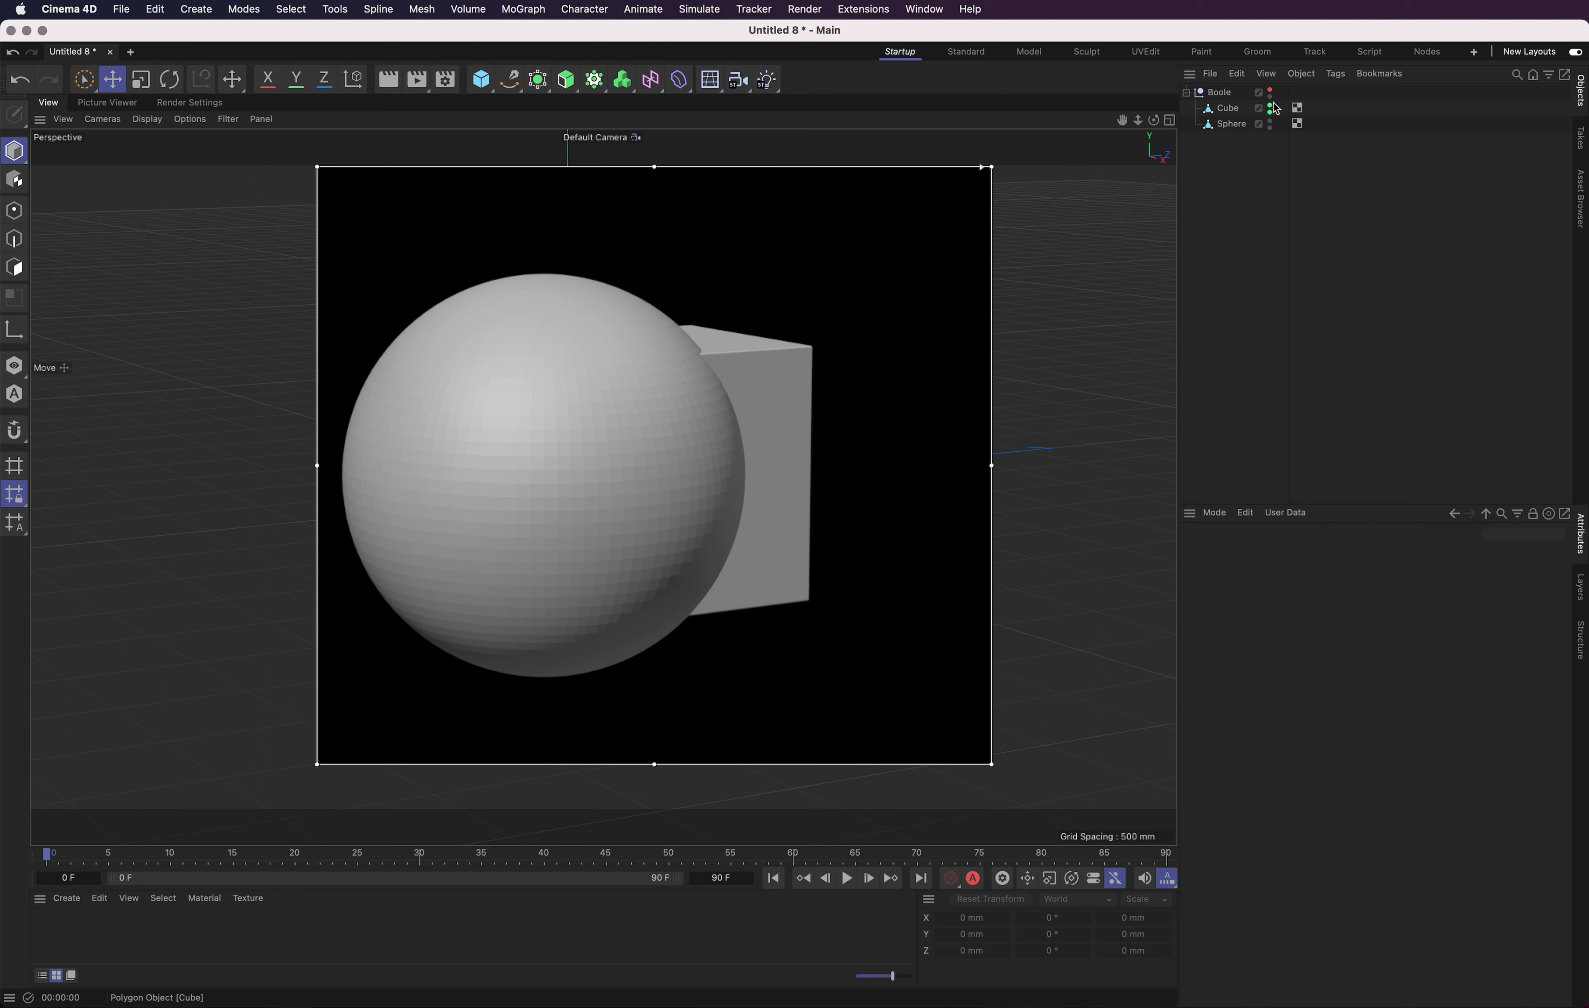
{"action": "key", "text": "alt+r"}
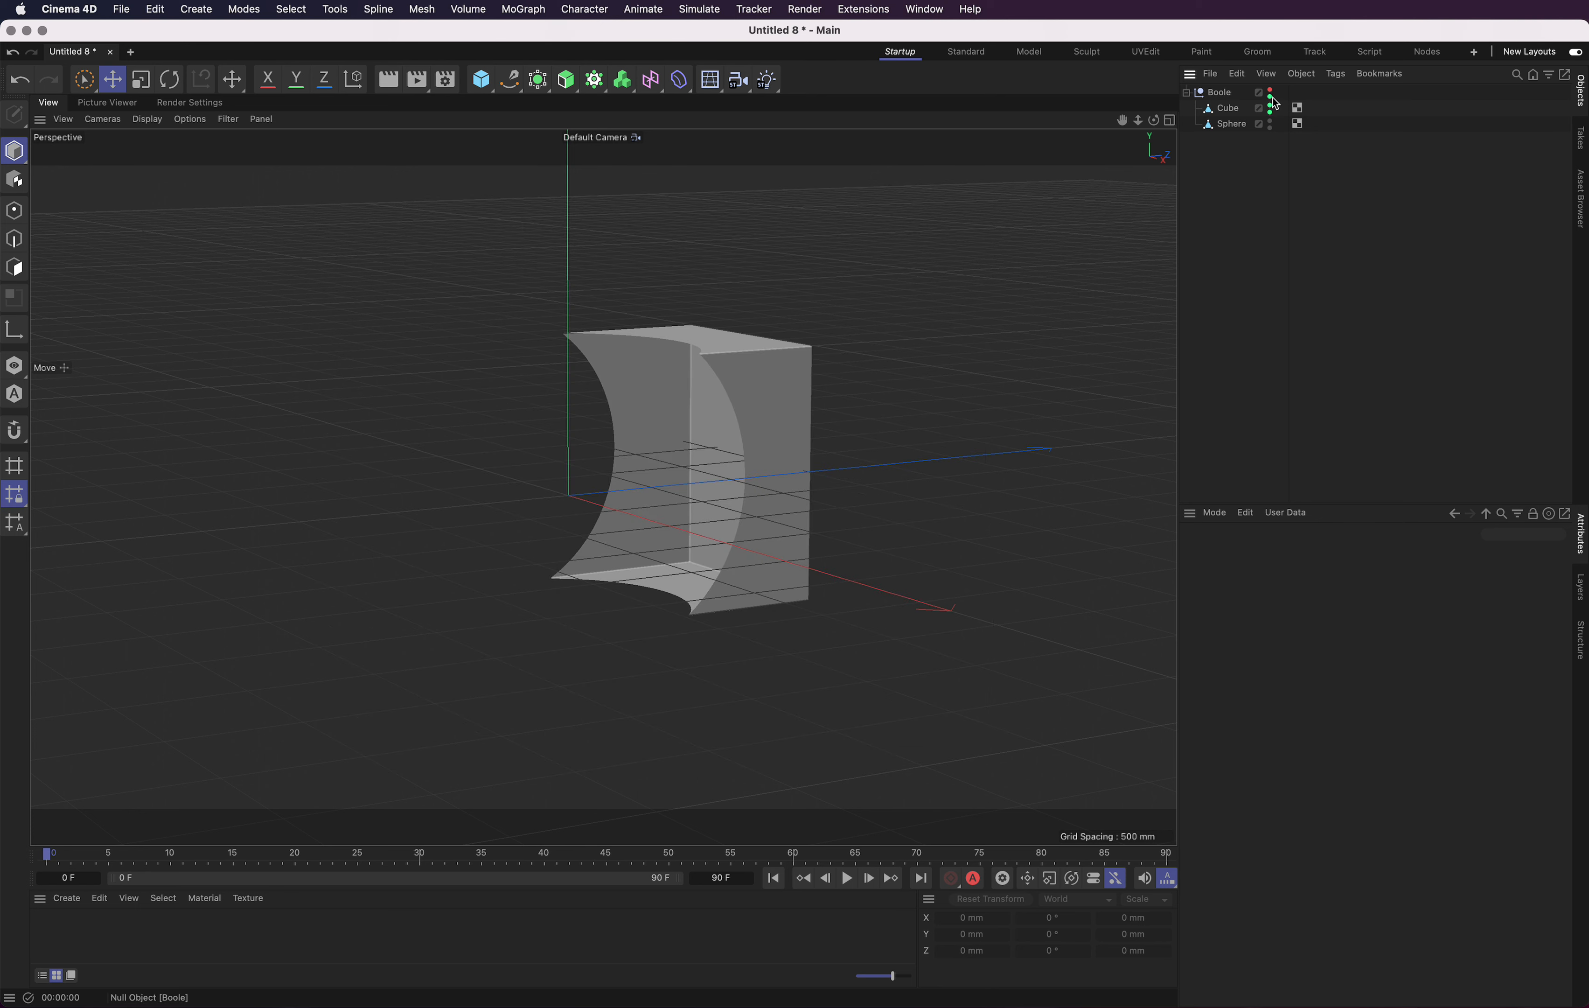
{"action": "key", "text": "alt+r"}
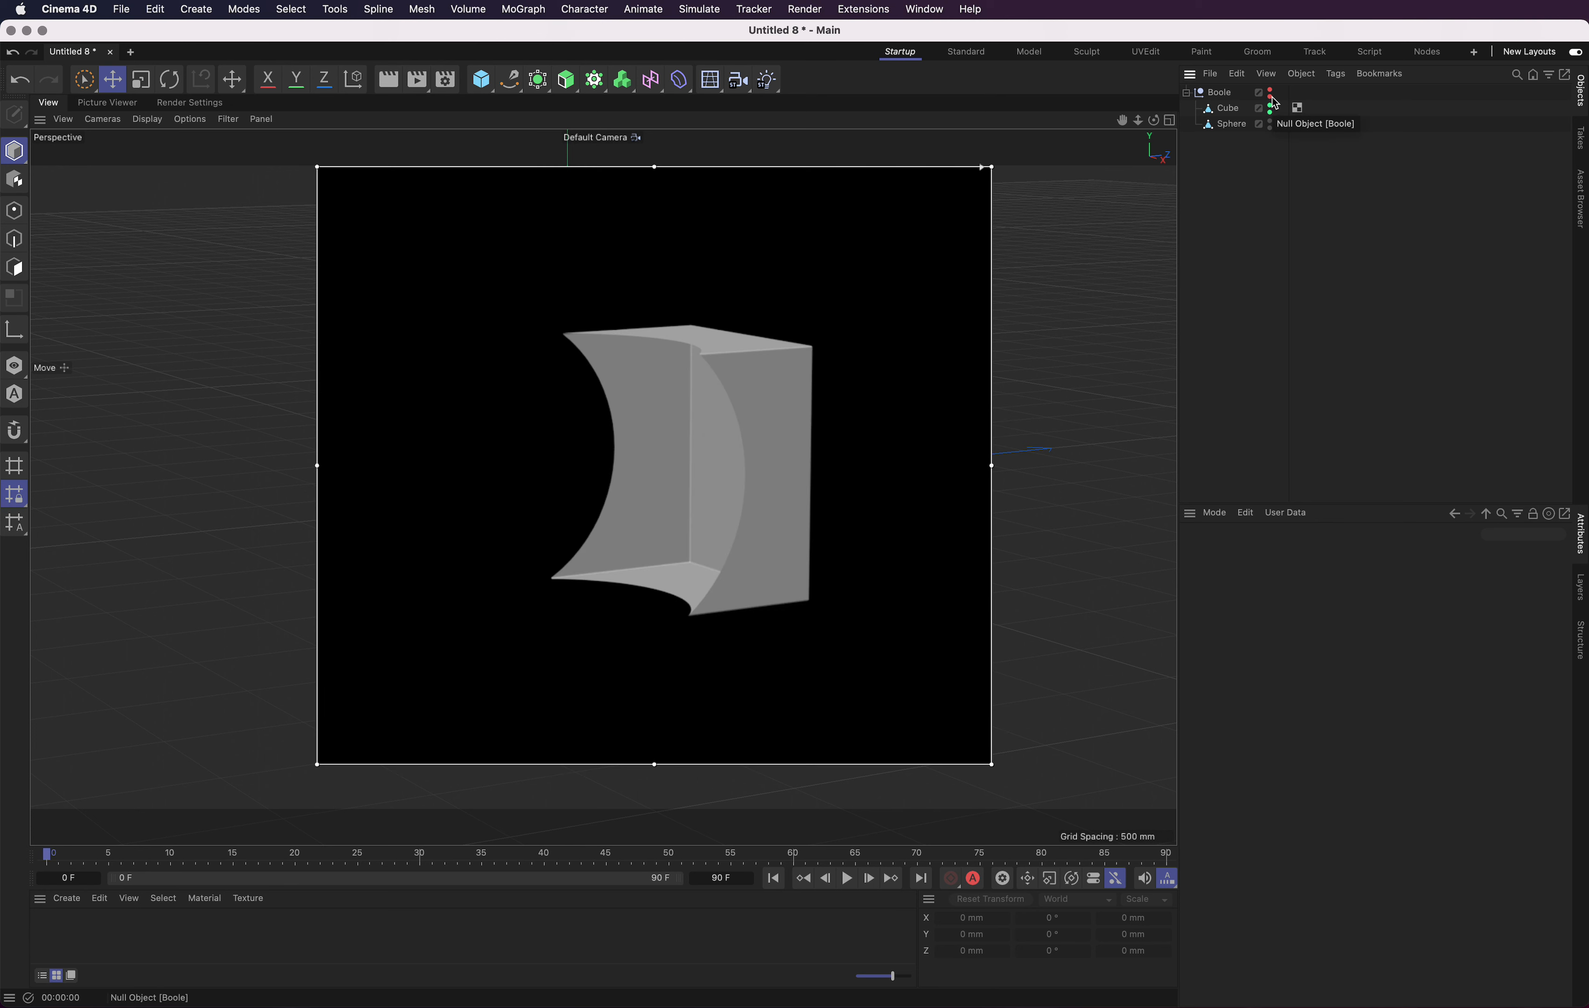
Force the sphere visible in both the viewport and the renderer, and refresh the interactive render region.
{"action": "left_click", "coordinate": [1270, 121]}
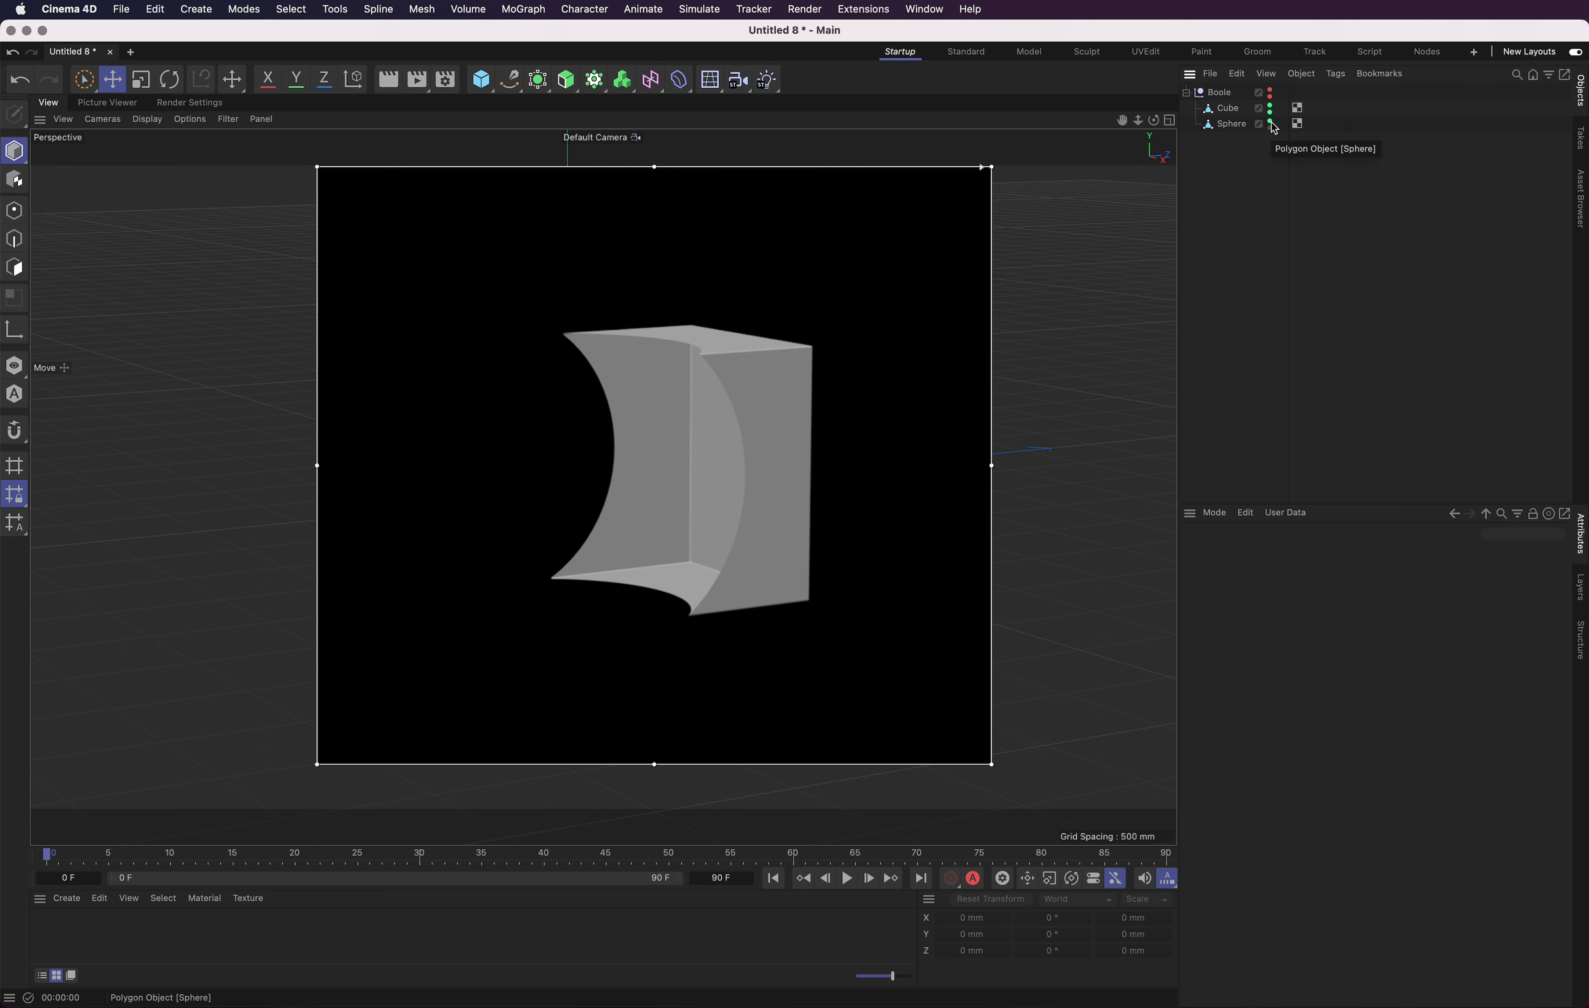
{"action": "key", "text": "alt+r"}
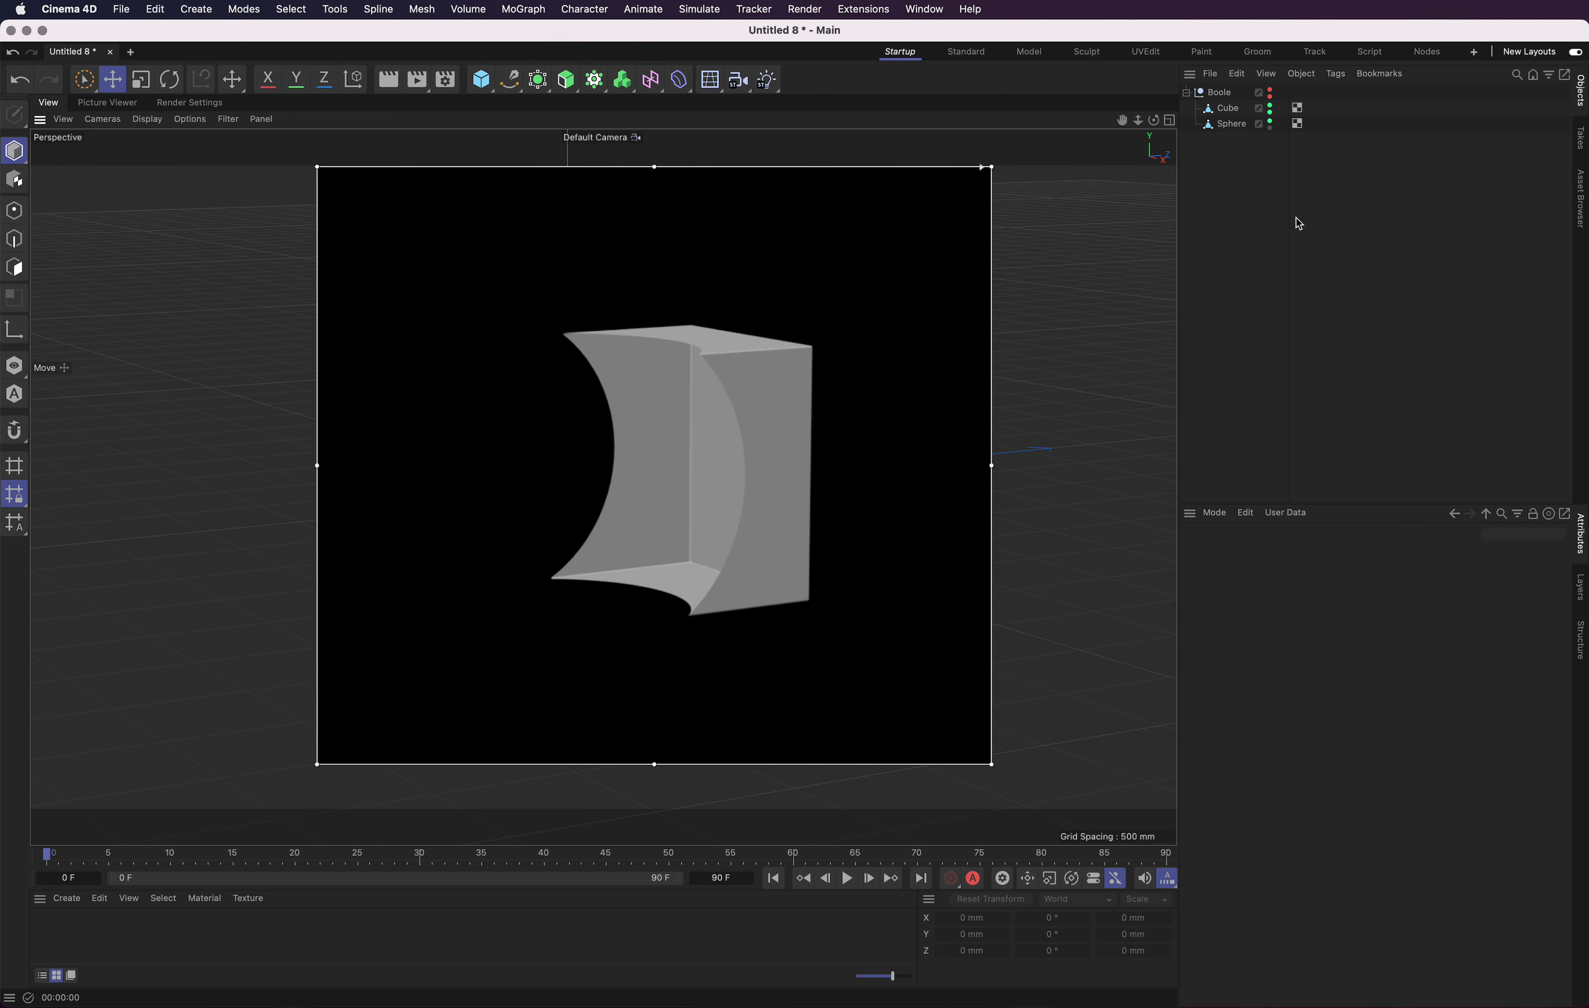
{"action": "key", "text": "alt+r"}
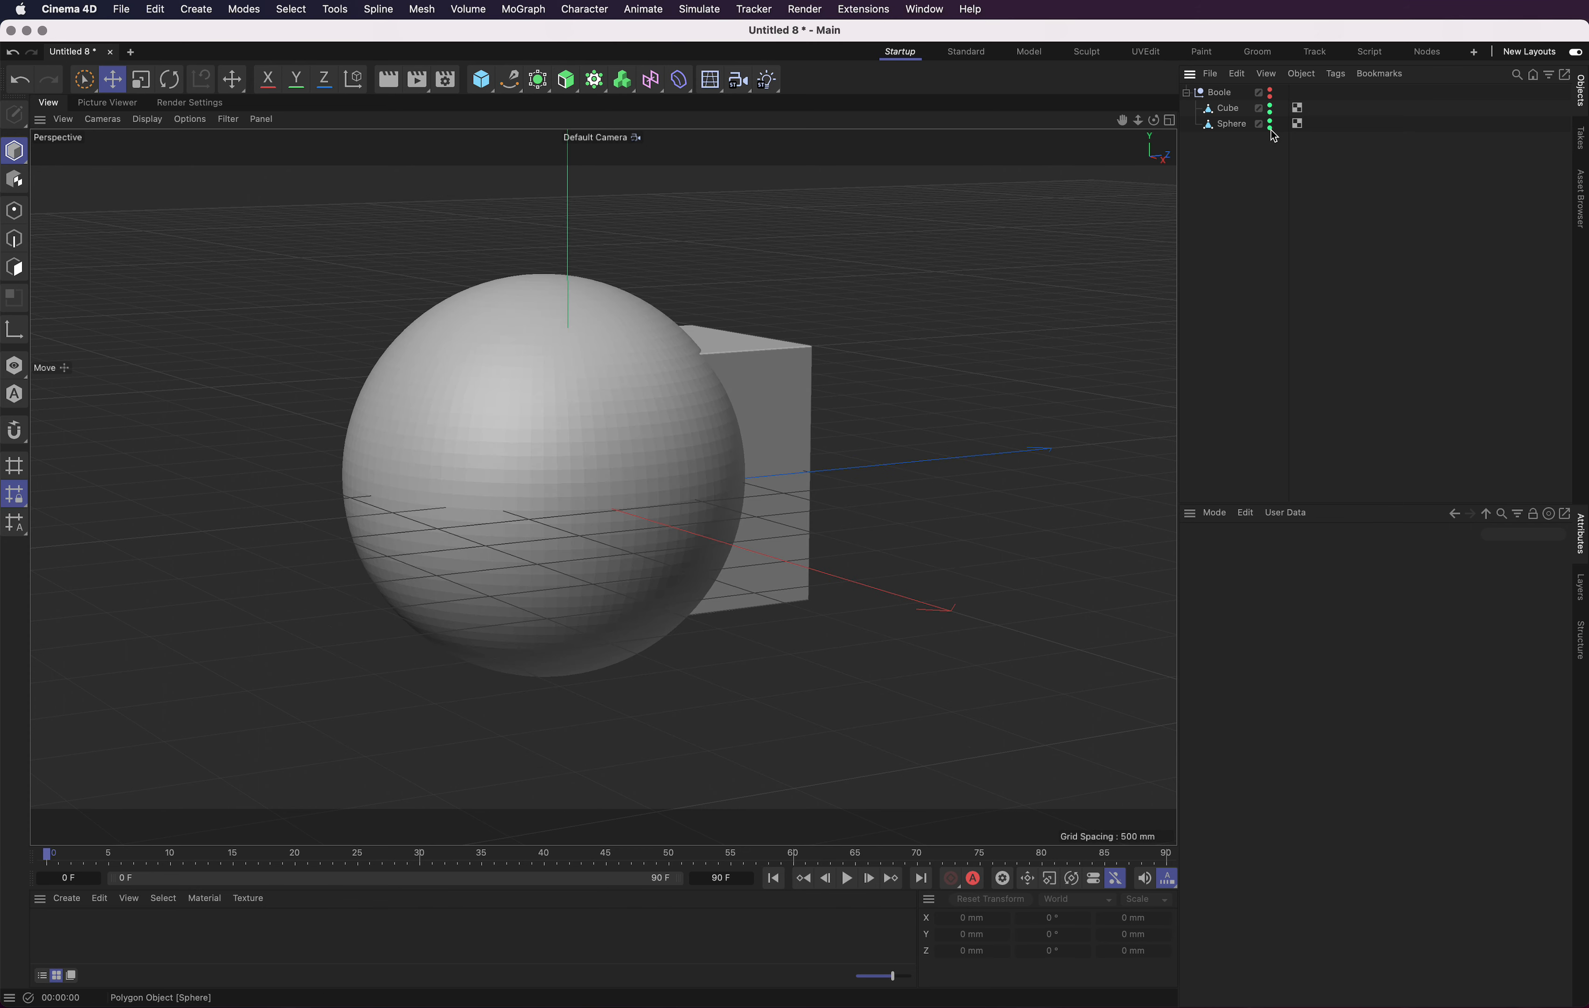
{"action": "key", "text": "alt+r"}
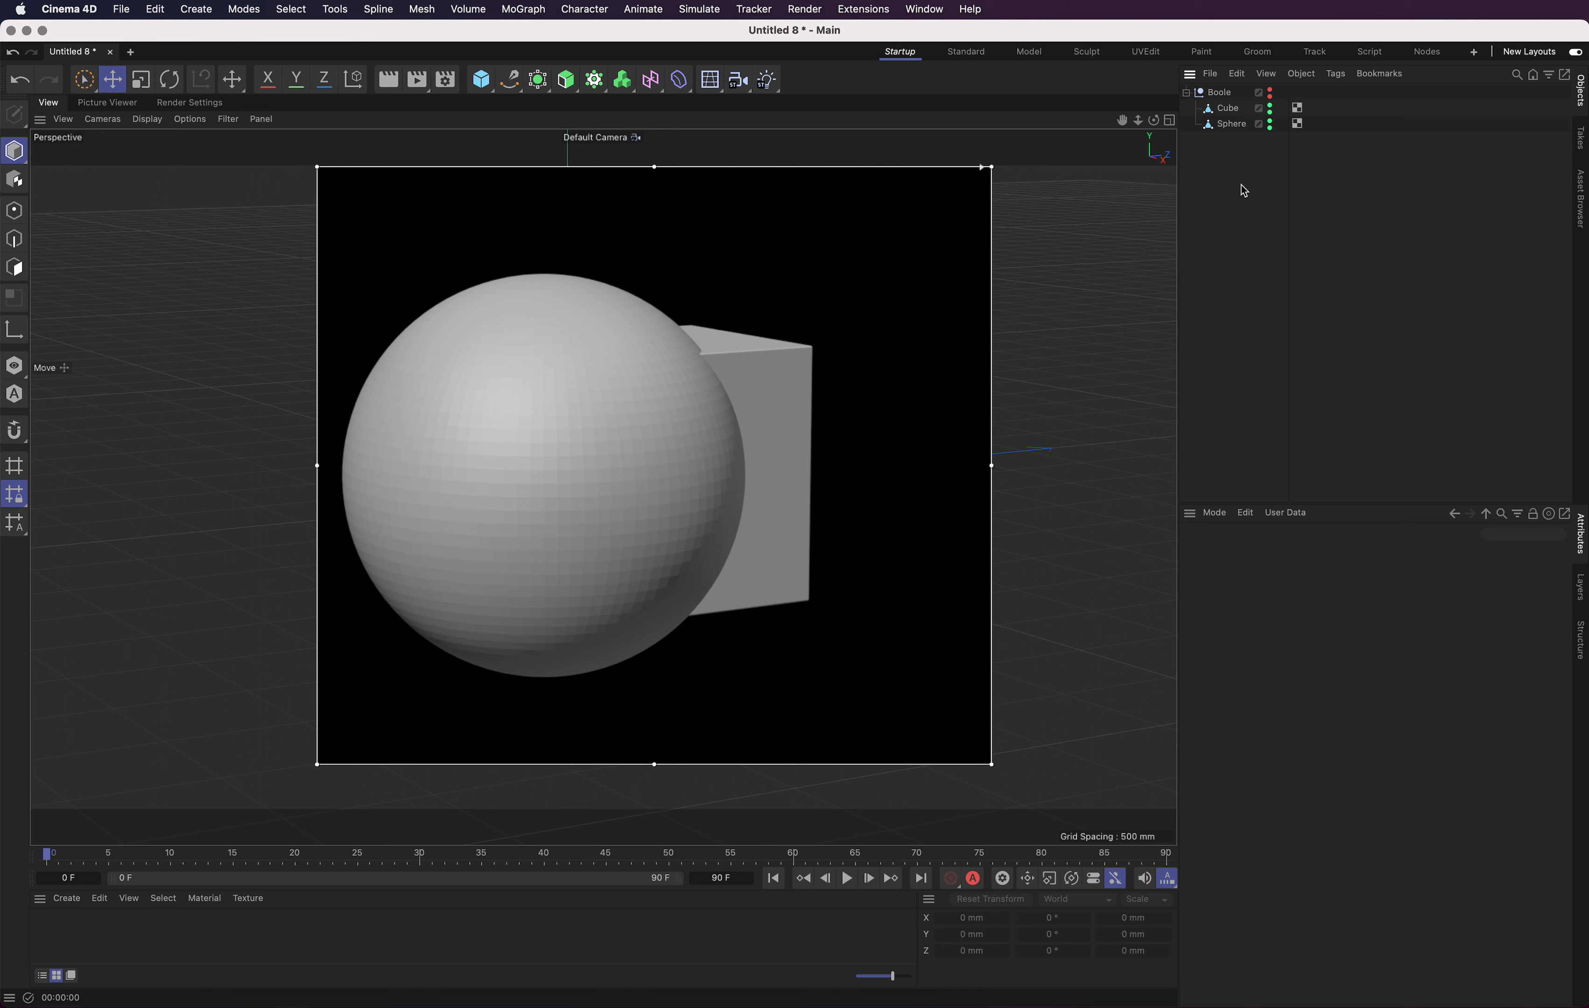
Reset the viewport and renderer visibility of the sphere, the cube and the Boole parent to default.
{"action": "left_click", "coordinate": [1270, 126]}
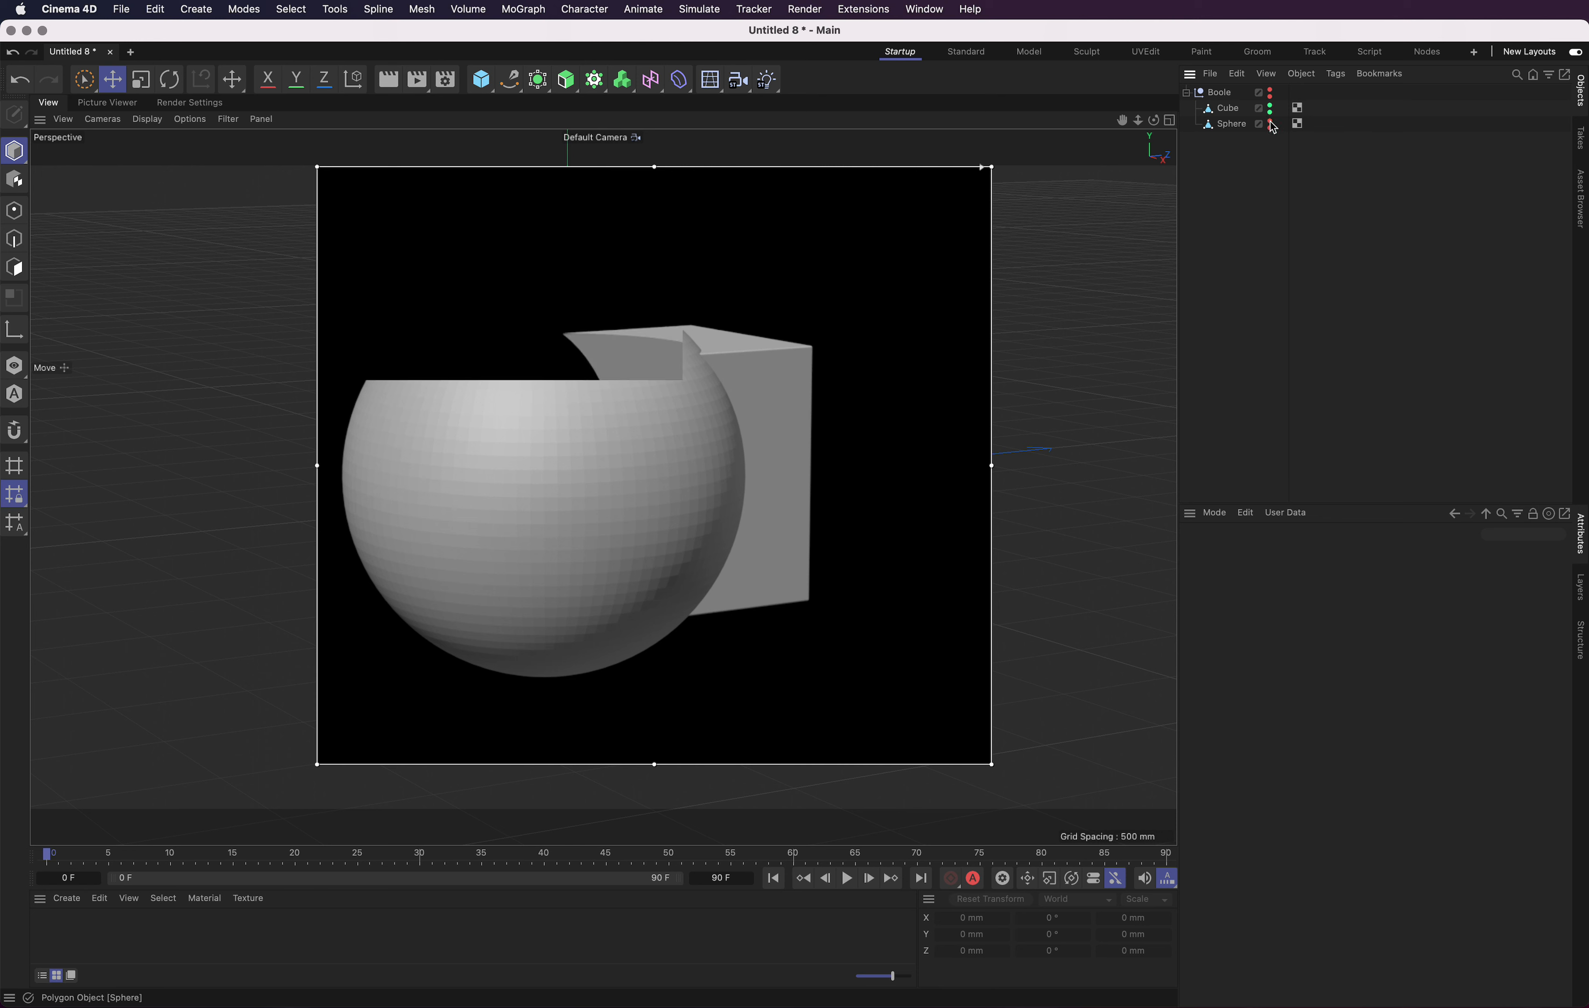
{"action": "left_click", "coordinate": [1270, 107]}
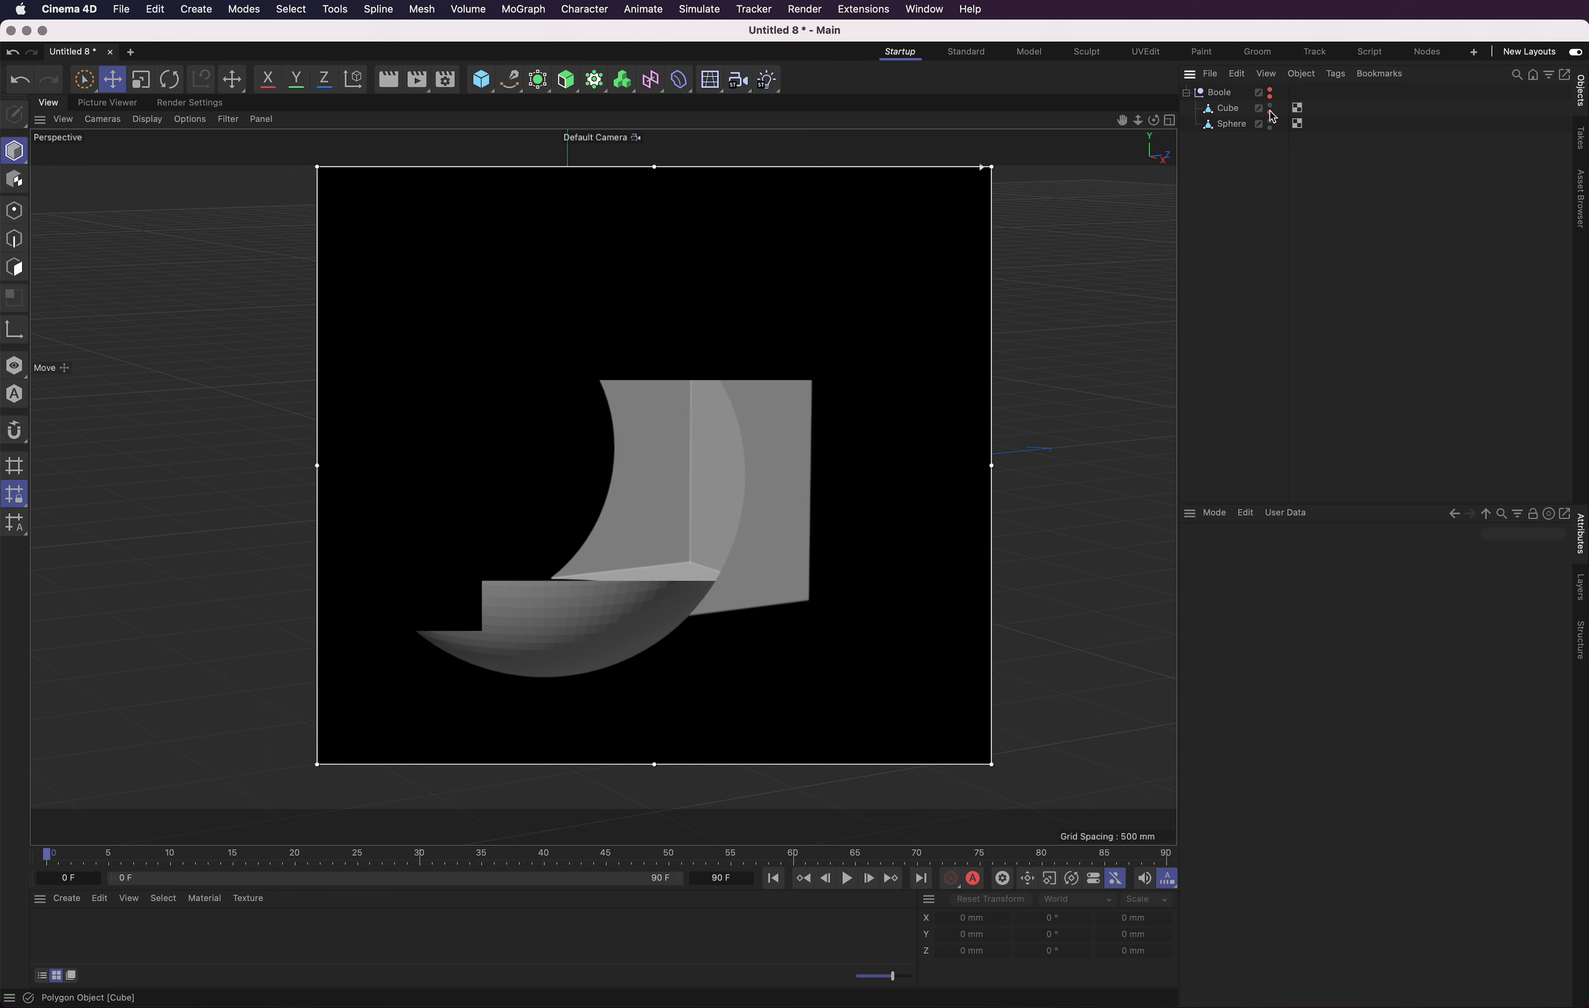
{"action": "left_click", "coordinate": [1271, 94]}
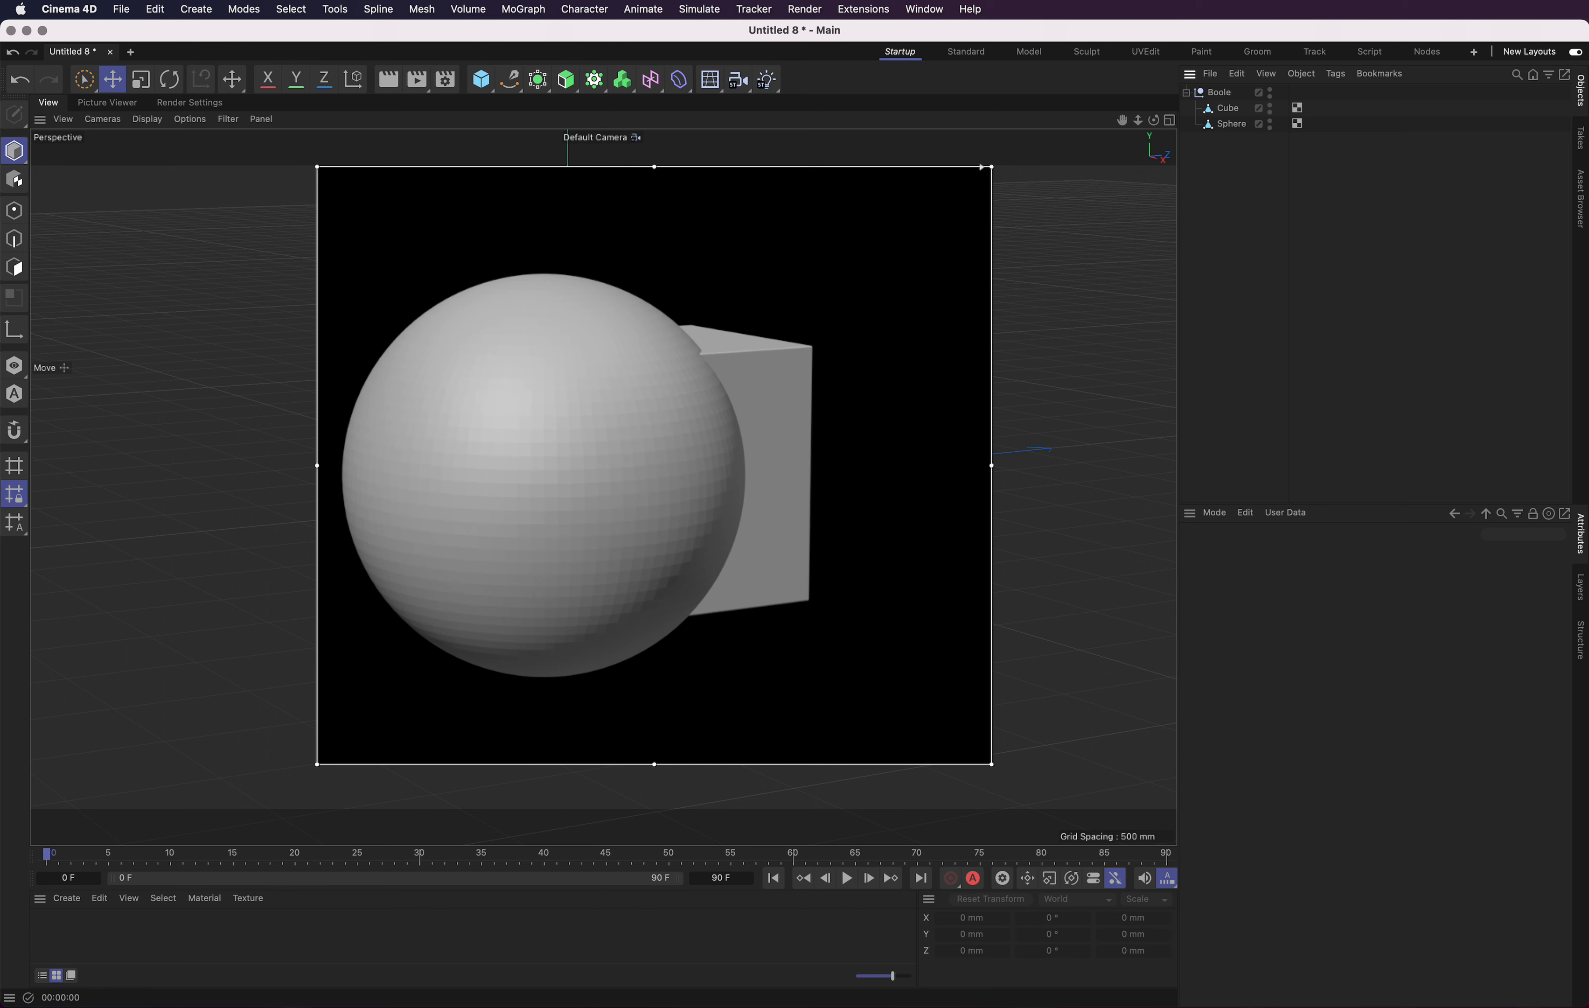
Turn off the interactive render region, and step back through the undo history past the Boole parent's and children's visibility changes.
{"action": "key", "text": "alt+r"}
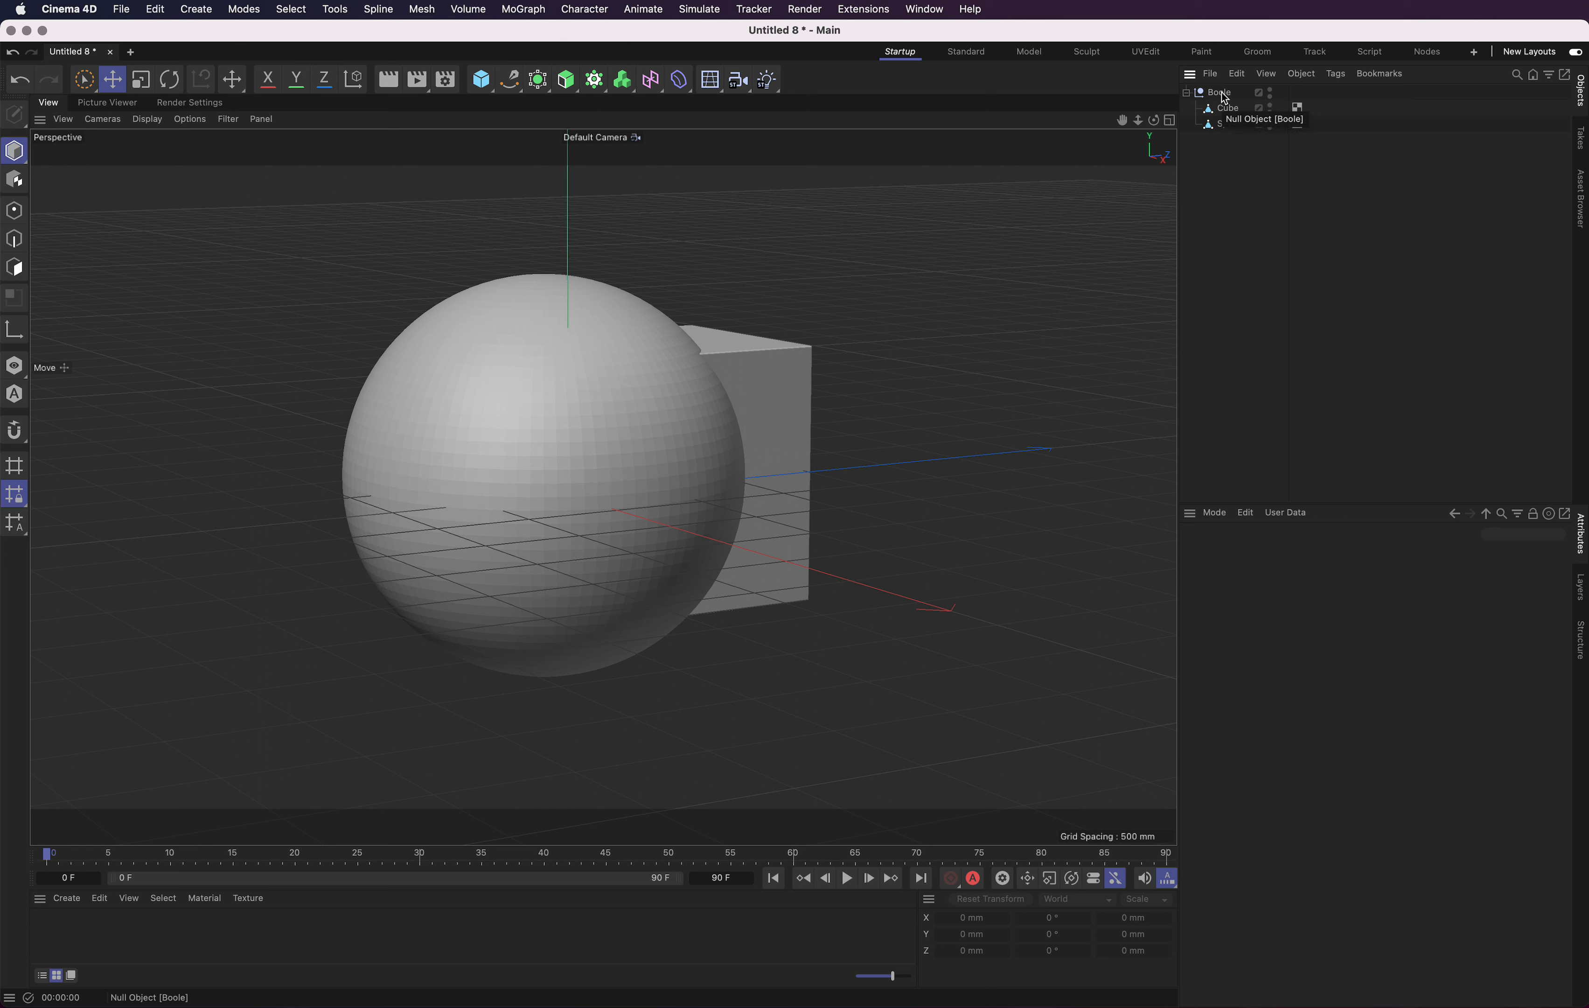
{"action": "key", "text": "super+z"}
{"action": "key", "text": "super+z"}
{"action": "key", "text": "super+z"}
{"action": "key", "text": "super+z"}
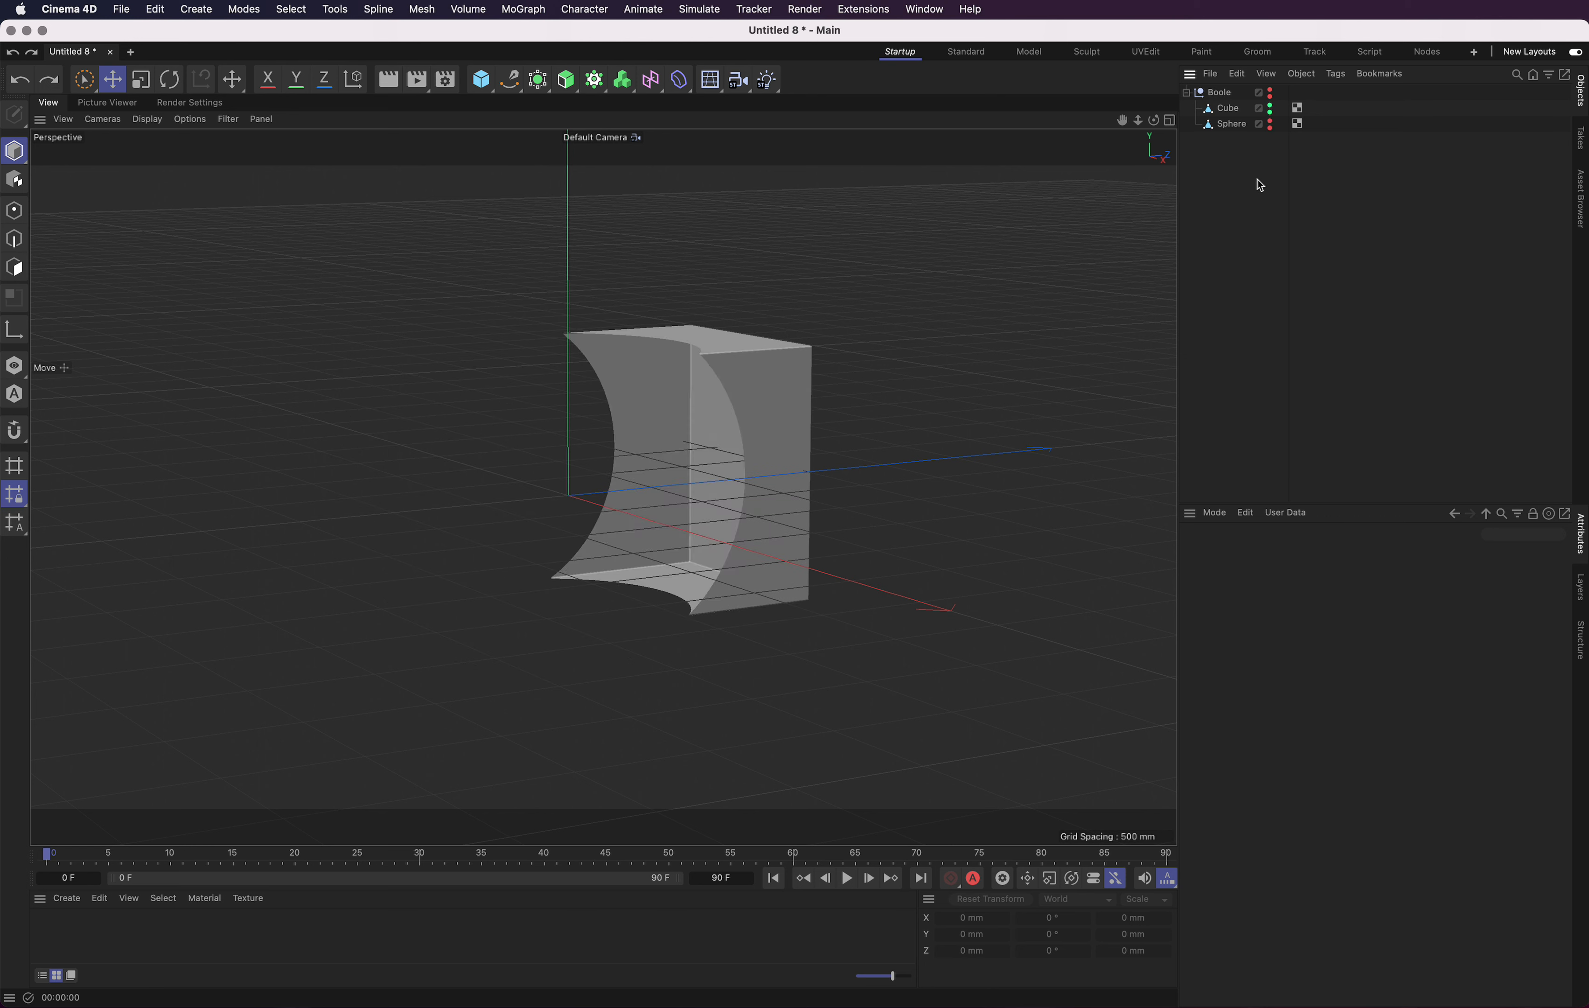
{"action": "key", "text": "super+shift+z"}
{"action": "key", "text": "super+shift+z"}
{"action": "key", "text": "super+shift+z"}
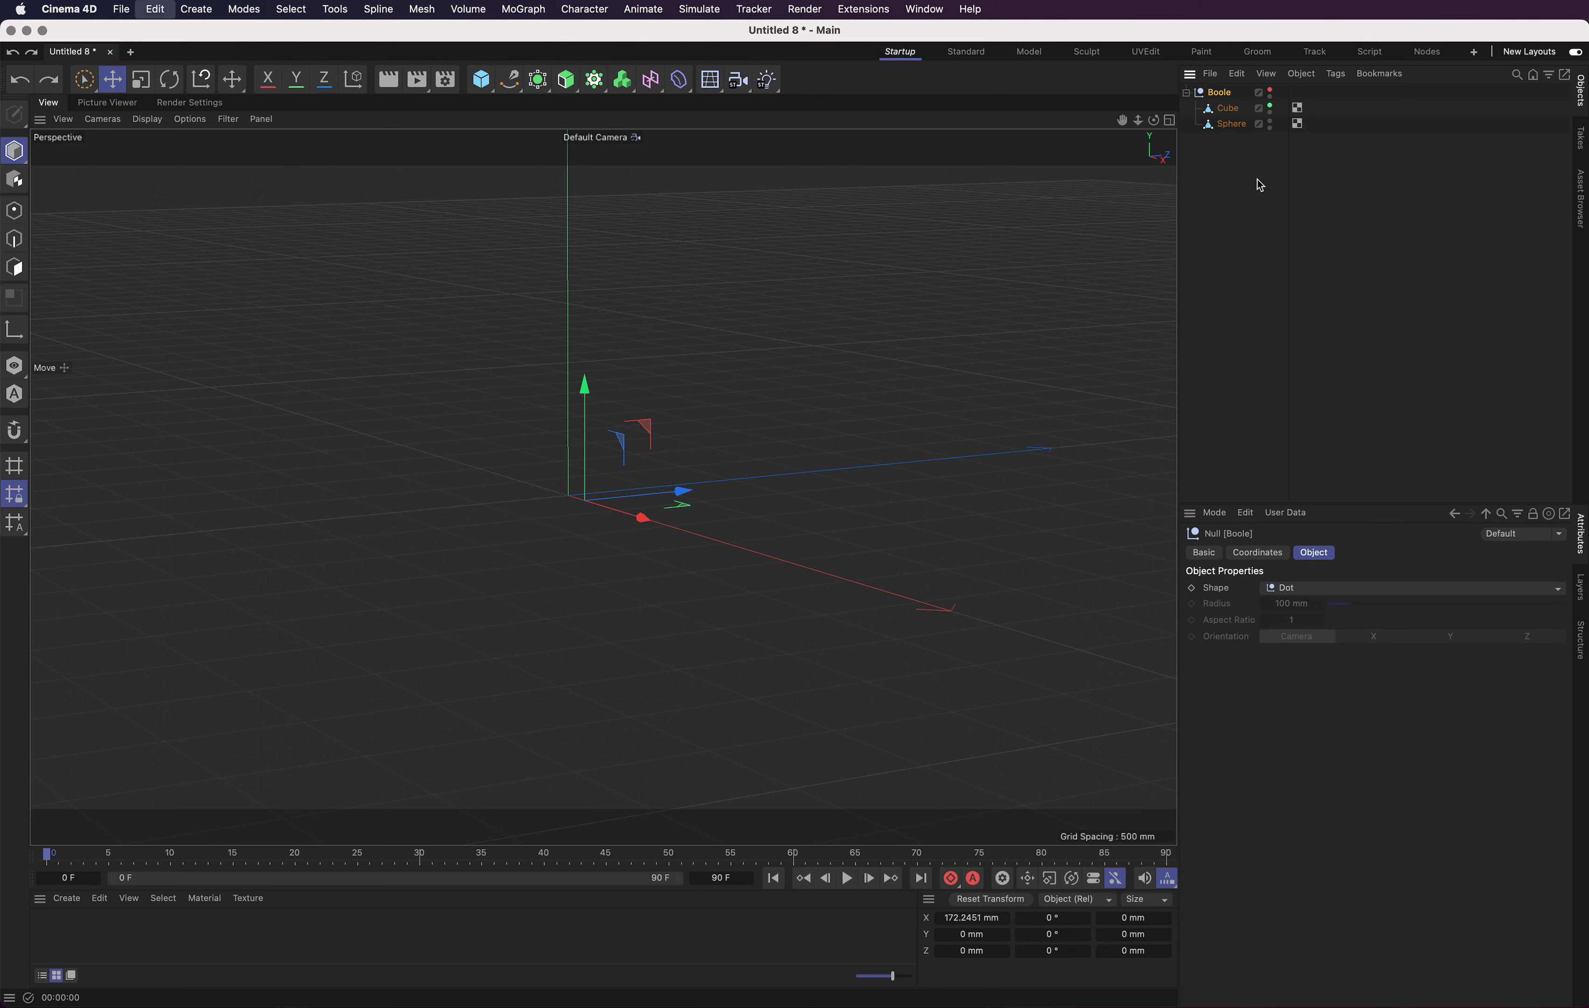
{"action": "key", "text": "super+shift+z"}
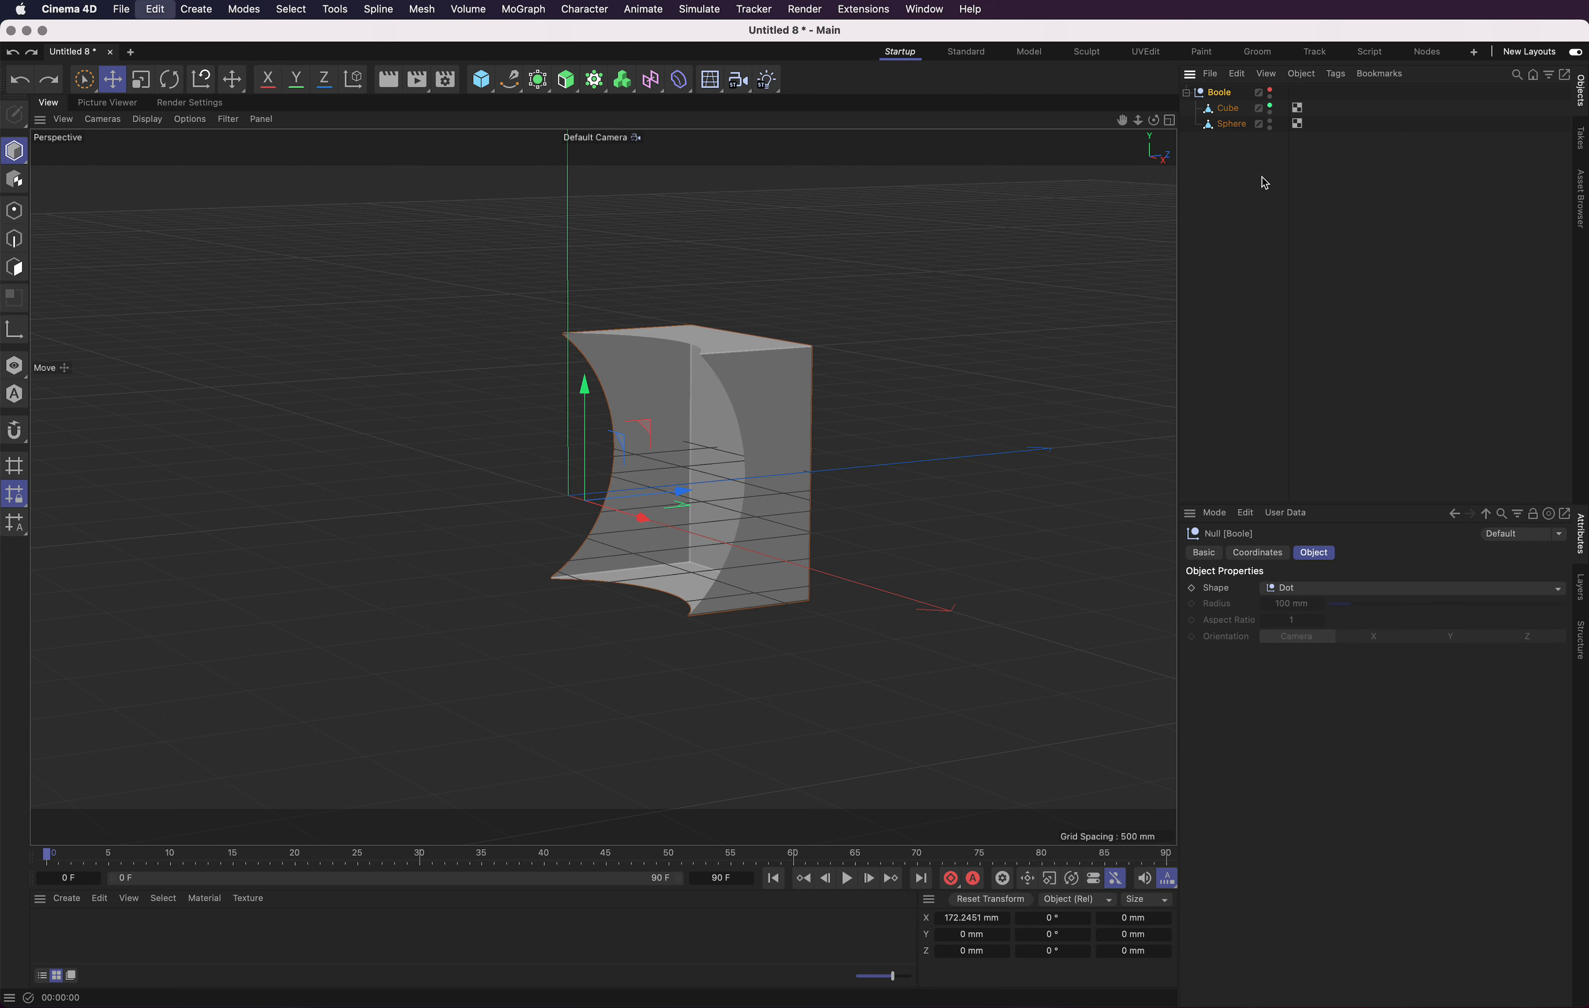
{"action": "key", "text": "super+shift+z"}
{"action": "key", "text": "super+z"}
{"action": "key", "text": "super+z"}
{"action": "key", "text": "super+z"}
{"action": "key", "text": "super+z"}
{"action": "key", "text": "super+z"}
{"action": "key", "text": "super+z"}
{"action": "key", "text": "super+z"}
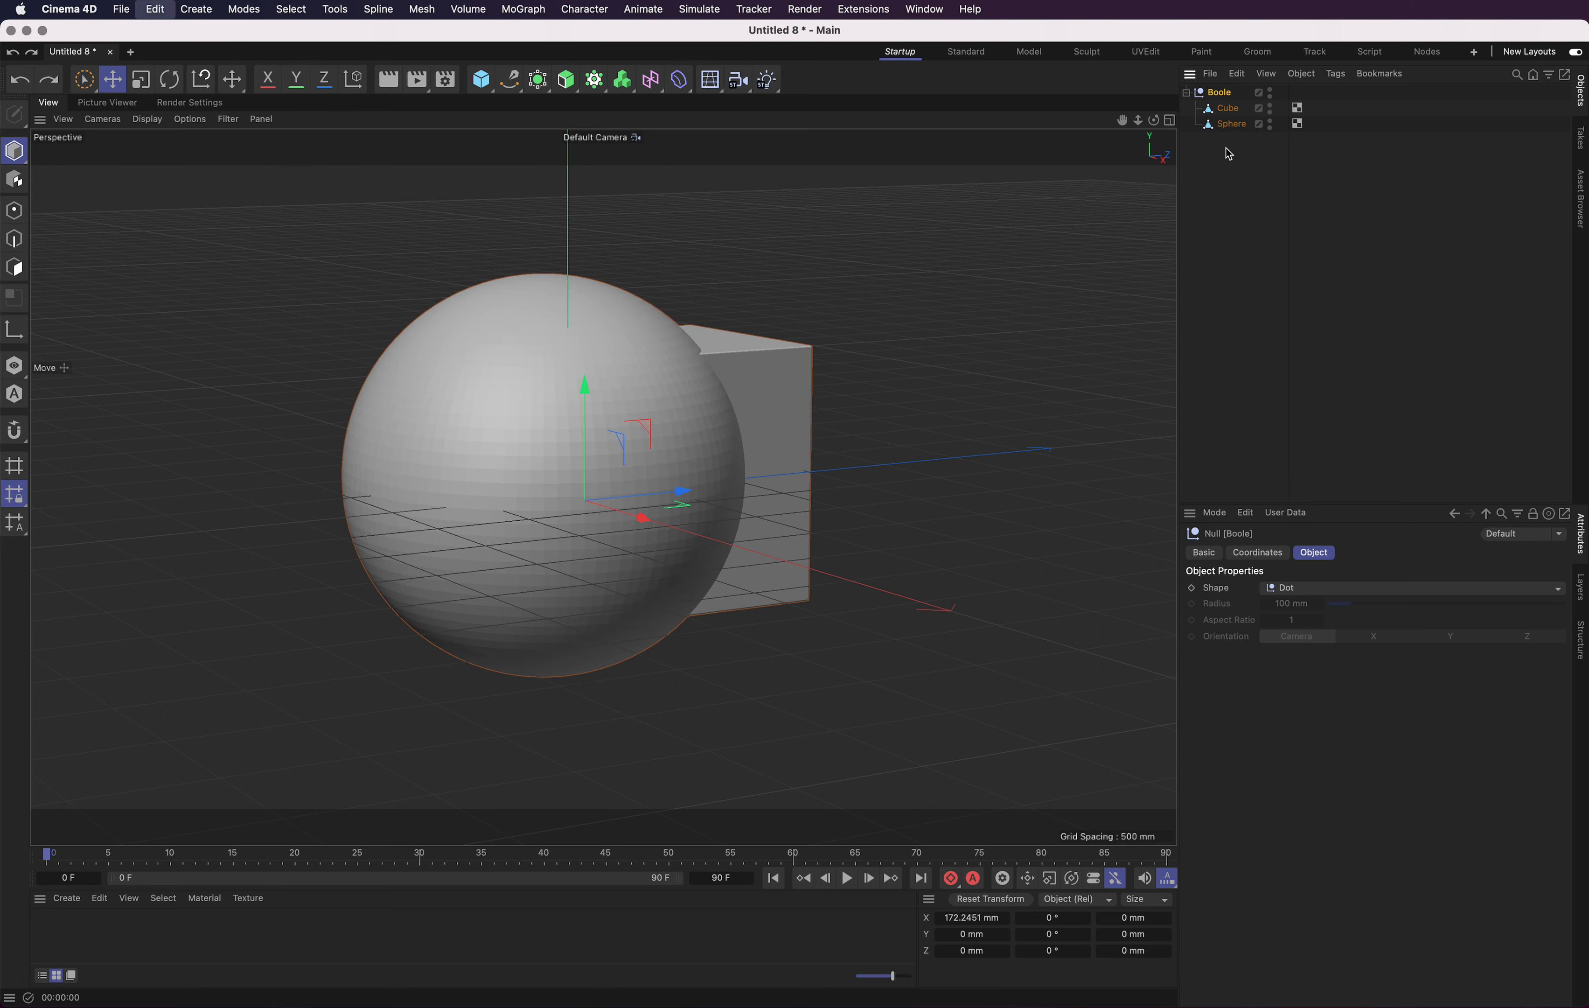
Undo the Boole's conversion to editable, restoring the live Boole generator with its parametric cube and sphere.
{"action": "key", "text": "super+z"}
{"action": "key", "text": "super+z"}
{"action": "key", "text": "super+z"}
{"action": "key", "text": "super+z"}
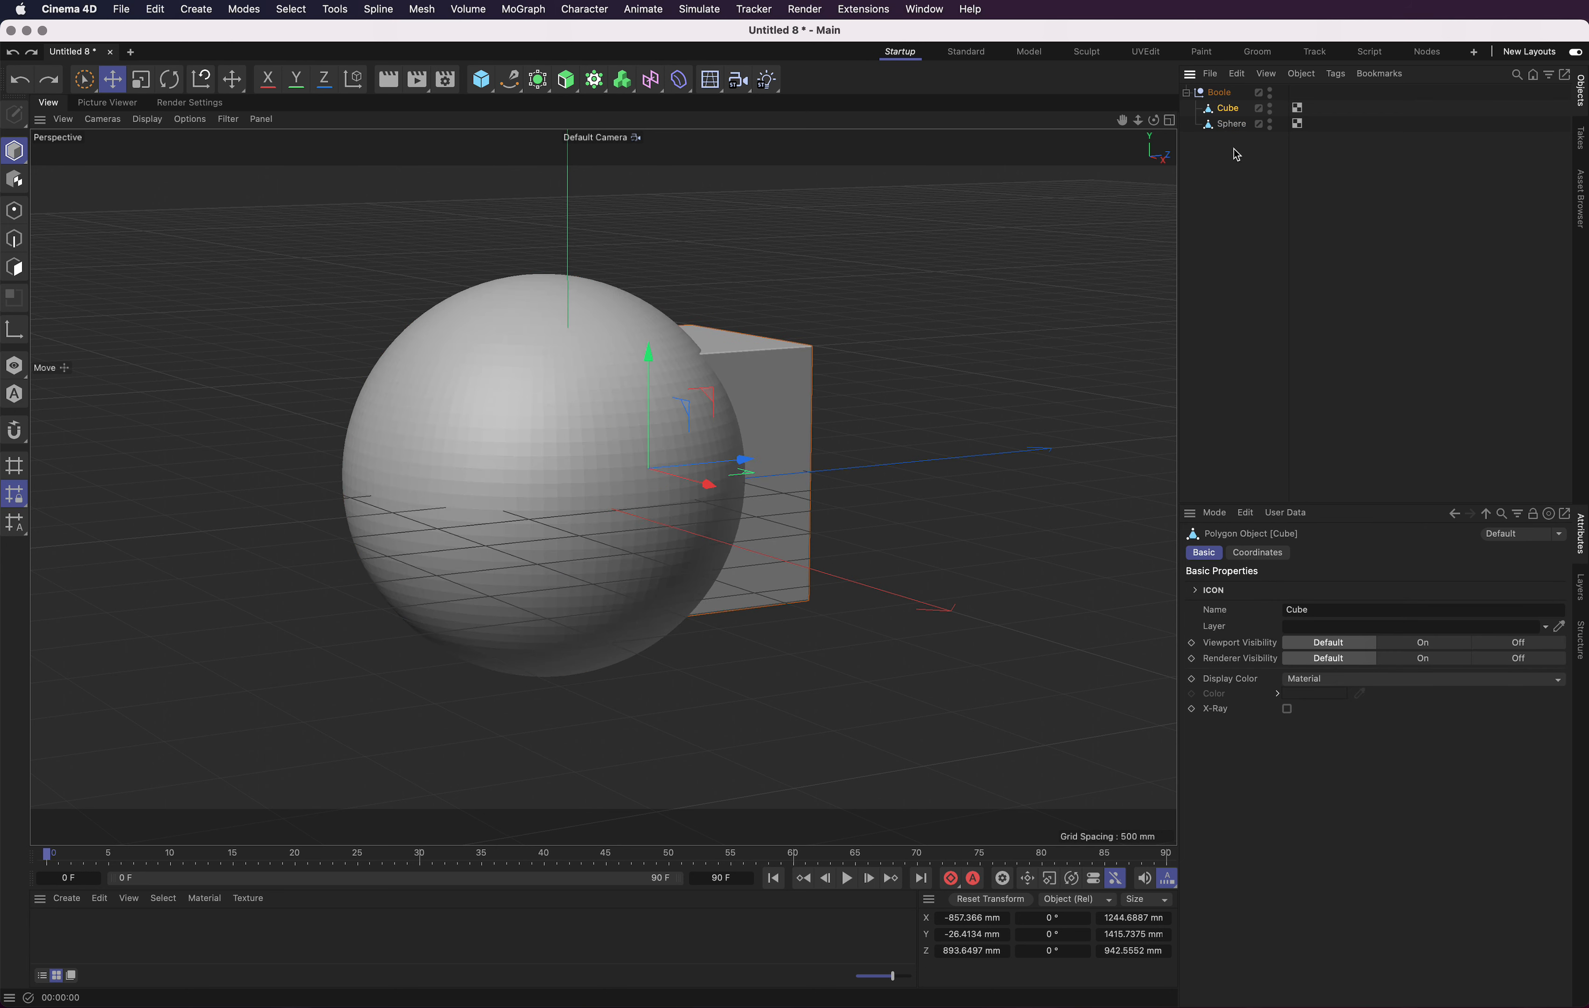
{"action": "key", "text": "super+shift+z"}
{"action": "key", "text": "super+shift+z"}
{"action": "key", "text": "super+shift+z"}
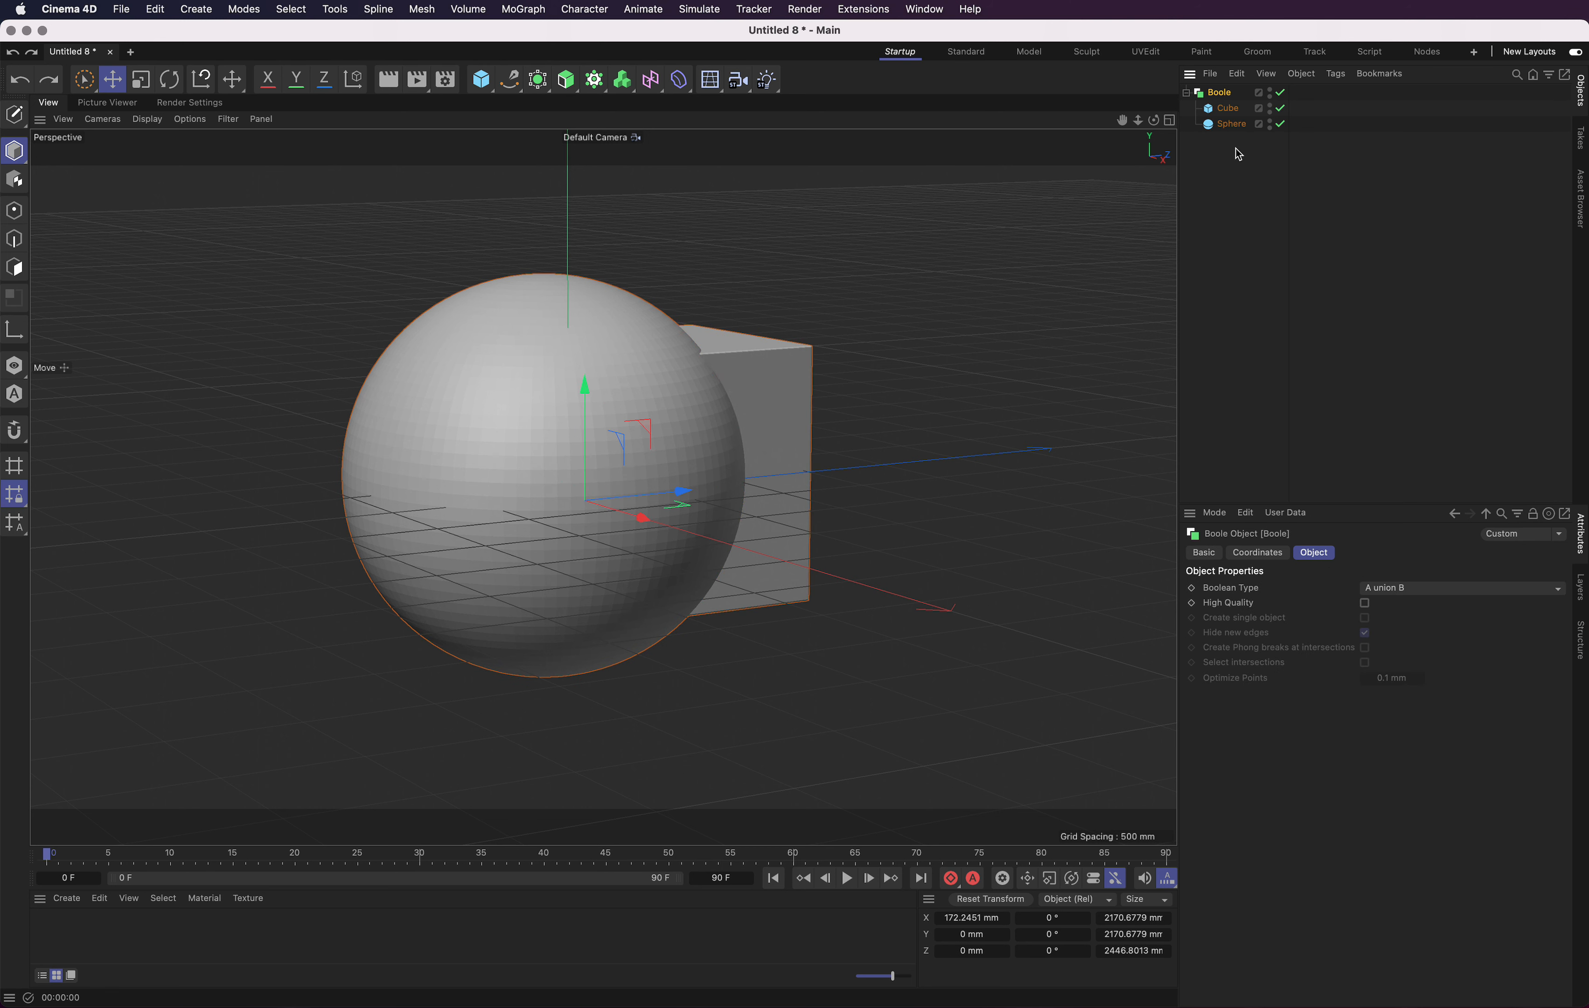
{"action": "key", "text": "super+shift+z"}
{"action": "key", "text": "super+shift+z"}
{"action": "key", "text": "super+shift+z"}
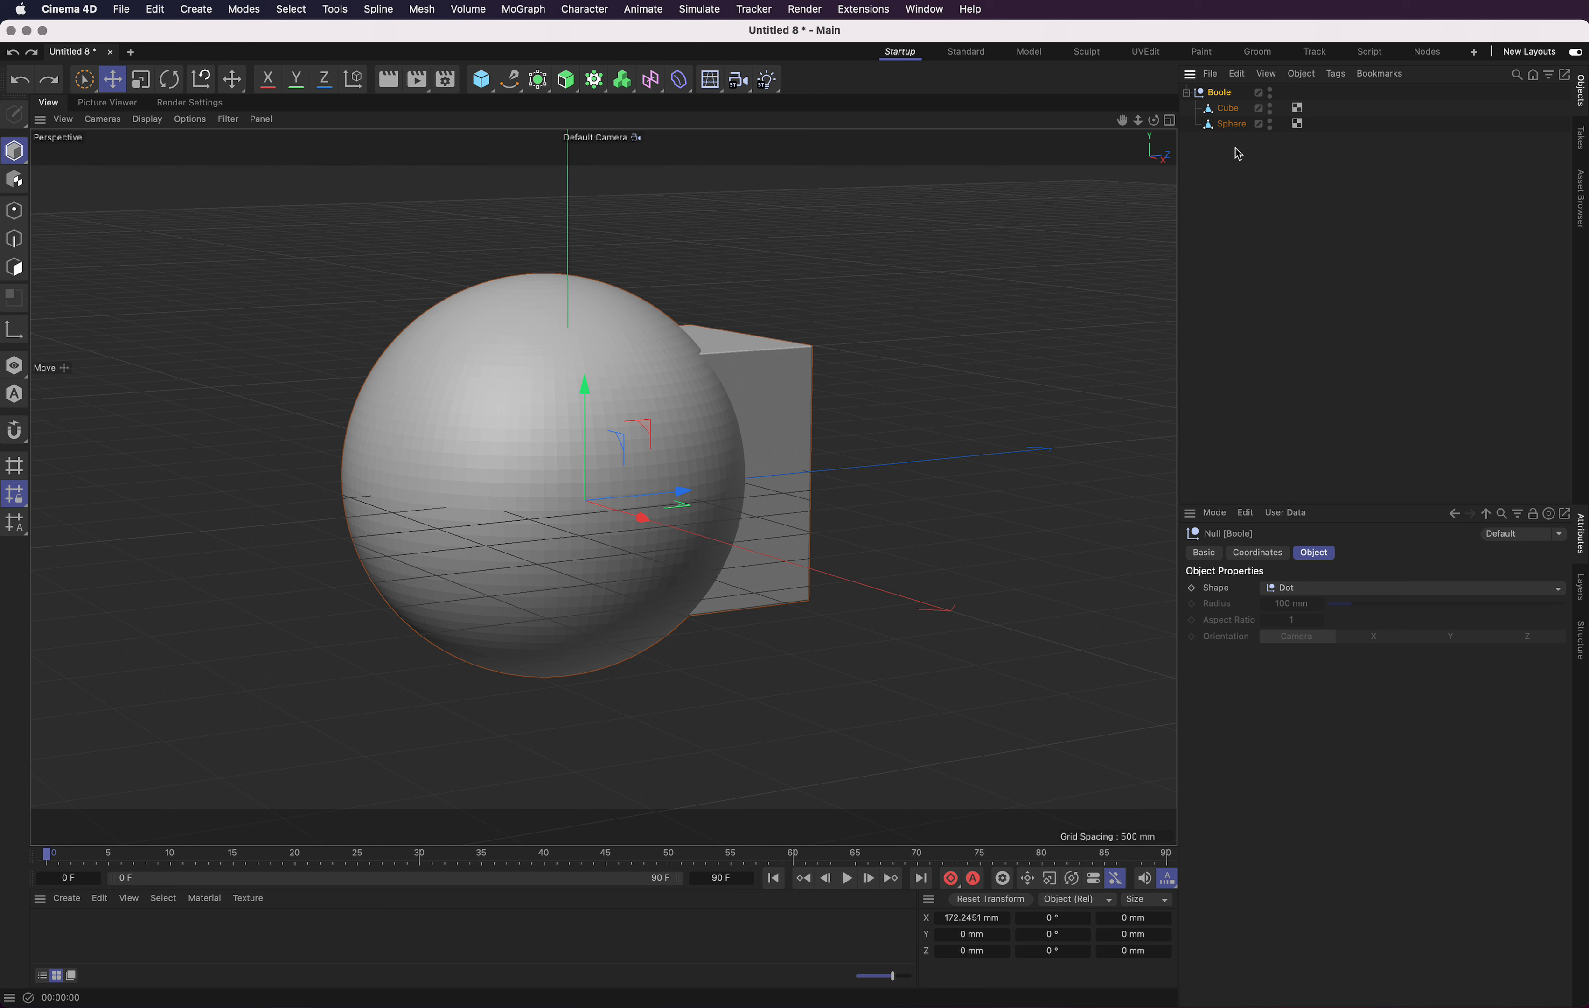
{"action": "key", "text": "super+z"}
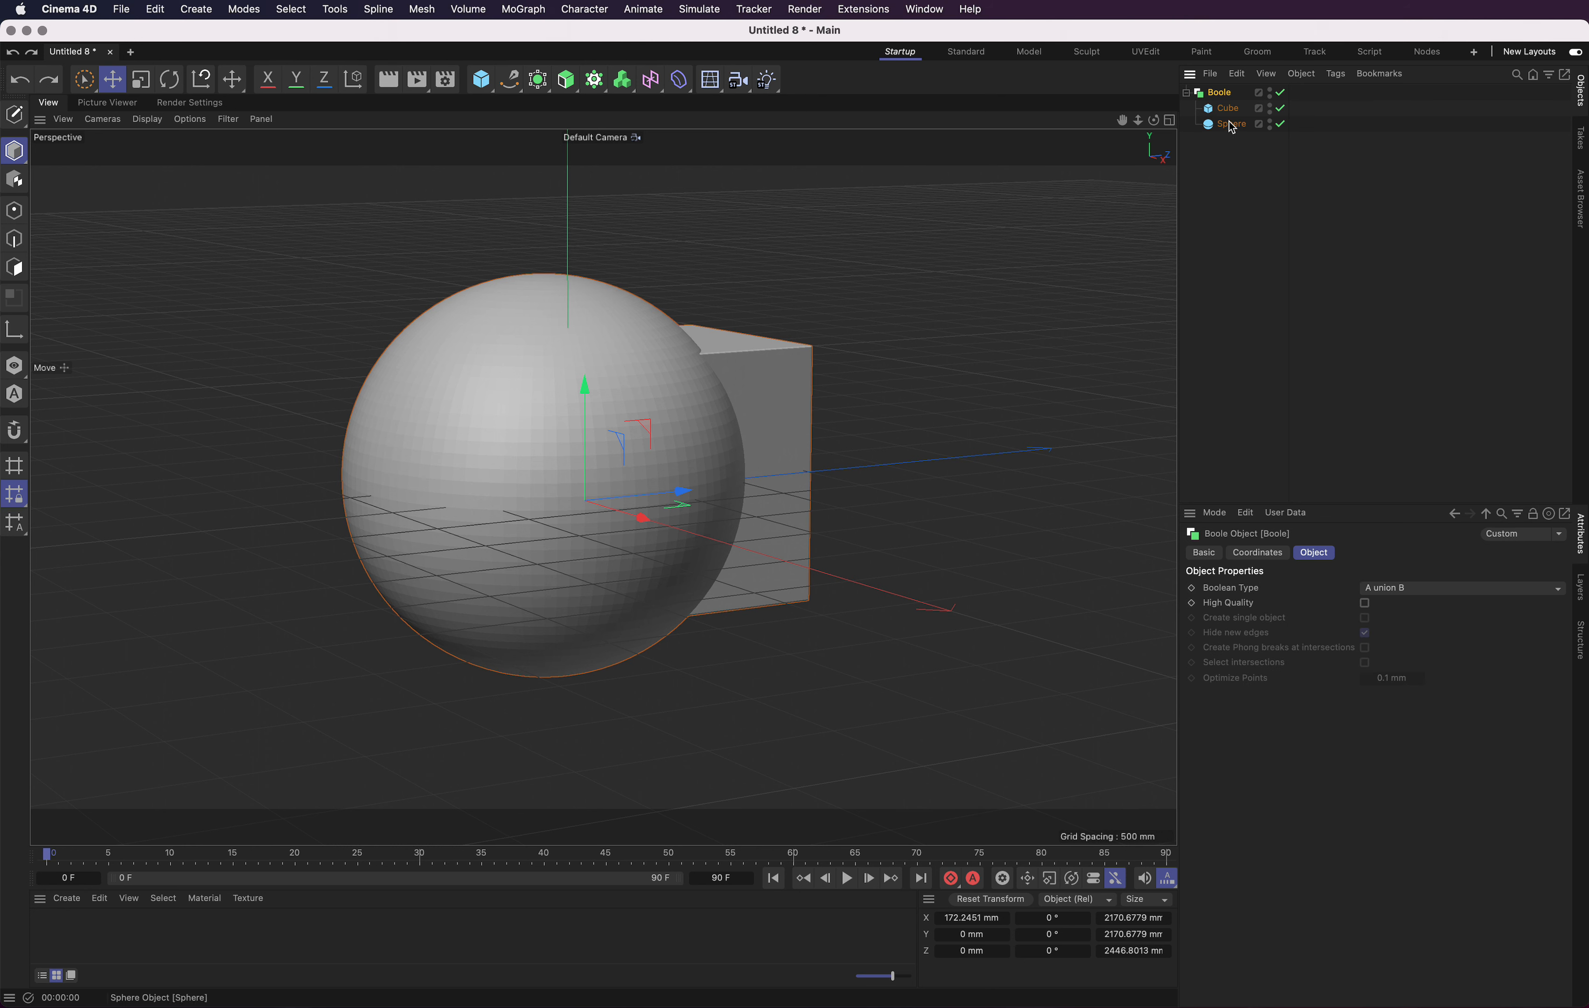
Create a polygon copy of the Boole with Current State to Object, and delete the original Boole hierarchy.
{"action": "right_click", "coordinate": [1229, 102]}
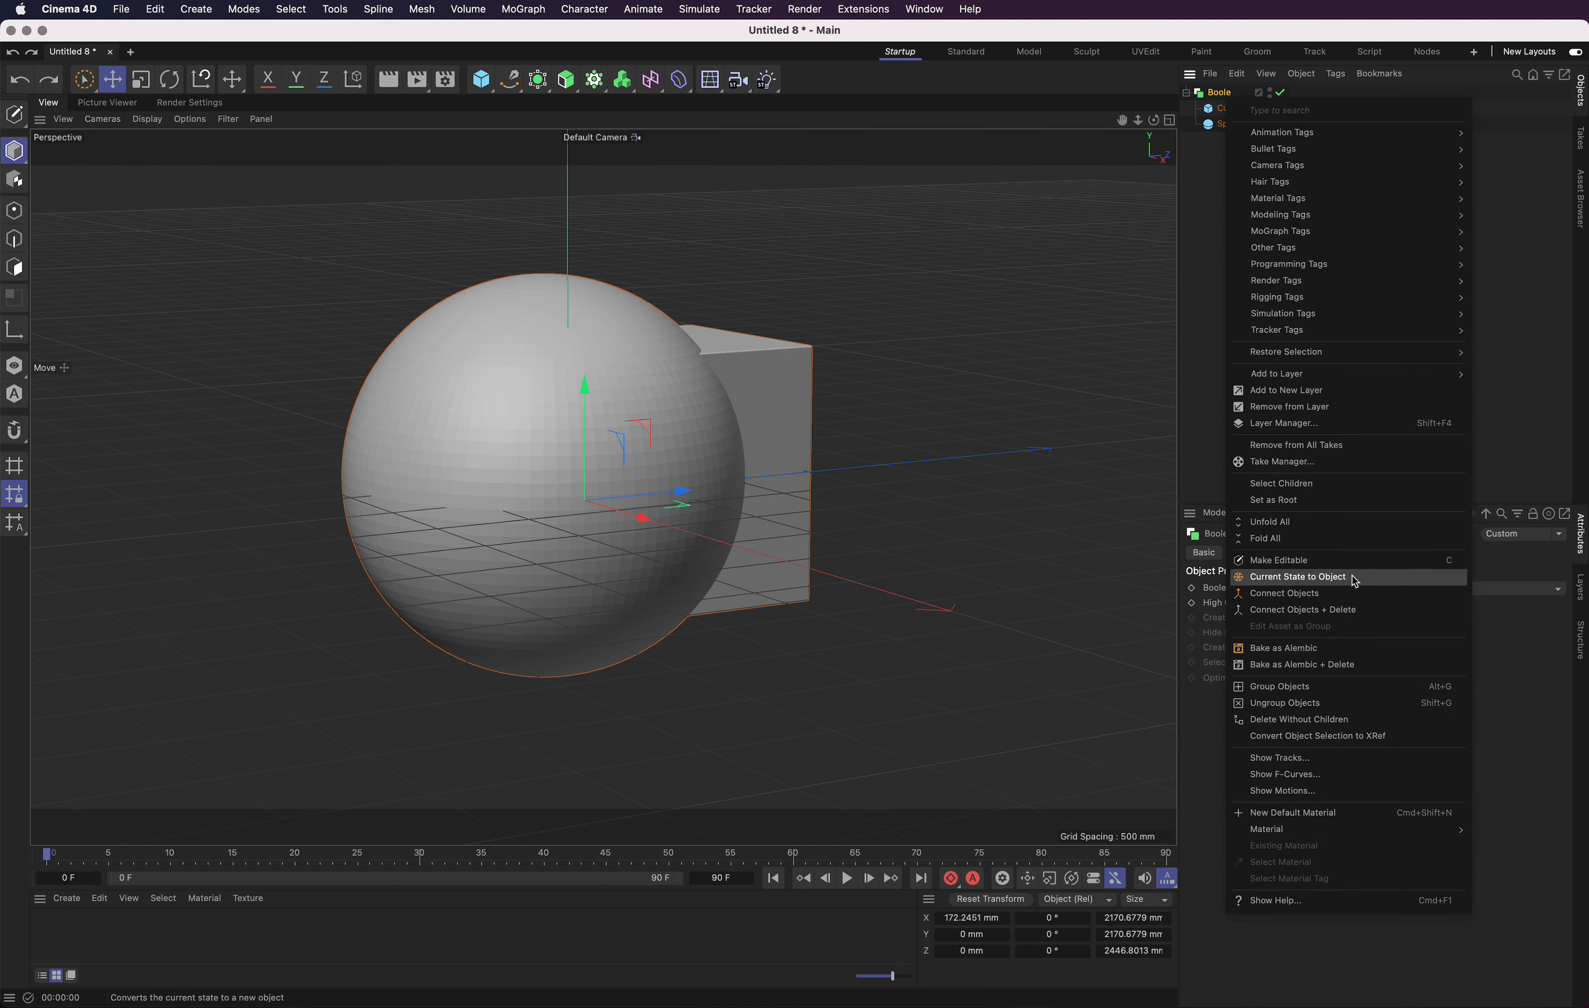
{"action": "left_click", "coordinate": [1378, 597]}
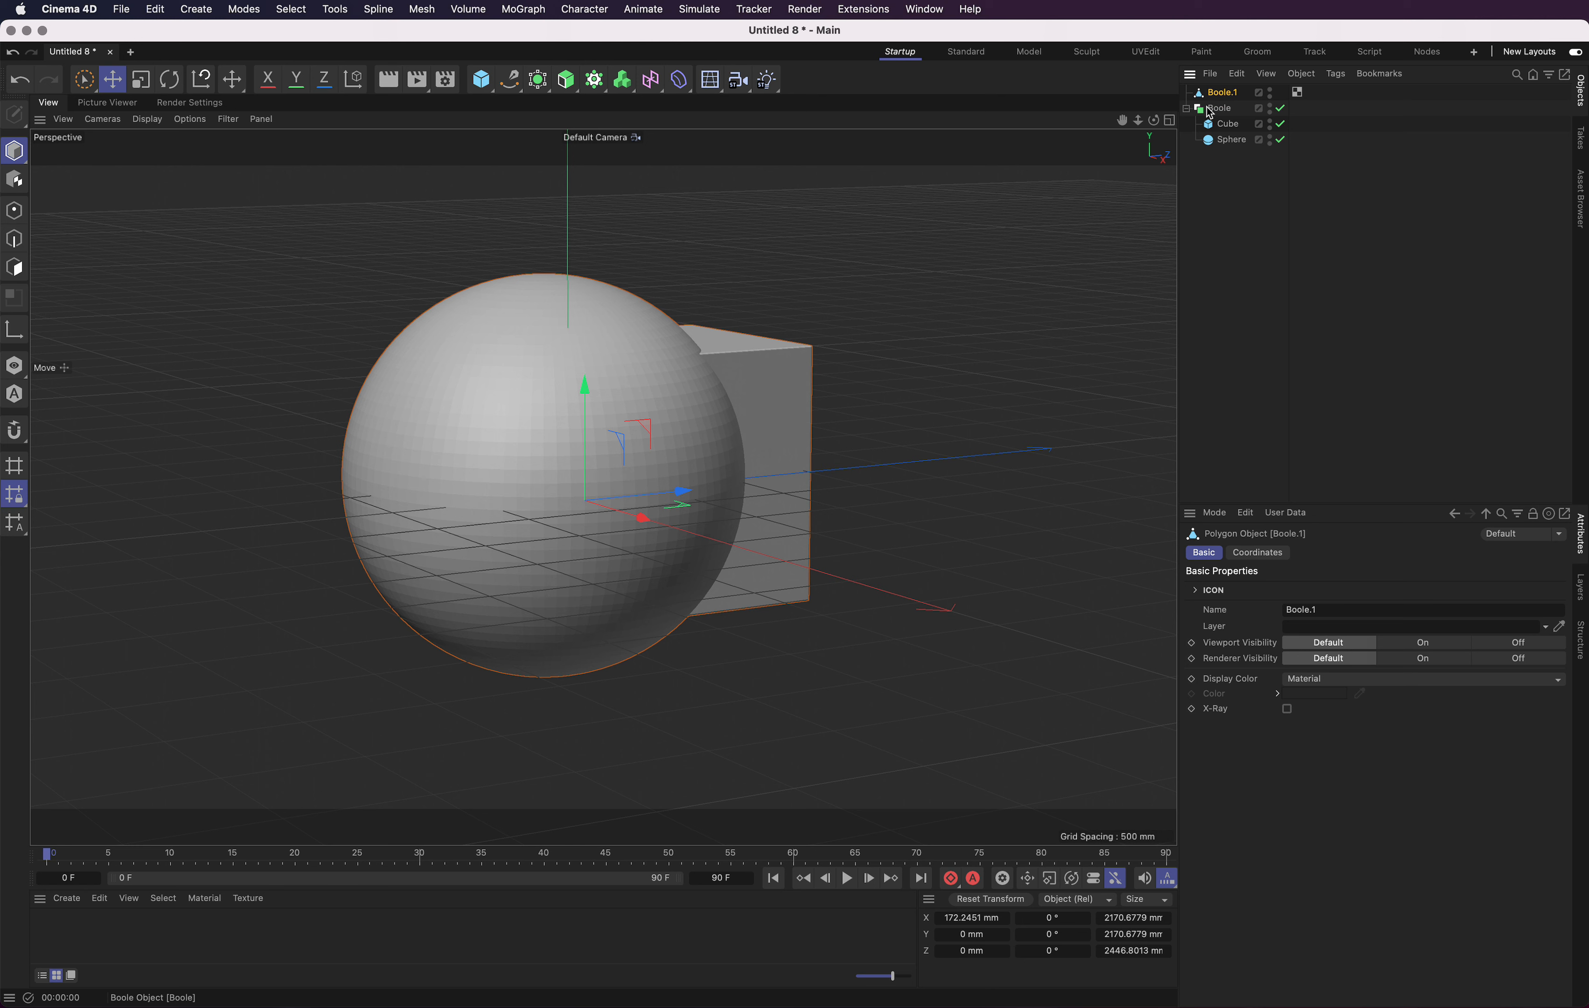
{"action": "left_click", "coordinate": [1223, 112]}
{"action": "key", "text": "Delete"}
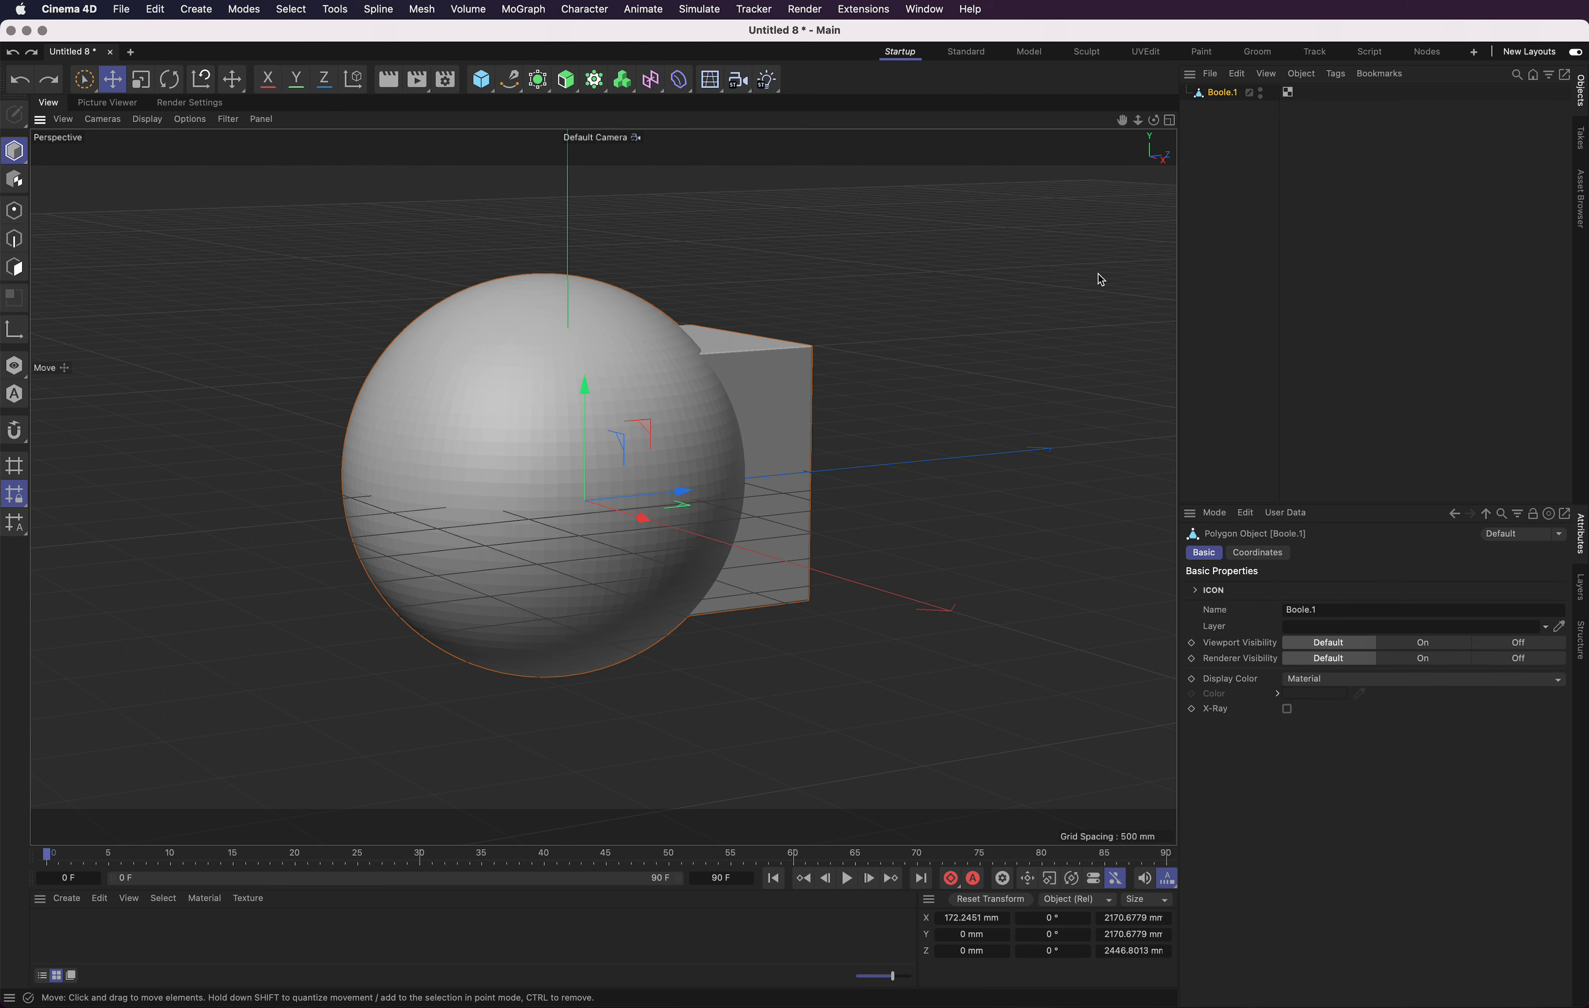
Undo the Boole's deletion and the Current State to Object conversion.
{"action": "left_click", "coordinate": [1230, 157]}
{"action": "key", "text": "super+z"}
{"action": "key", "text": "super+z"}
{"action": "key", "text": "super+z"}
{"action": "key", "text": "super+z"}
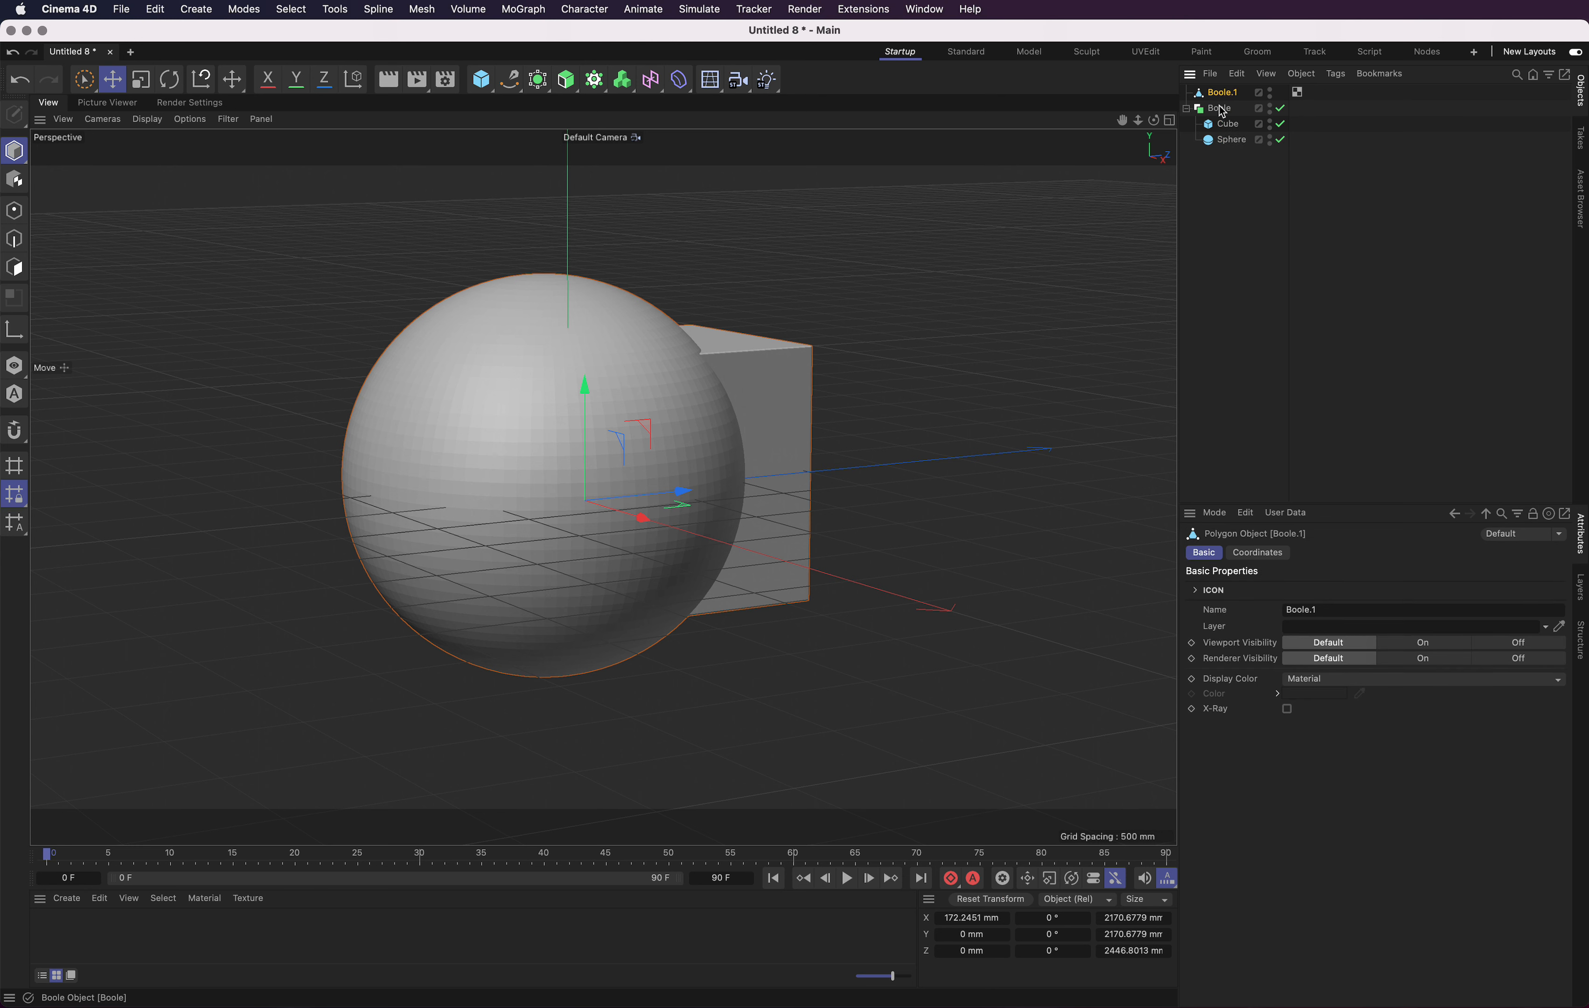
{"action": "left_click", "coordinate": [1219, 93]}
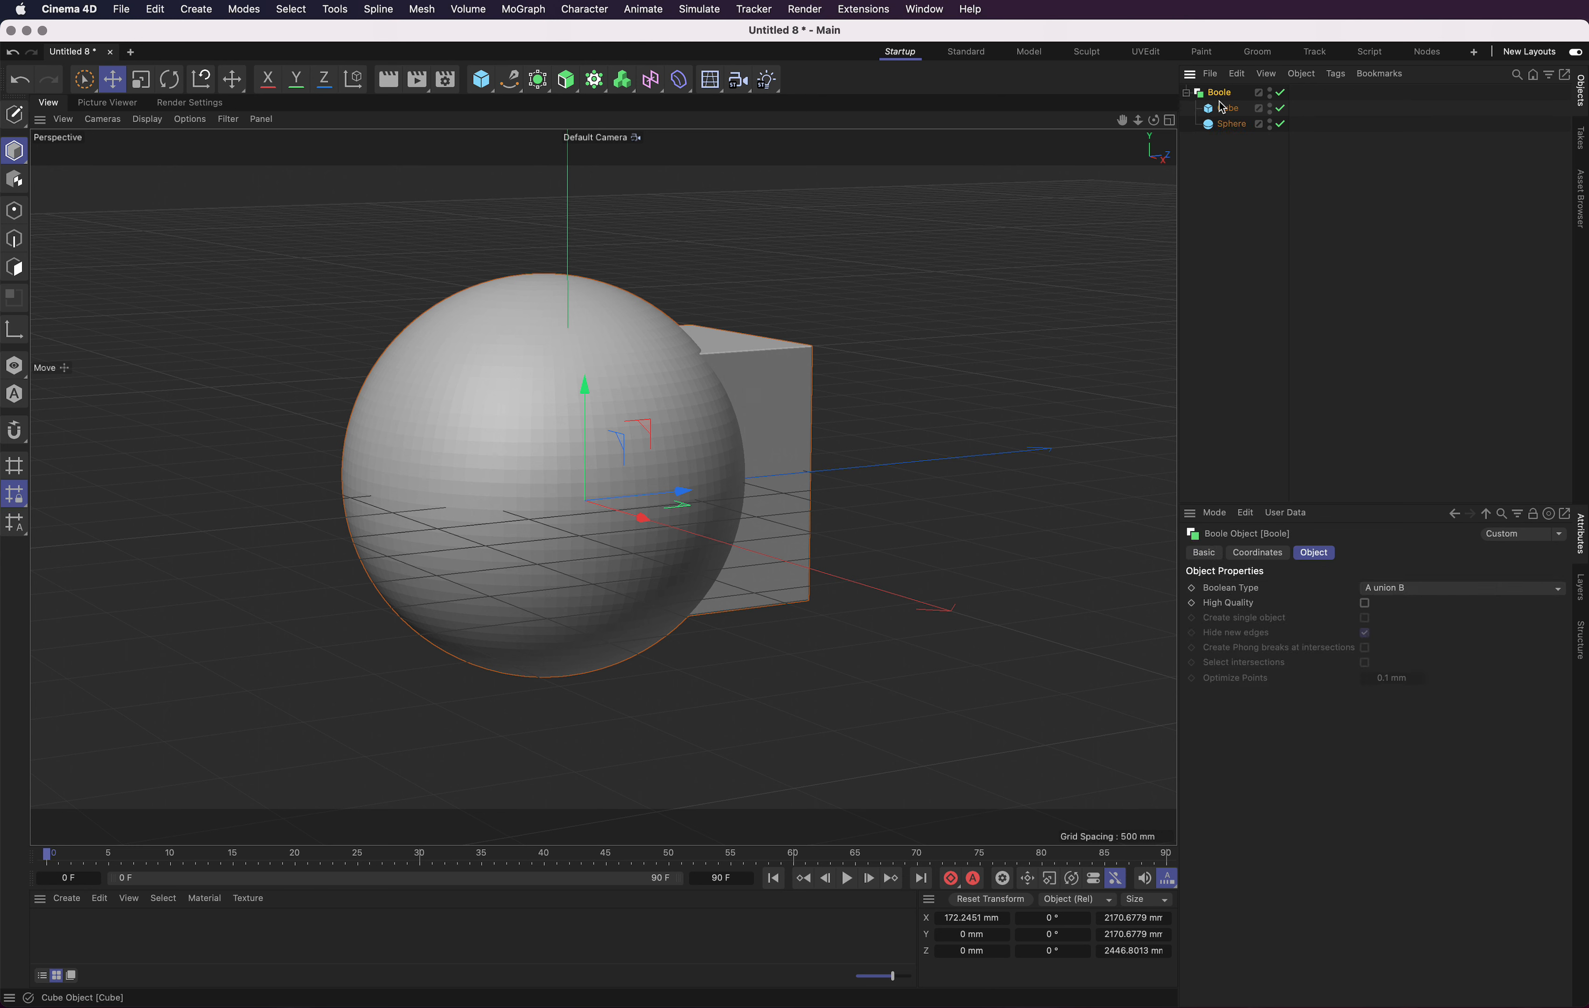
Enable High Quality and Create single object for the Boole, and make it editable.
{"action": "left_click", "coordinate": [1365, 603]}
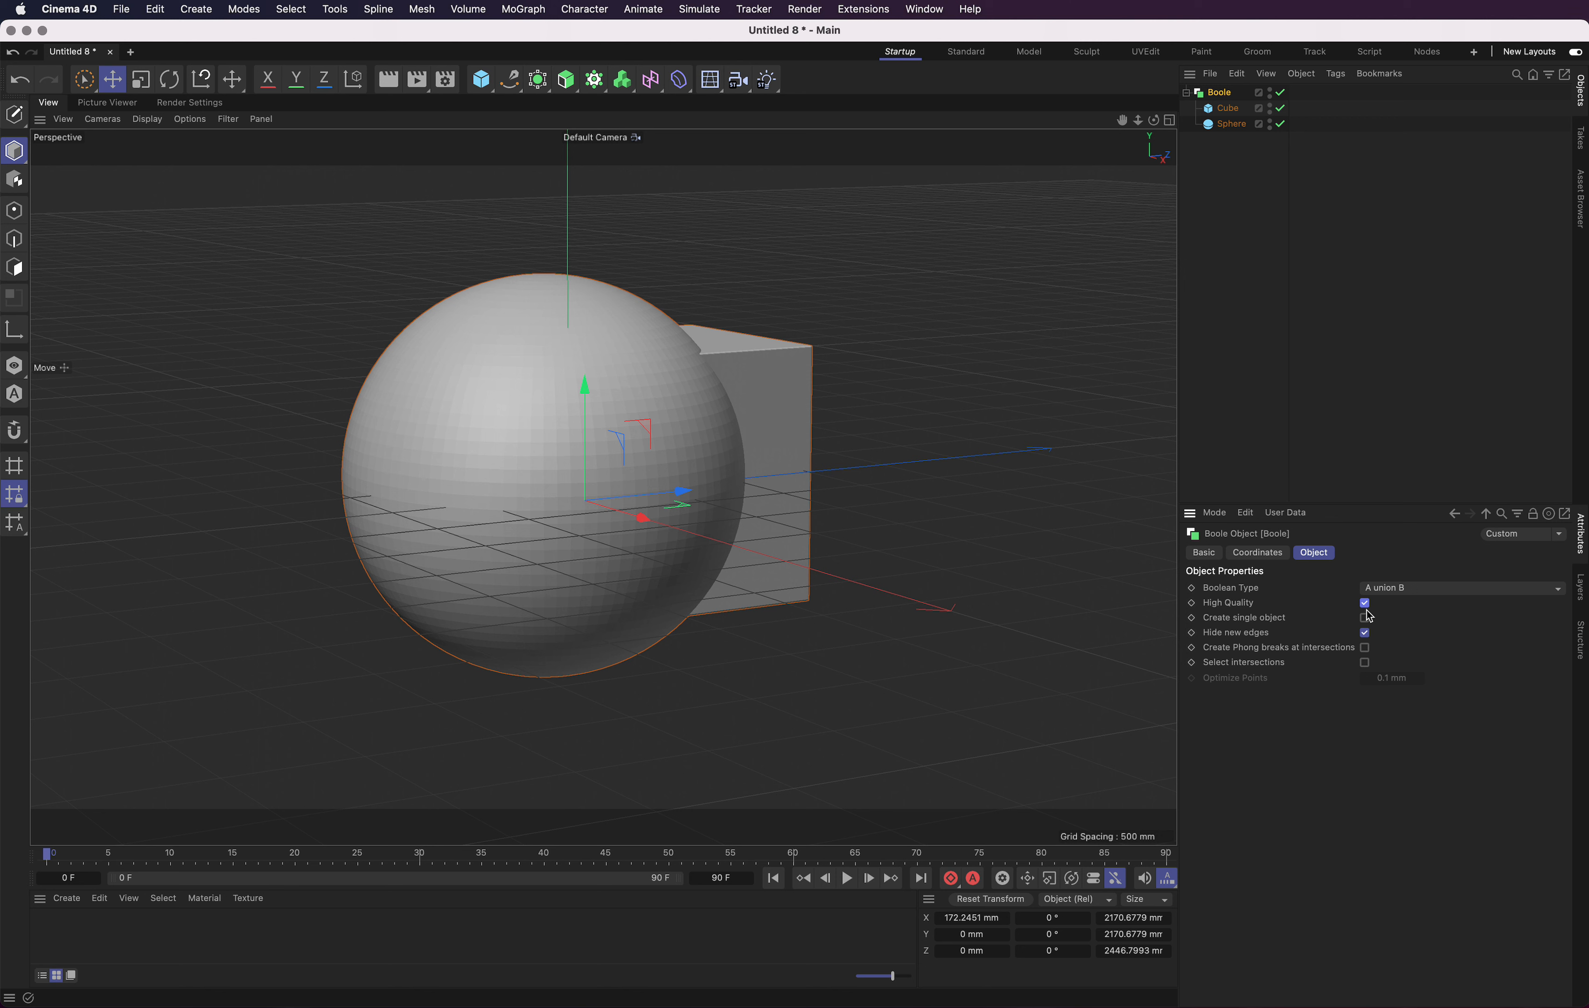
{"action": "left_click", "coordinate": [1365, 603]}
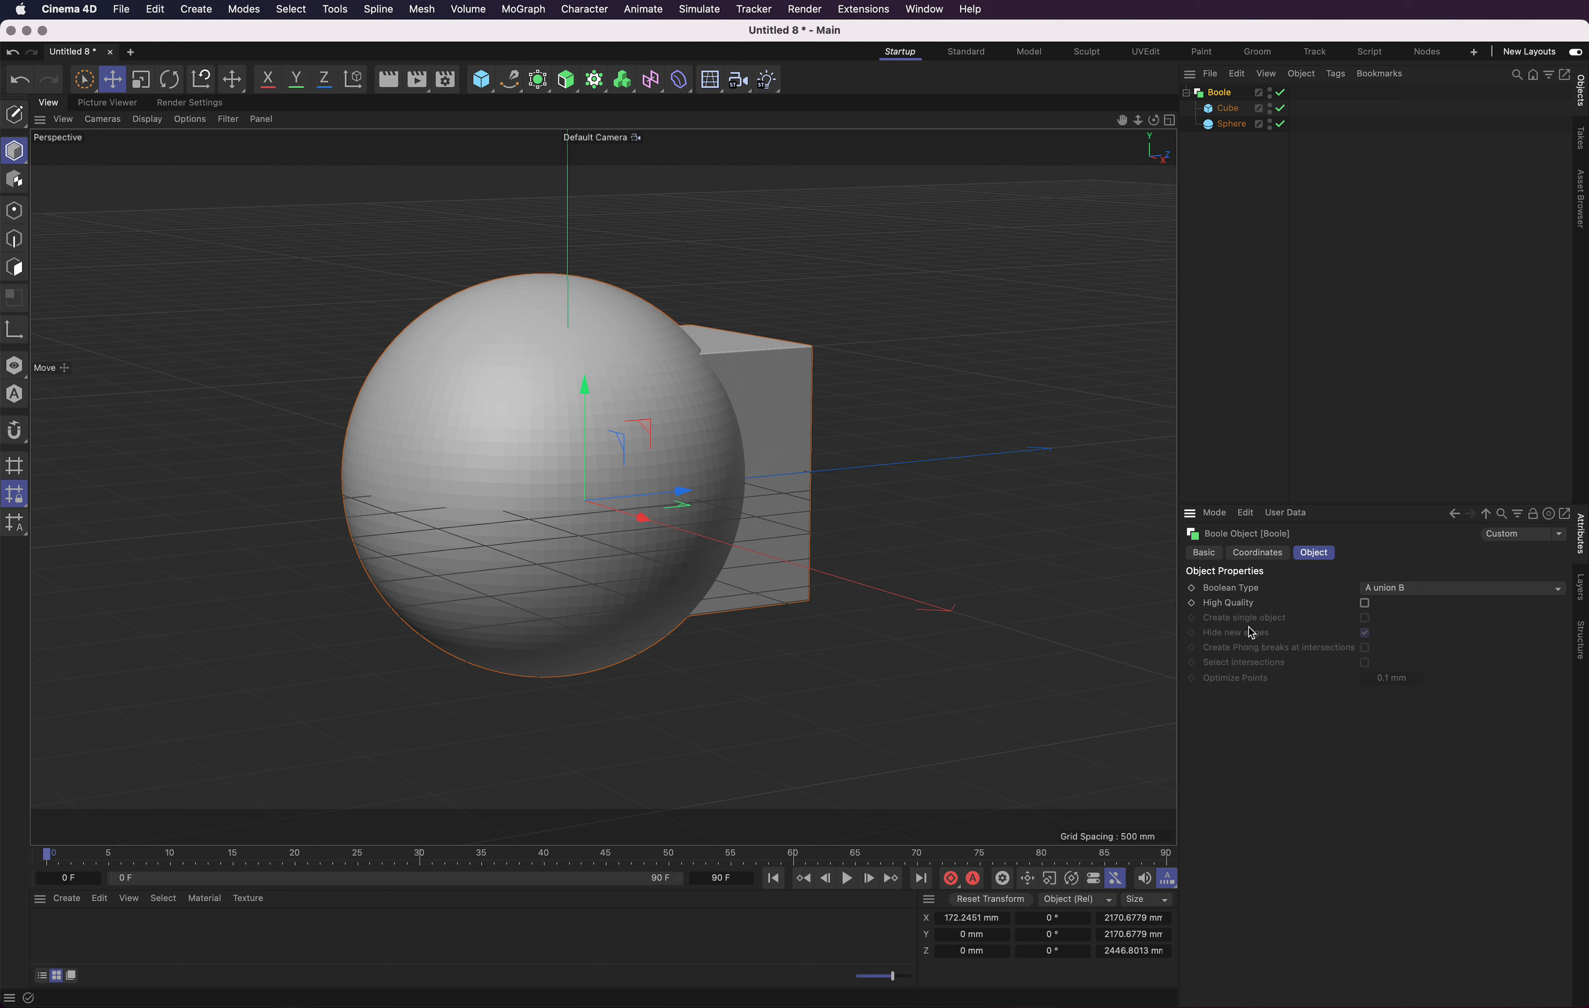
{"action": "left_click", "coordinate": [1365, 603]}
{"action": "left_click", "coordinate": [1365, 617]}
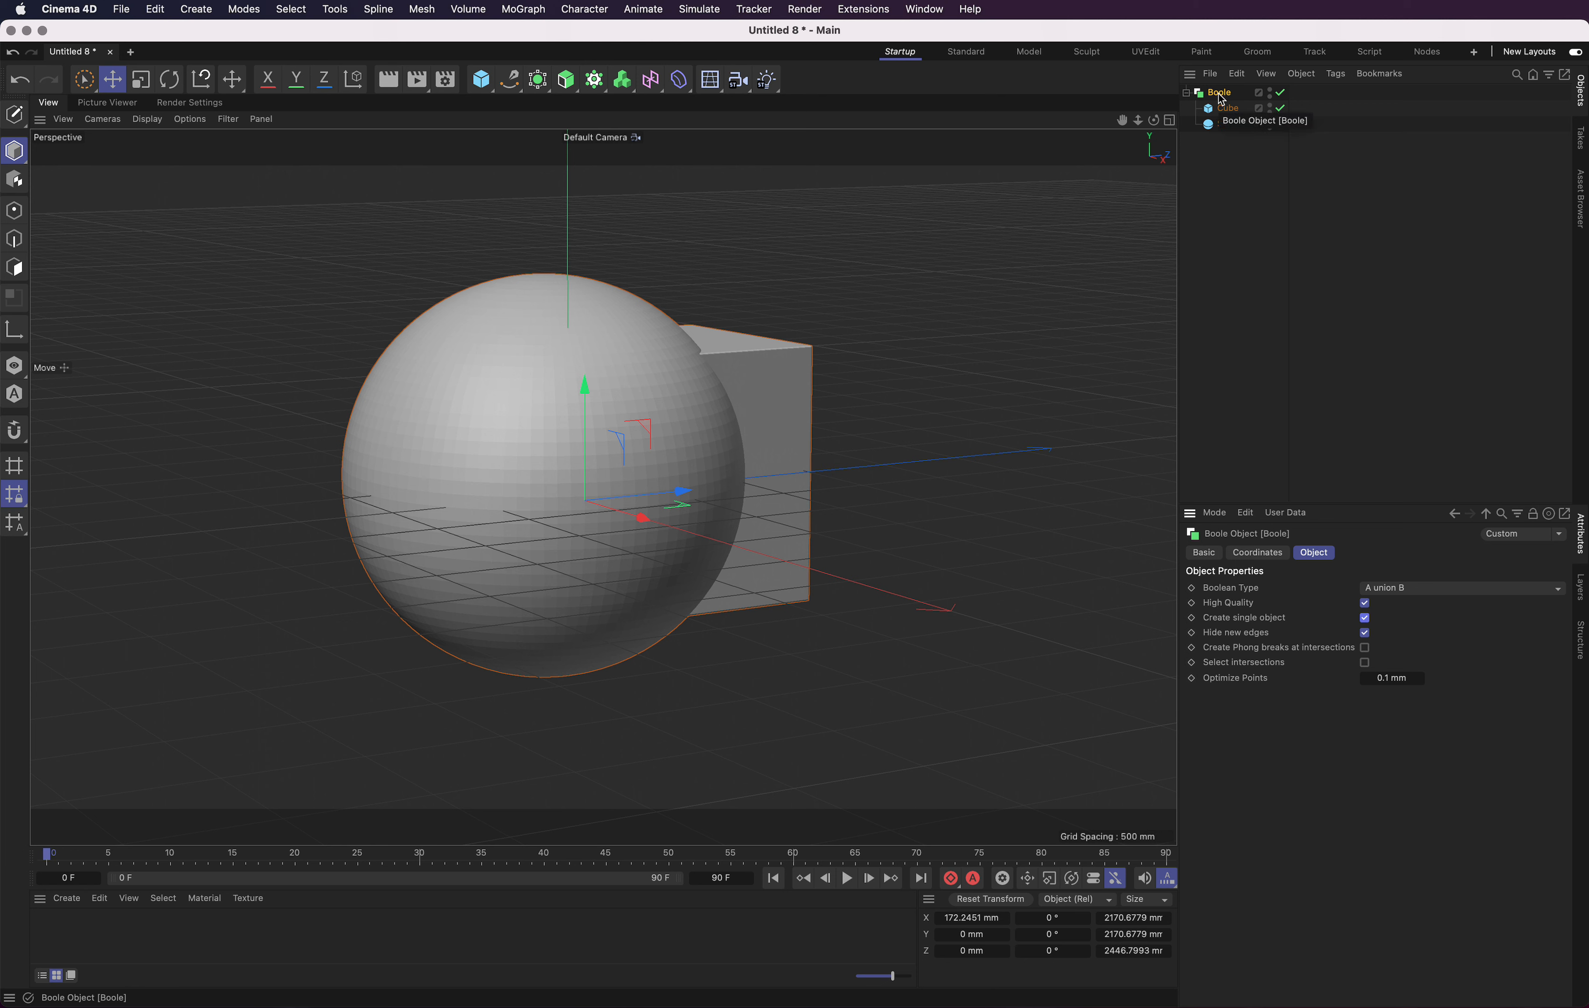
{"action": "key", "text": "c"}
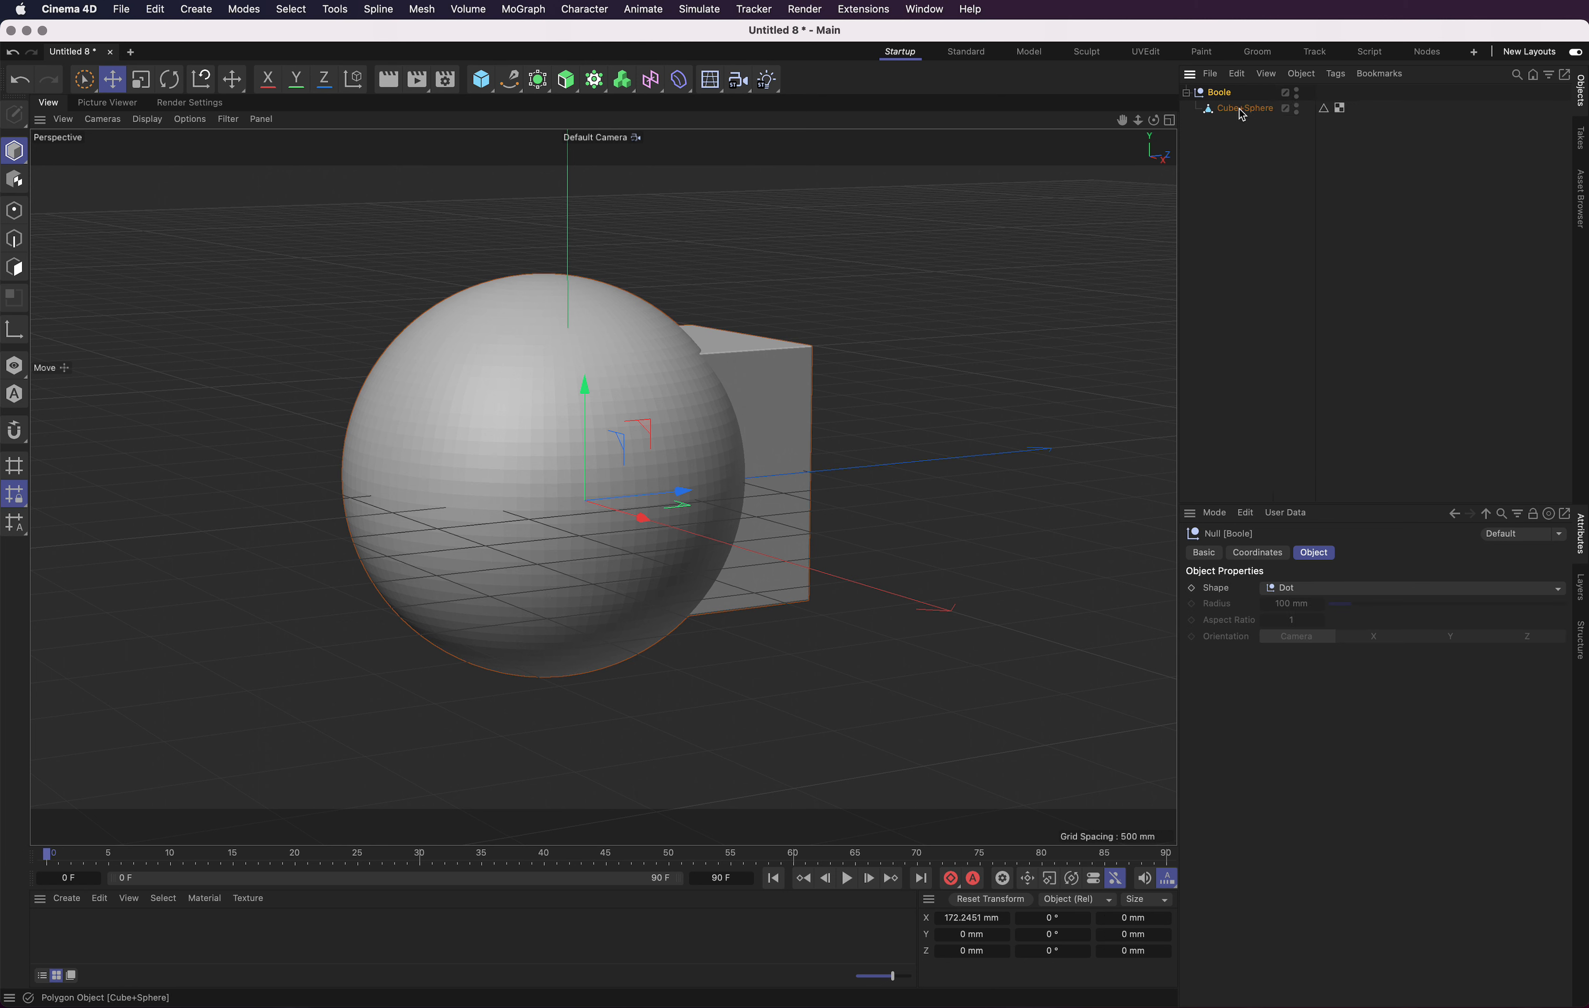
Undo the single-object conversion, and make the Boole editable with High Quality disabled to get separate cube and sphere meshes.
{"action": "key", "text": "super+z"}
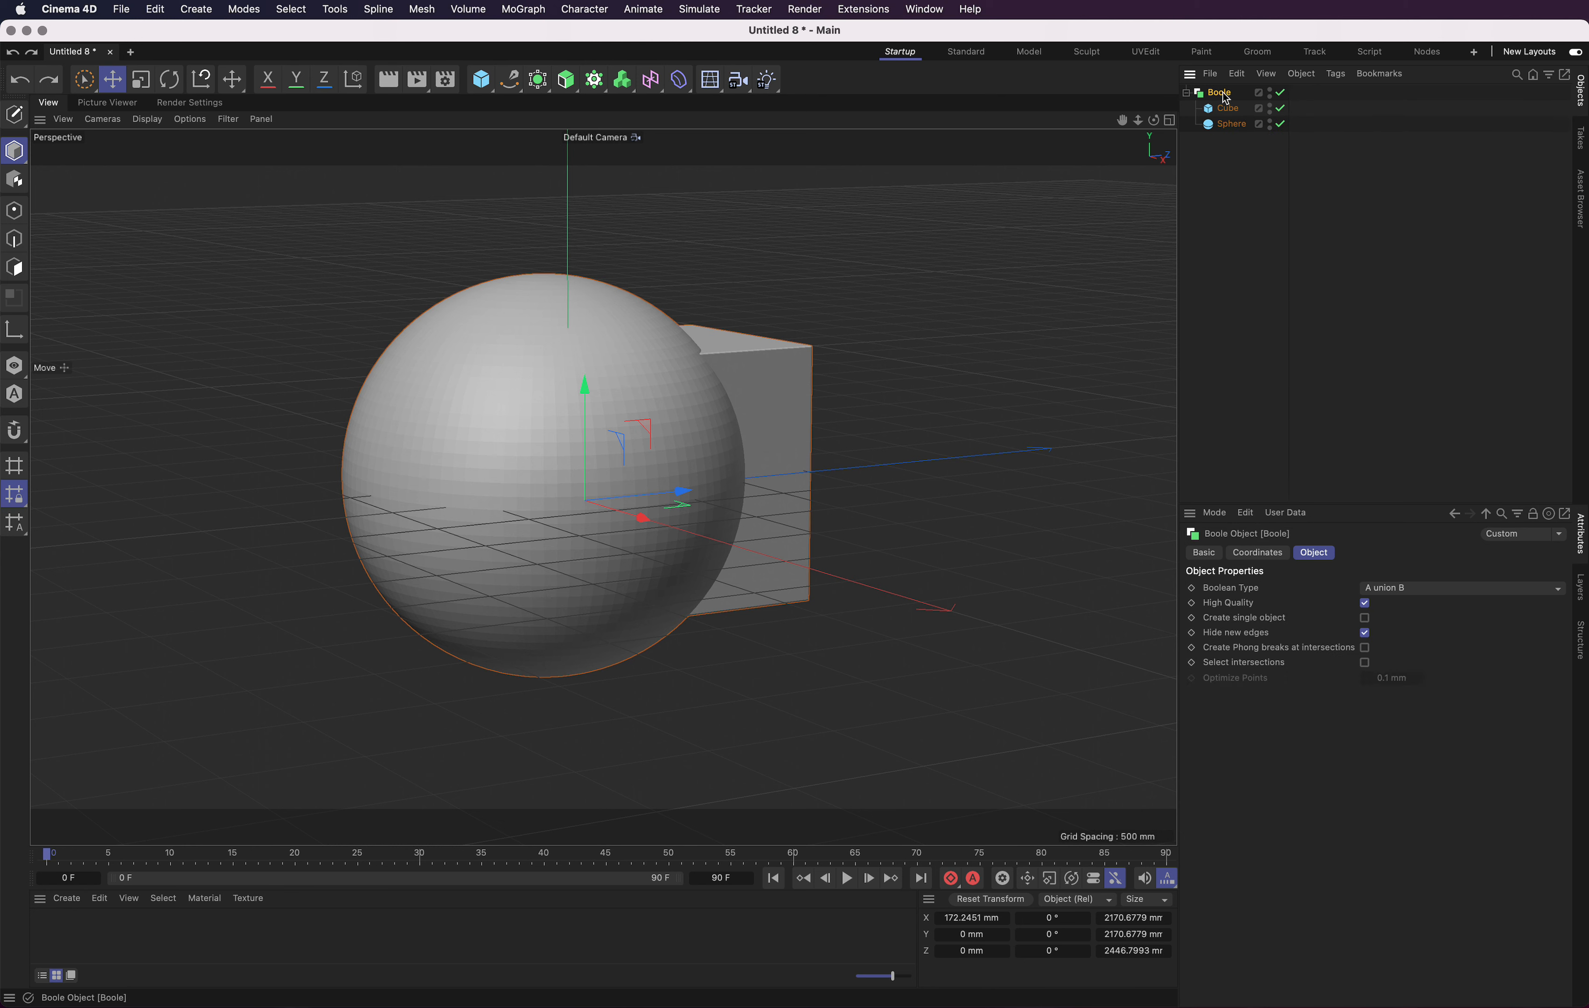
{"action": "left_click", "coordinate": [1365, 603]}
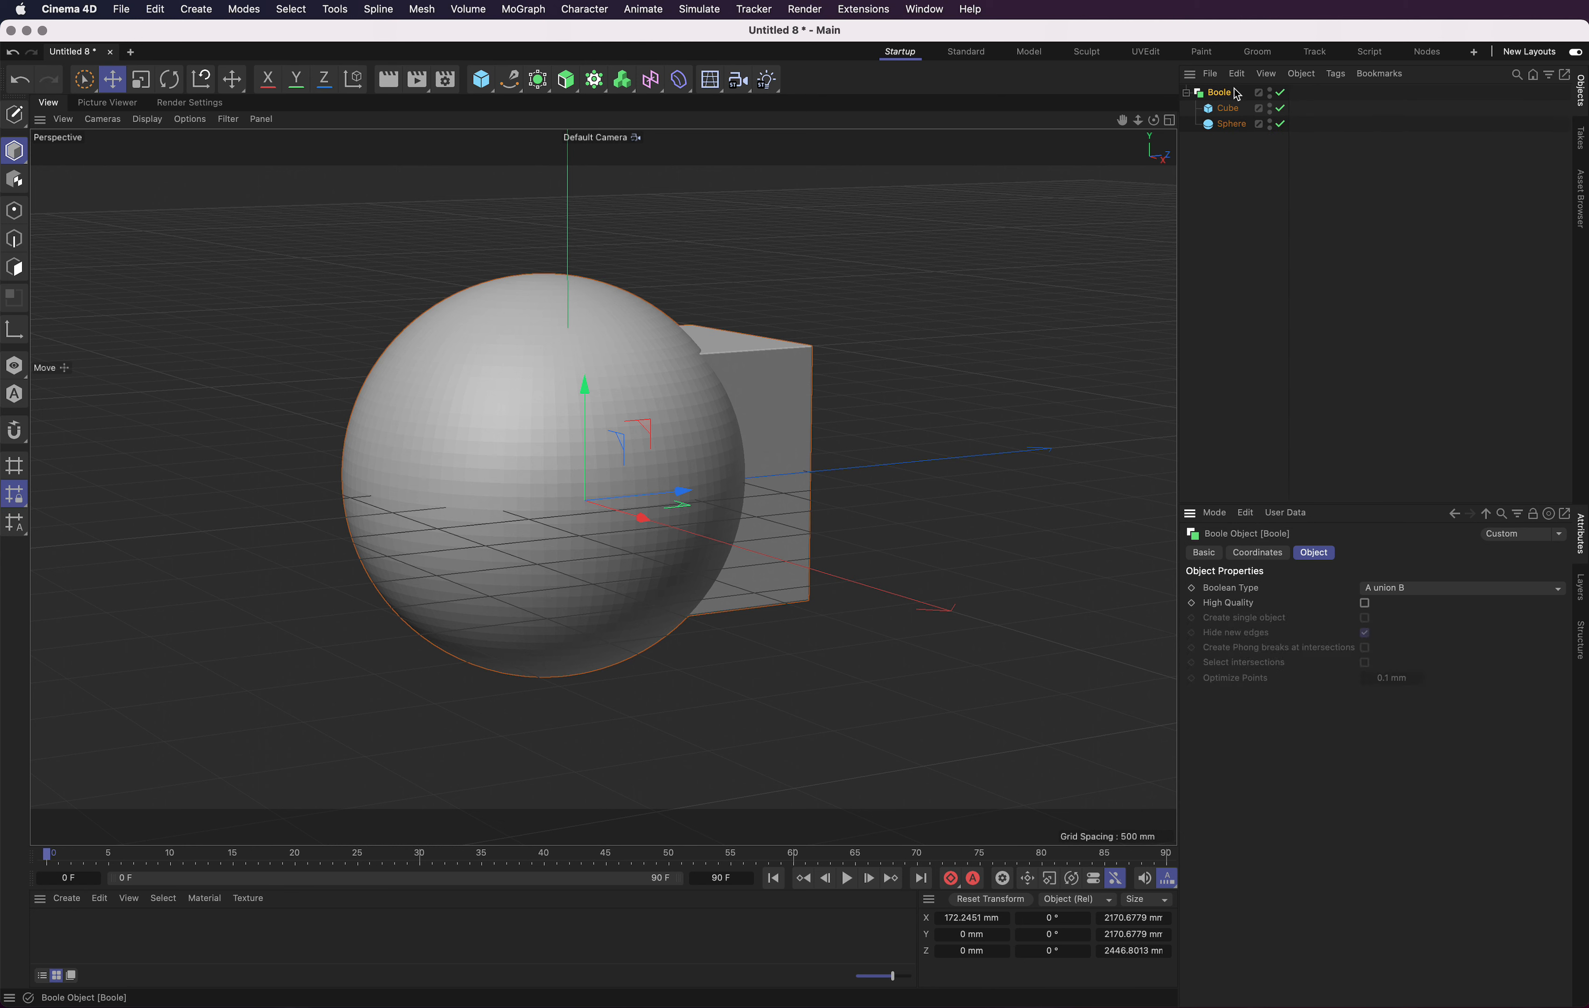
{"action": "key", "text": "c"}
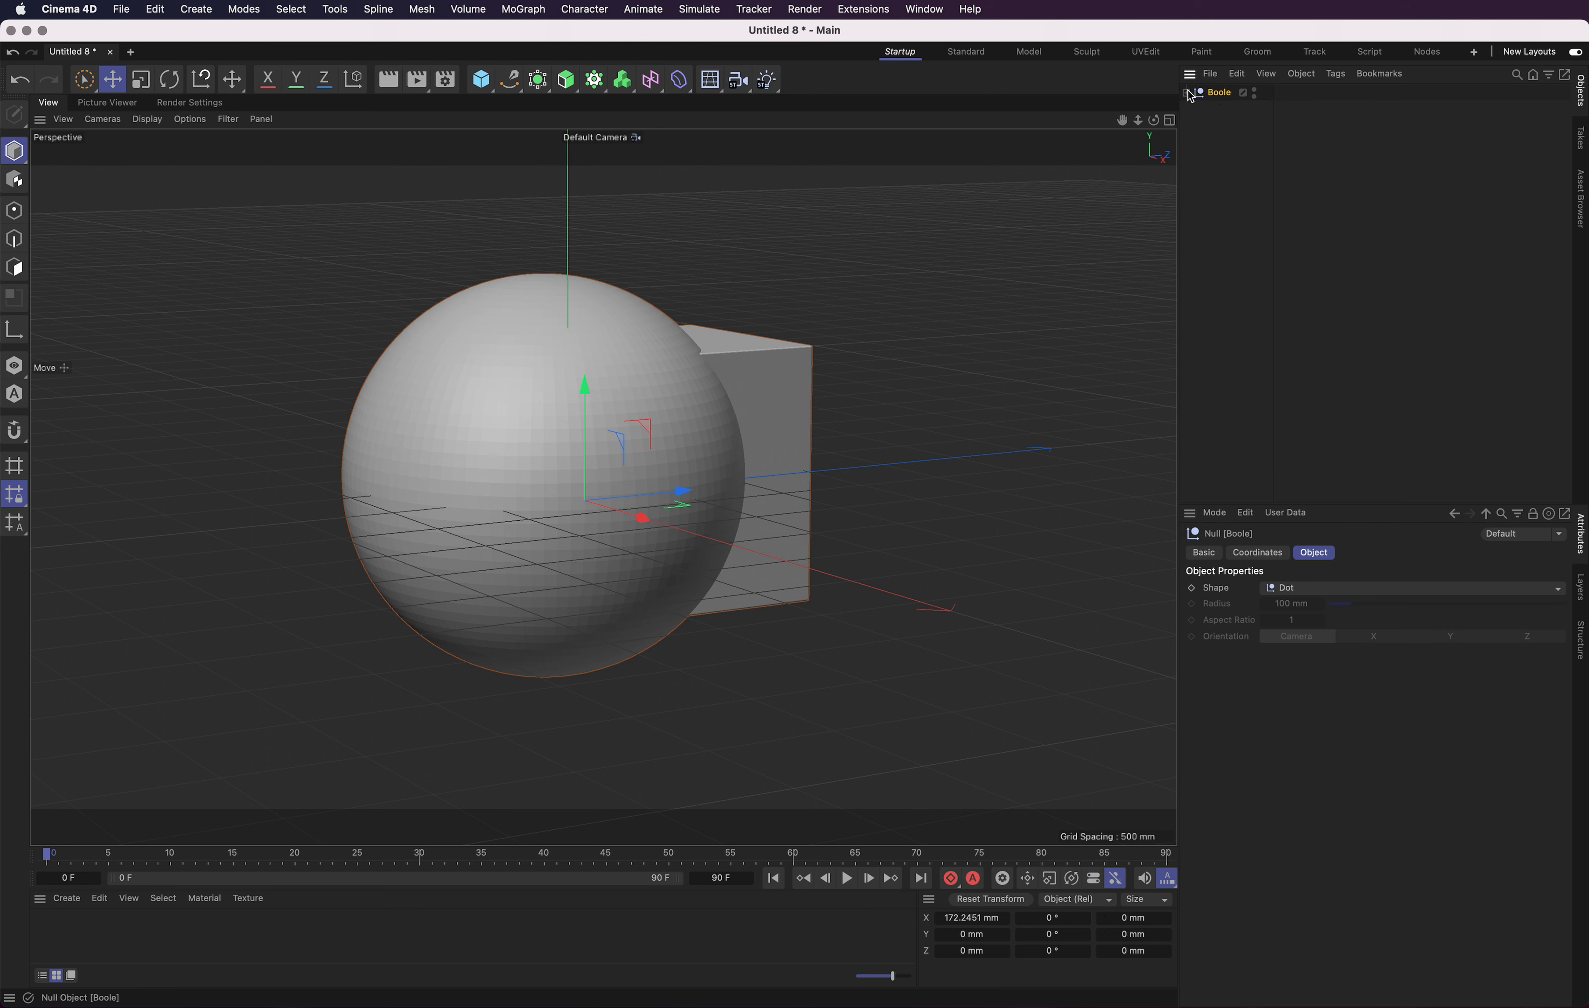
{"action": "left_click", "coordinate": [1186, 92]}
{"action": "left_click", "coordinate": [1230, 108]}
{"action": "left_click", "coordinate": [1236, 125]}
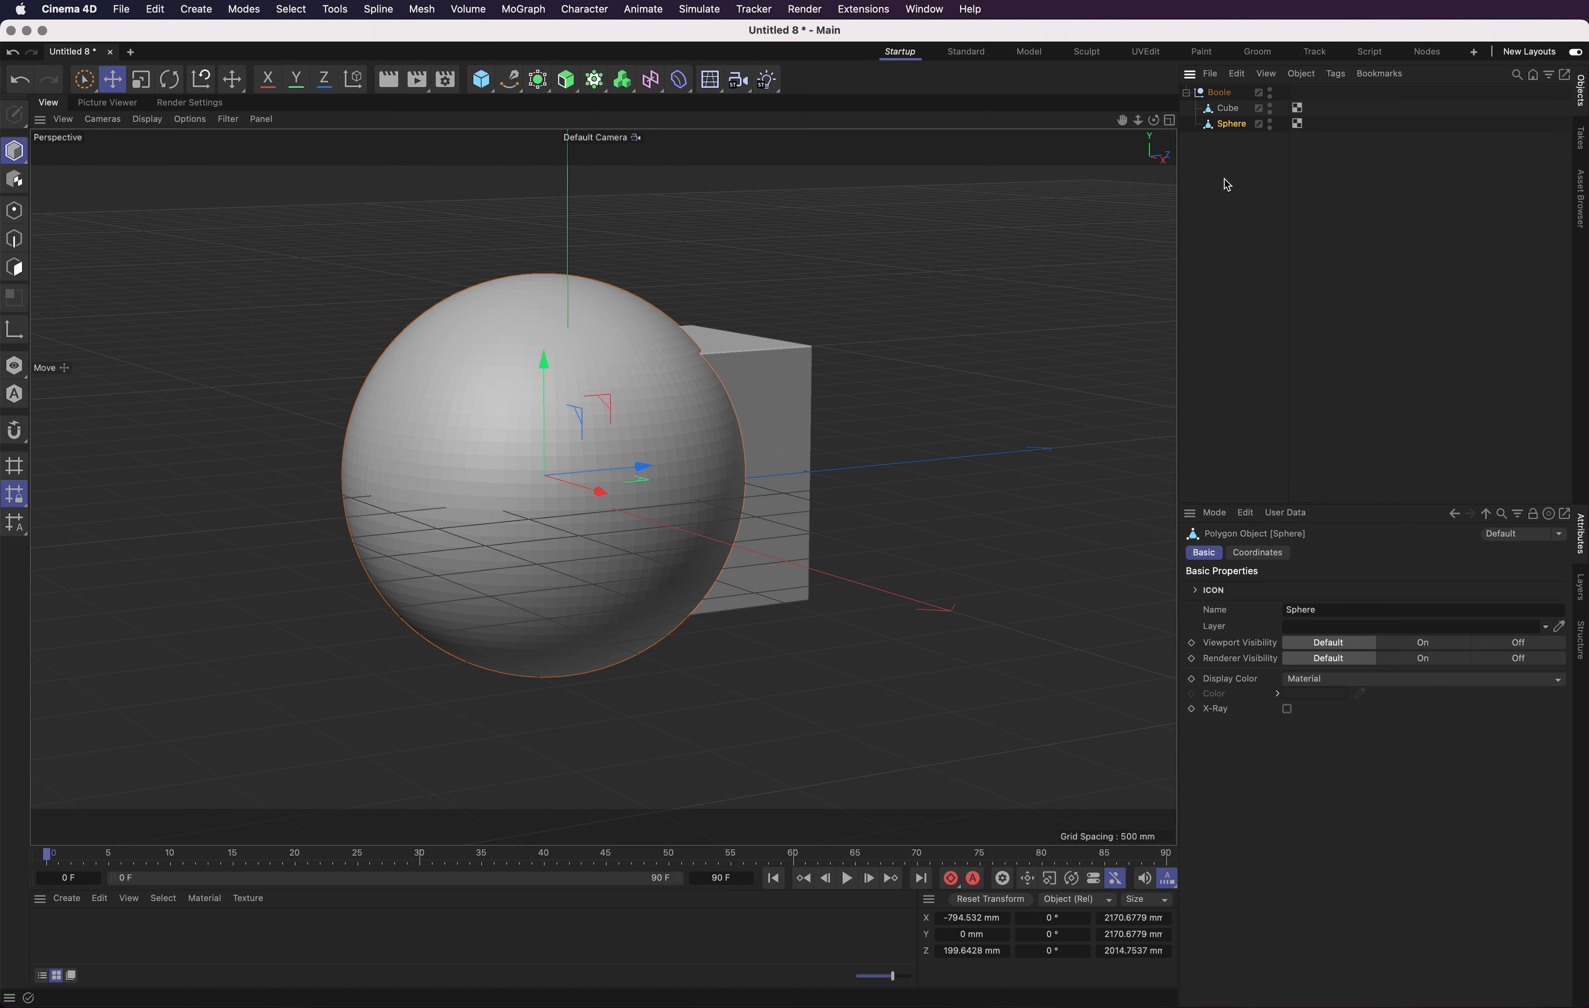
{"action": "left_click", "coordinate": [194, 103]}
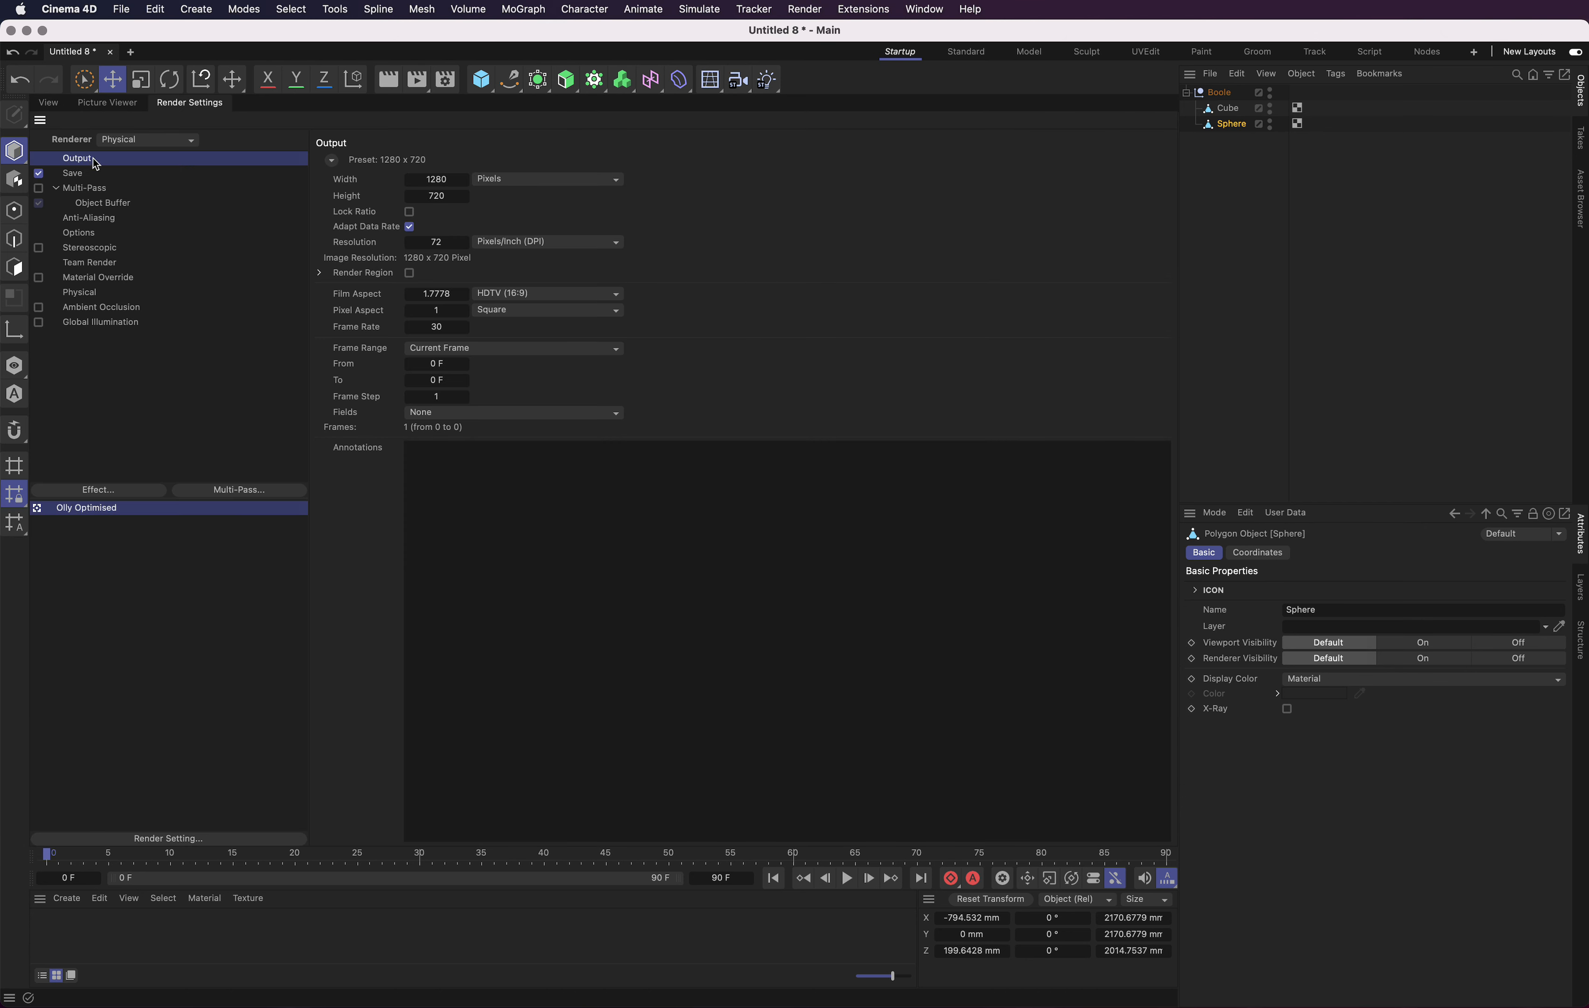
{"action": "left_click", "coordinate": [55, 104]}
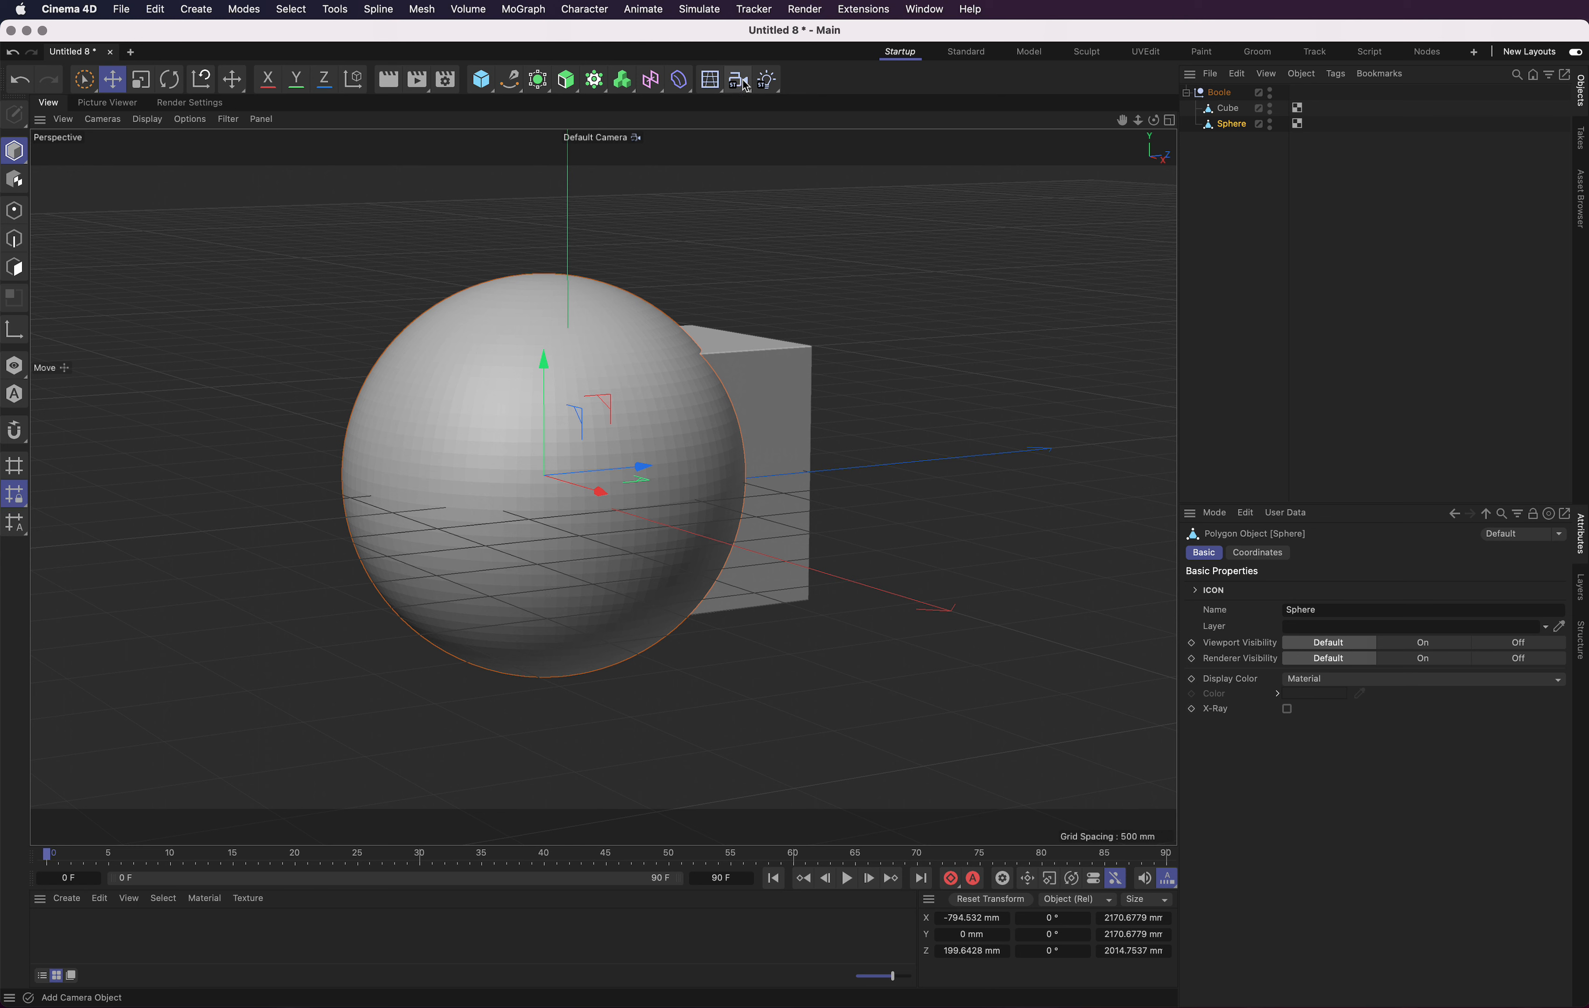
Detach the light palette as a floating window, and add a standard Light object to the scene.
{"action": "left_click", "coordinate": [767, 79]}
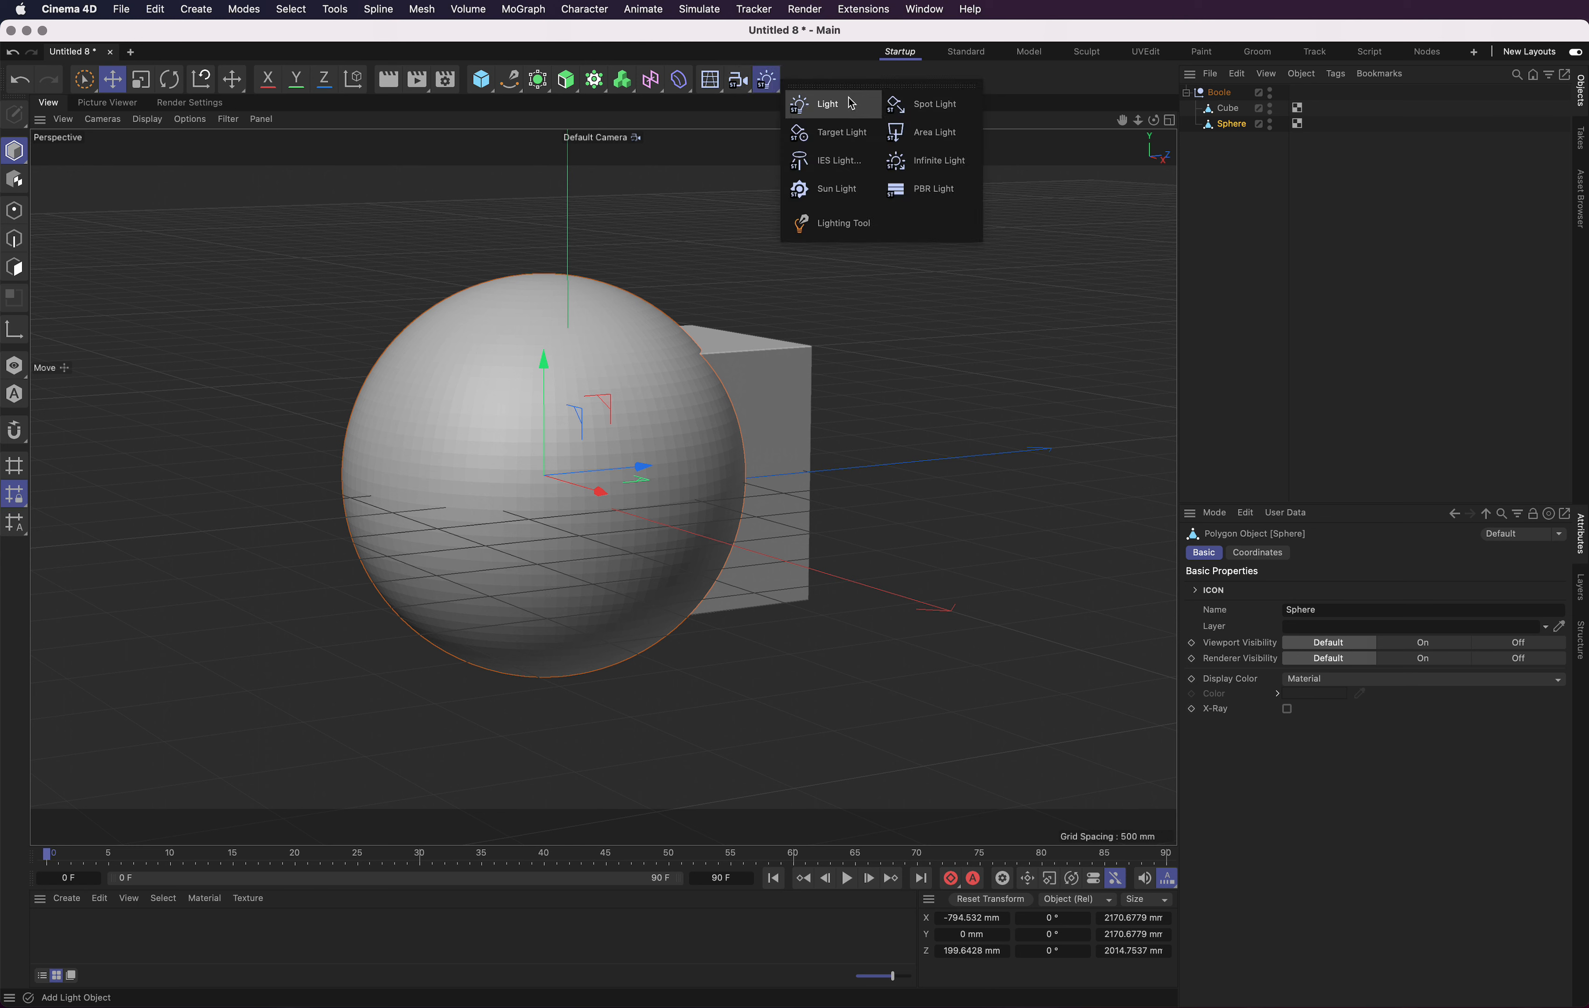
{"action": "left_click", "coordinate": [831, 86]}
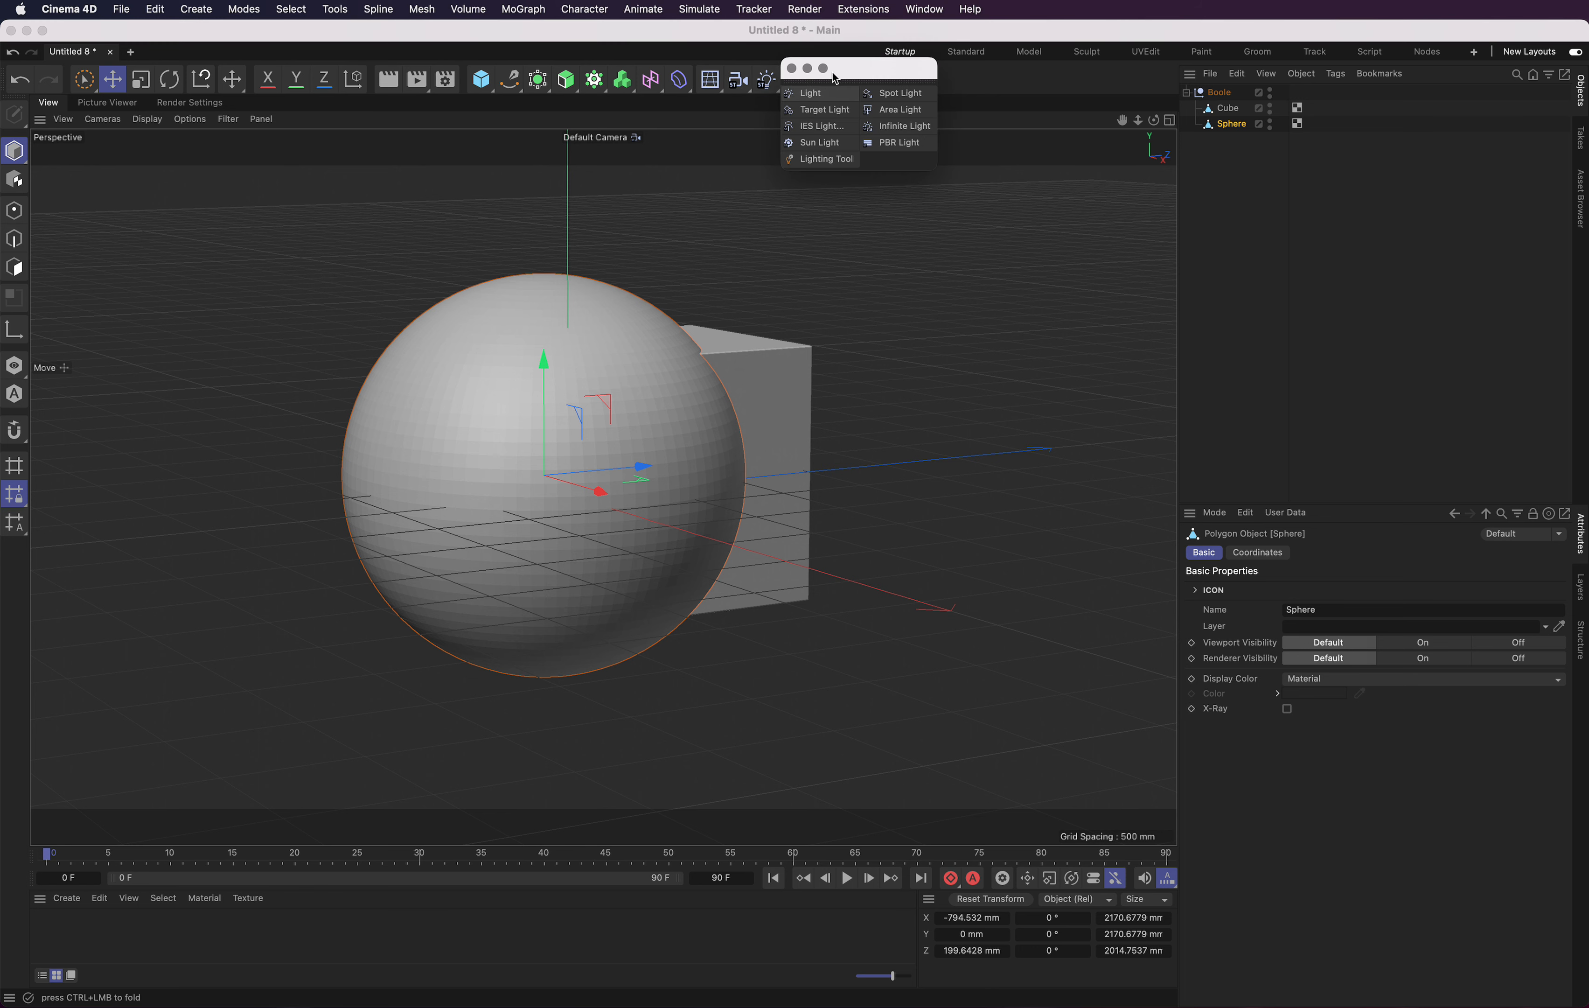
{"action": "left_click_drag", "start_coordinate": [834, 76], "coordinate": [1008, 227]}
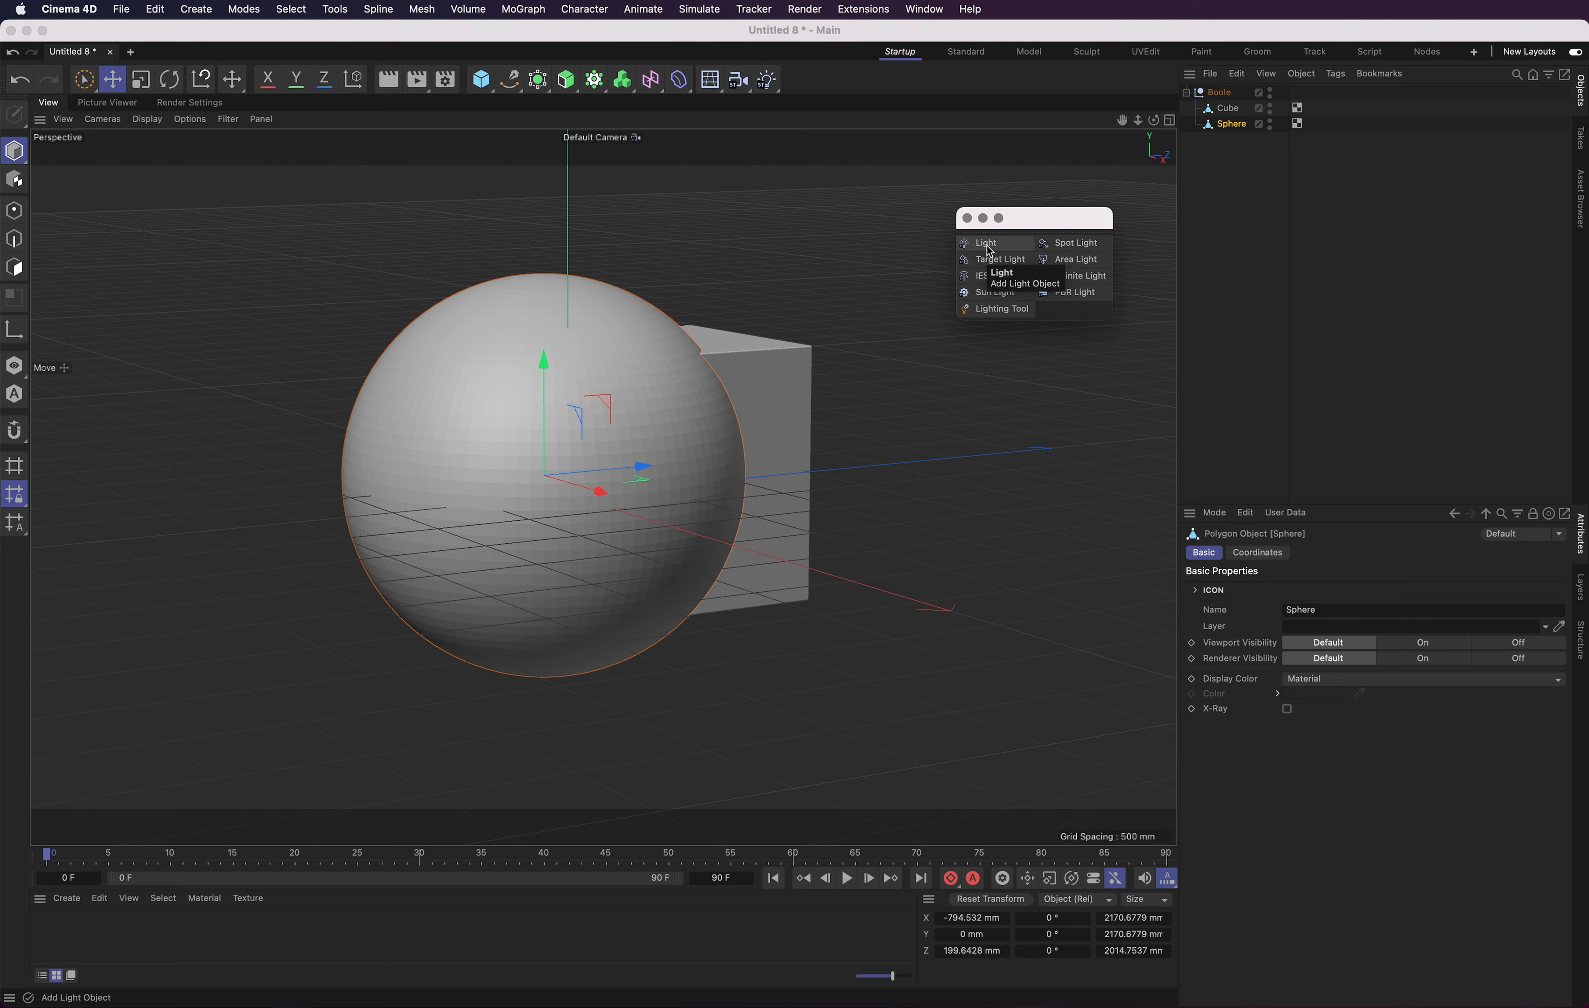
{"action": "left_click_drag", "start_coordinate": [1082, 220], "coordinate": [1015, 193]}
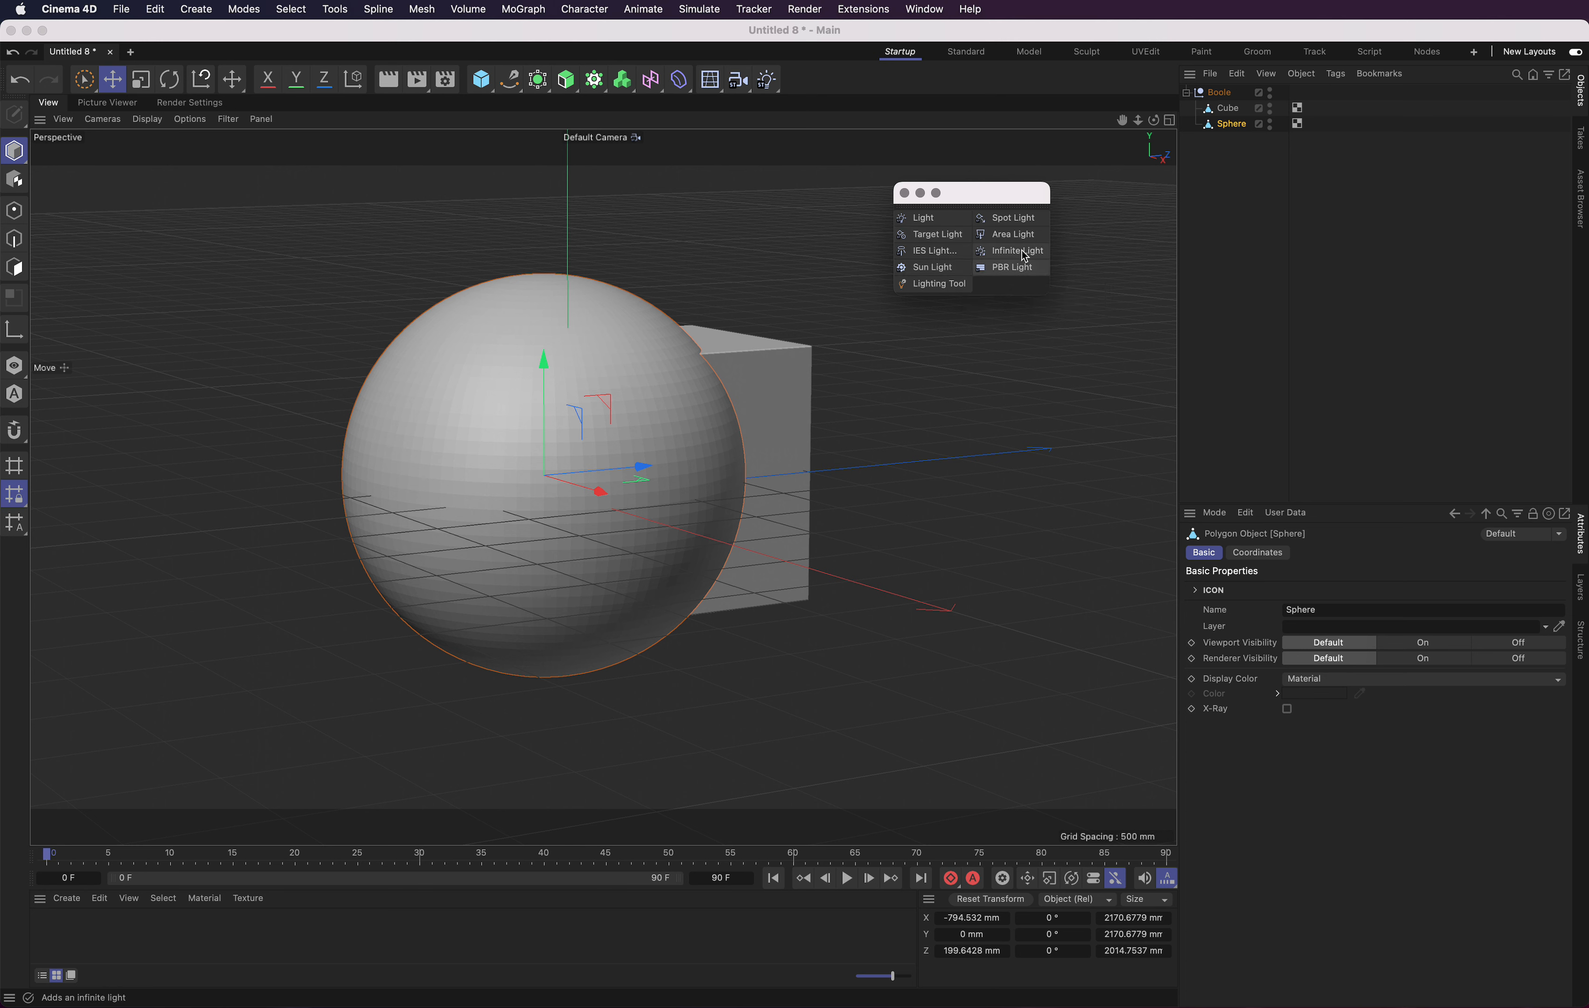
{"action": "left_click", "coordinate": [939, 222]}
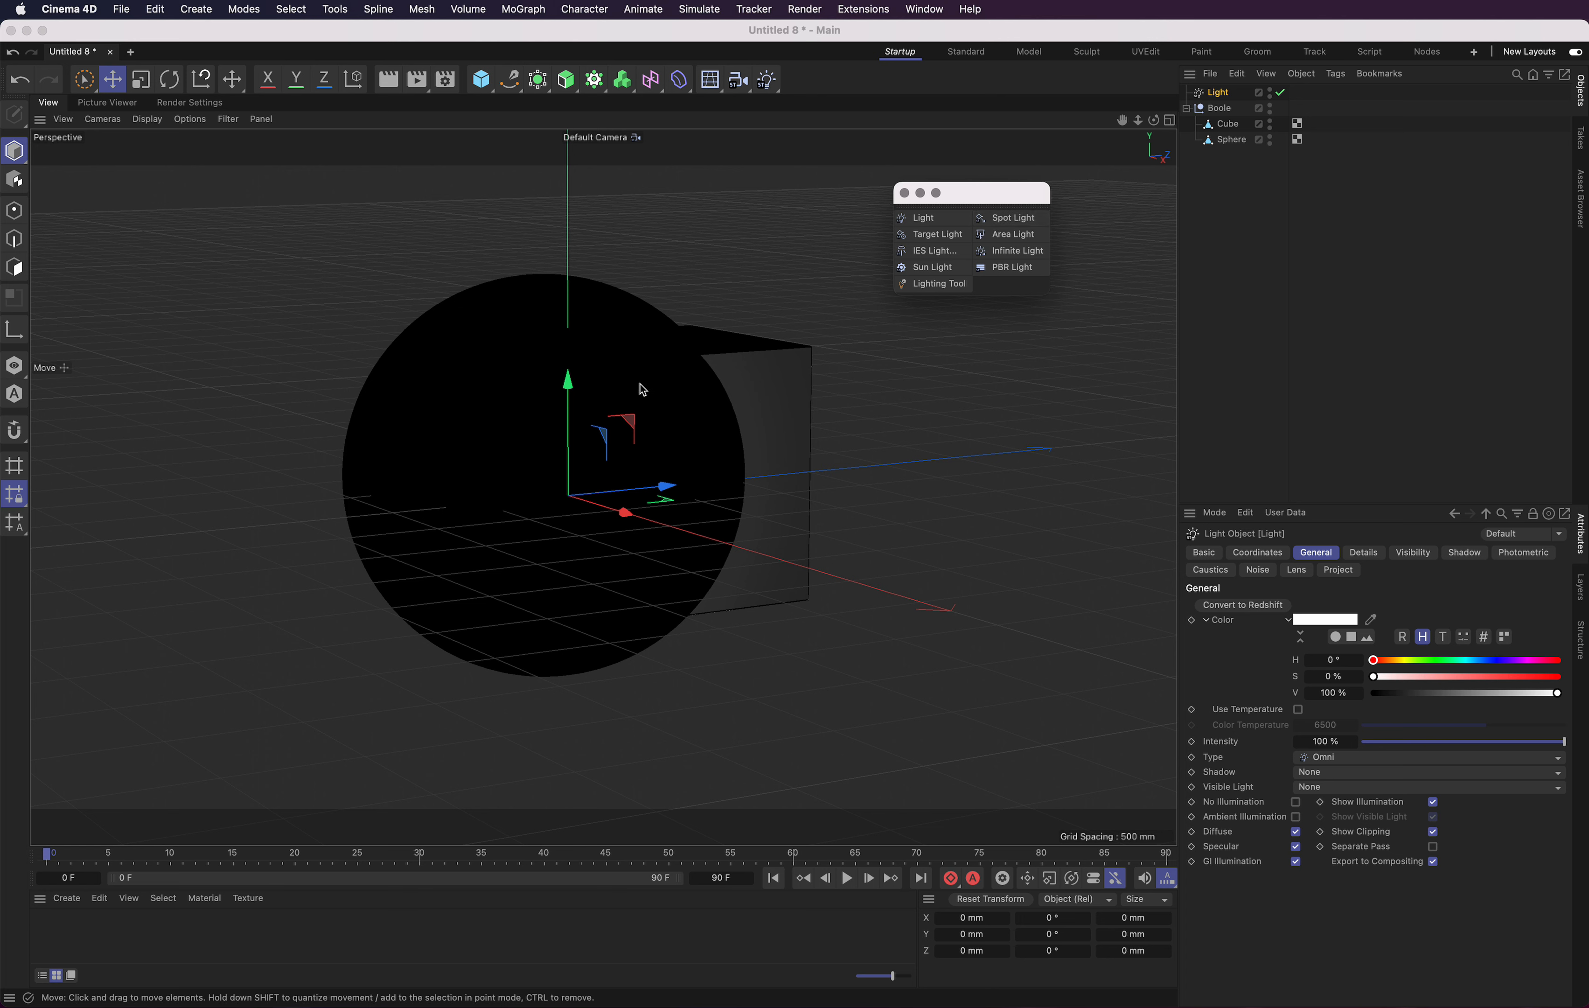
Move the light up and away from the sphere to about Y 2106 mm and Z -3189 mm, keeping the light palette clear of the viewport.
{"action": "left_click", "coordinate": [633, 424]}
{"action": "left_click_drag", "start_coordinate": [633, 424], "coordinate": [350, 147]}
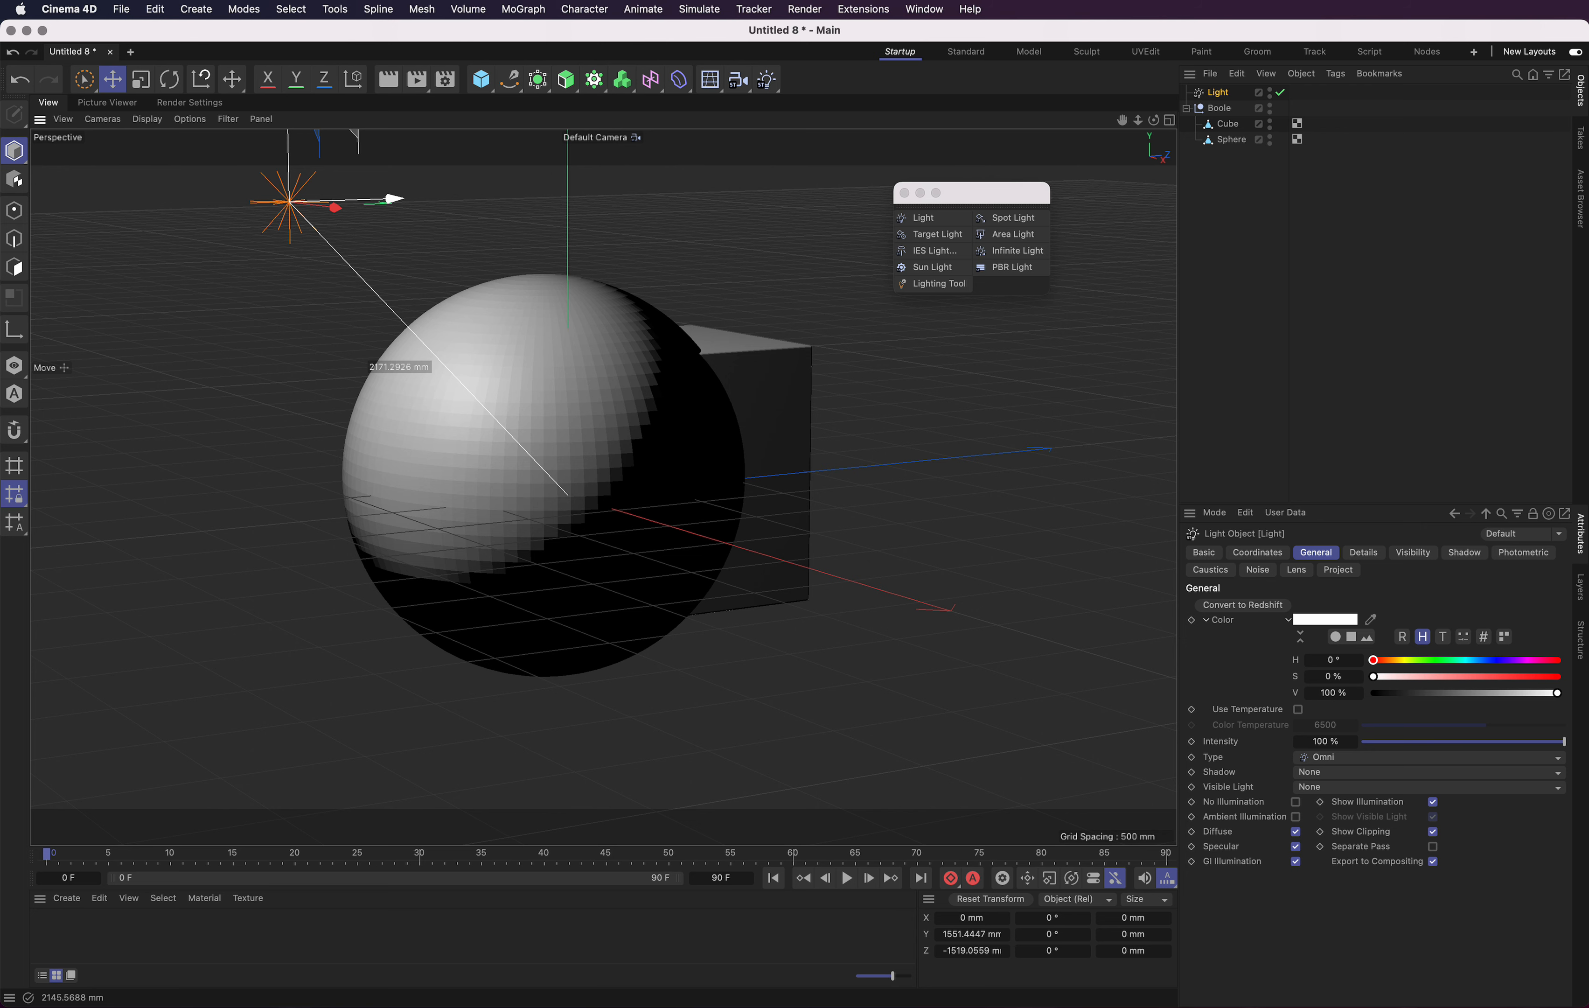
{"action": "left_click_drag", "start_coordinate": [1138, 121], "coordinate": [1127, 126]}
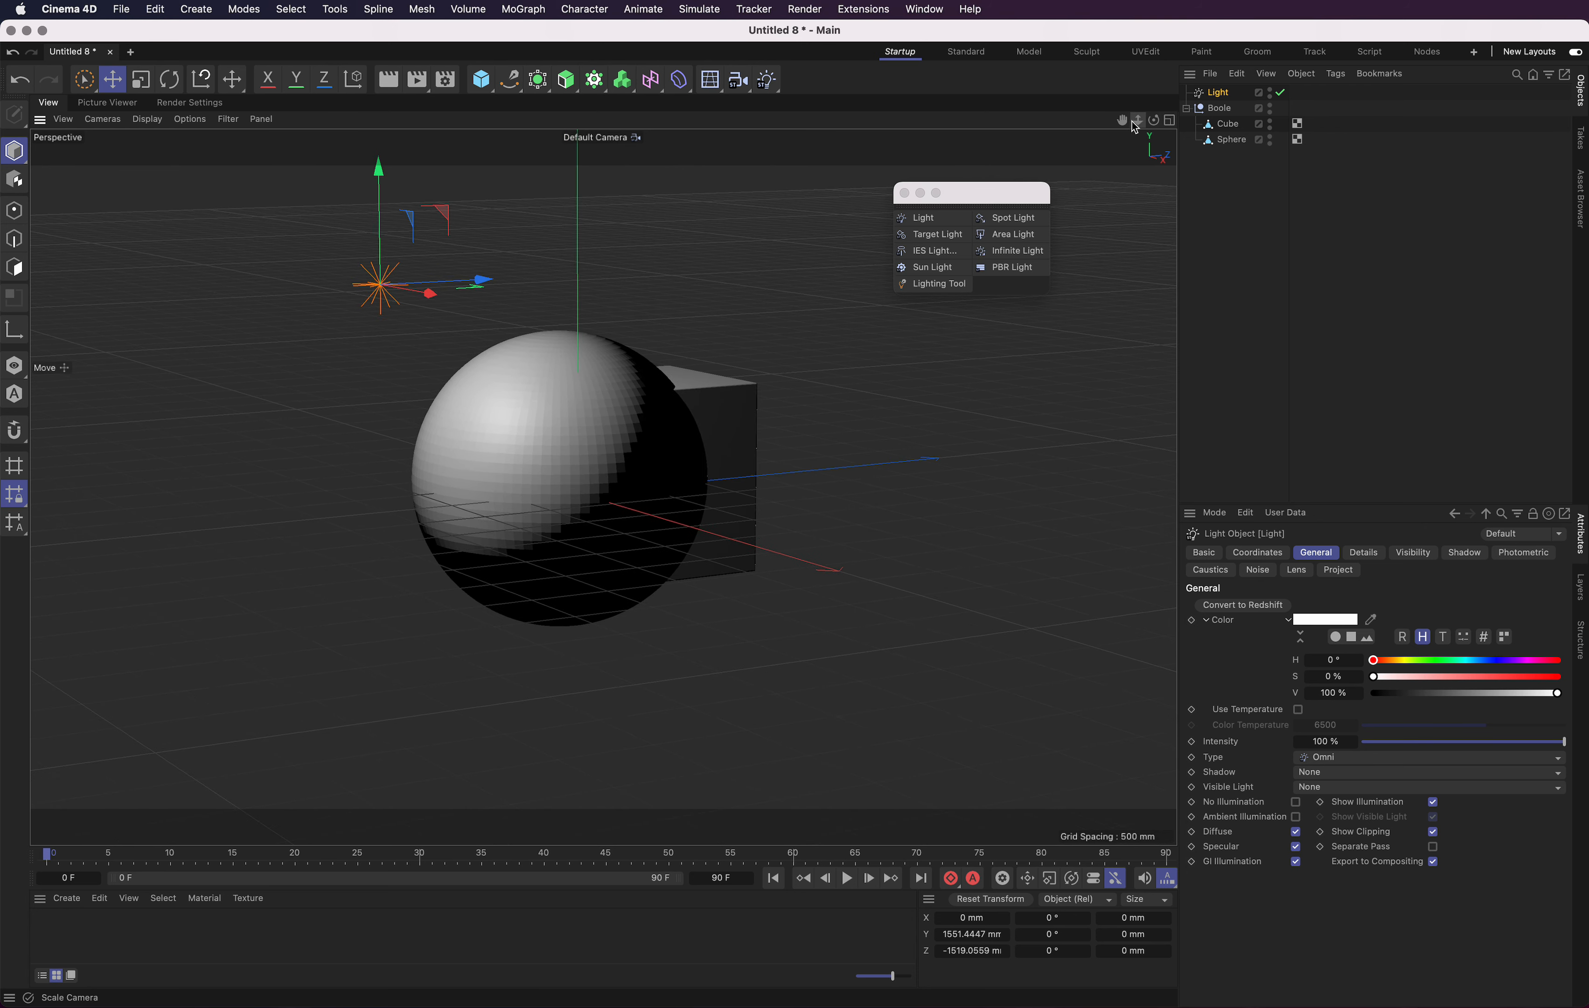
{"action": "left_click_drag", "start_coordinate": [953, 201], "coordinate": [1366, 265]}
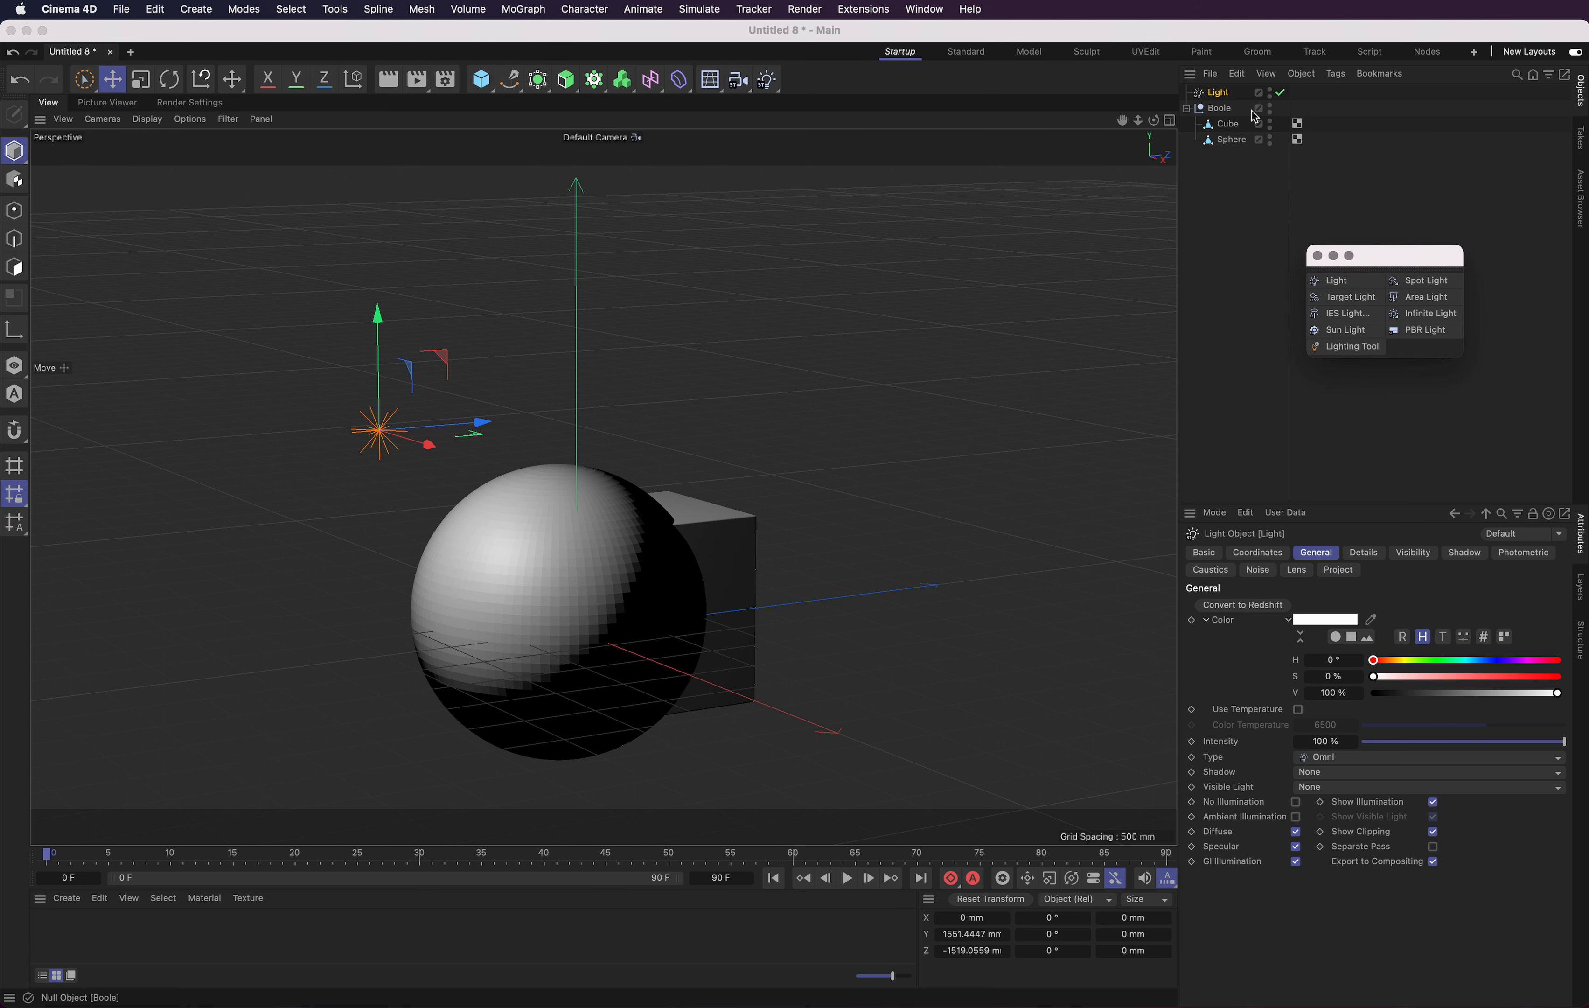
{"action": "left_click_drag", "start_coordinate": [1138, 121], "coordinate": [1133, 125]}
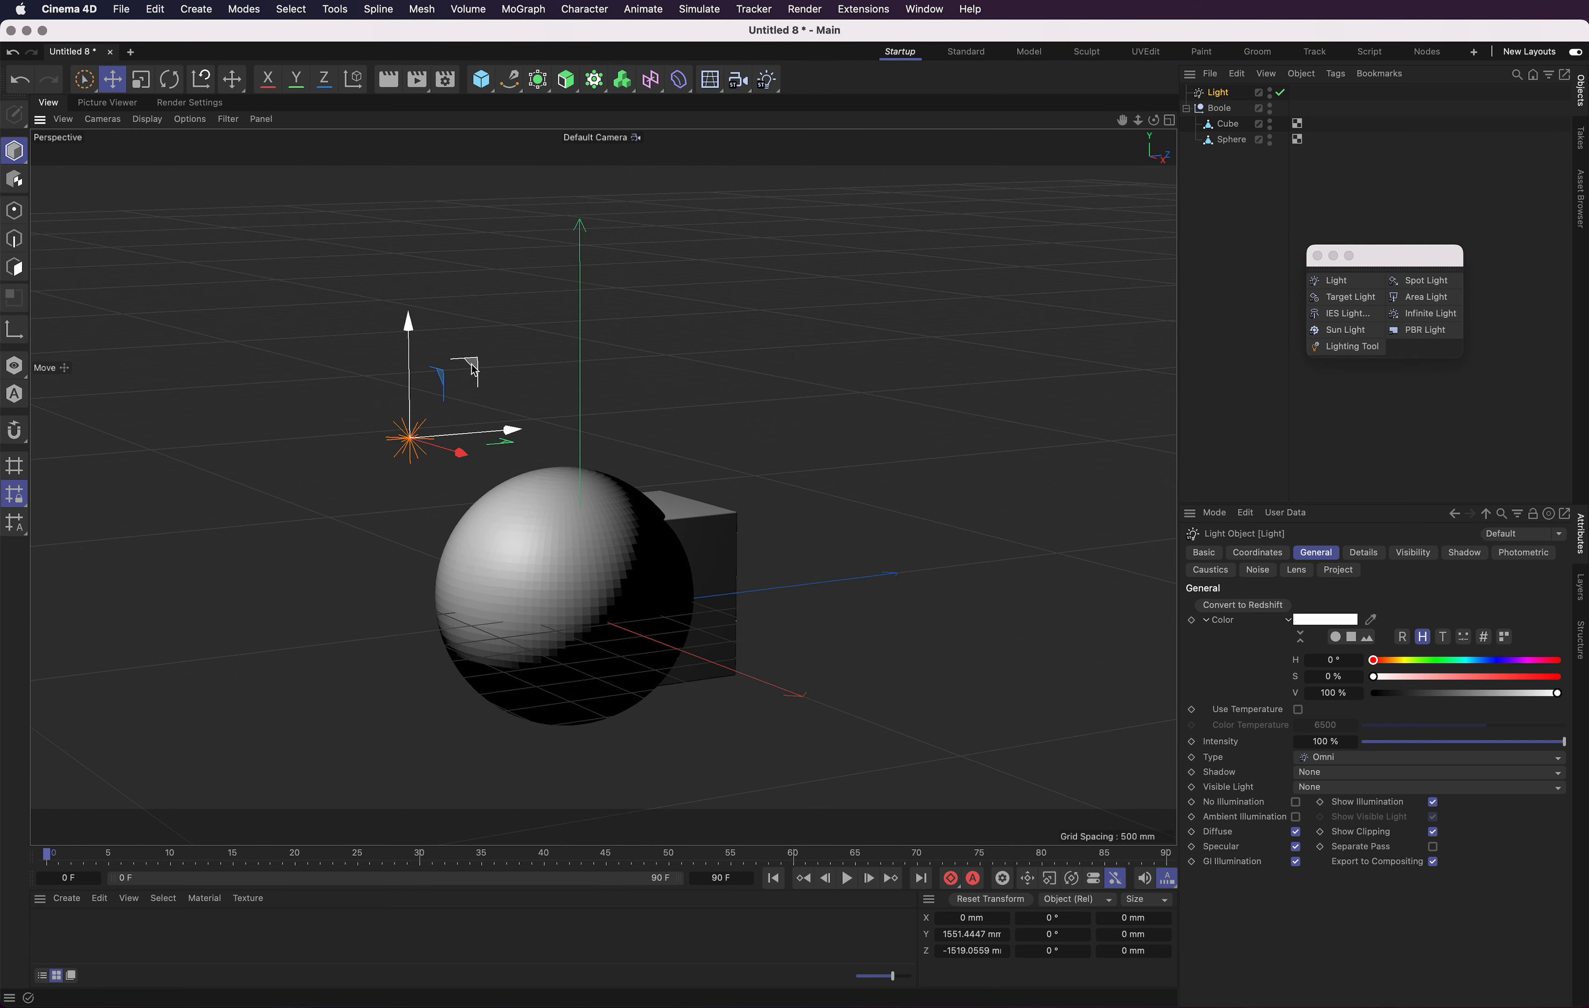
{"action": "left_click_drag", "start_coordinate": [524, 417], "coordinate": [307, 415]}
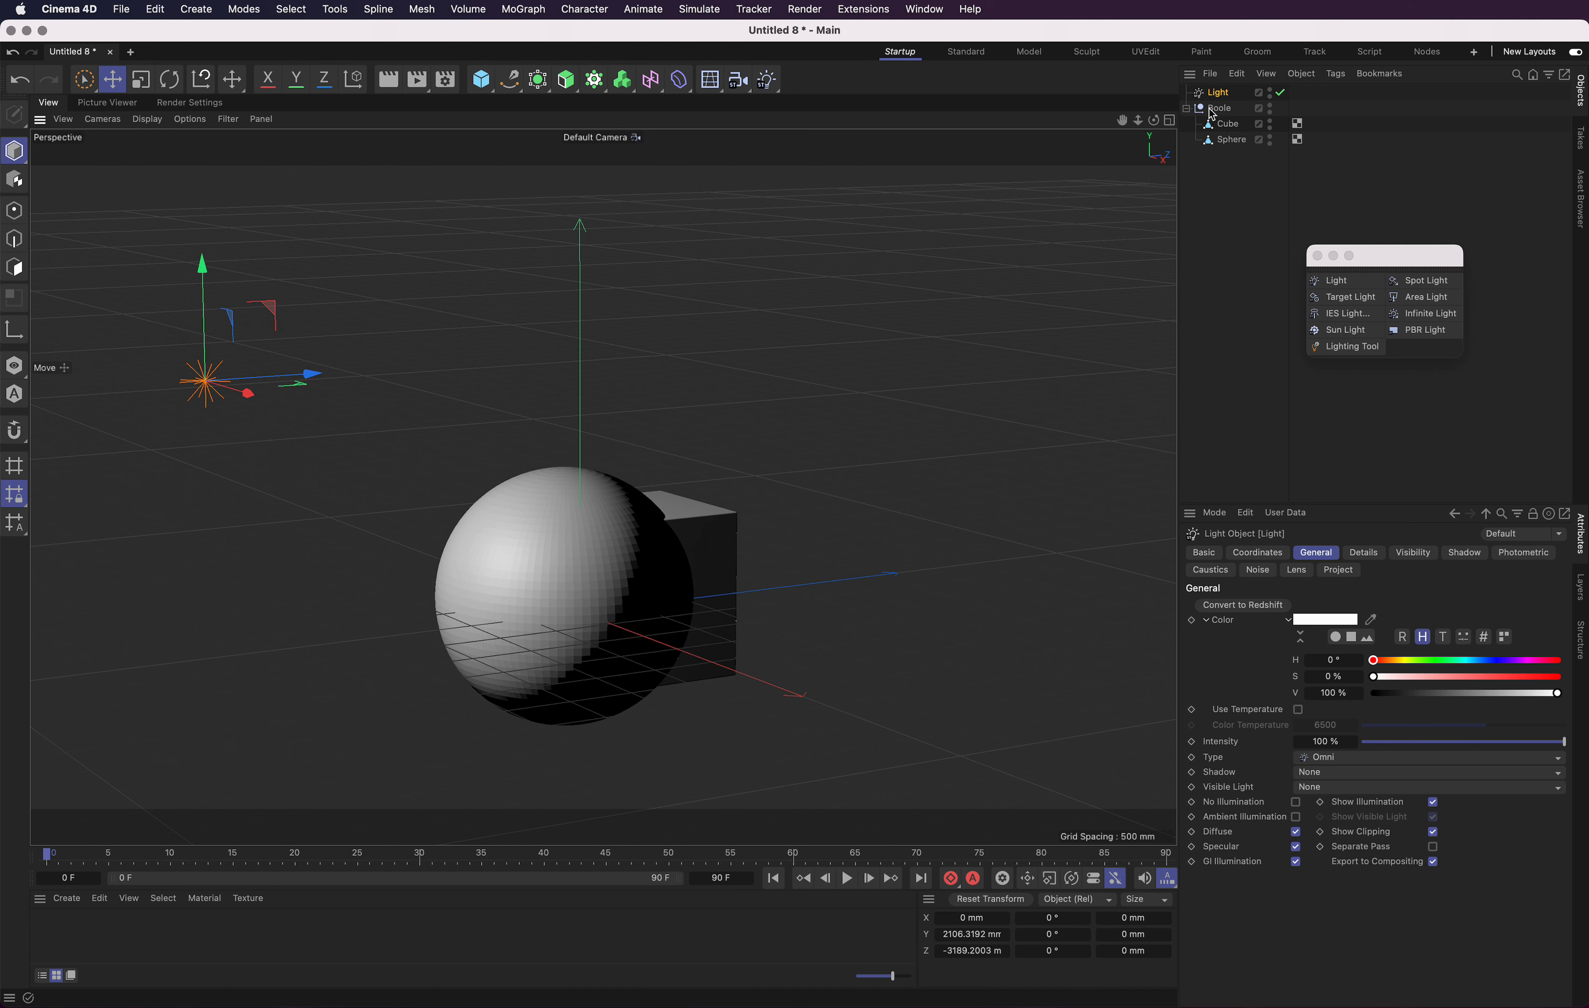
Place the floating light palette over an empty area of the perspective viewport.
{"action": "key", "text": "F2"}
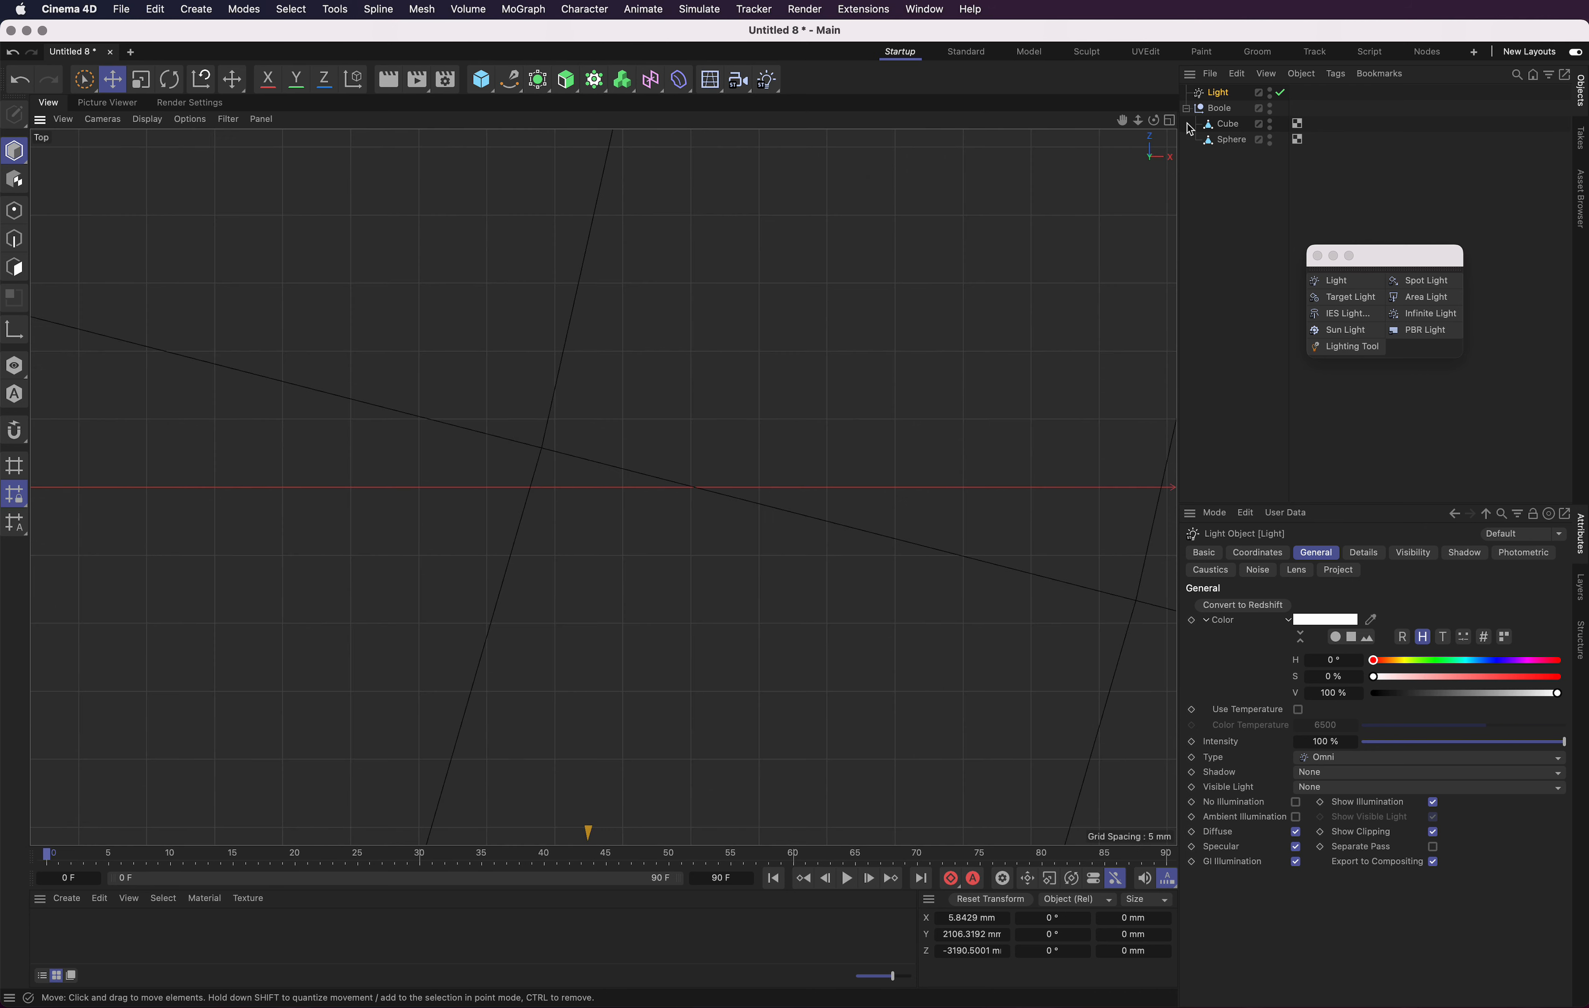
{"action": "left_click", "coordinate": [1169, 119]}
{"action": "left_click", "coordinate": [594, 121]}
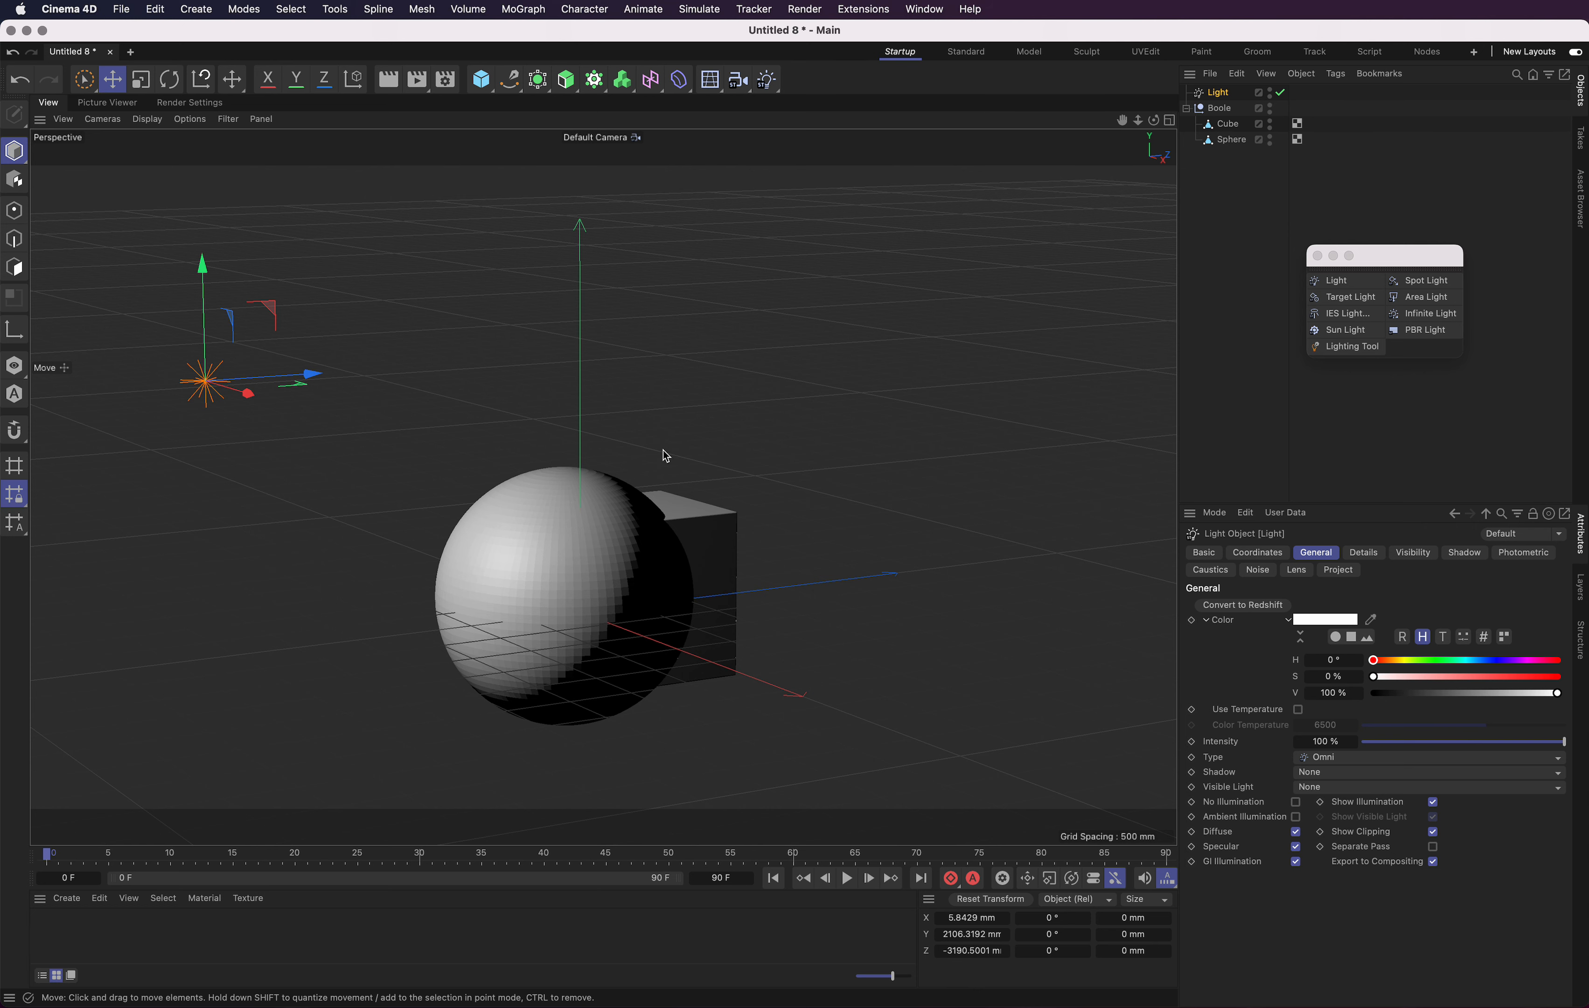
{"action": "left_click_drag", "start_coordinate": [663, 453], "coordinate": [712, 285], "text": "alt"}
{"action": "key", "text": "super+z"}
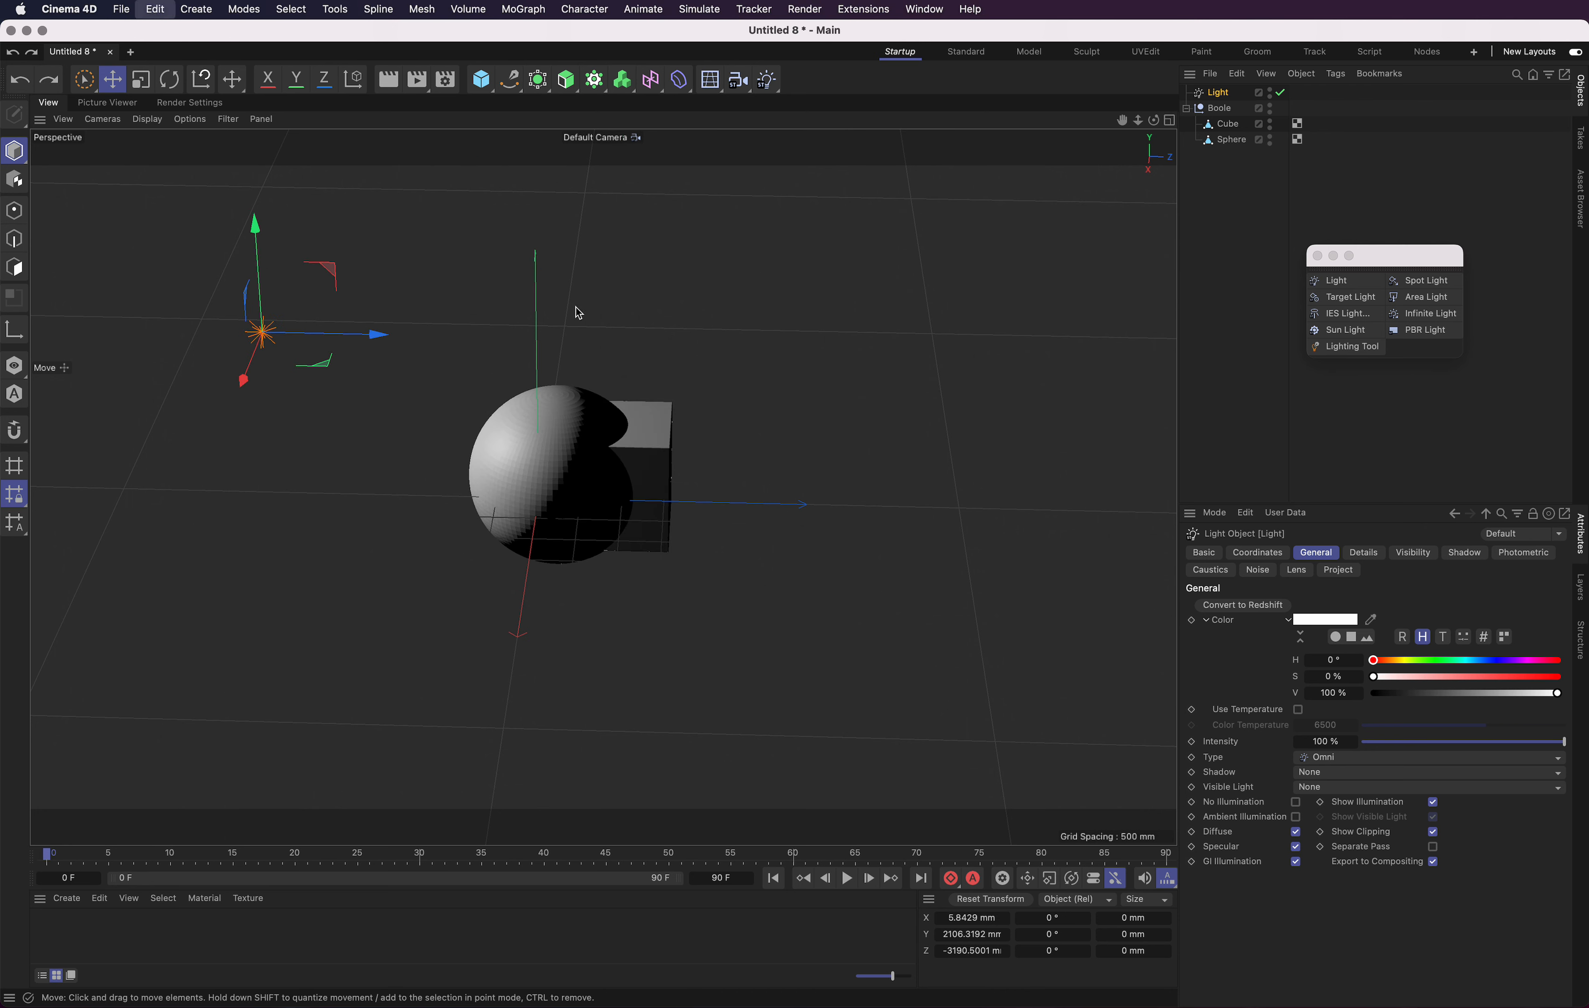
{"action": "left_click_drag", "start_coordinate": [1353, 264], "coordinate": [976, 210]}
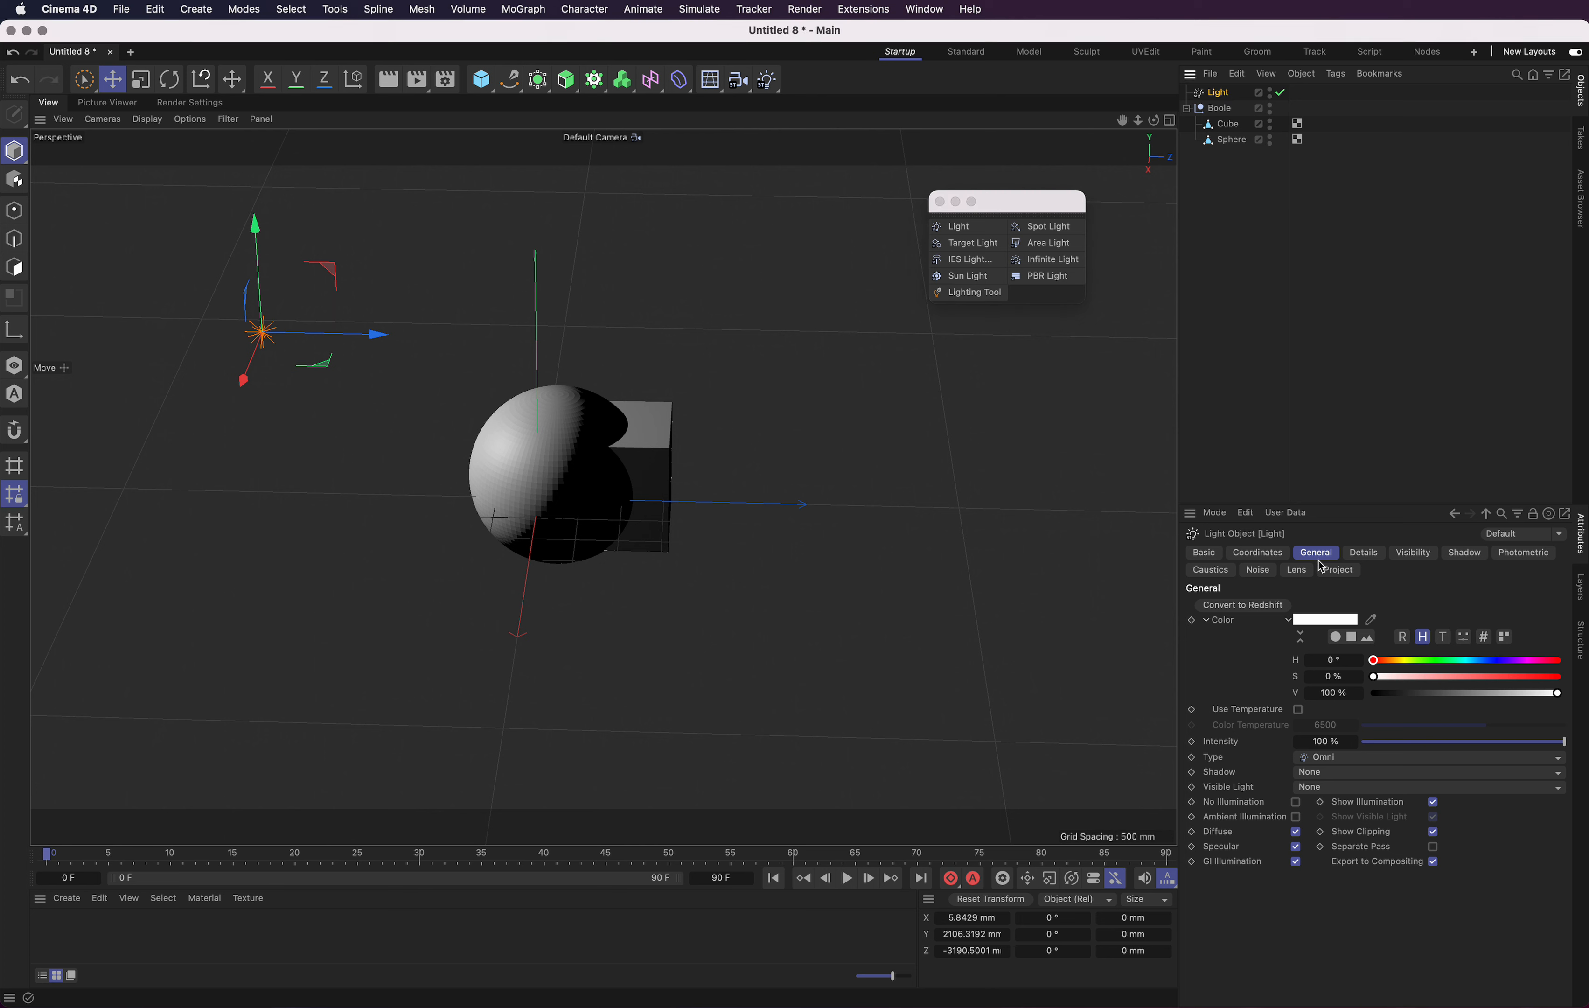
Change the light's type to Spot and tilt it down about 20° to aim at the sphere and cube.
{"action": "left_click", "coordinate": [1339, 759]}
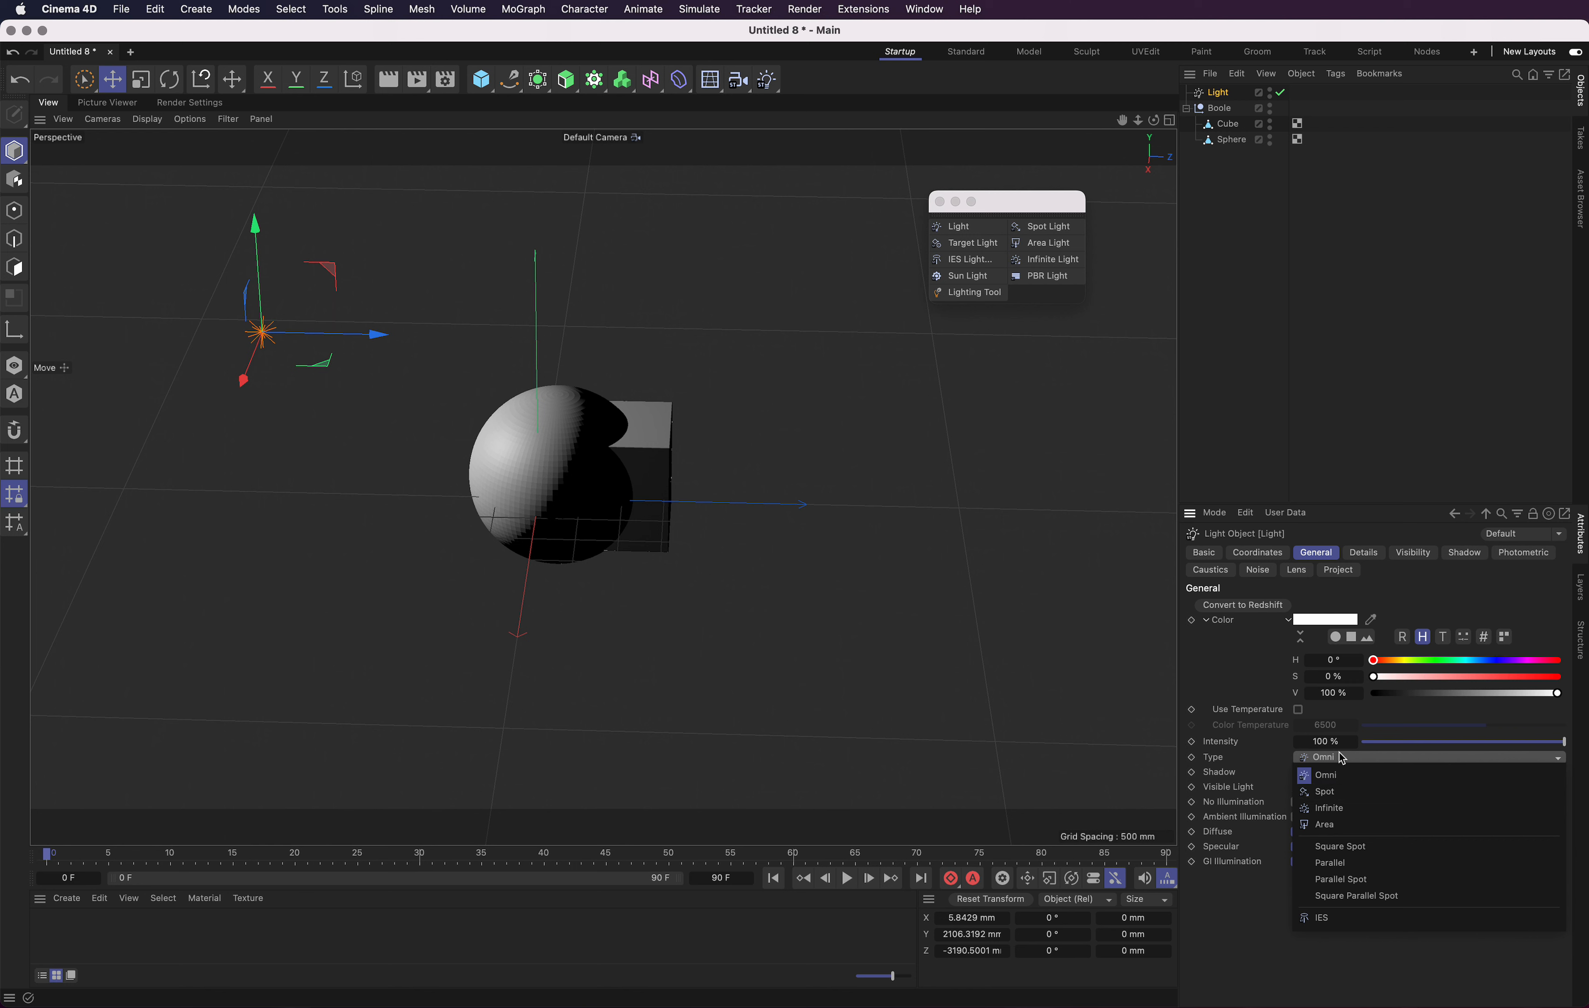
{"action": "left_click", "coordinate": [1363, 792]}
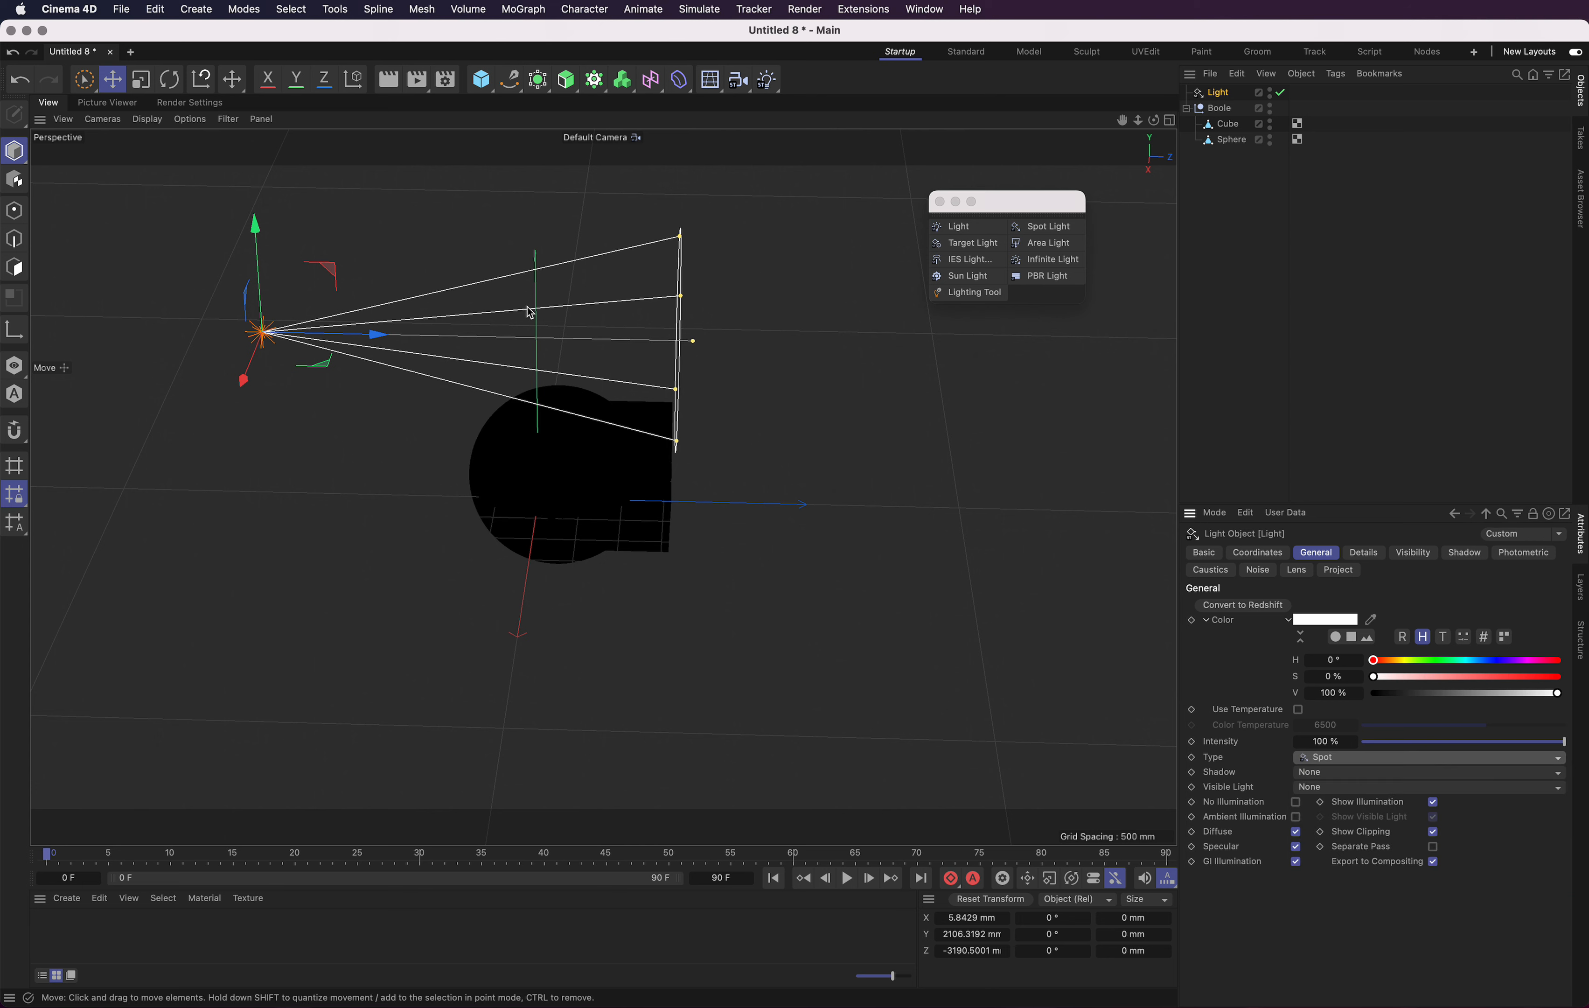
{"action": "key", "text": "r"}
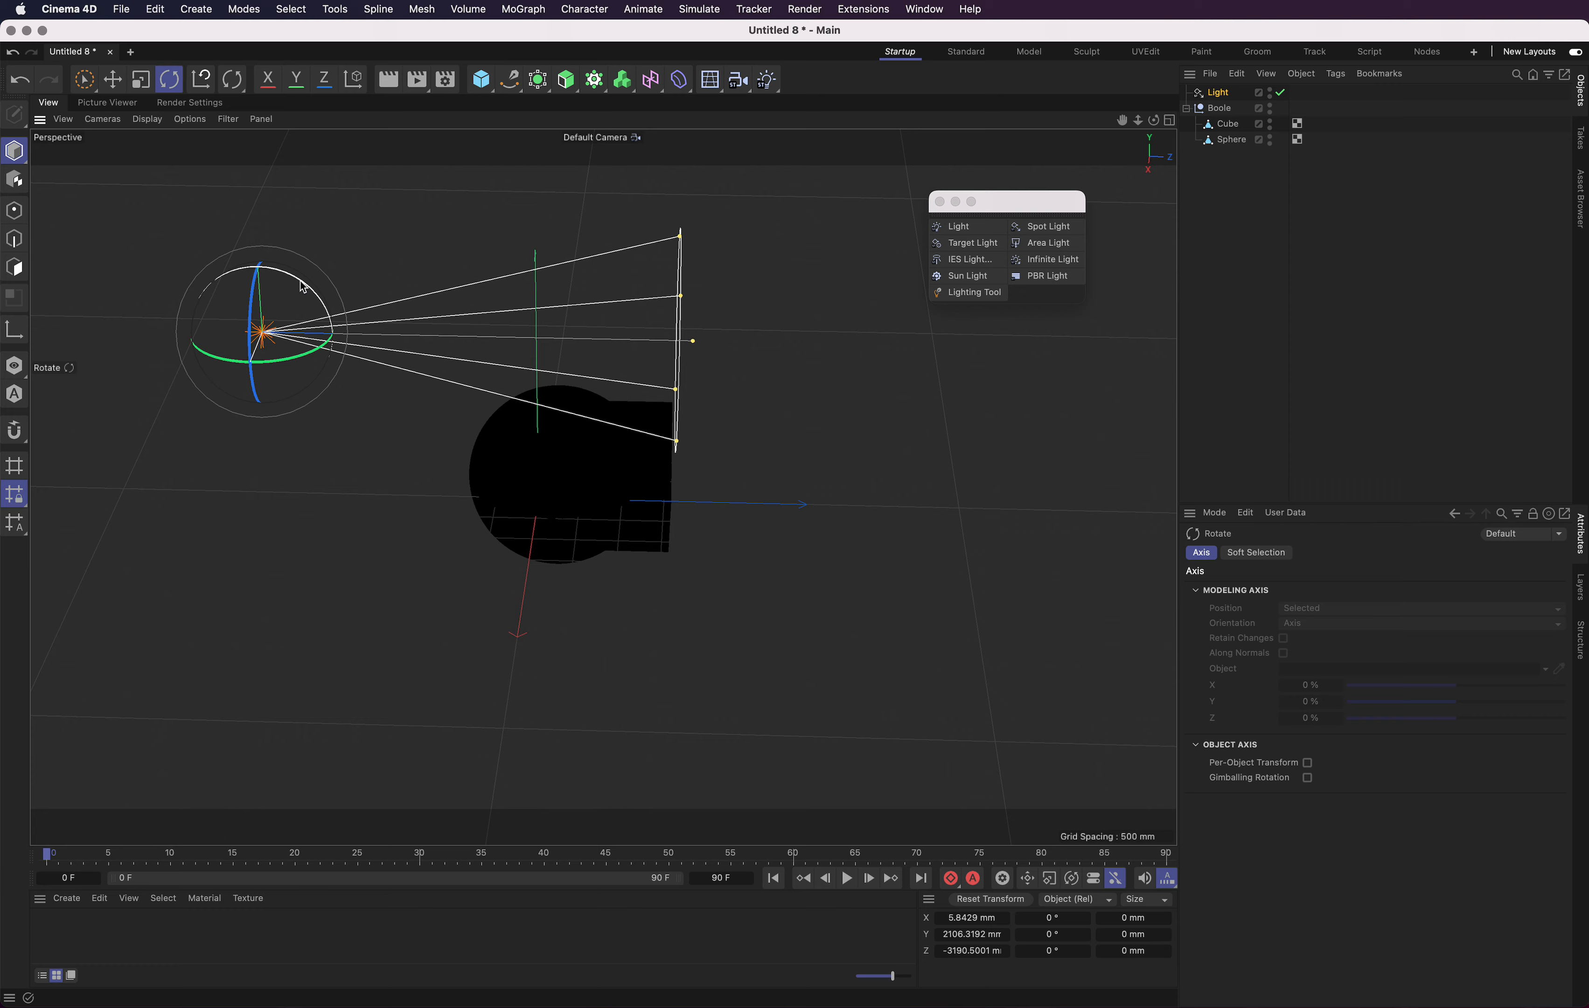
{"action": "mouse_move", "coordinate": [332, 333]}
{"action": "left_mouse_down"}
{"action": "mouse_move", "coordinate": [341, 245]}
{"action": "mouse_move", "coordinate": [358, 303]}
{"action": "mouse_move", "coordinate": [330, 314]}
{"action": "left_mouse_up"}
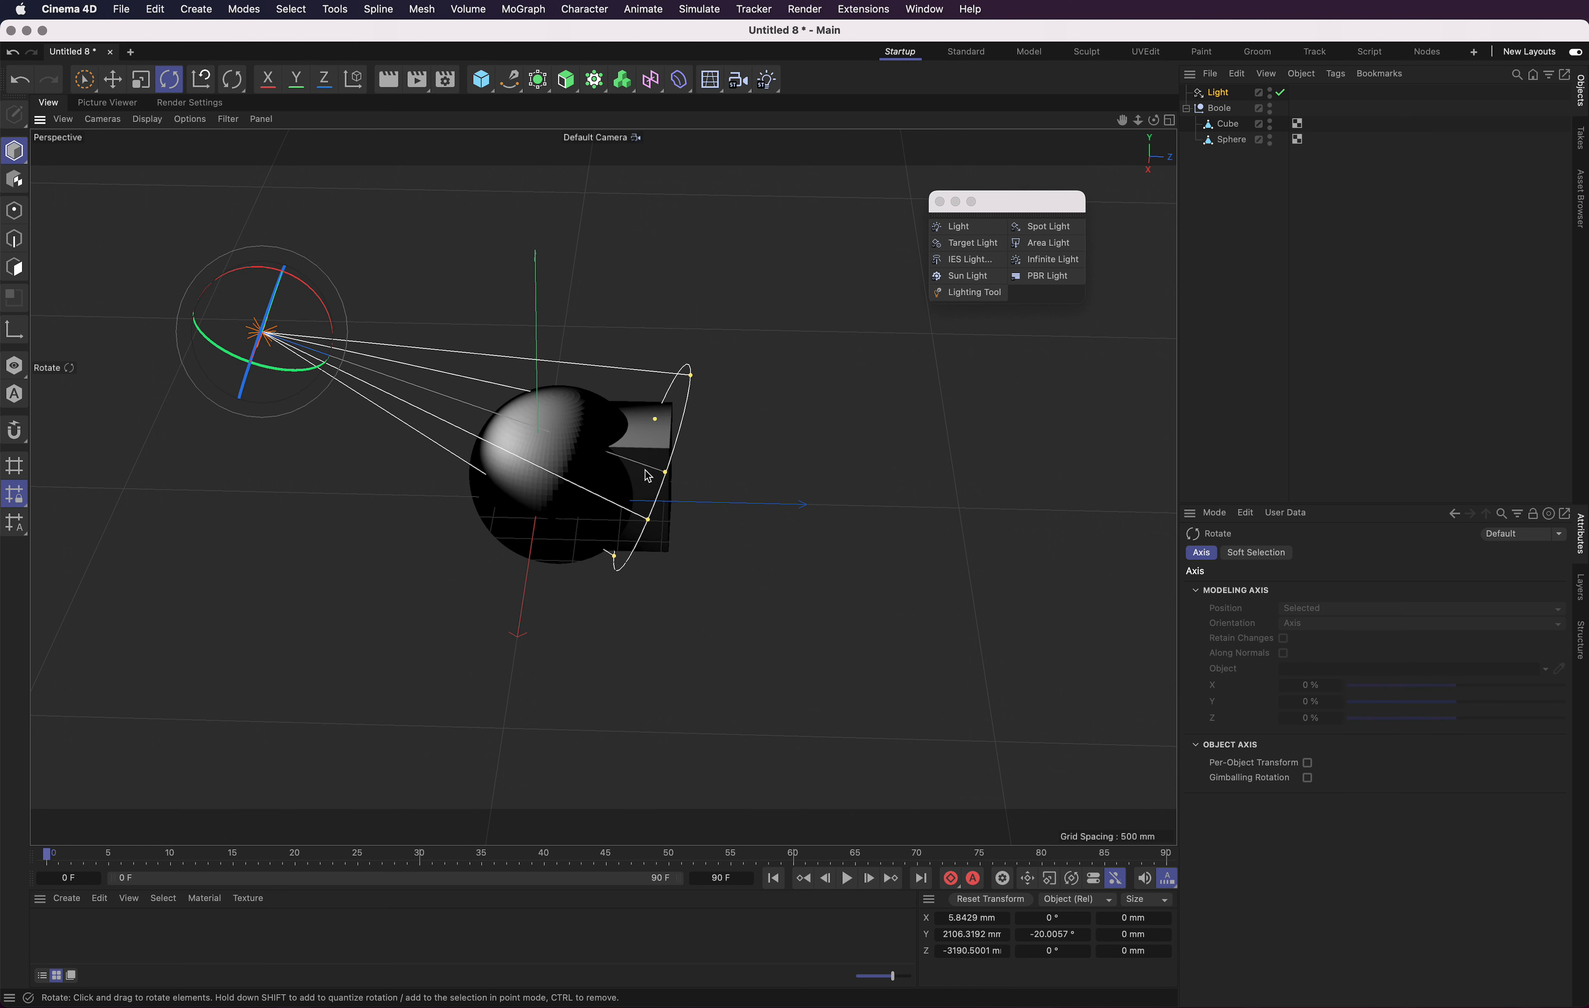
Reshape the spotlight cone with its handles, extending and widening it before shortening it to end at the sphere.
{"action": "left_click_drag", "start_coordinate": [665, 473], "coordinate": [784, 454]}
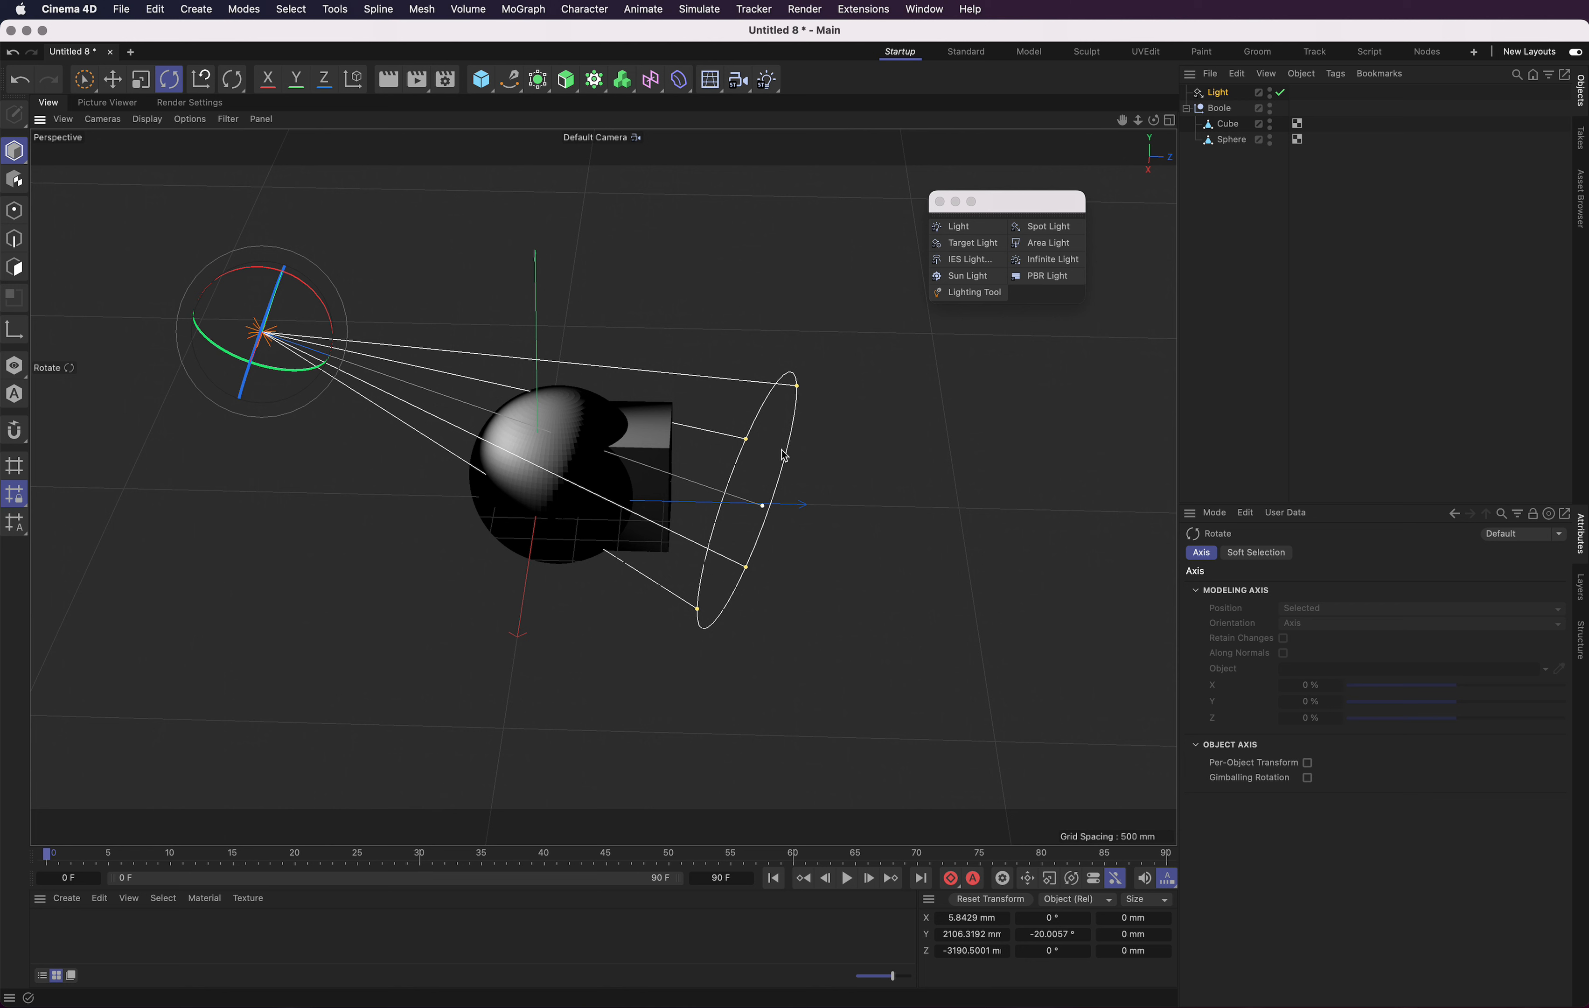
{"action": "left_click_drag", "start_coordinate": [784, 454], "coordinate": [883, 261]}
{"action": "left_click_drag", "start_coordinate": [820, 526], "coordinate": [559, 436]}
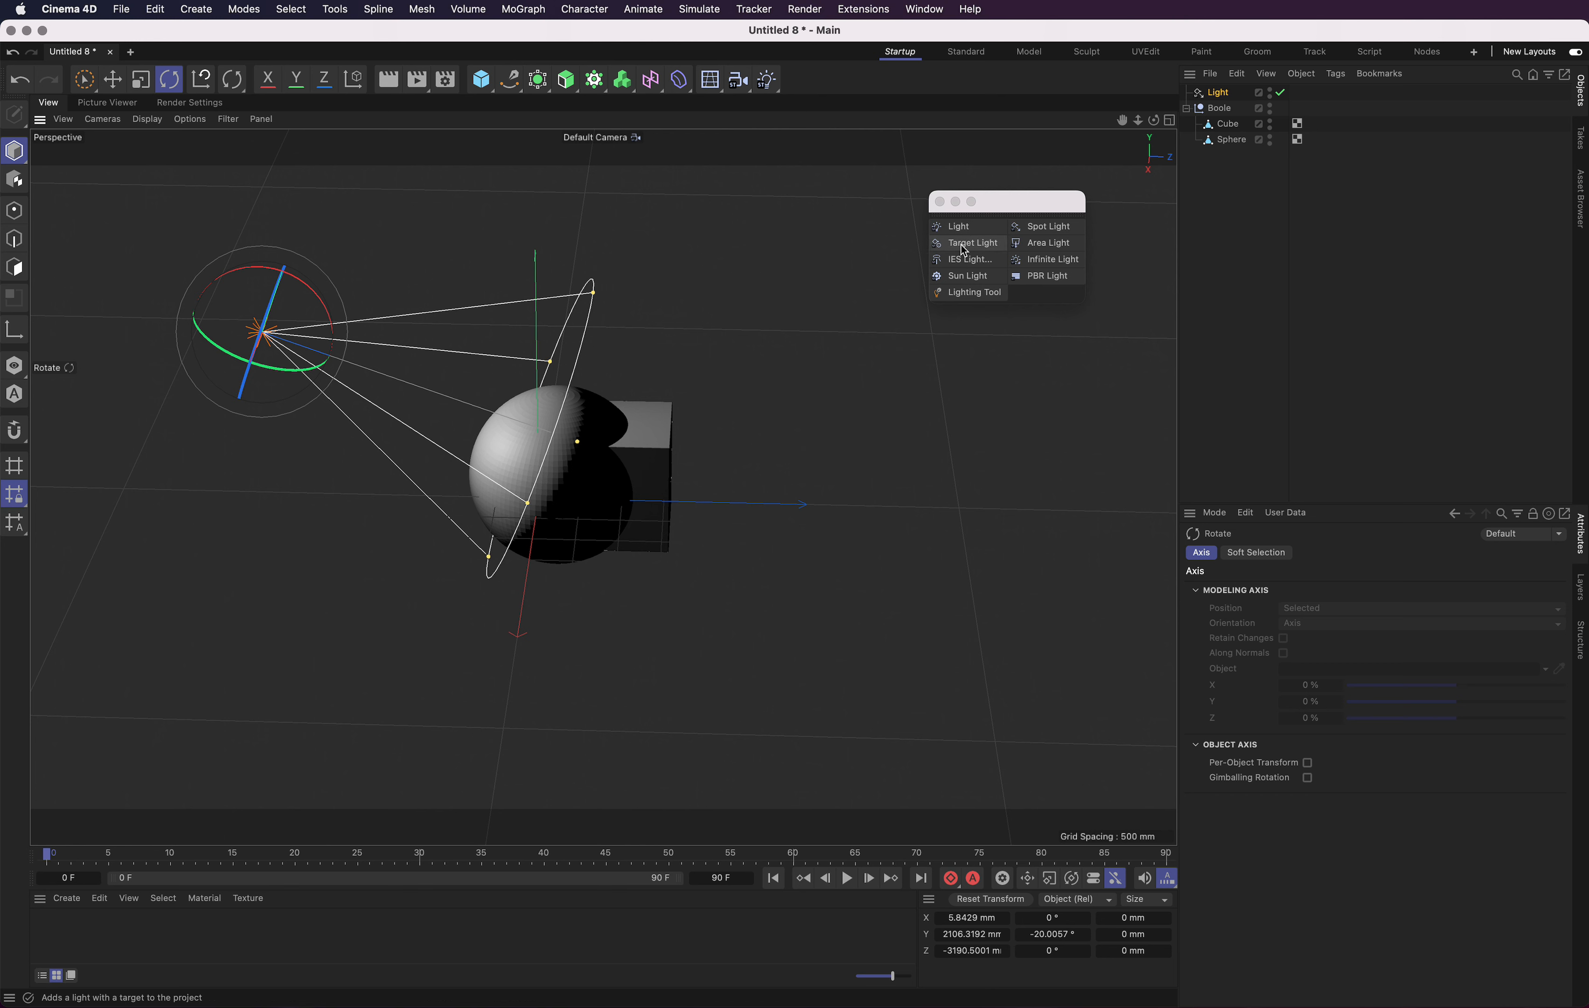
Add a Target animation tag to the light and set the Boole group as its target object.
{"action": "left_click", "coordinate": [1223, 95]}
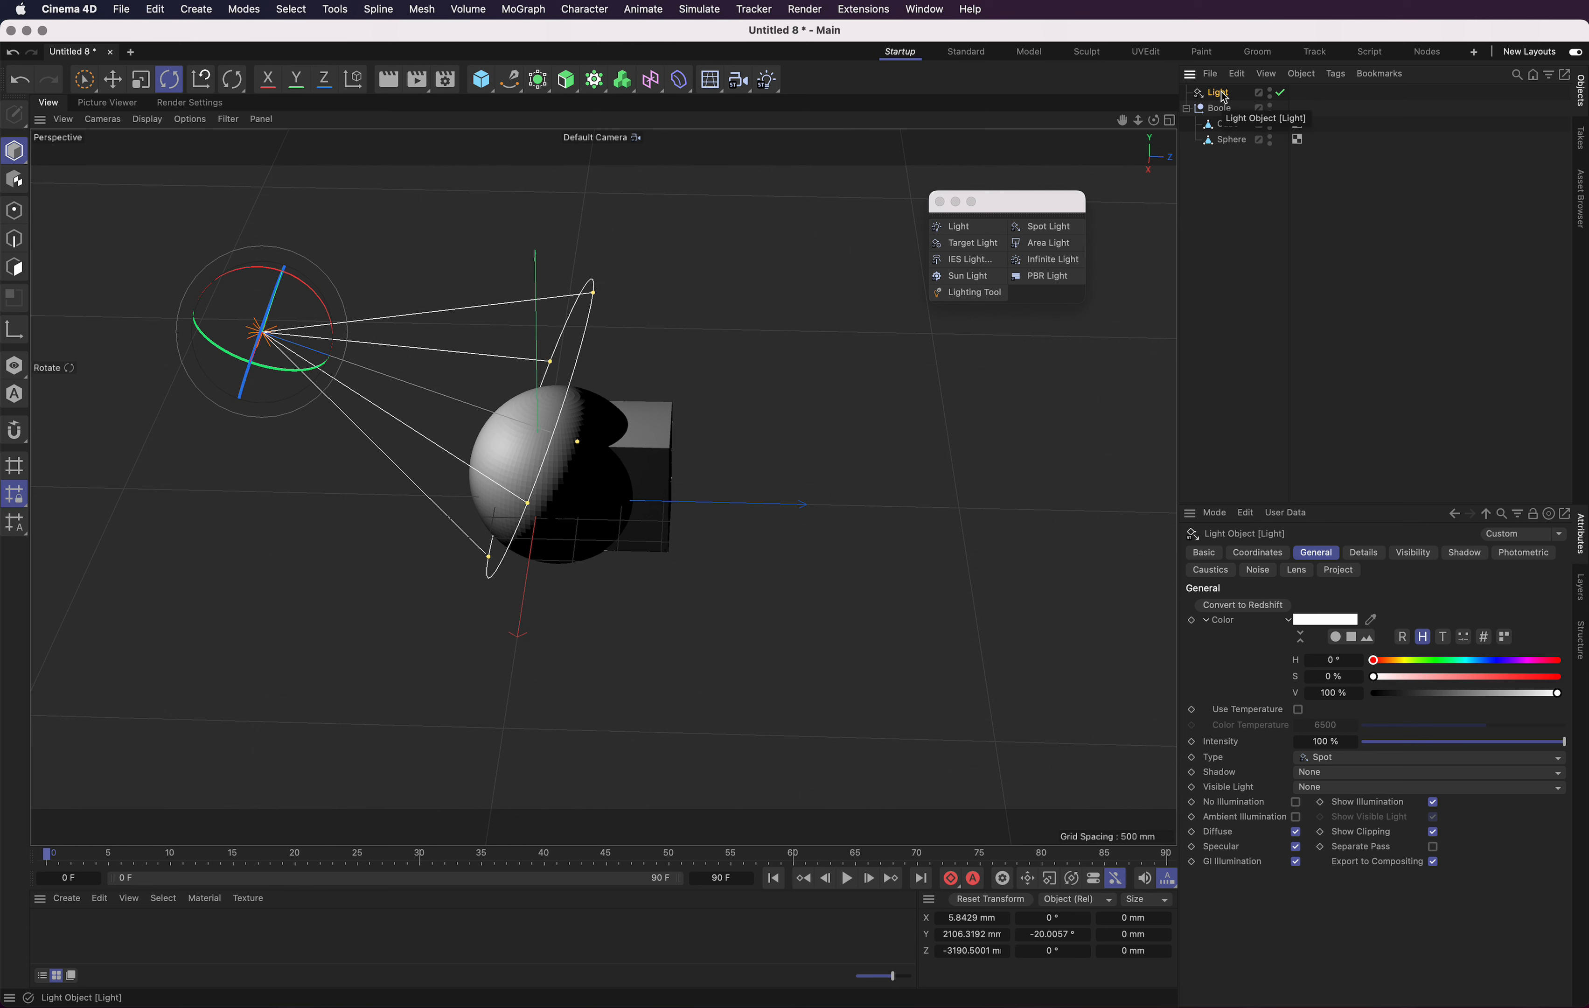
{"action": "right_click", "coordinate": [1223, 95]}
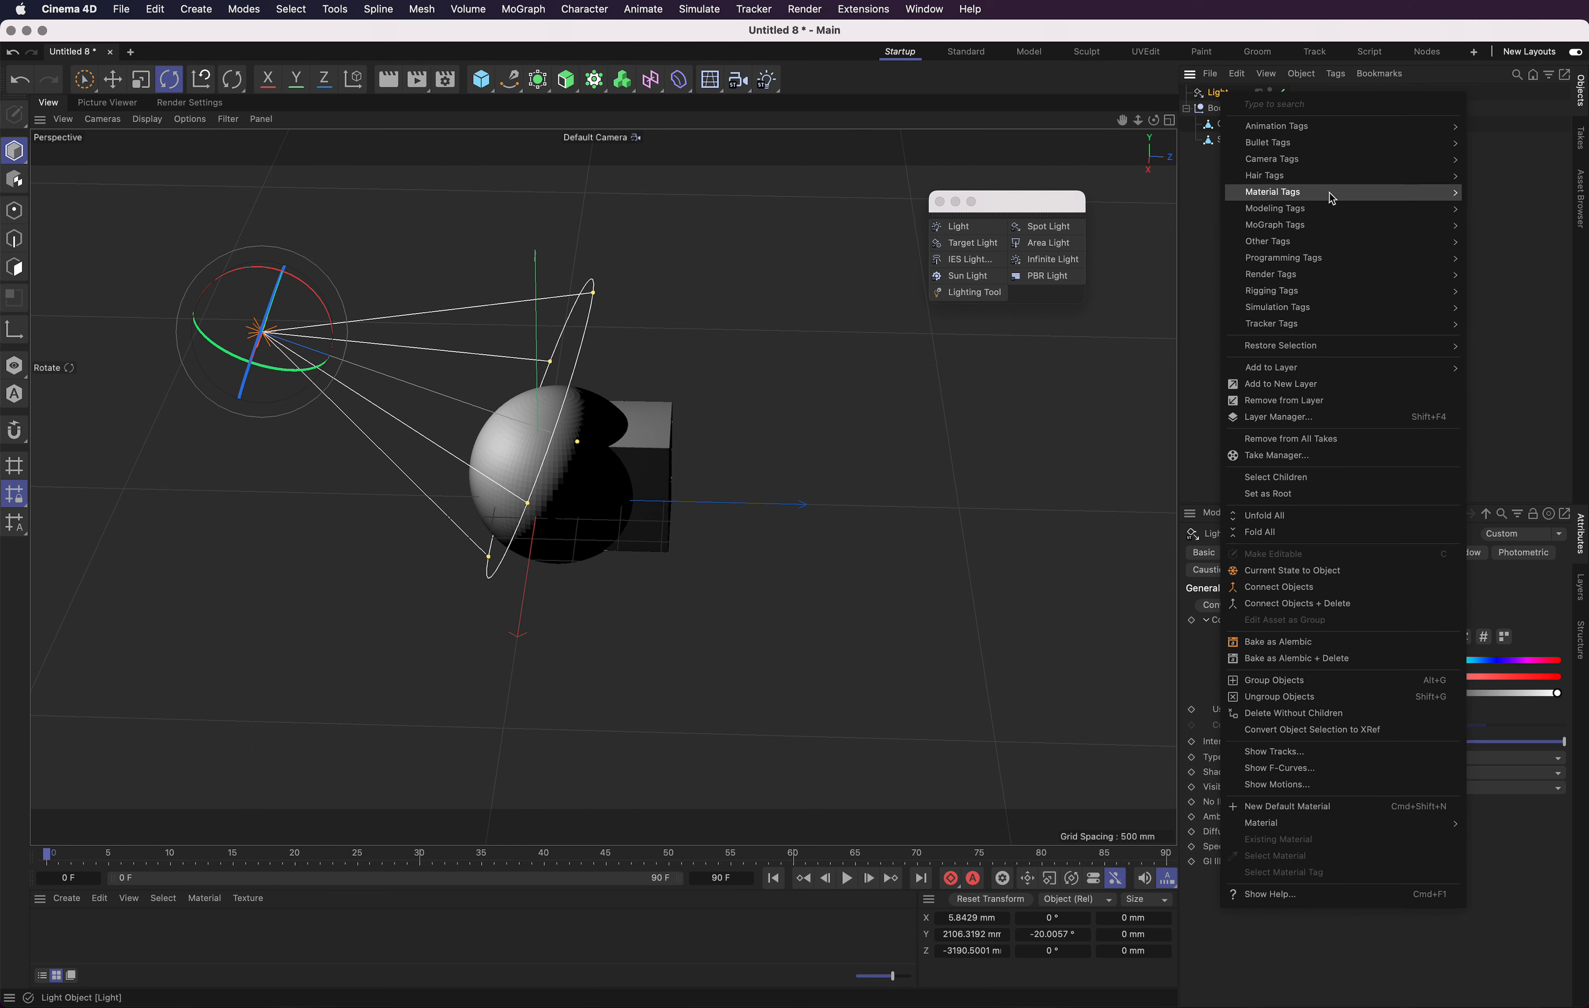
{"action": "mouse_move", "coordinate": [1297, 275]}
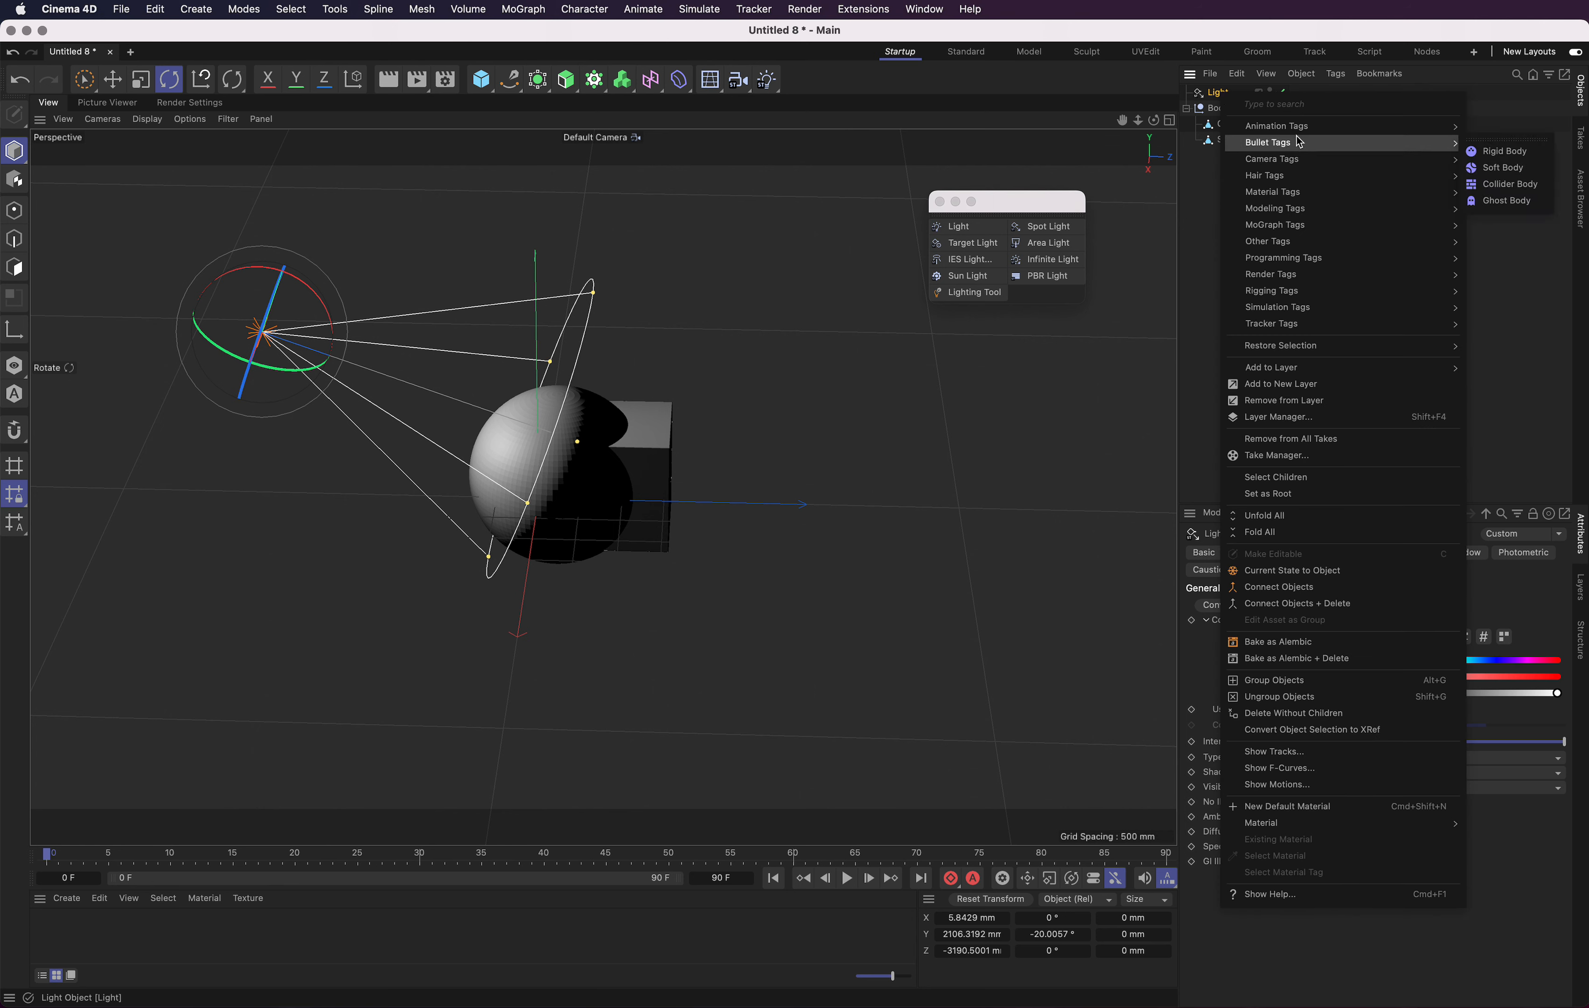
{"action": "mouse_move", "coordinate": [1301, 133]}
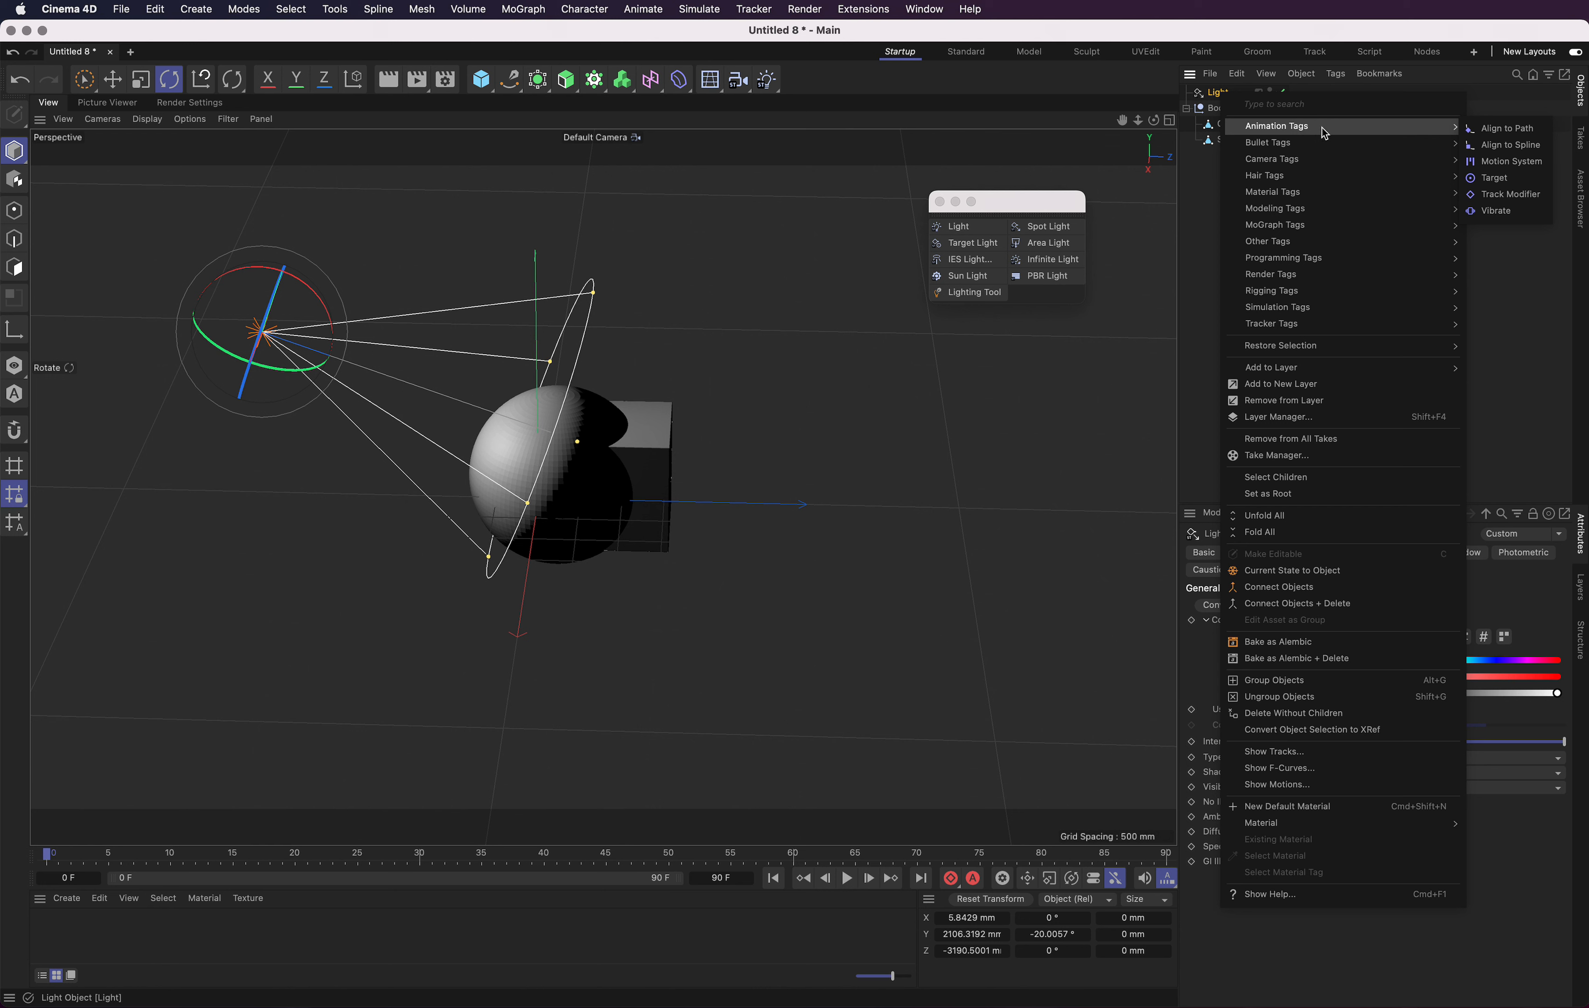
{"action": "left_click", "coordinate": [1483, 178]}
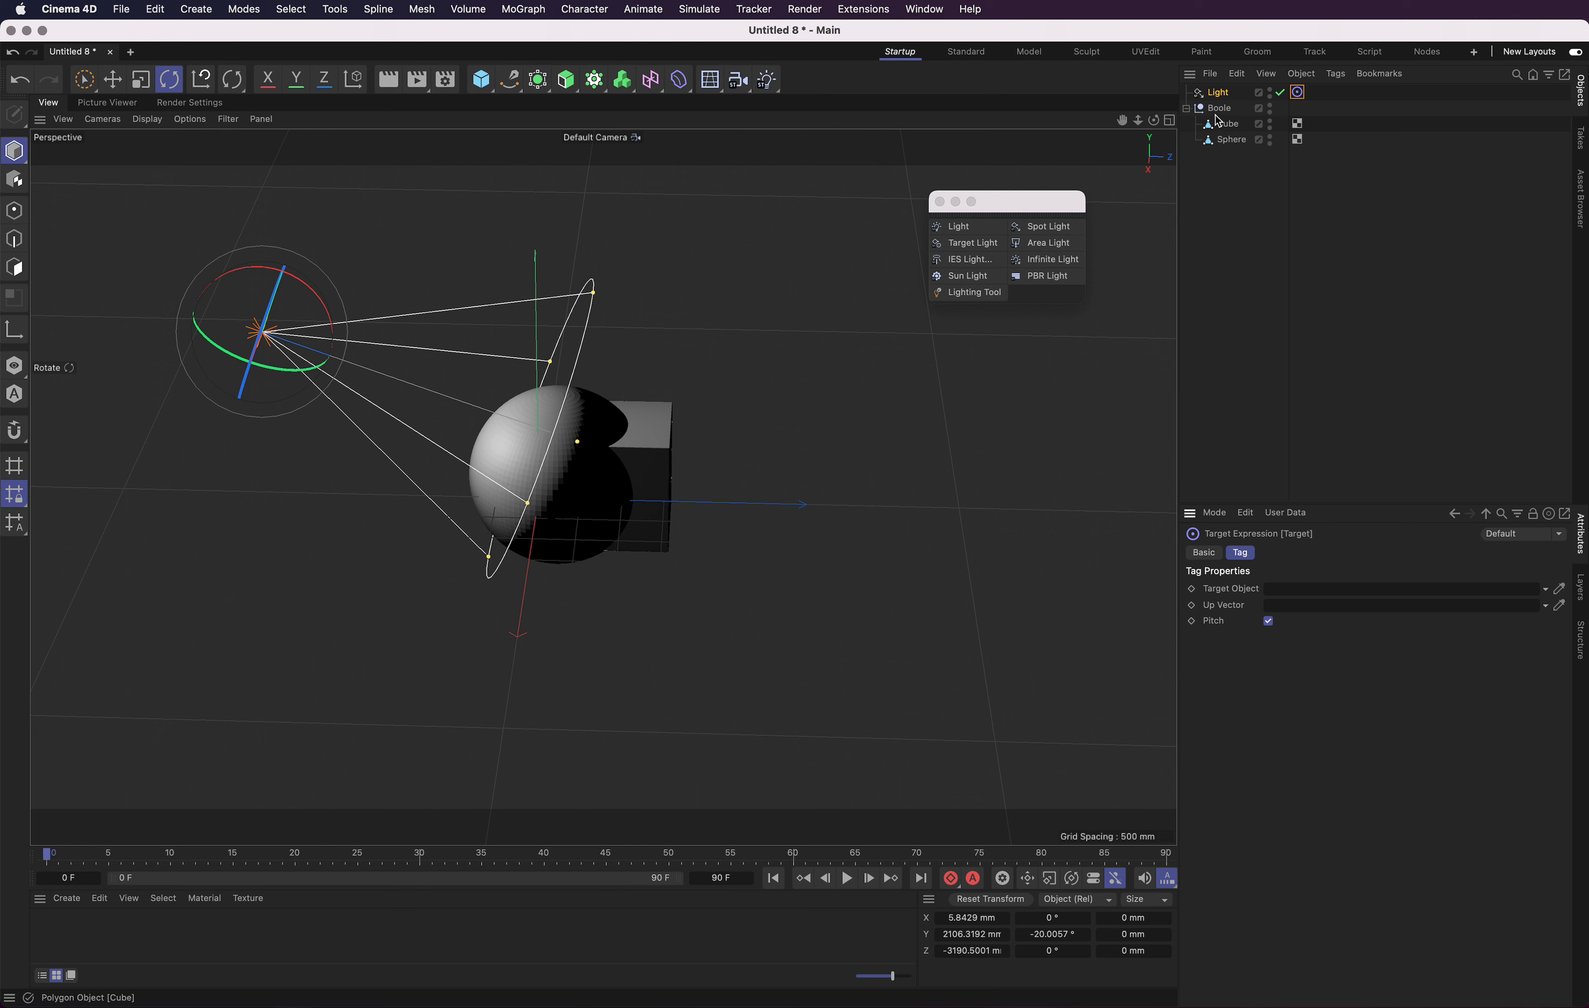
{"action": "left_click_drag", "start_coordinate": [1221, 115], "coordinate": [1304, 592]}
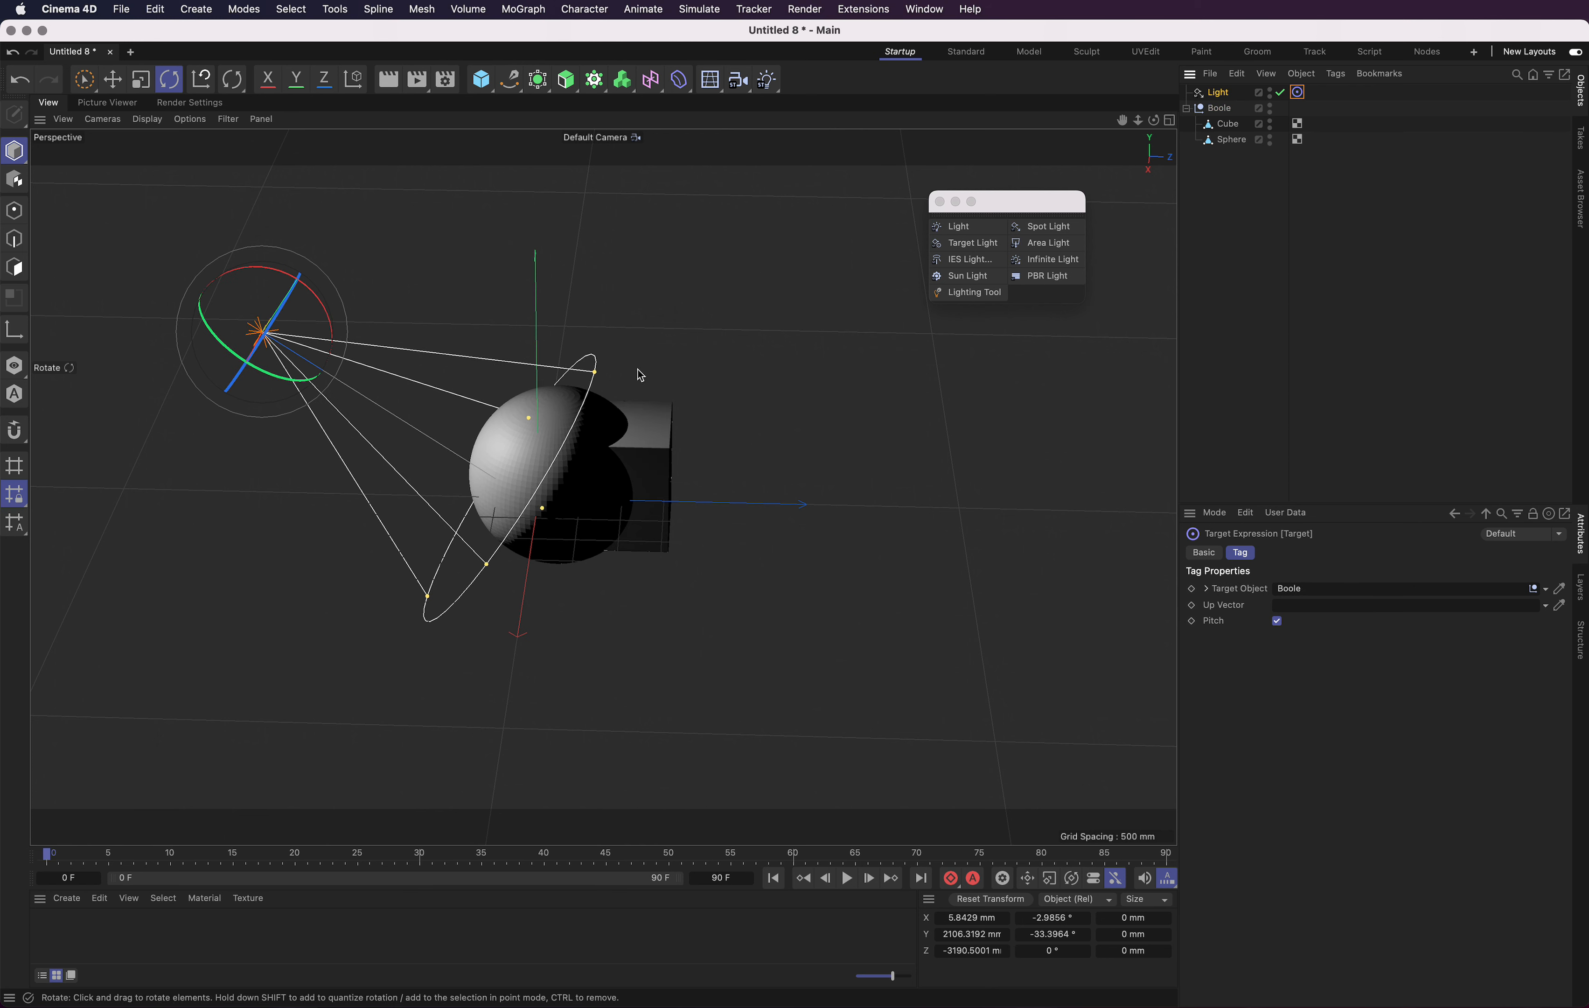
Move the Boole group to about X -1354 mm, Y -368 mm and Z 846 mm to test the light's tracking.
{"action": "left_click", "coordinate": [1222, 114]}
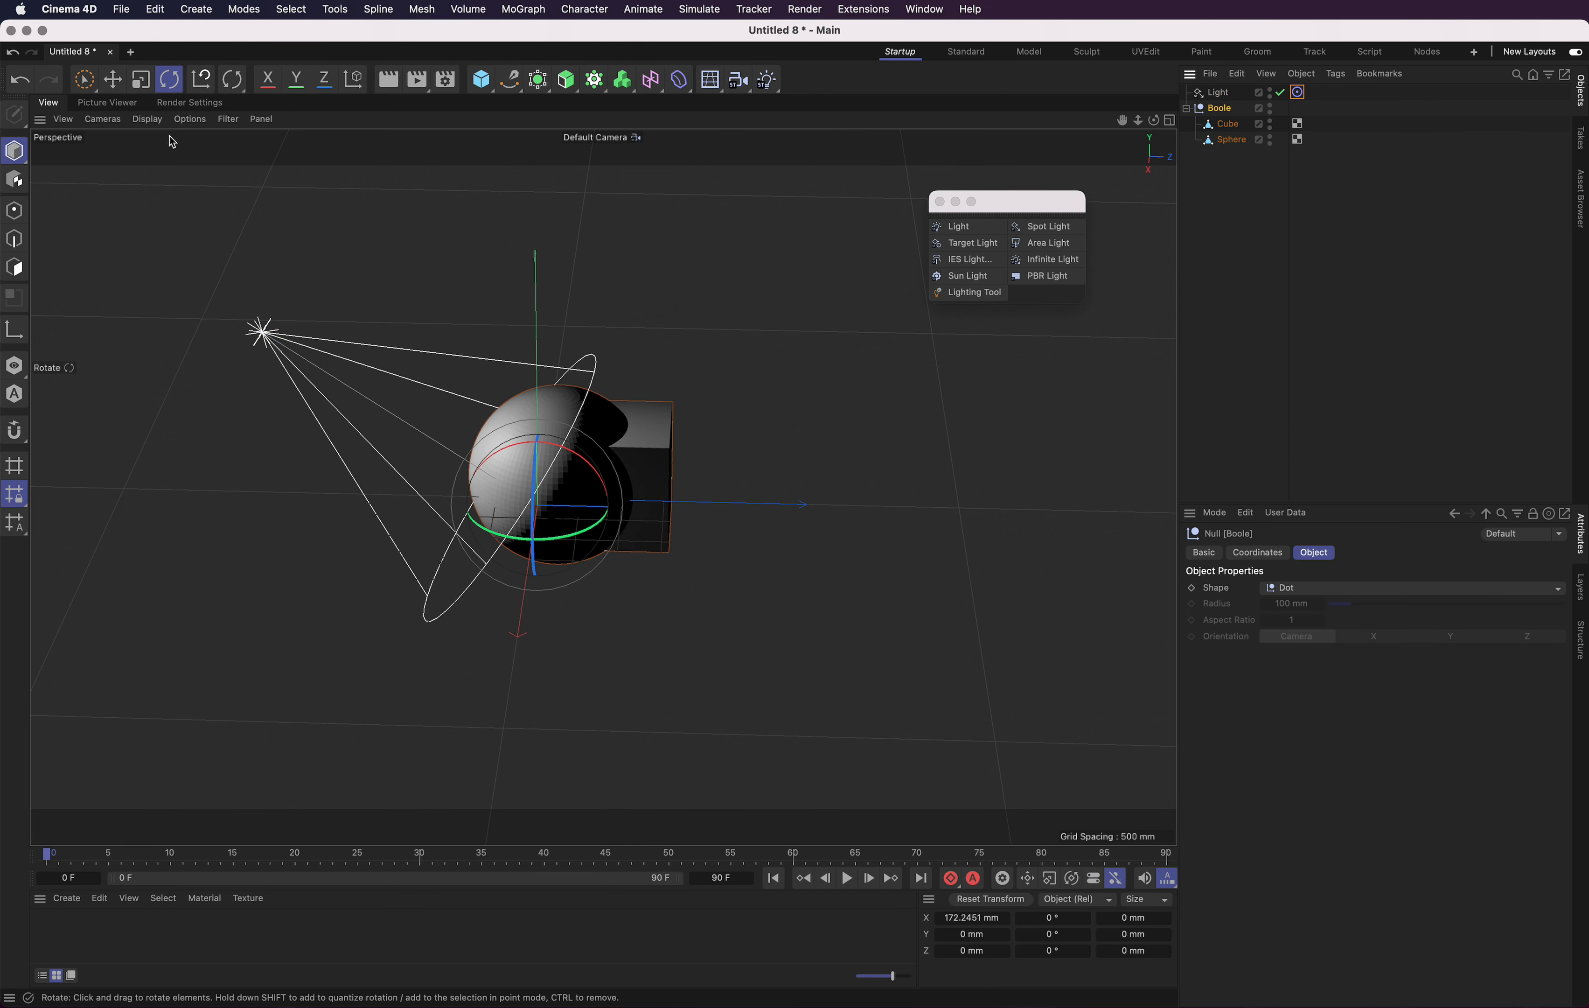
{"action": "left_click", "coordinate": [112, 80]}
{"action": "left_click_drag", "start_coordinate": [612, 458], "coordinate": [882, 477]}
{"action": "left_click_drag", "start_coordinate": [878, 578], "coordinate": [687, 515]}
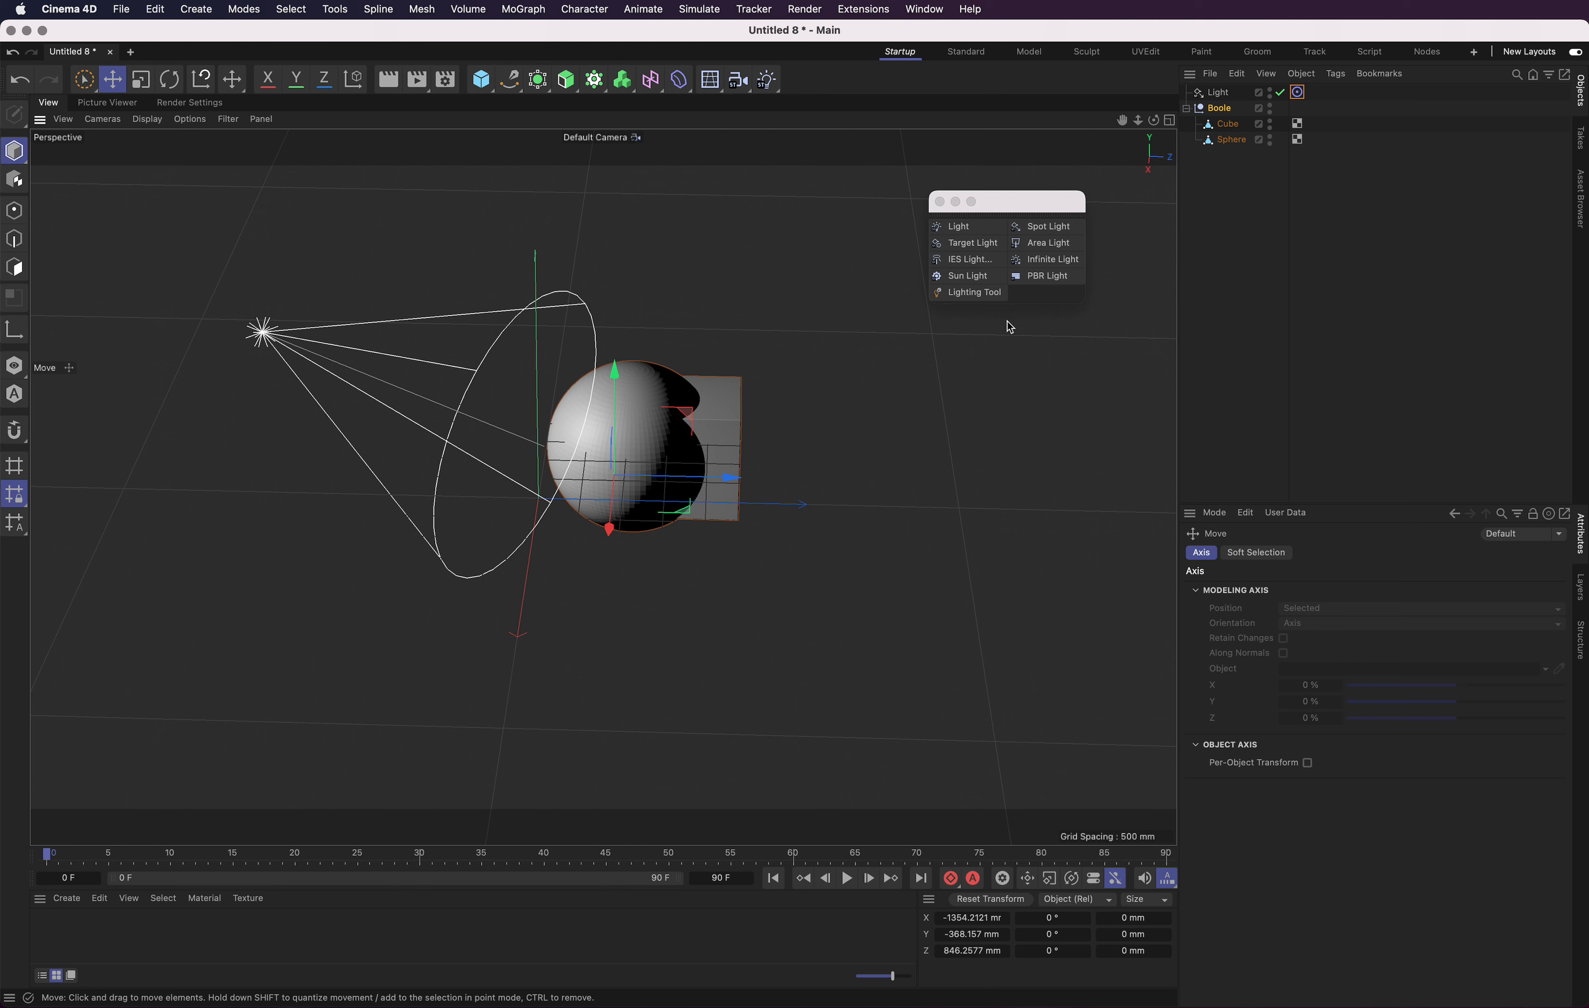
Switch the light to Infinite with a shorter direction line, and move the Boole group to about Y -927 mm and Z 1231 mm.
{"action": "left_click", "coordinate": [1219, 93]}
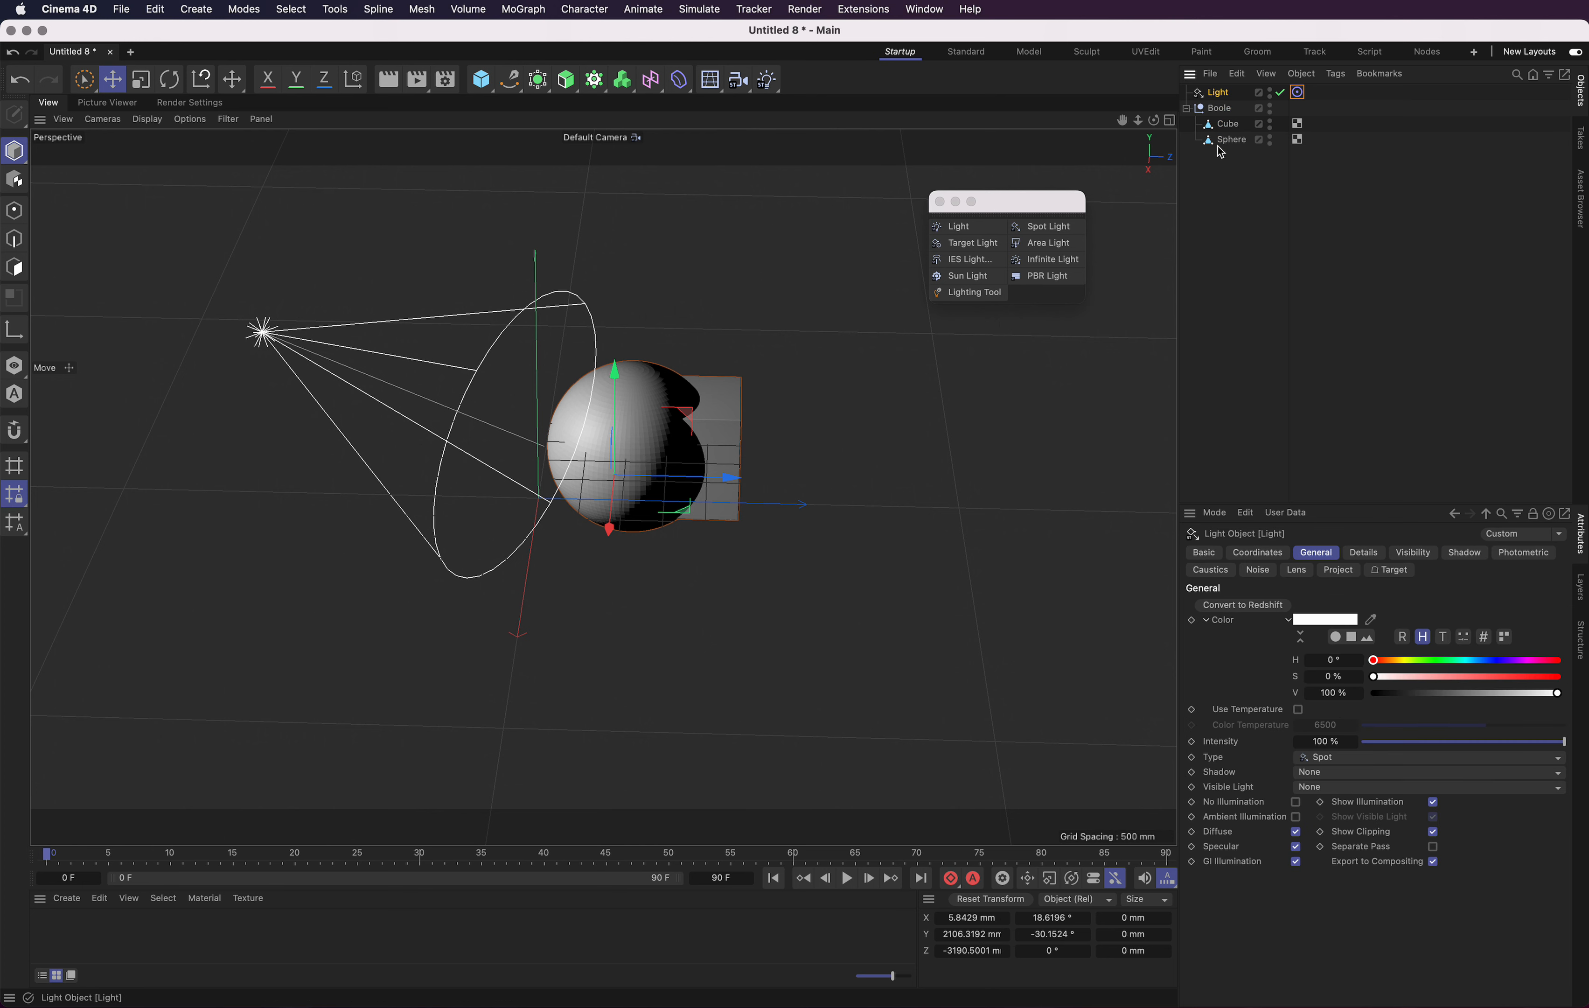
{"action": "left_click", "coordinate": [1345, 760]}
{"action": "left_click", "coordinate": [1348, 807]}
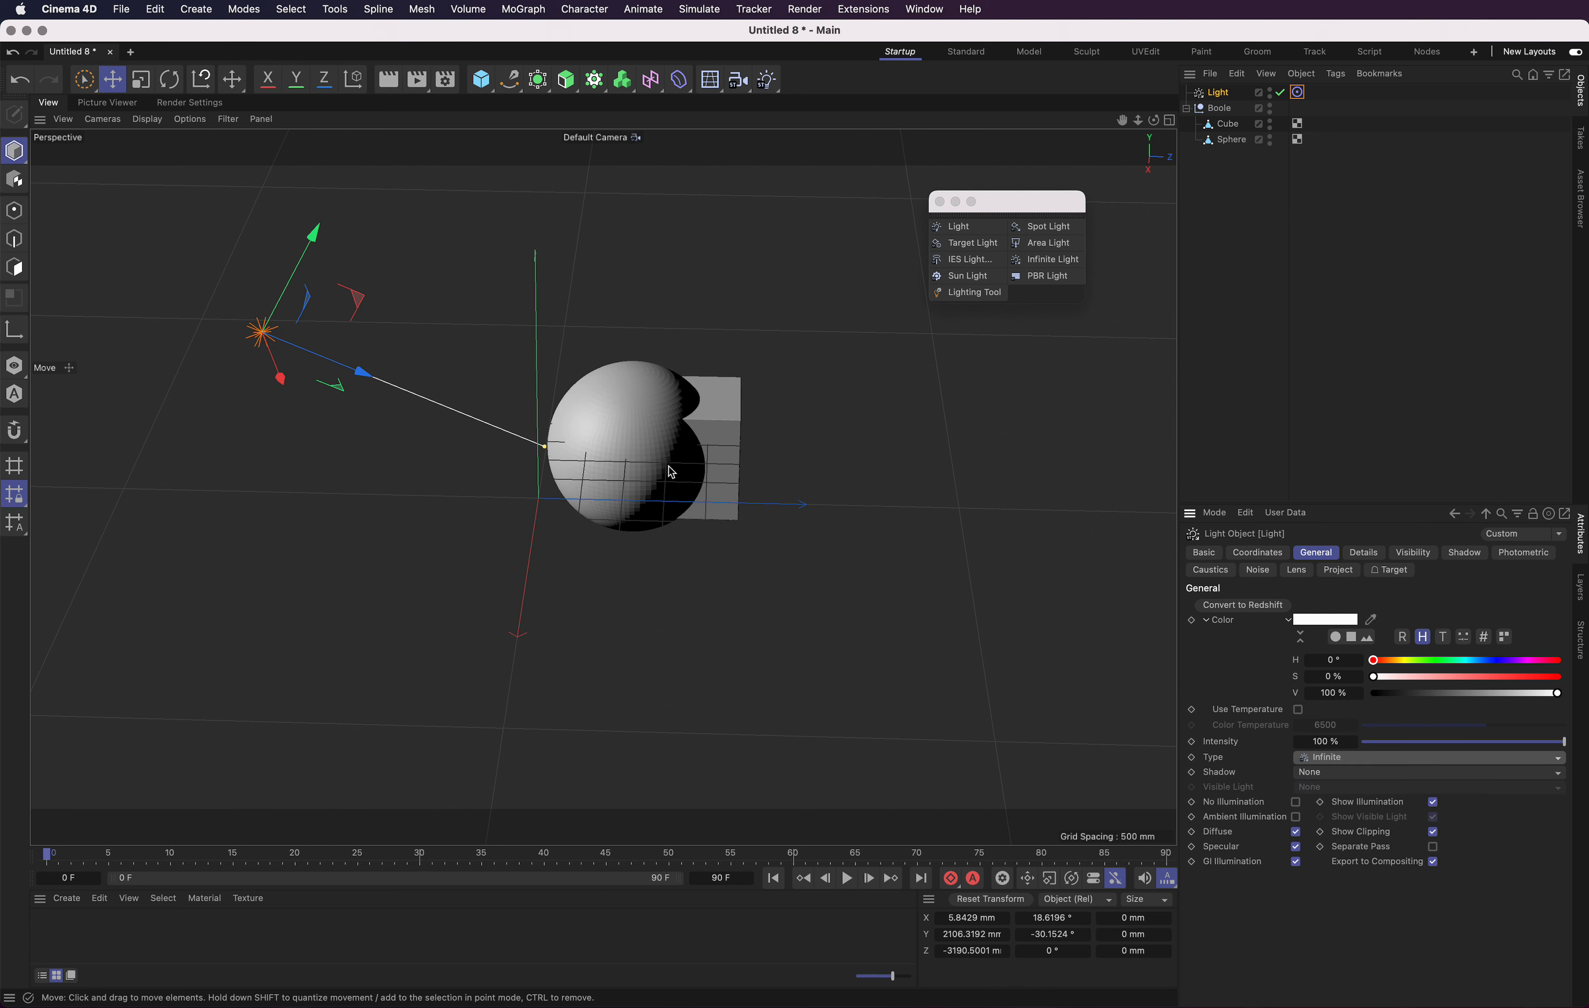
{"action": "left_click_drag", "start_coordinate": [545, 446], "coordinate": [450, 408]}
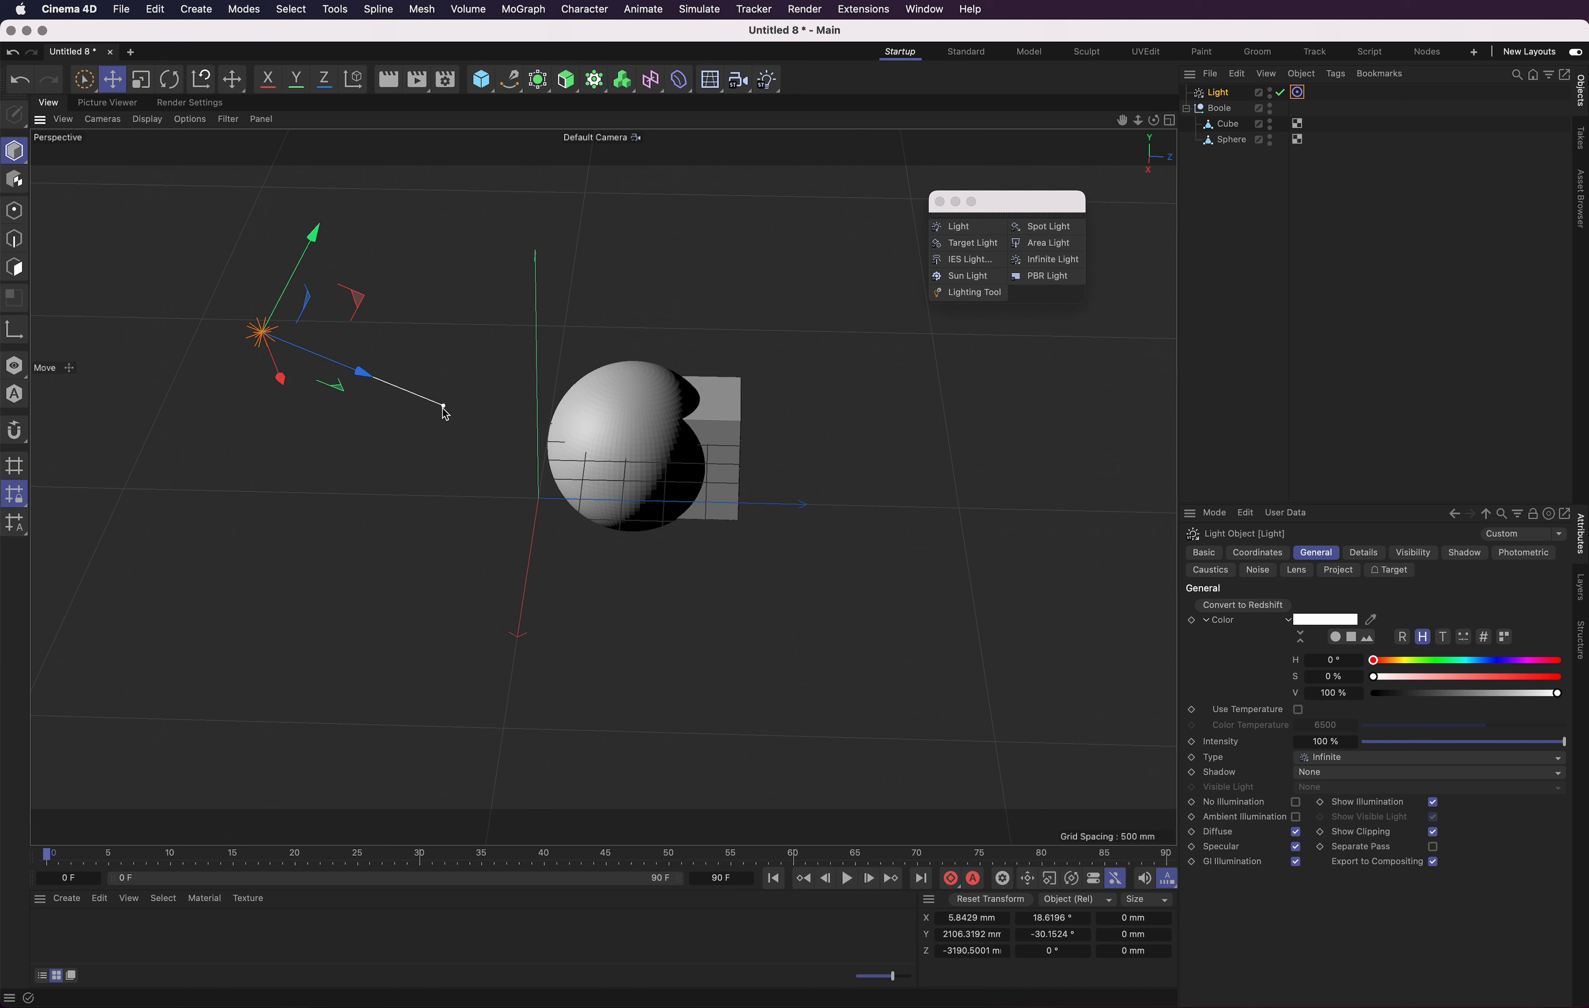
{"action": "left_click", "coordinate": [1218, 108]}
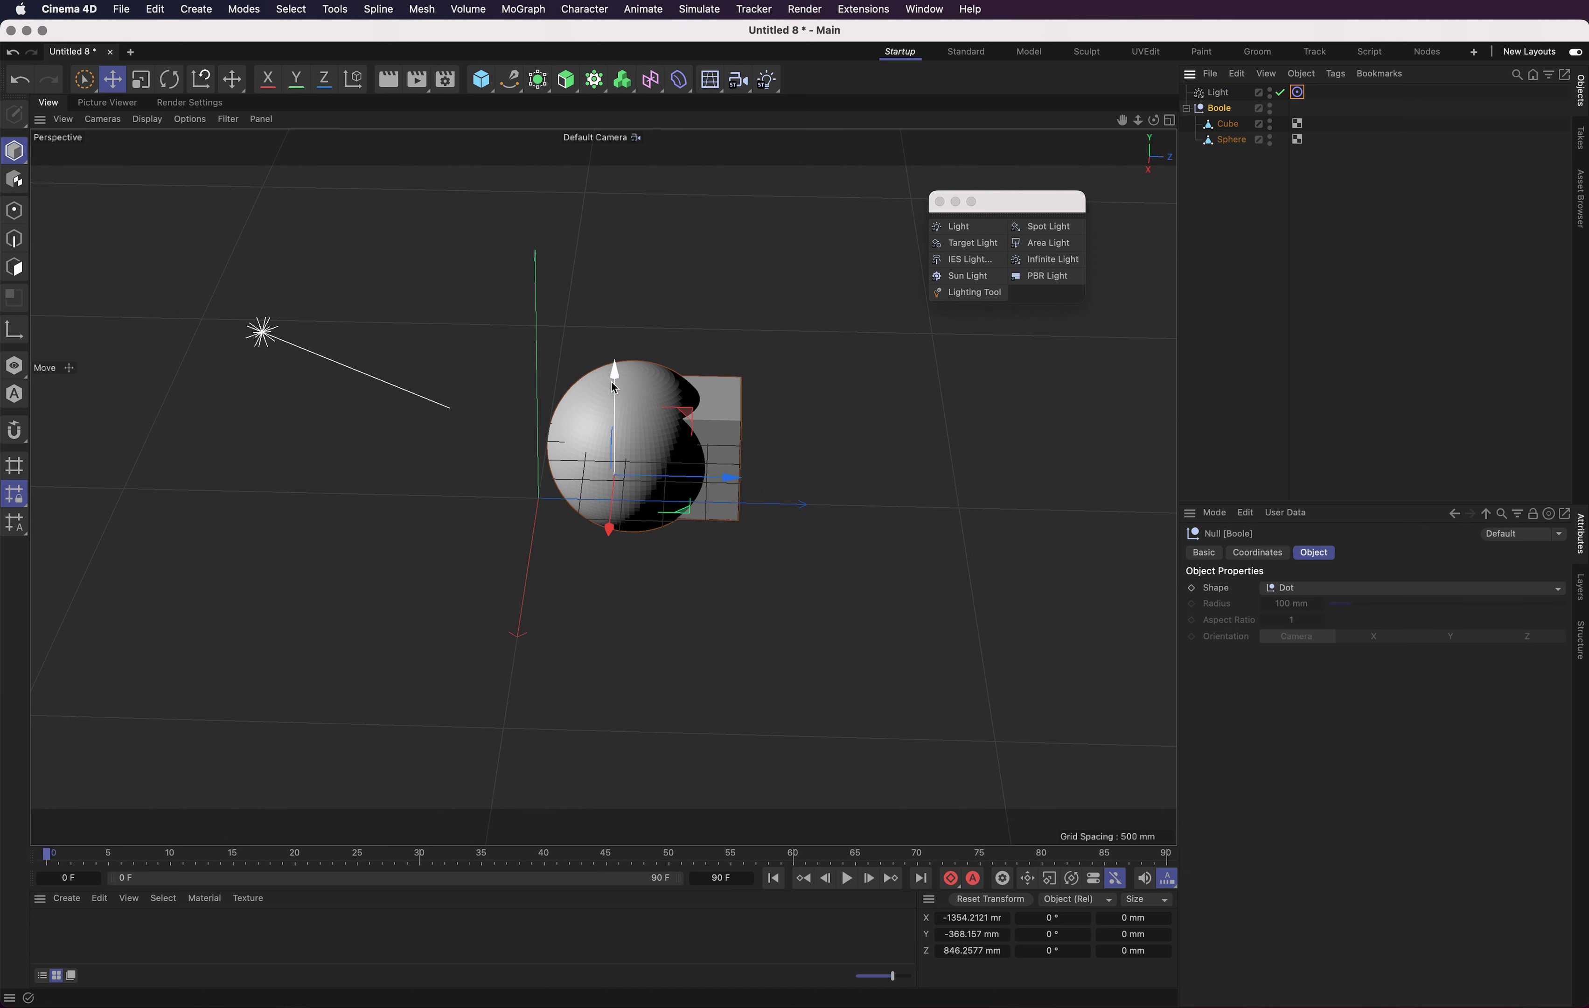
{"action": "mouse_move", "coordinate": [739, 477]}
{"action": "left_mouse_down"}
{"action": "mouse_move", "coordinate": [736, 329]}
{"action": "mouse_move", "coordinate": [732, 444]}
{"action": "mouse_move", "coordinate": [749, 467]}
{"action": "left_mouse_up"}
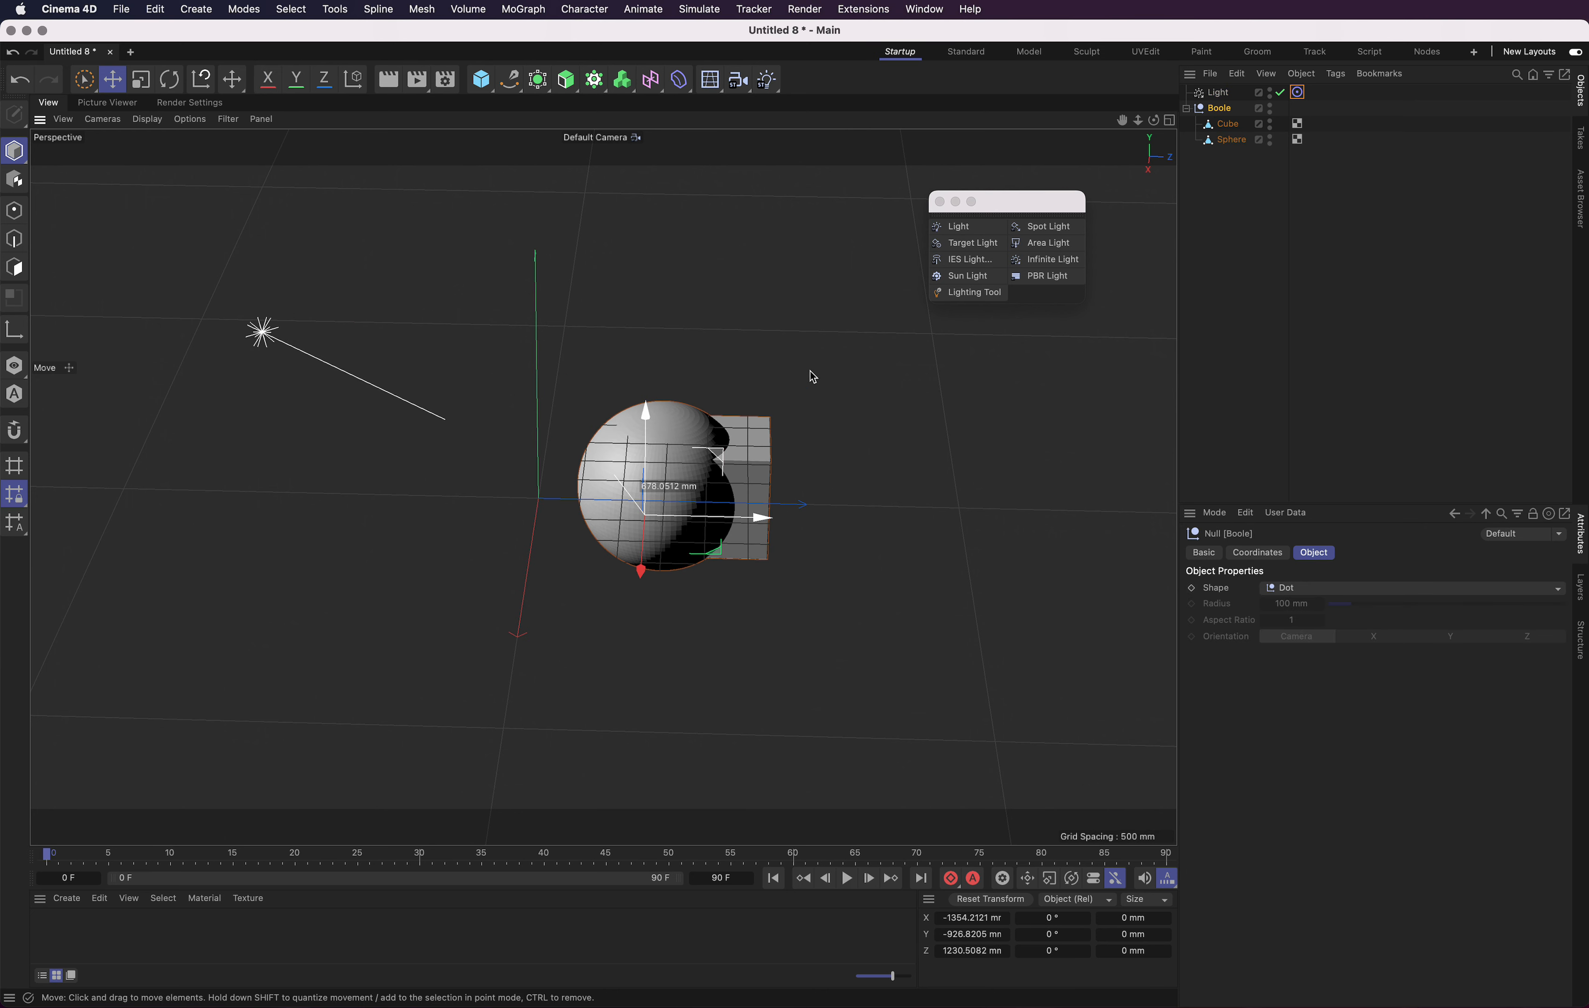
Switch the light to an enlarged Area light, and move the Boole group back toward the world origin.
{"action": "left_click", "coordinate": [1223, 93]}
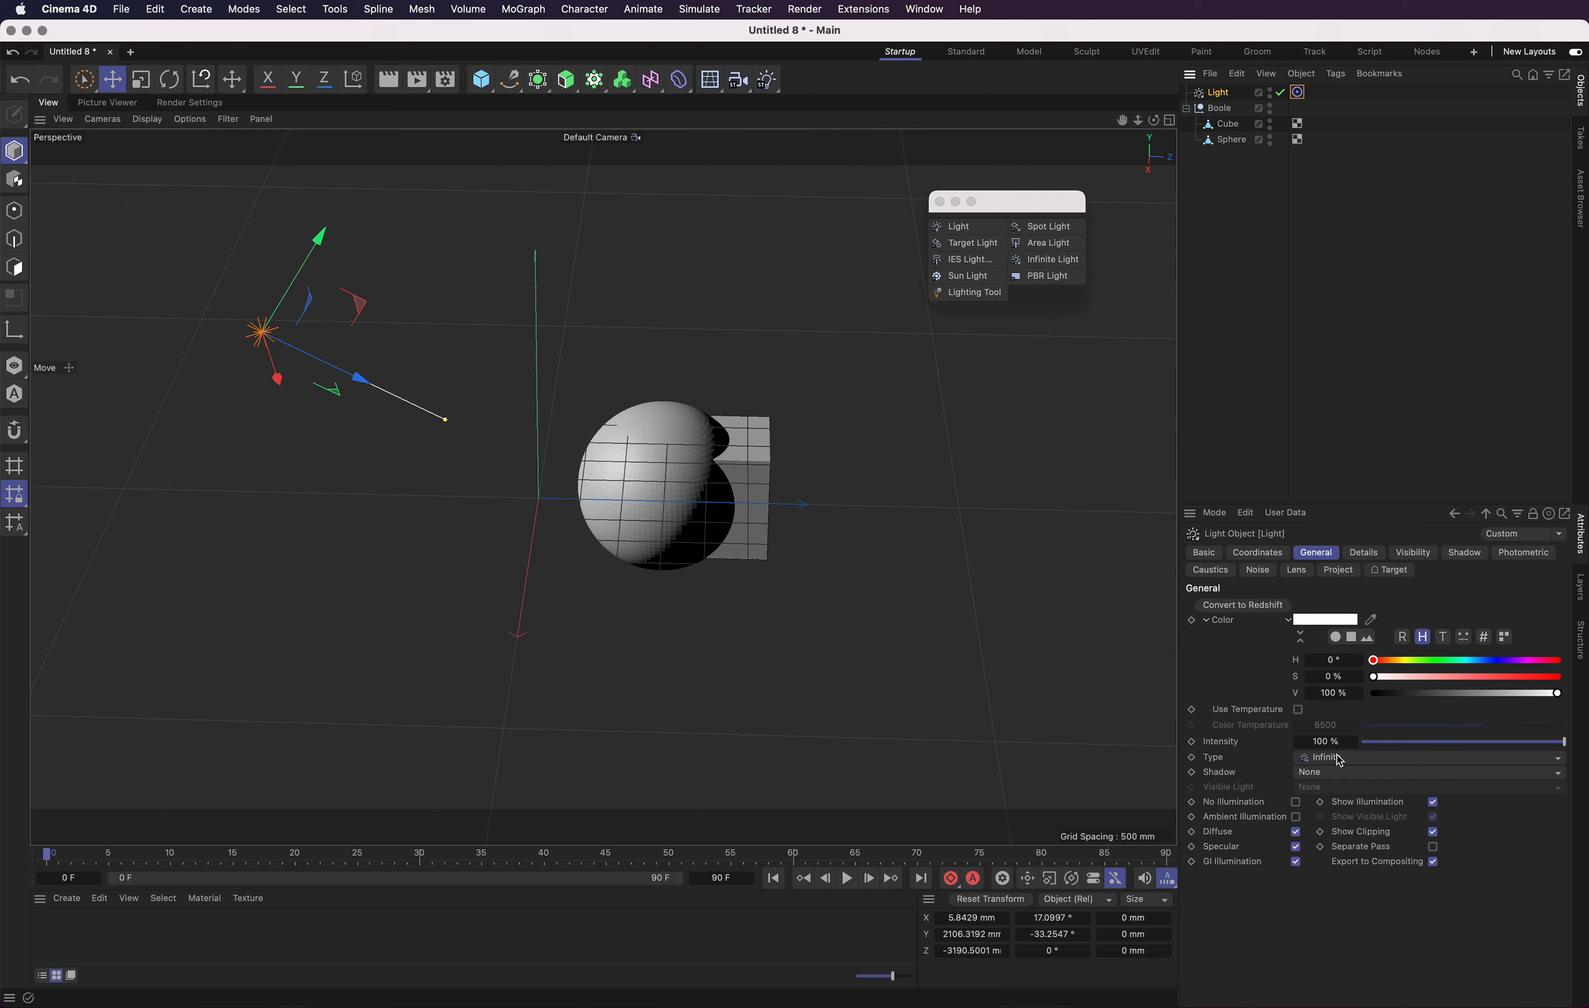
{"action": "left_click", "coordinate": [1338, 757]}
{"action": "left_click", "coordinate": [1352, 833]}
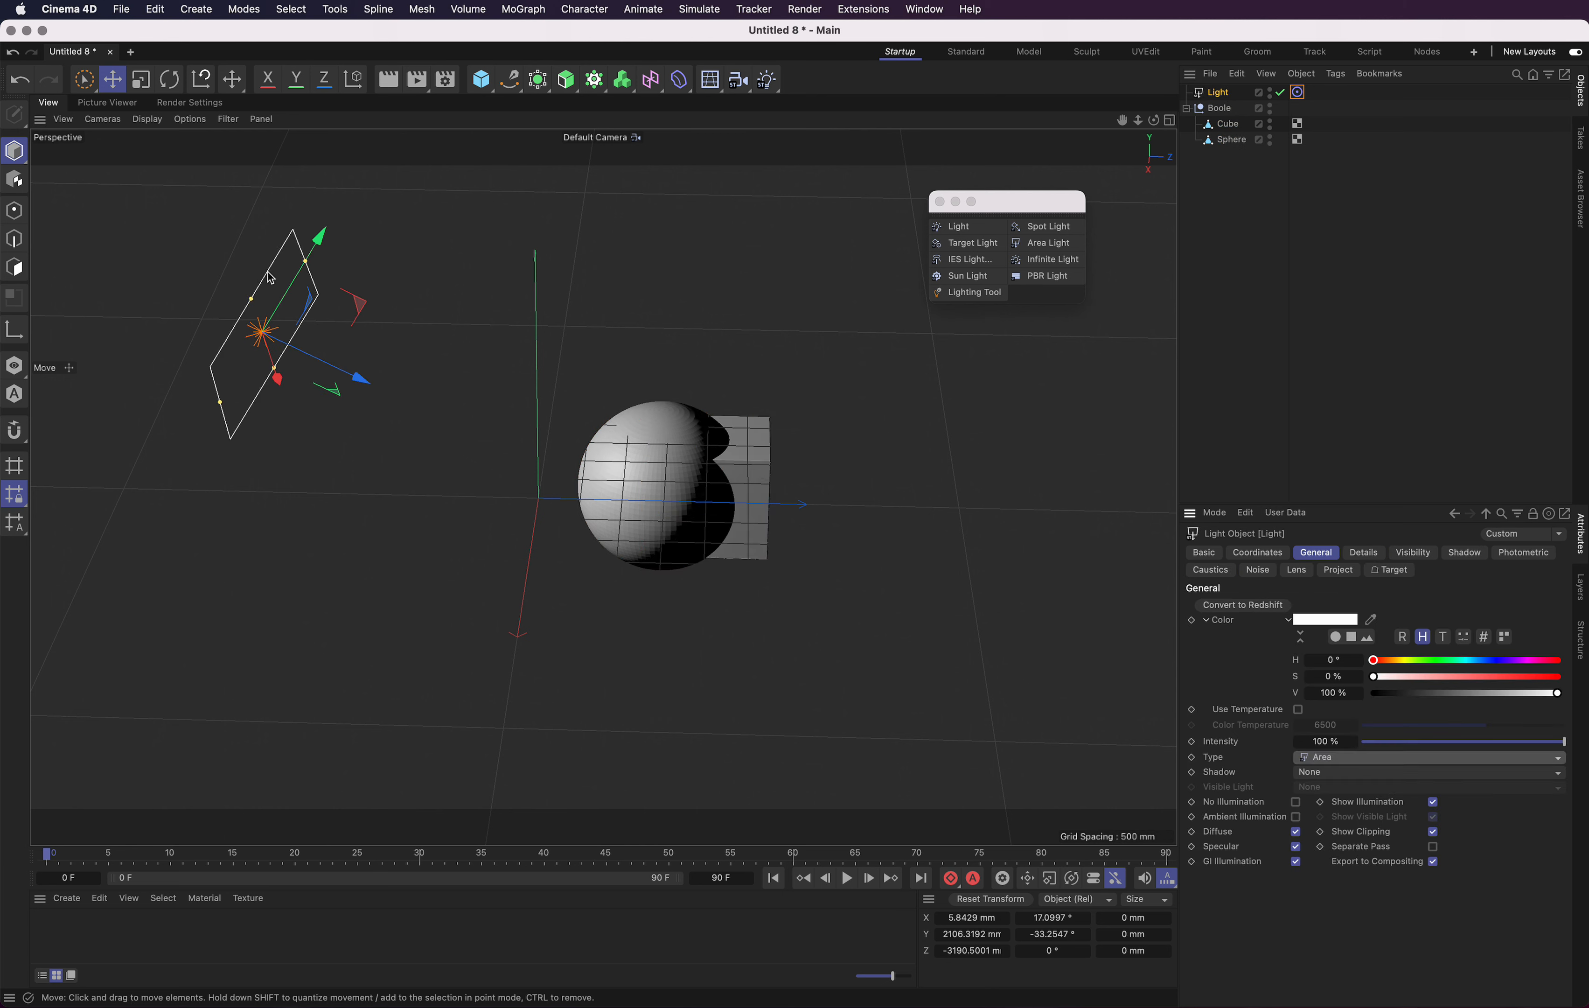
{"action": "left_click_drag", "start_coordinate": [253, 299], "coordinate": [377, 349]}
{"action": "left_click", "coordinate": [1219, 108]}
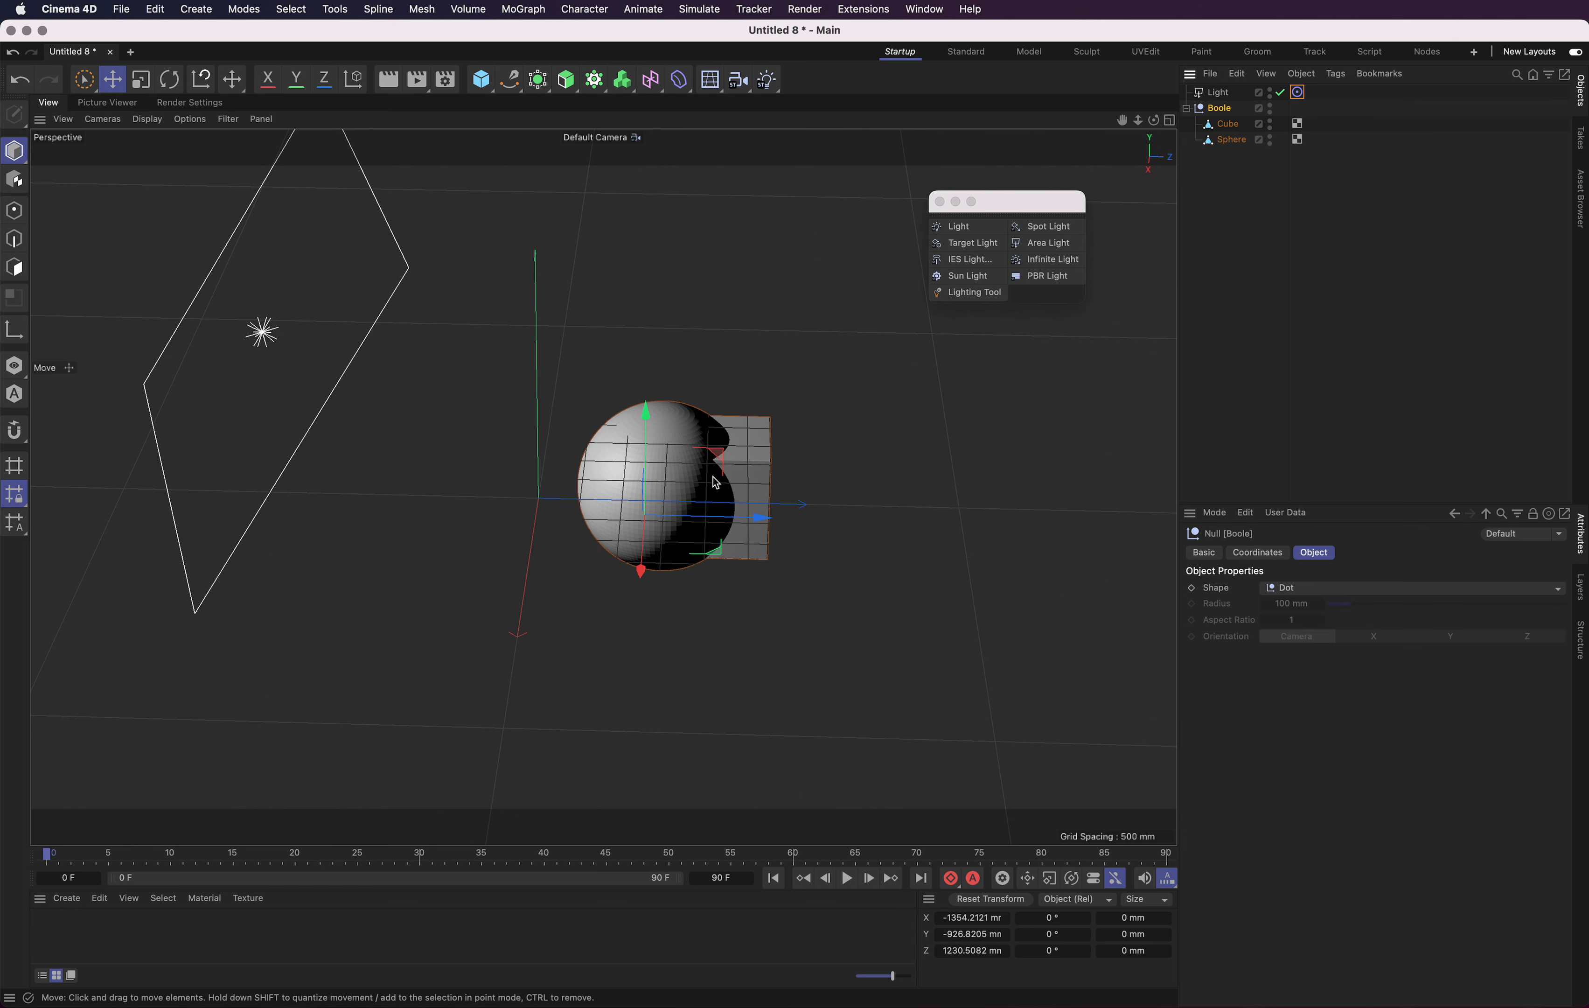
{"action": "left_click_drag", "start_coordinate": [719, 453], "coordinate": [650, 533]}
Change the light's type to Square Spot and lengthen its cone slightly toward the sphere.
{"action": "left_click", "coordinate": [1217, 92]}
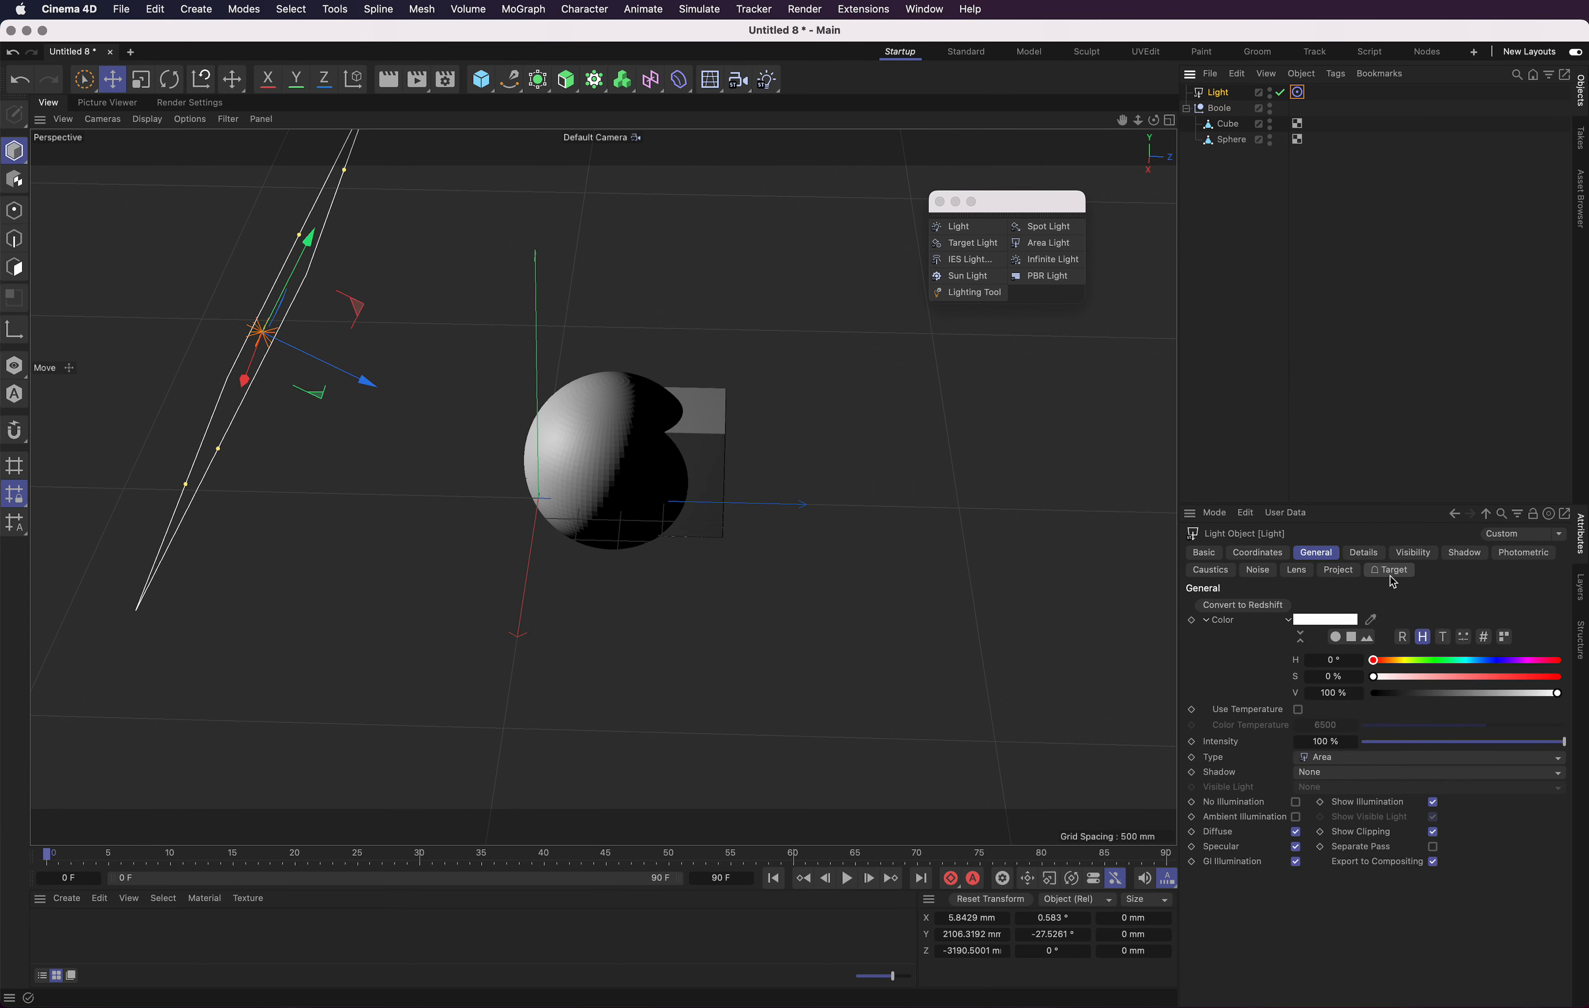
{"action": "left_click", "coordinate": [1346, 760]}
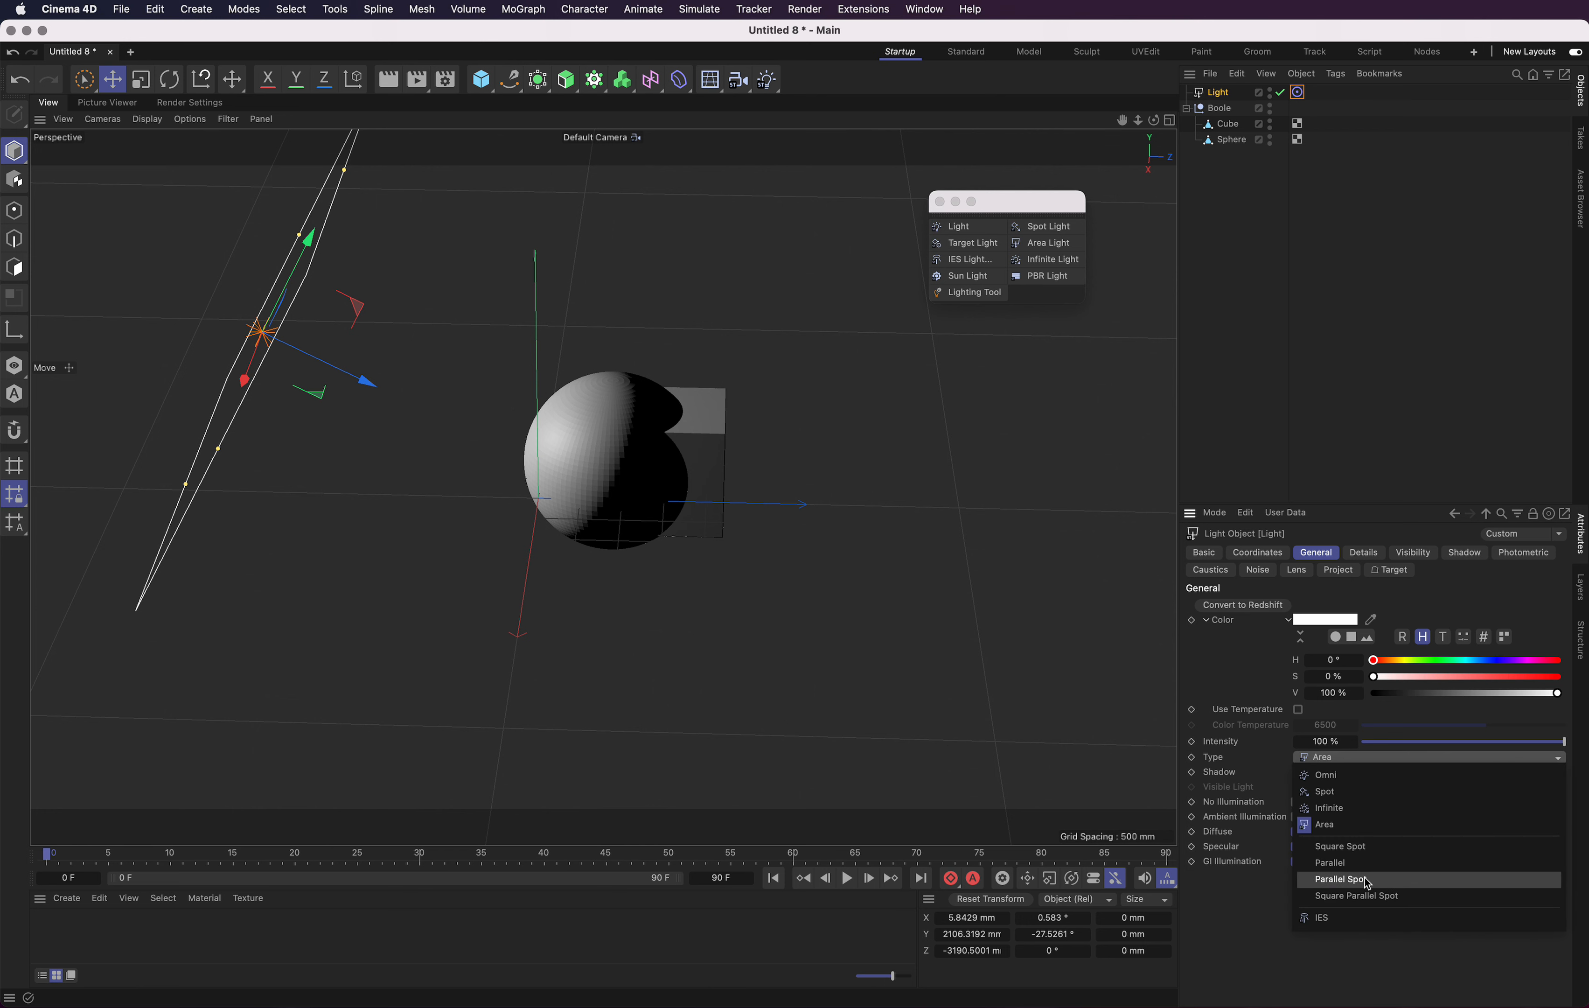
{"action": "left_click", "coordinate": [1432, 854]}
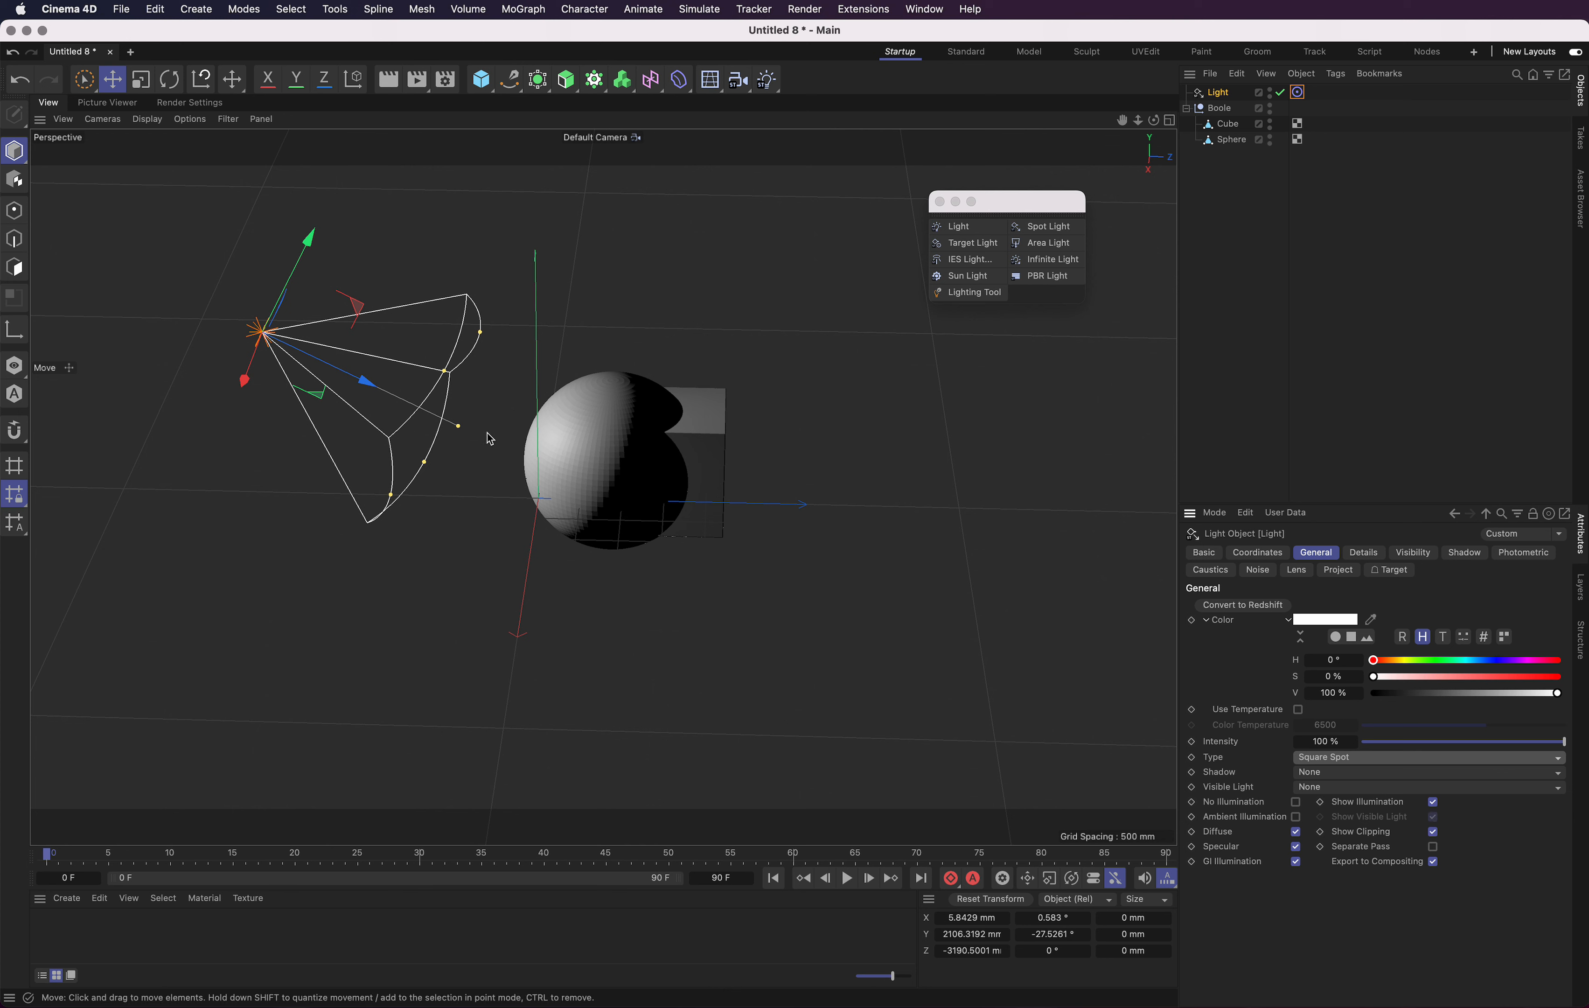
{"action": "left_click_drag", "start_coordinate": [457, 426], "coordinate": [500, 442]}
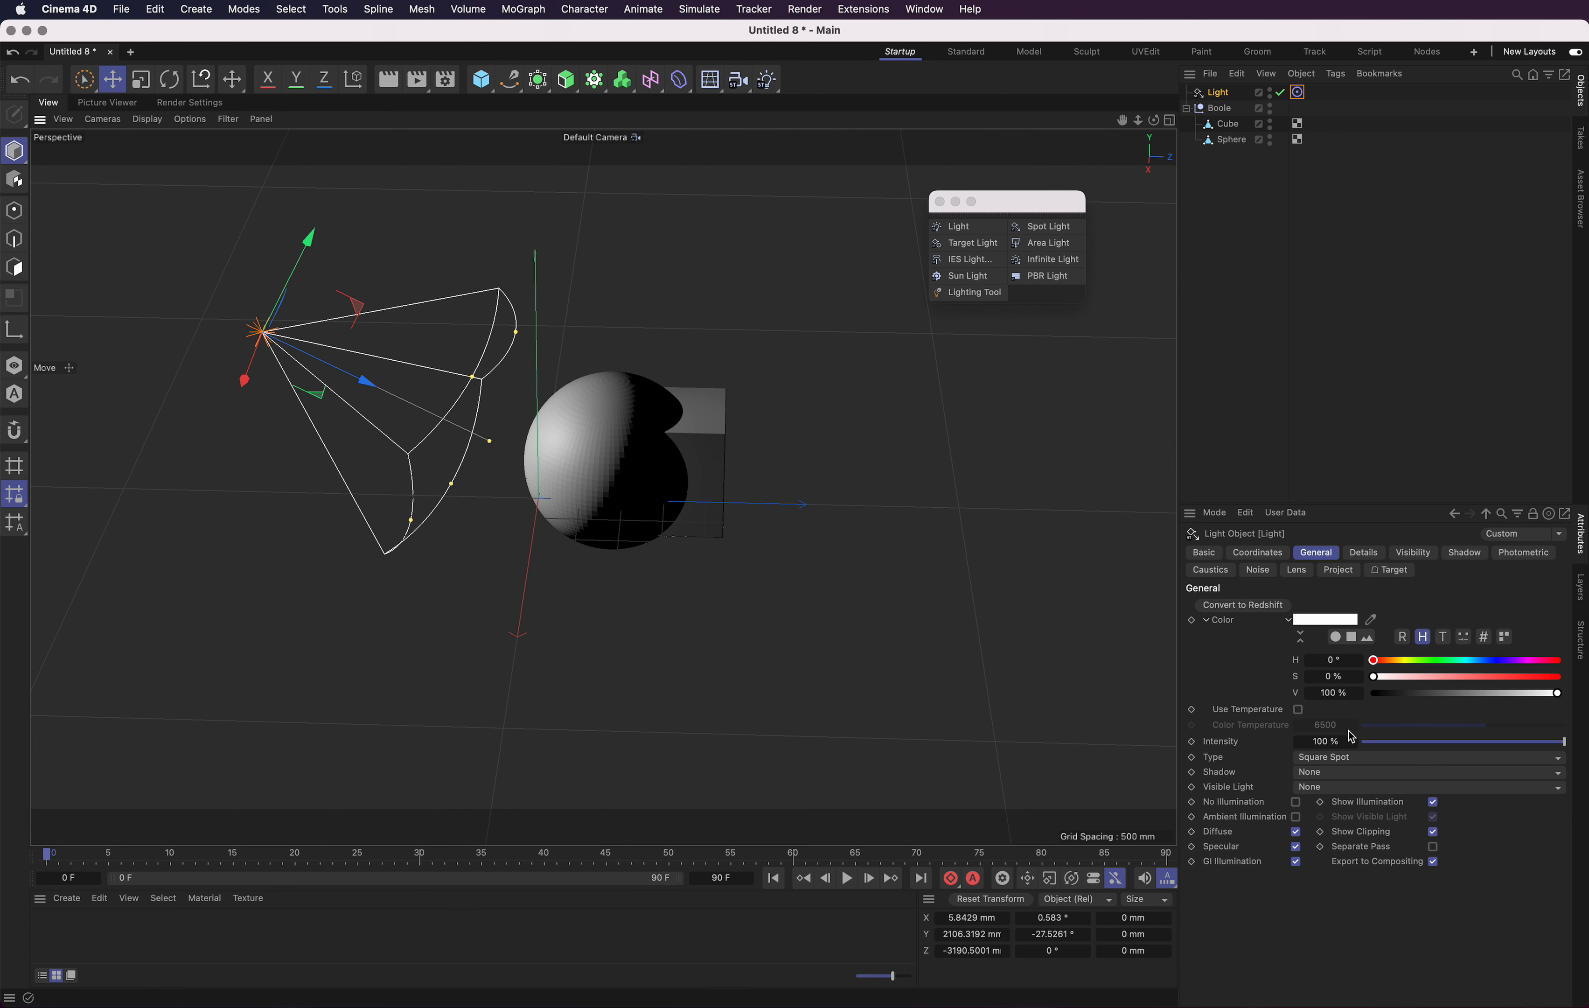
Add a Plane and position it beneath the sphere and cube at about Y -616 mm and Z 960 mm.
{"action": "left_click", "coordinate": [1336, 772]}
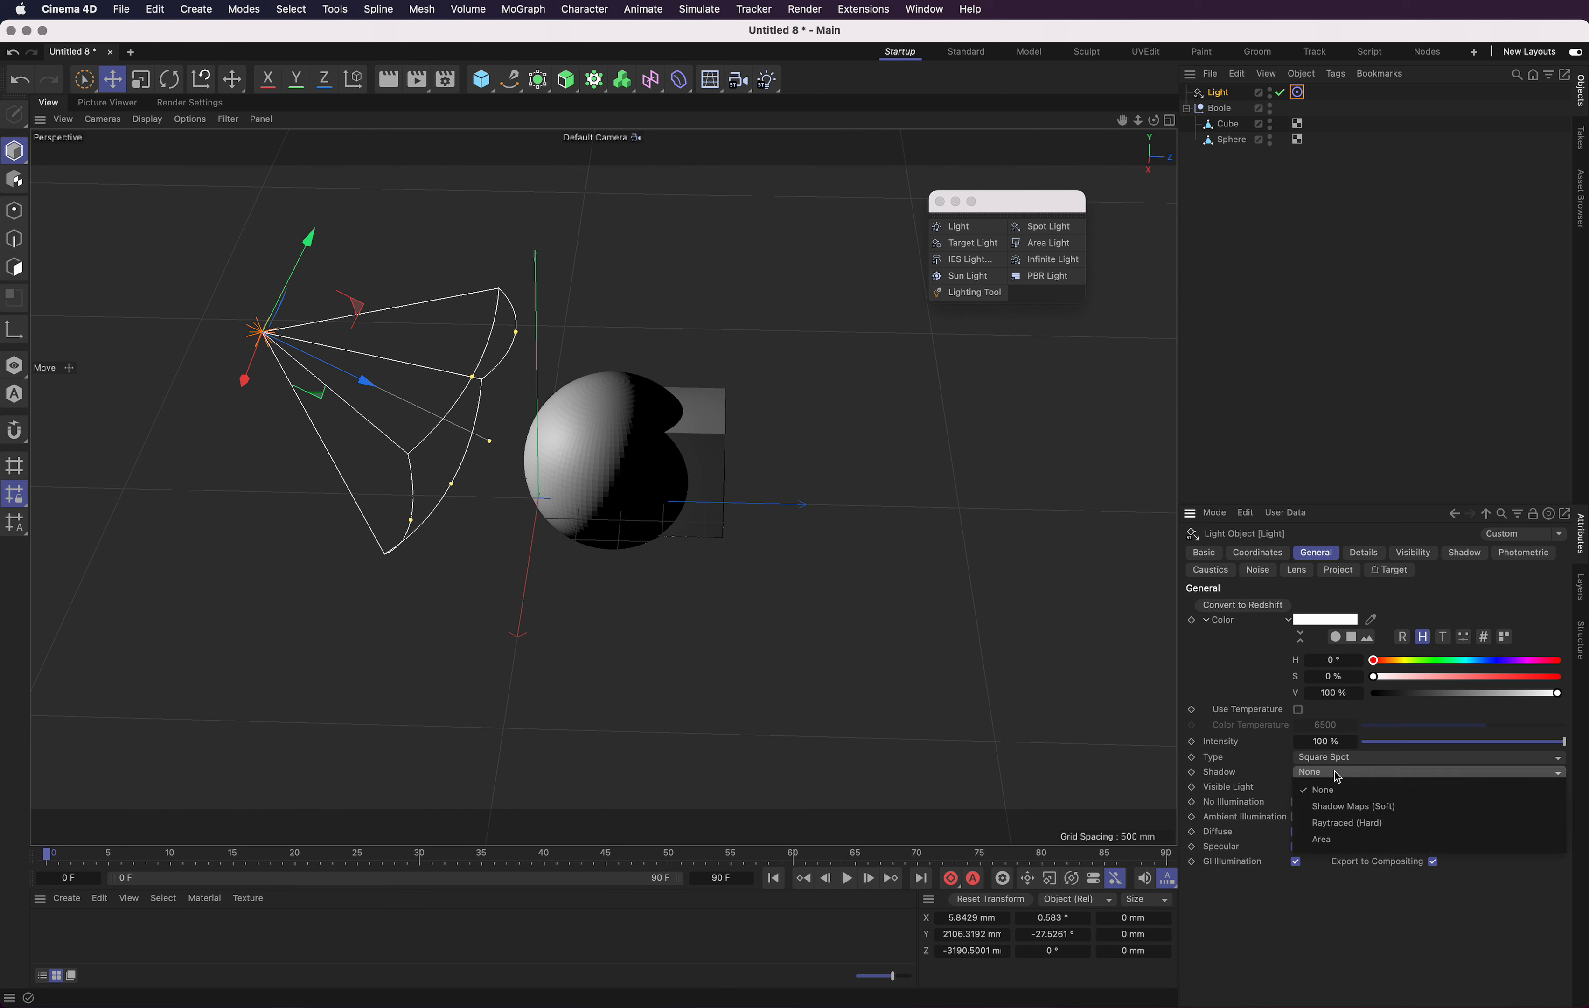
{"action": "left_click", "coordinate": [1336, 550]}
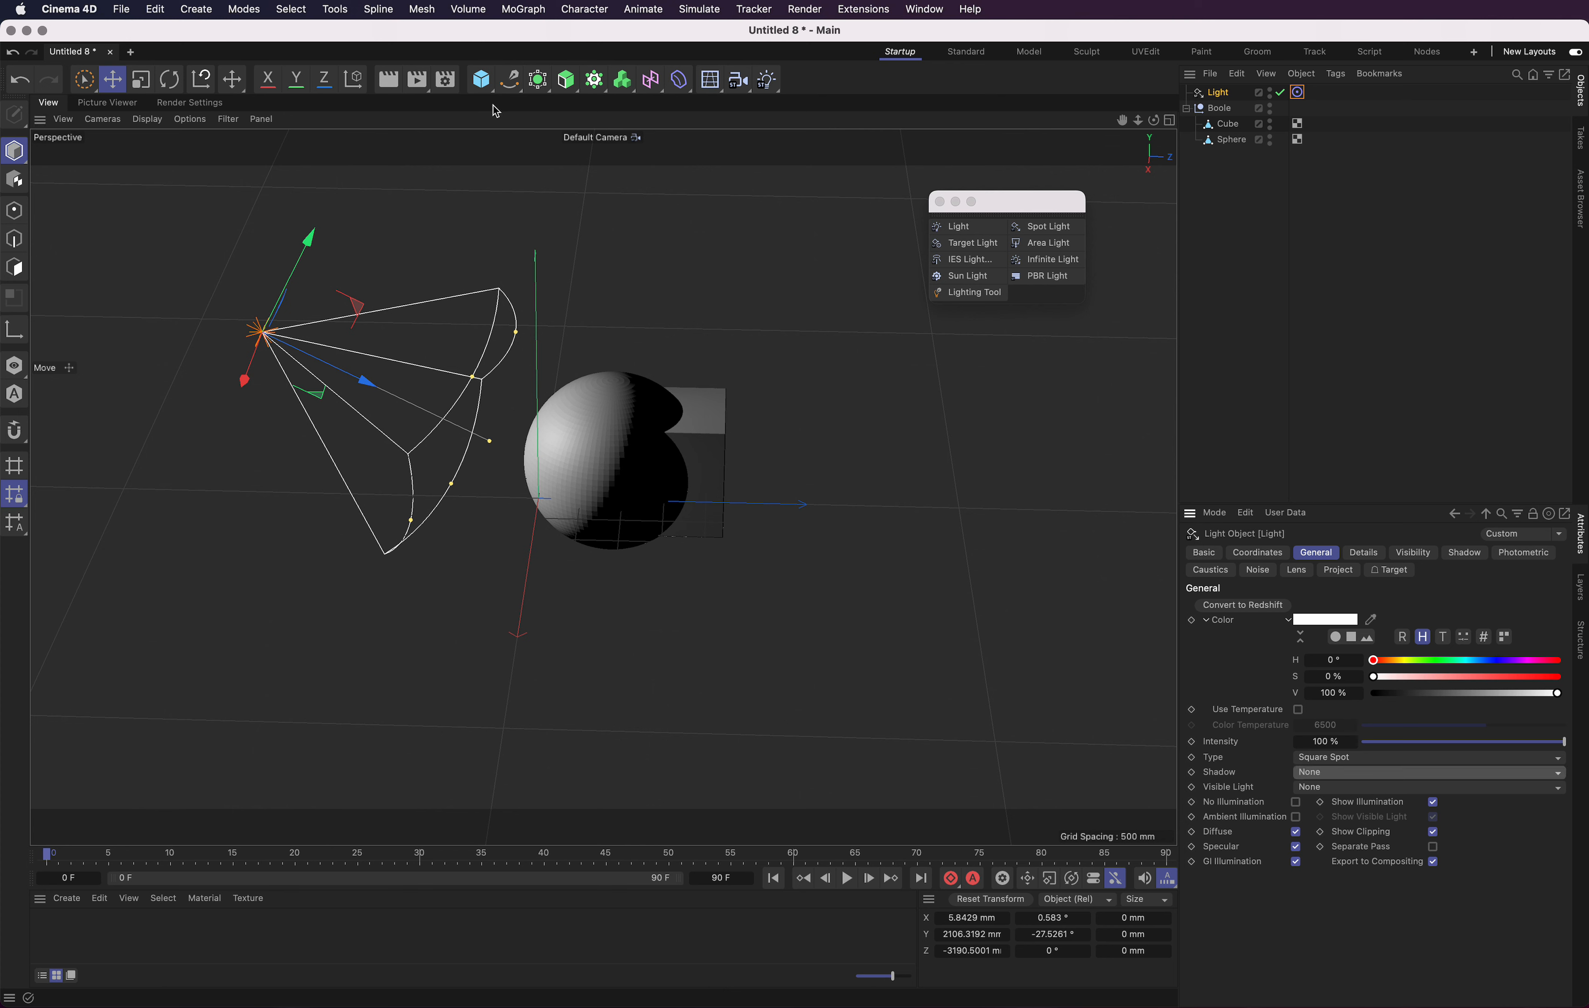
{"action": "left_click_drag", "start_coordinate": [483, 69], "coordinate": [605, 138]}
{"action": "left_click_drag", "start_coordinate": [610, 444], "coordinate": [694, 488]}
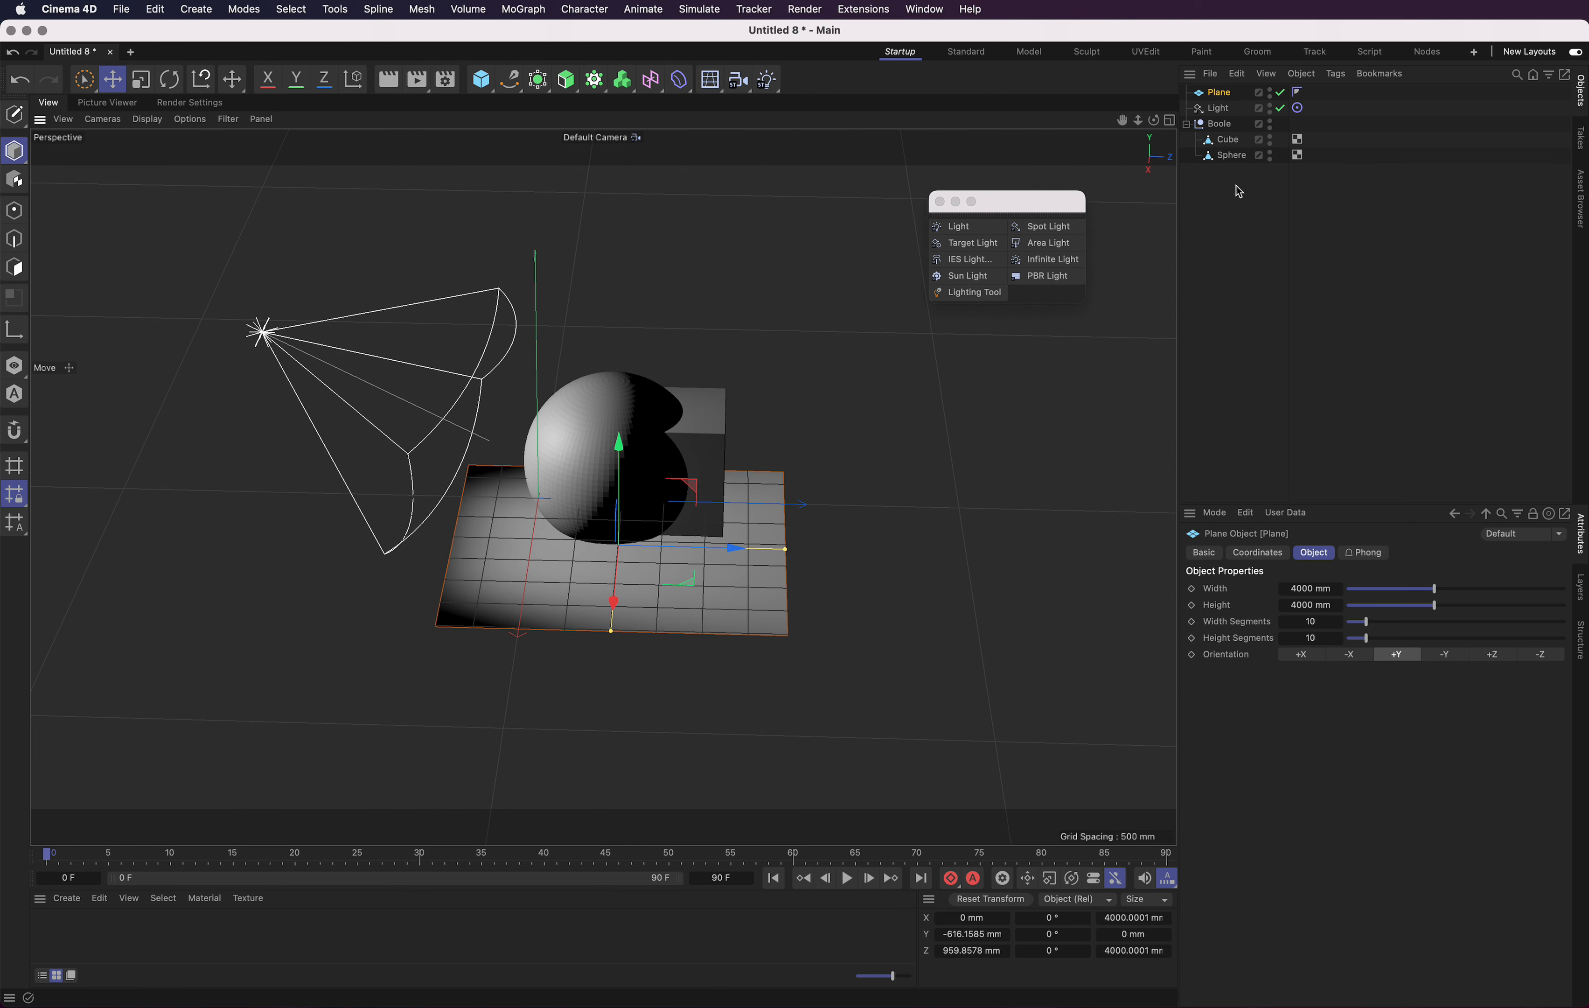
Set the light's shadow type to Shadow Maps (Soft).
{"action": "left_click", "coordinate": [1218, 107]}
{"action": "left_click", "coordinate": [1329, 775]}
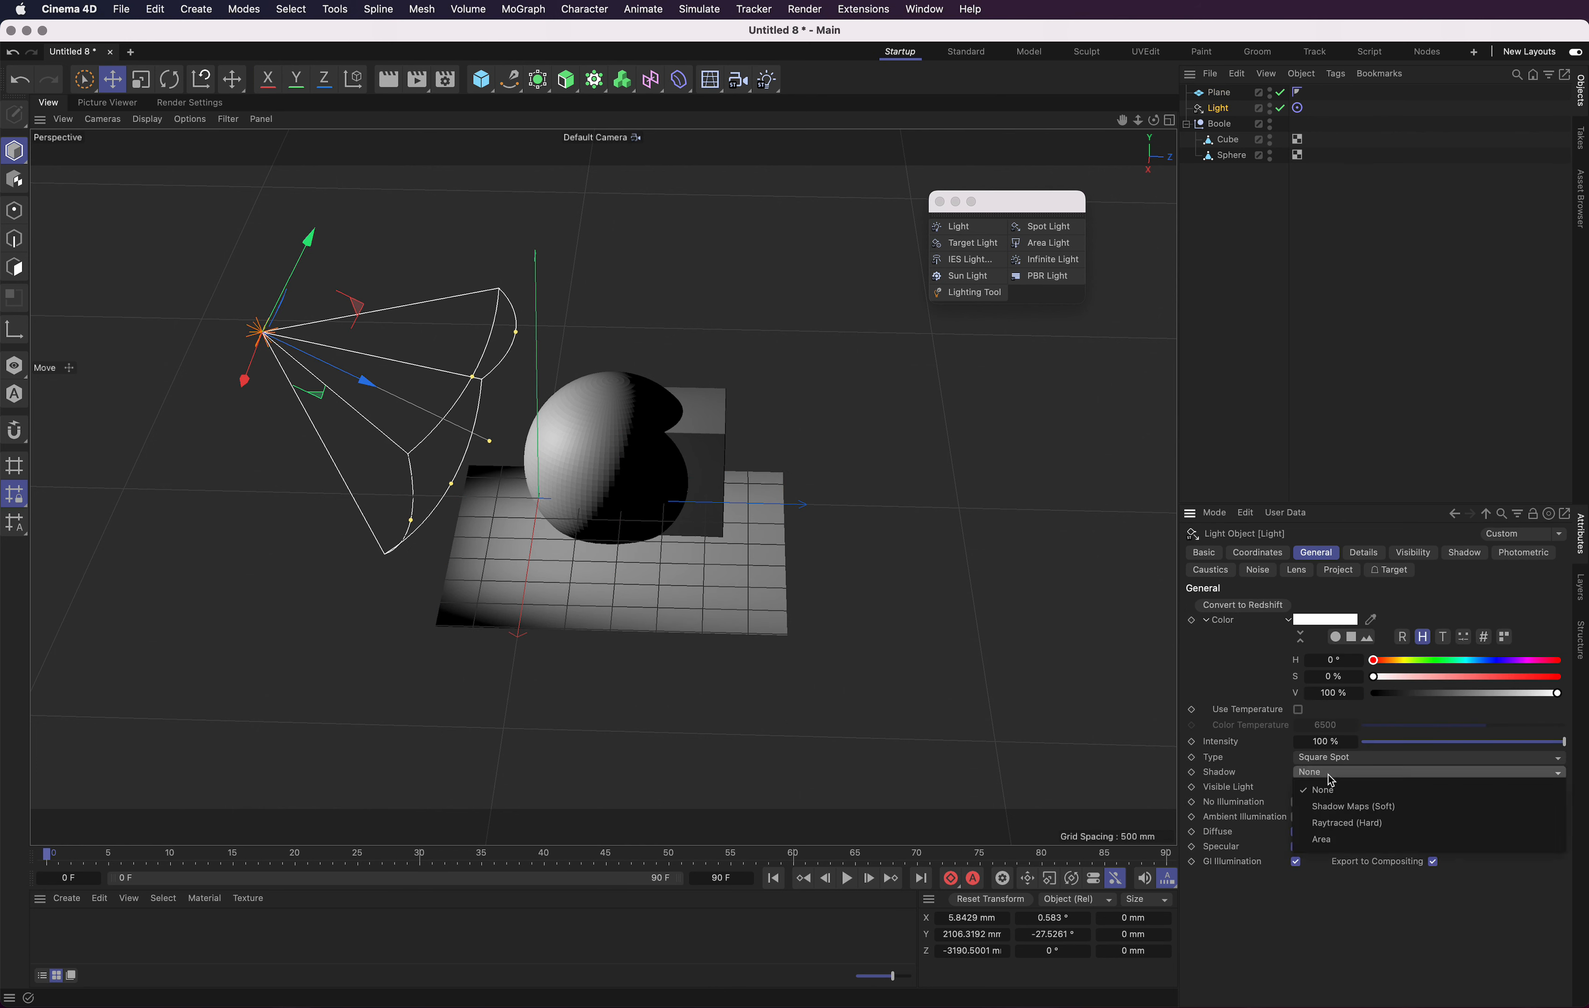
{"action": "left_click", "coordinate": [1337, 803]}
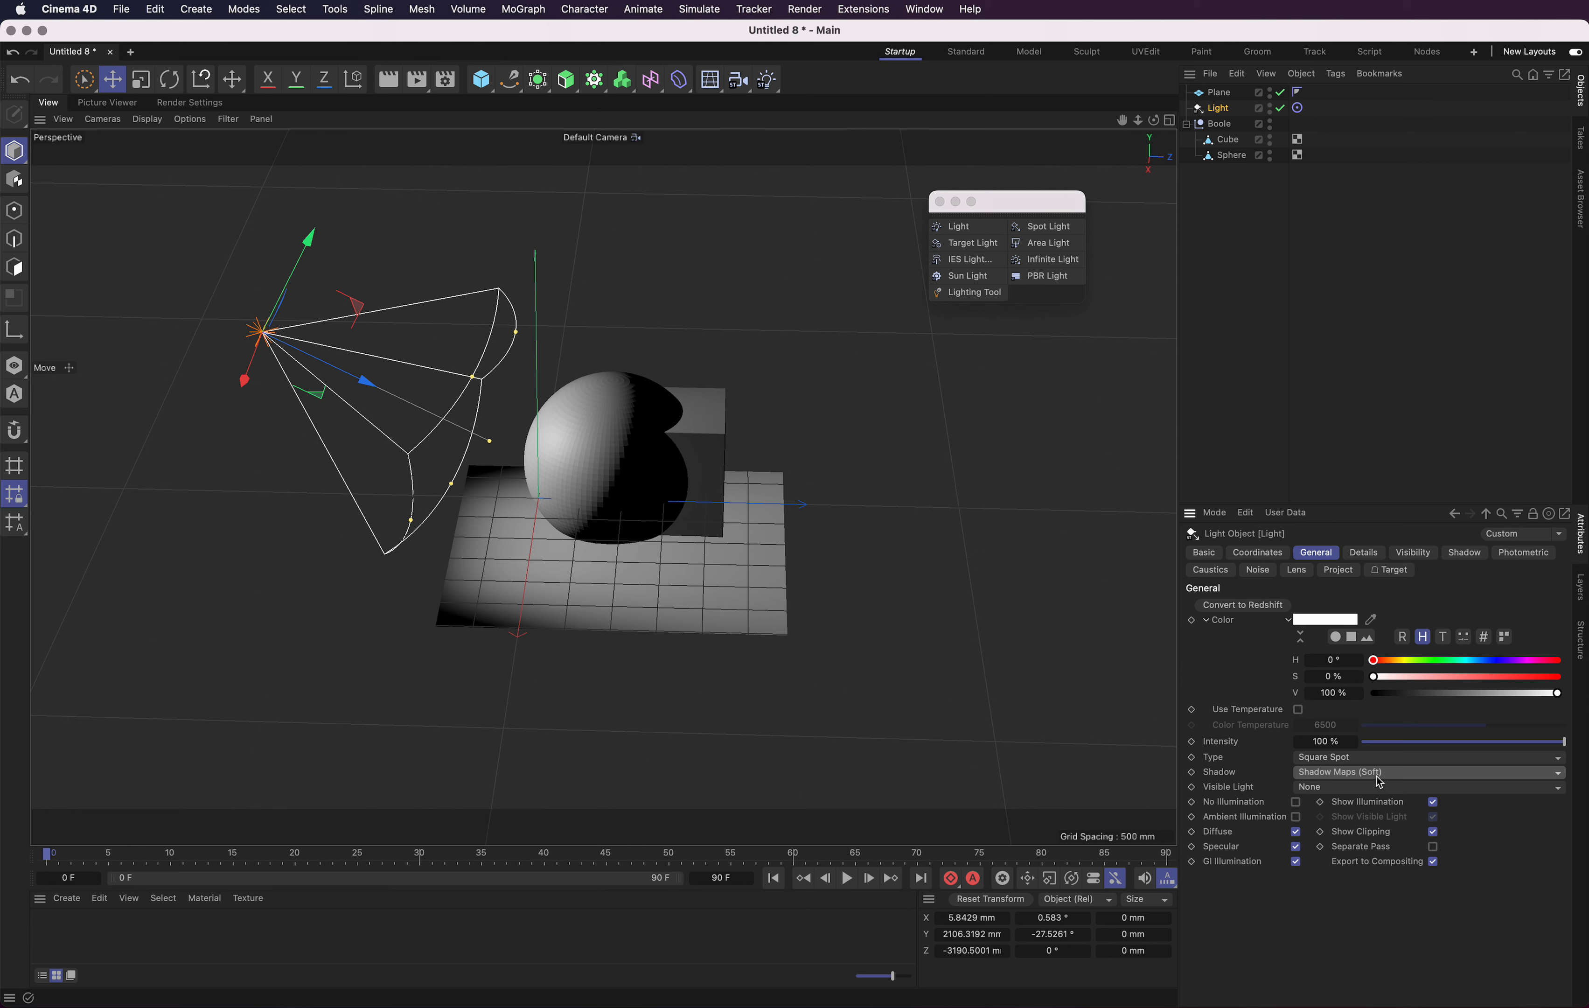
Set the light's shadow type to None and start an interactive render region around the sphere, cube and plane.
{"action": "left_click", "coordinate": [1340, 766]}
{"action": "left_click", "coordinate": [1330, 773]}
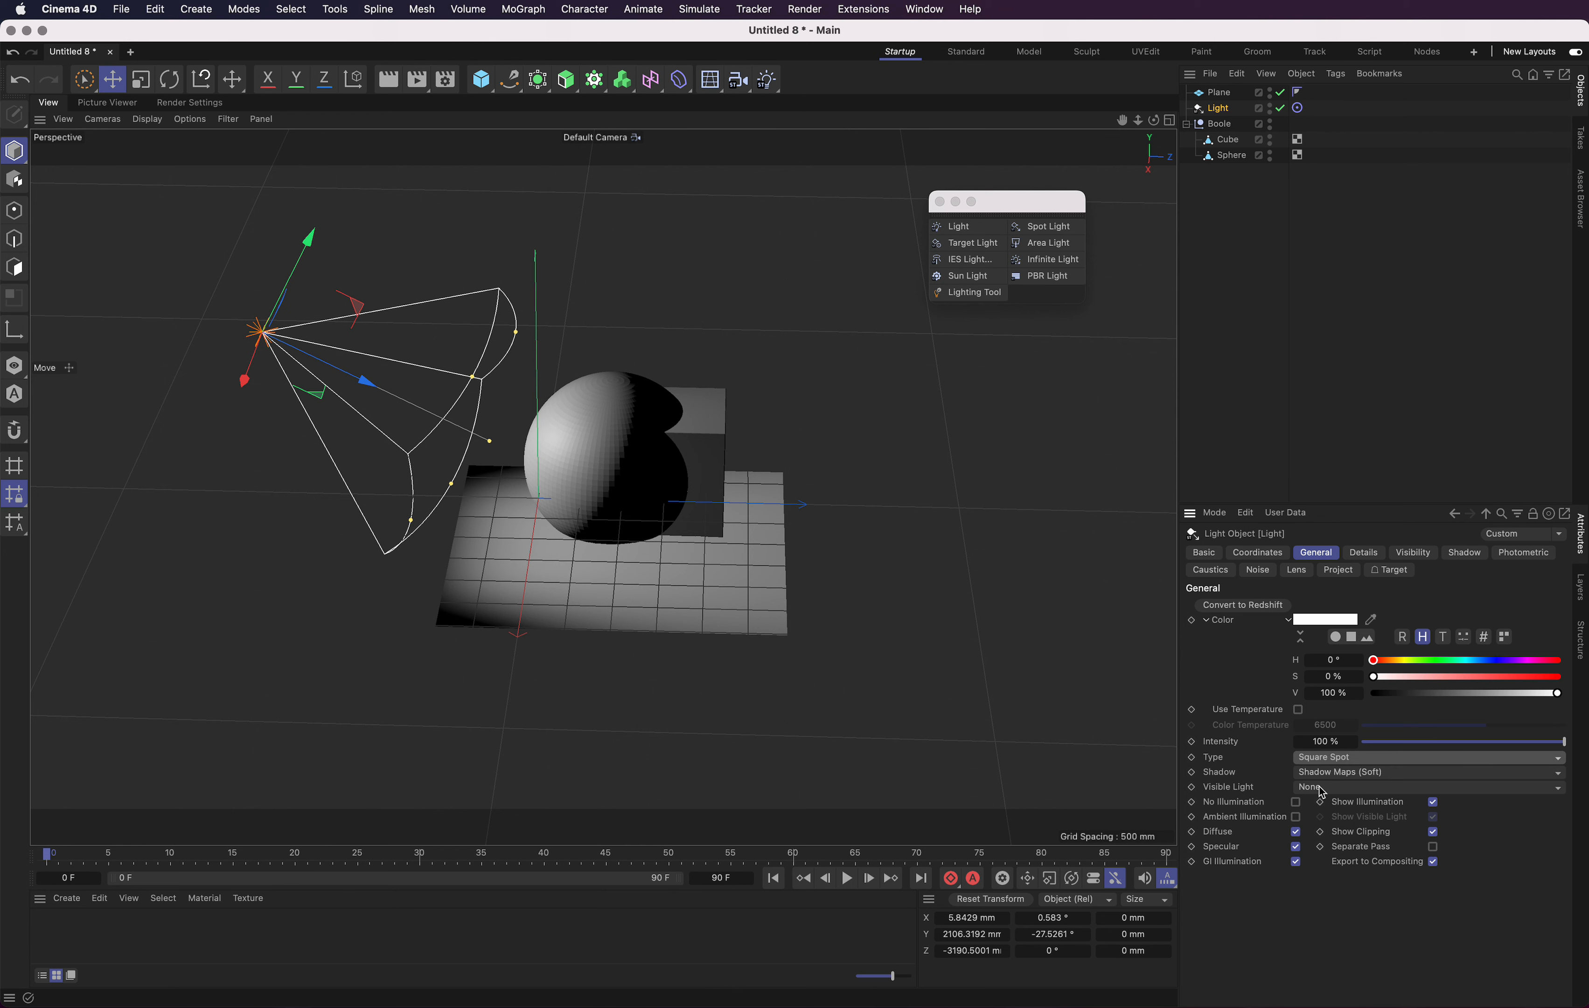
{"action": "left_click", "coordinate": [1321, 774]}
{"action": "left_click", "coordinate": [1323, 789]}
{"action": "key", "text": "alt+r"}
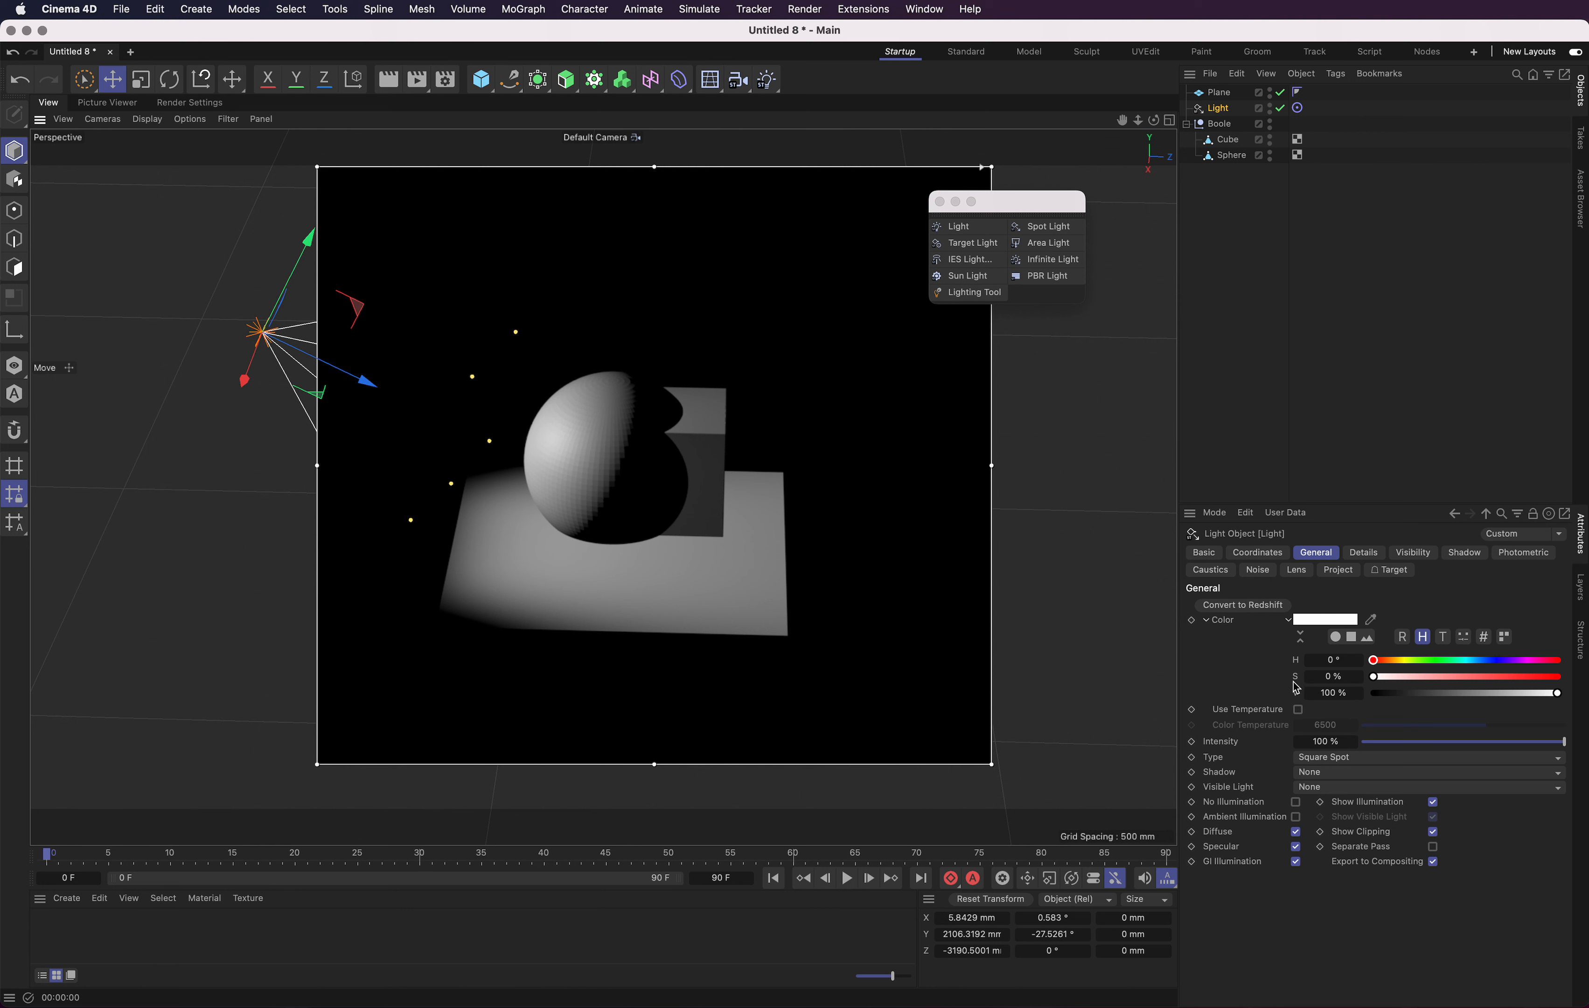
Try the Shadow Maps (Soft) and Raytraced (Hard) shadow types on the light, and settle on Area shadows.
{"action": "left_click", "coordinate": [1341, 774]}
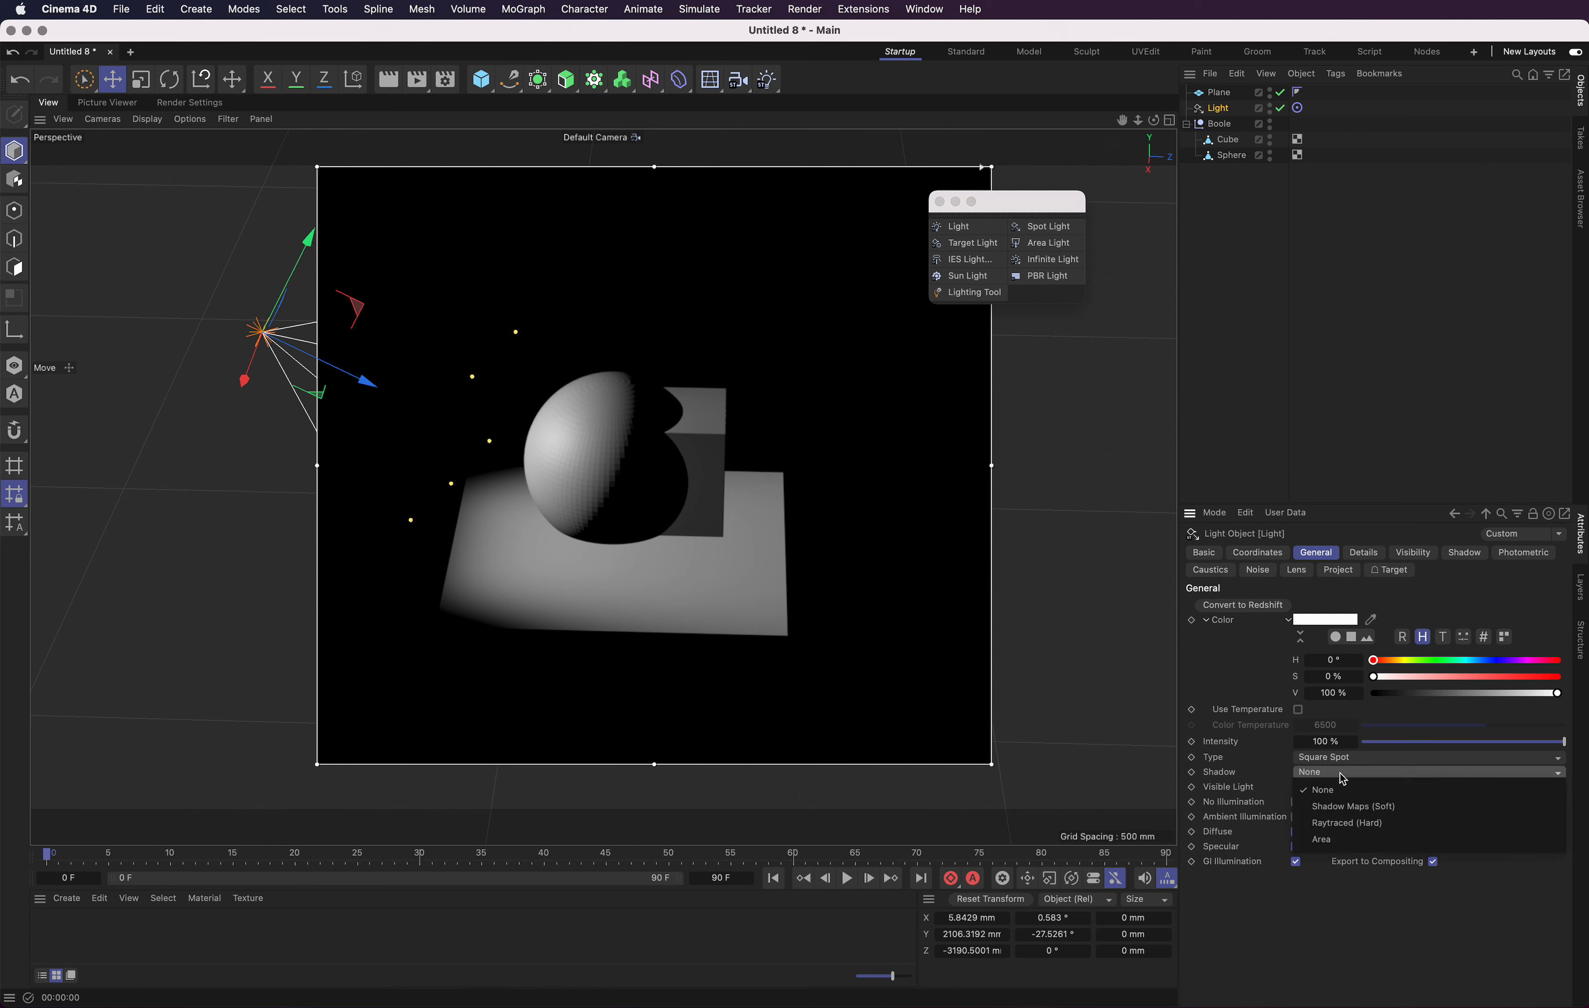
{"action": "left_click", "coordinate": [1370, 811]}
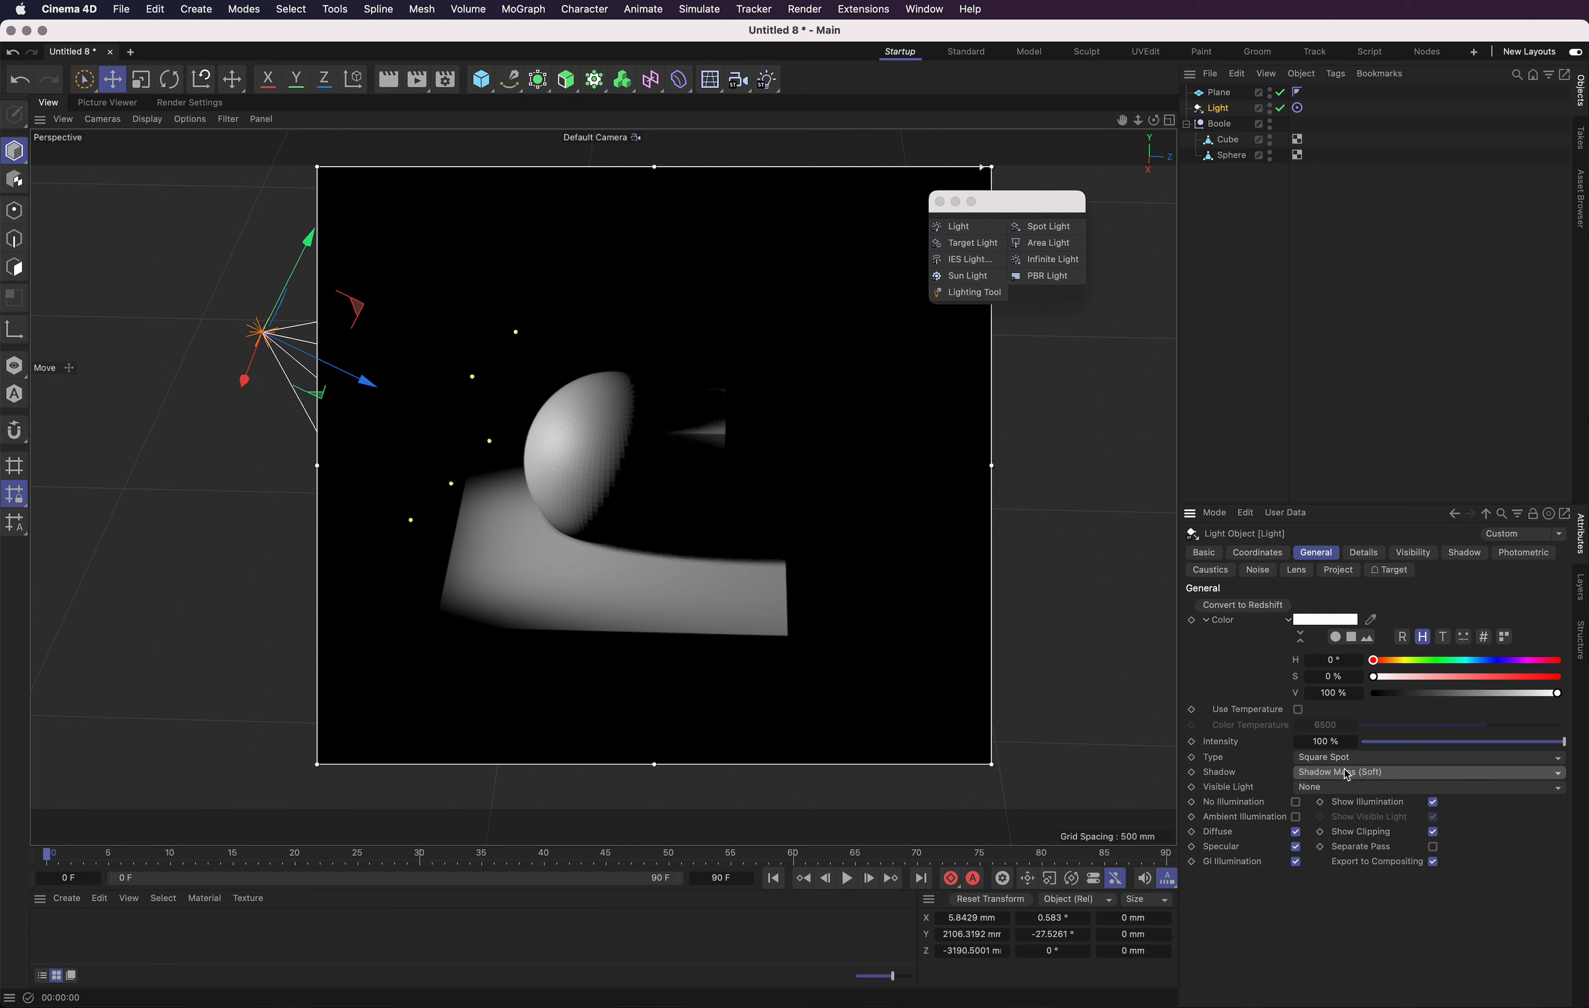
{"action": "left_click", "coordinate": [1347, 773]}
{"action": "left_click", "coordinate": [1366, 819]}
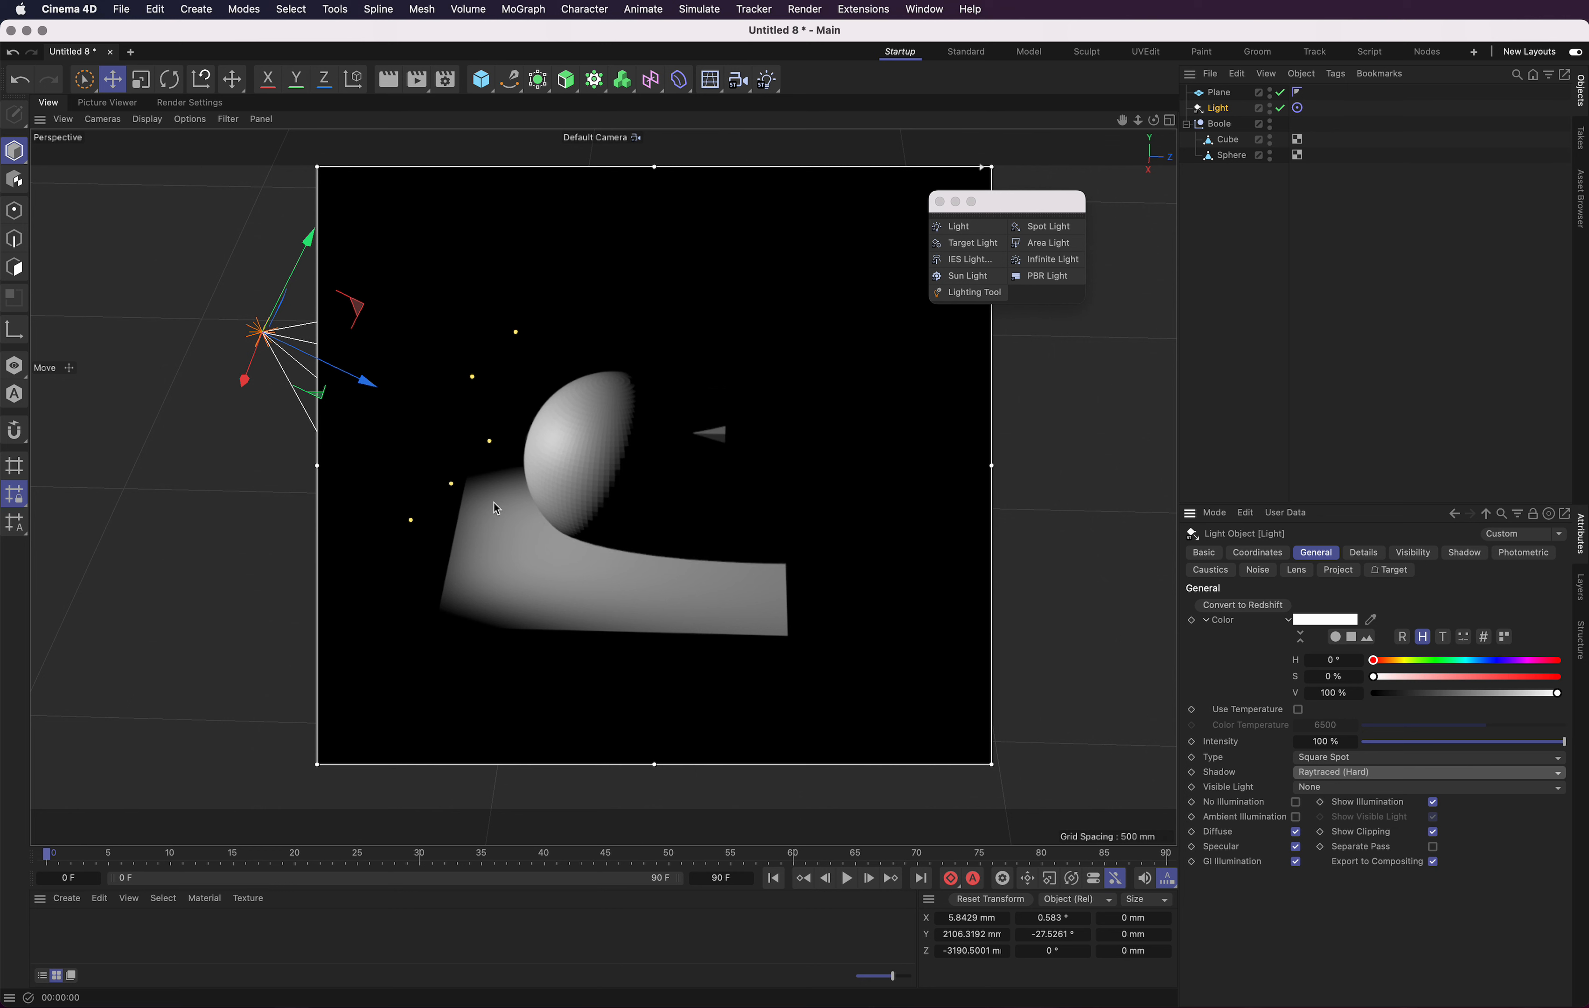
{"action": "left_click", "coordinate": [1373, 773]}
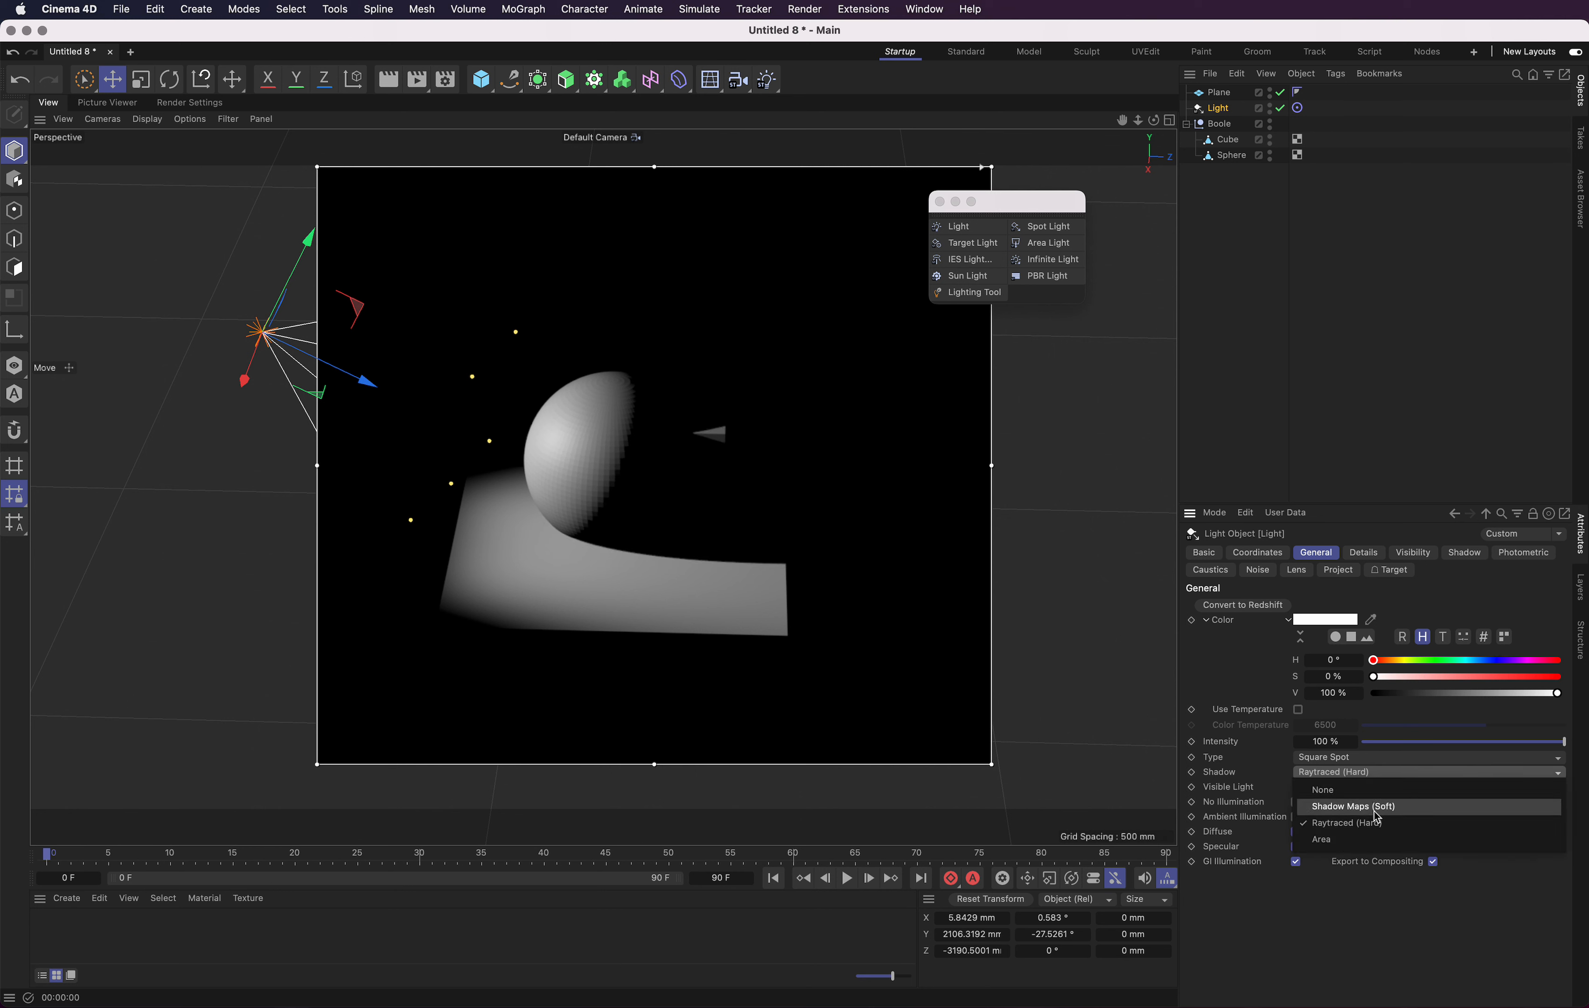
{"action": "left_click", "coordinate": [1403, 845]}
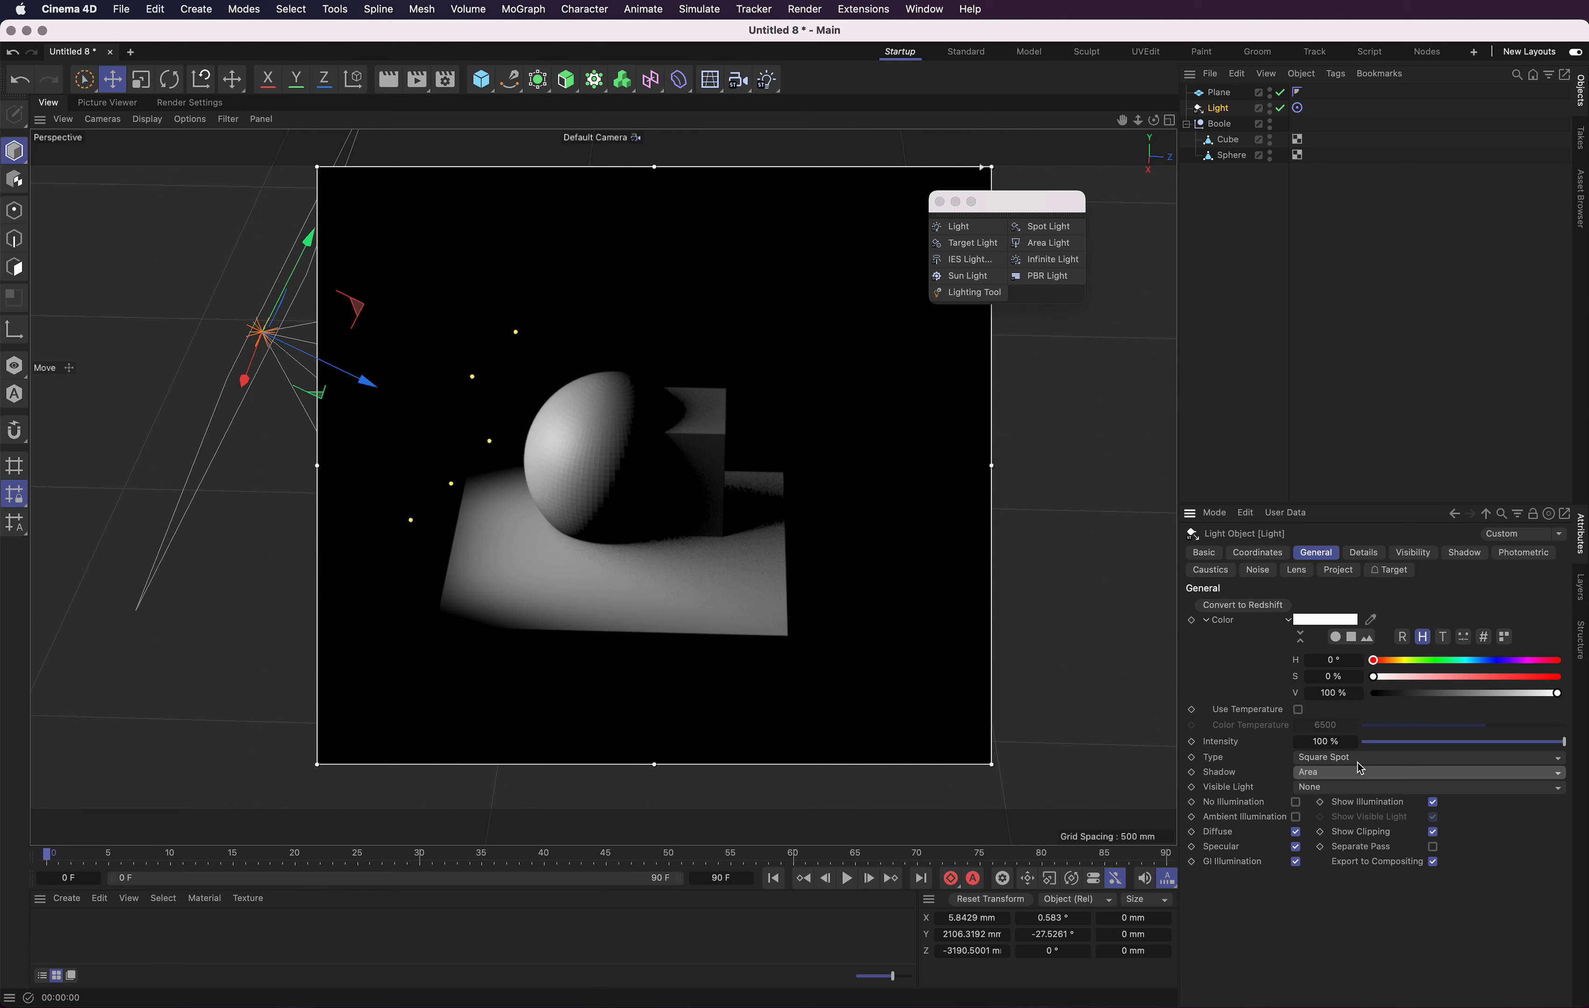
Set the light's Visible Light option to Visible and narrow its cone onto the sphere.
{"action": "left_click", "coordinate": [1349, 788]}
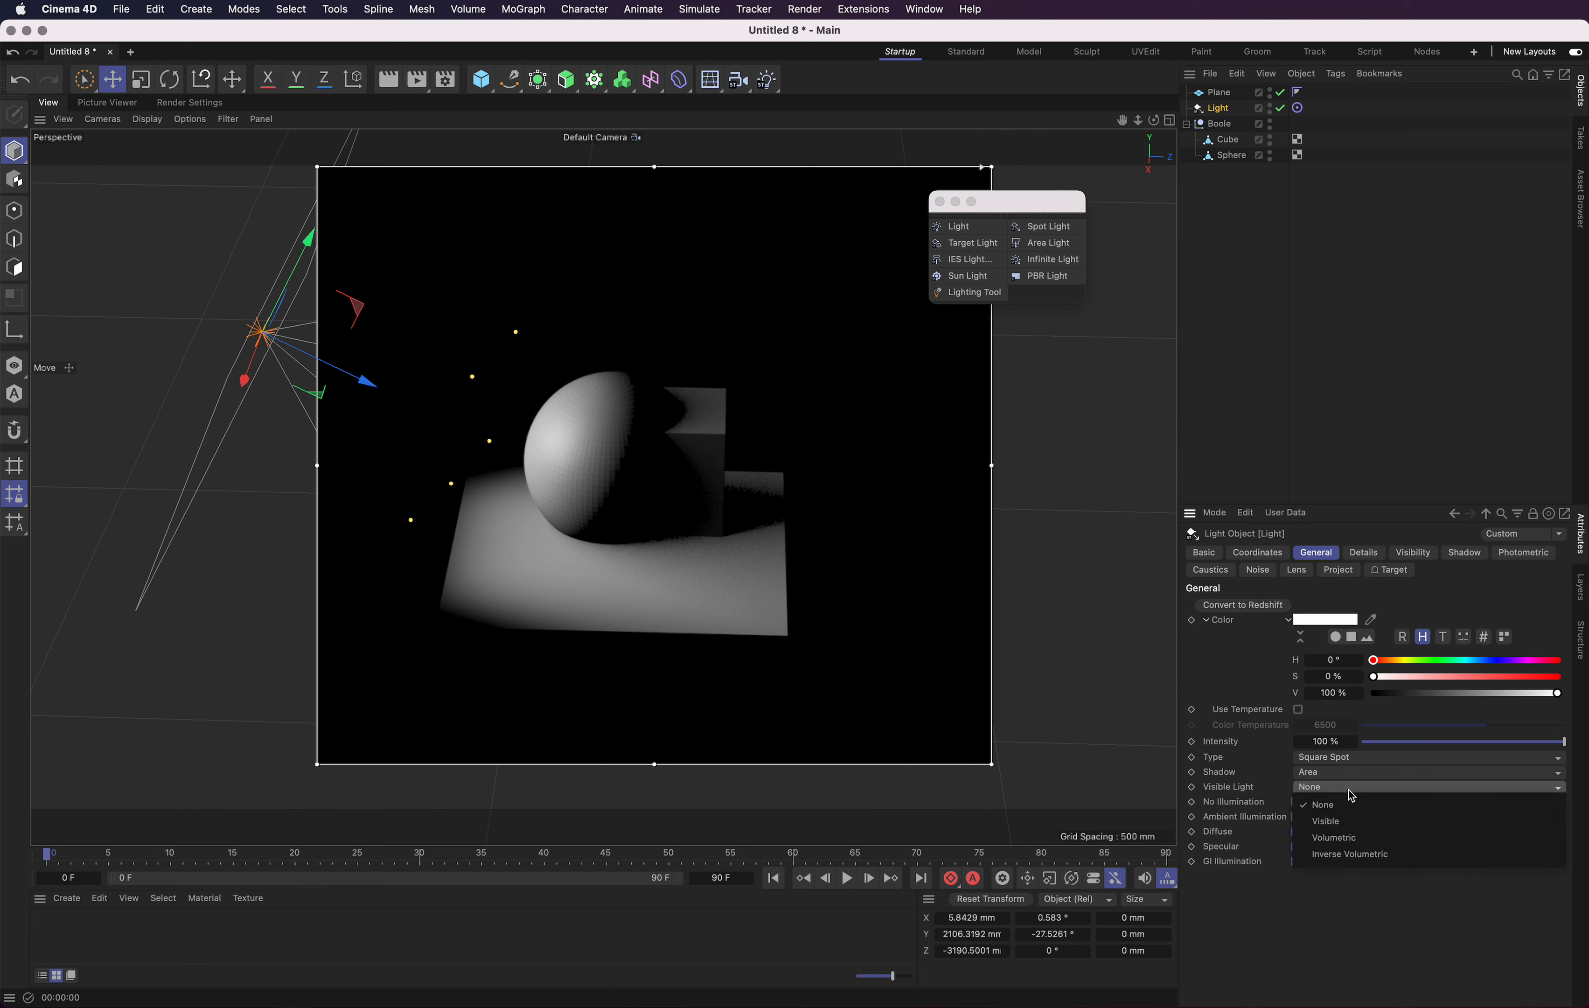
{"action": "left_click", "coordinate": [1360, 826]}
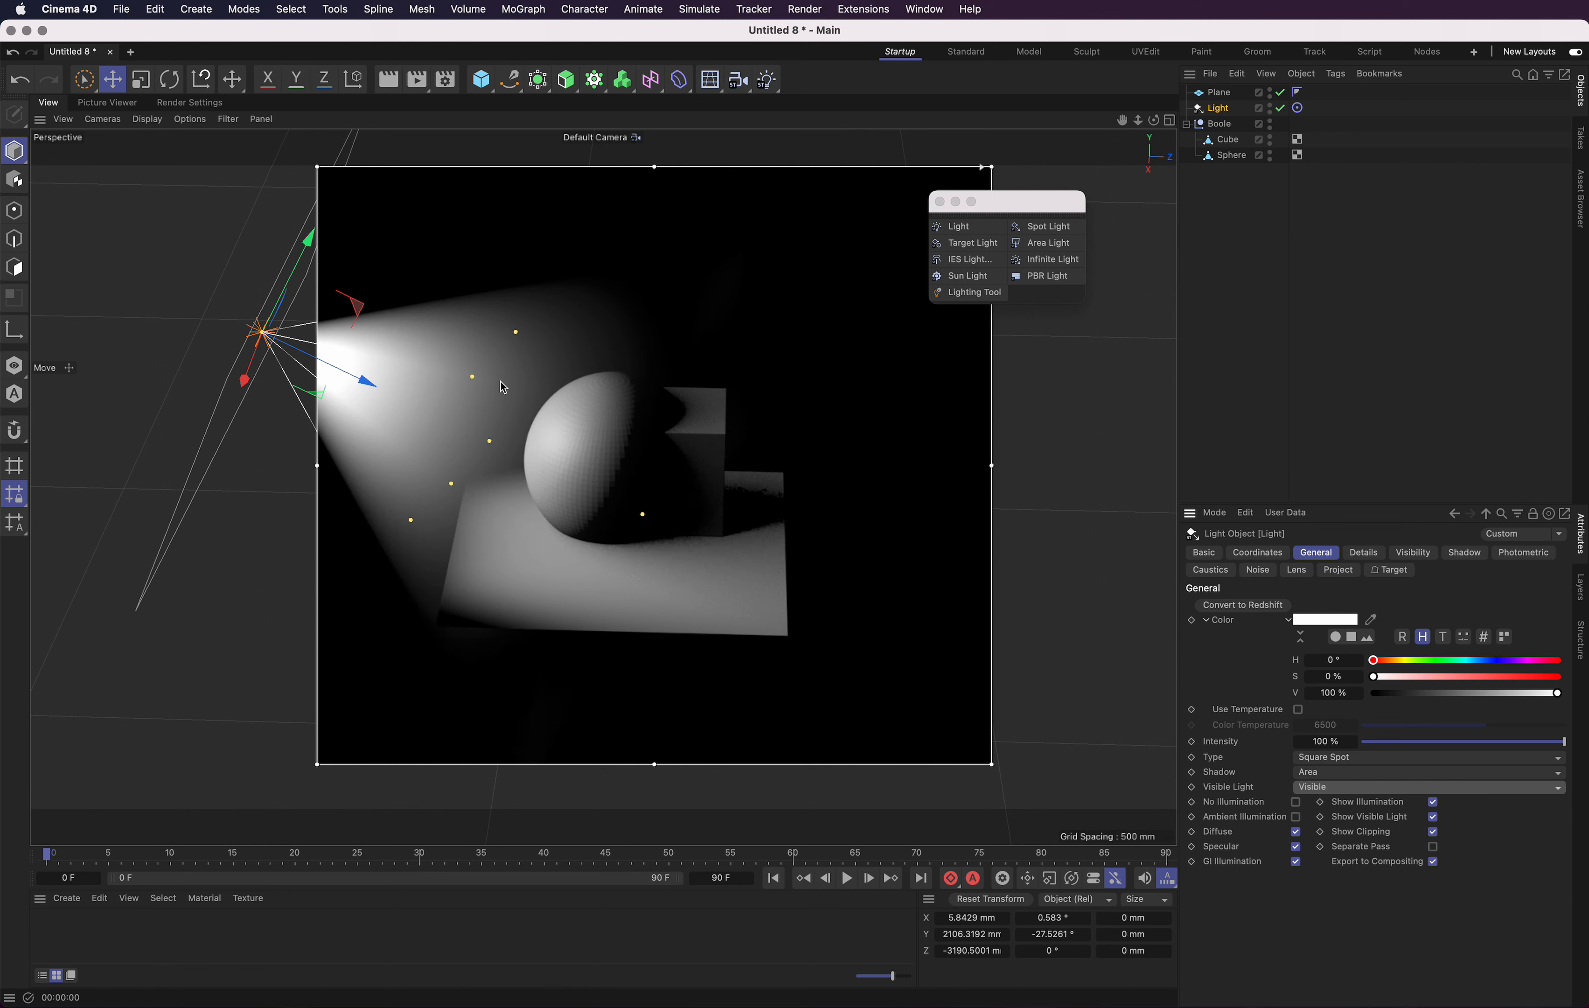
{"action": "left_click_drag", "start_coordinate": [515, 333], "coordinate": [502, 414]}
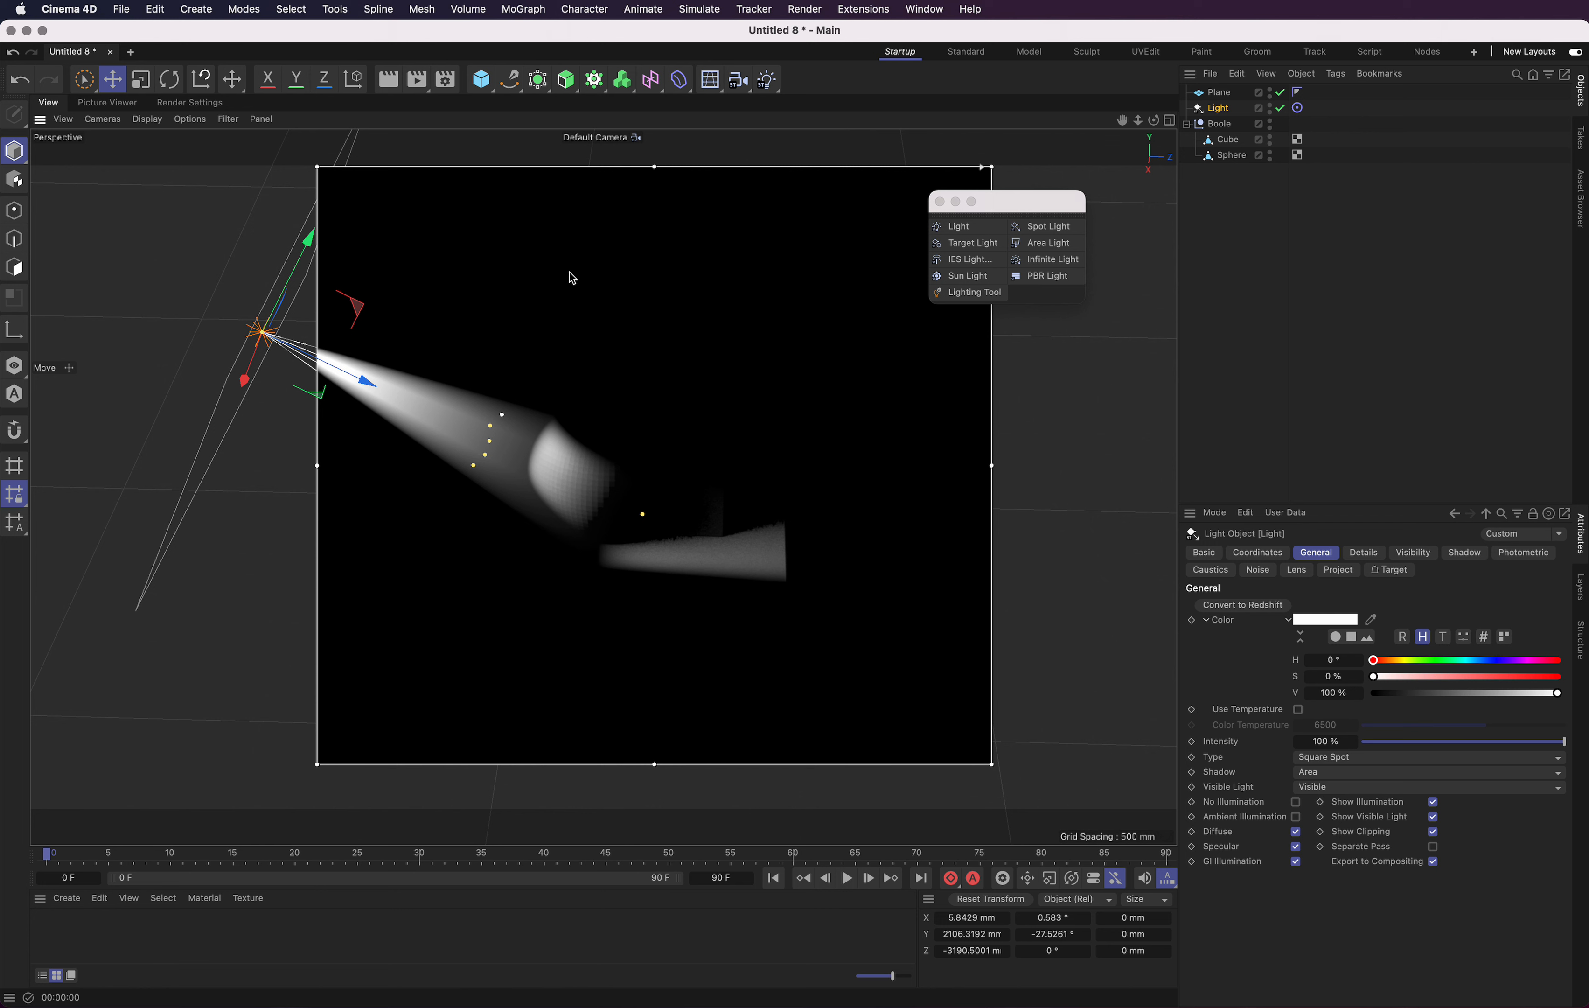
Try the Volumetric and Inverse Volumetric options for the light's Visible Light, and return it to Visible.
{"action": "left_click", "coordinate": [1361, 791]}
{"action": "left_click", "coordinate": [1369, 845]}
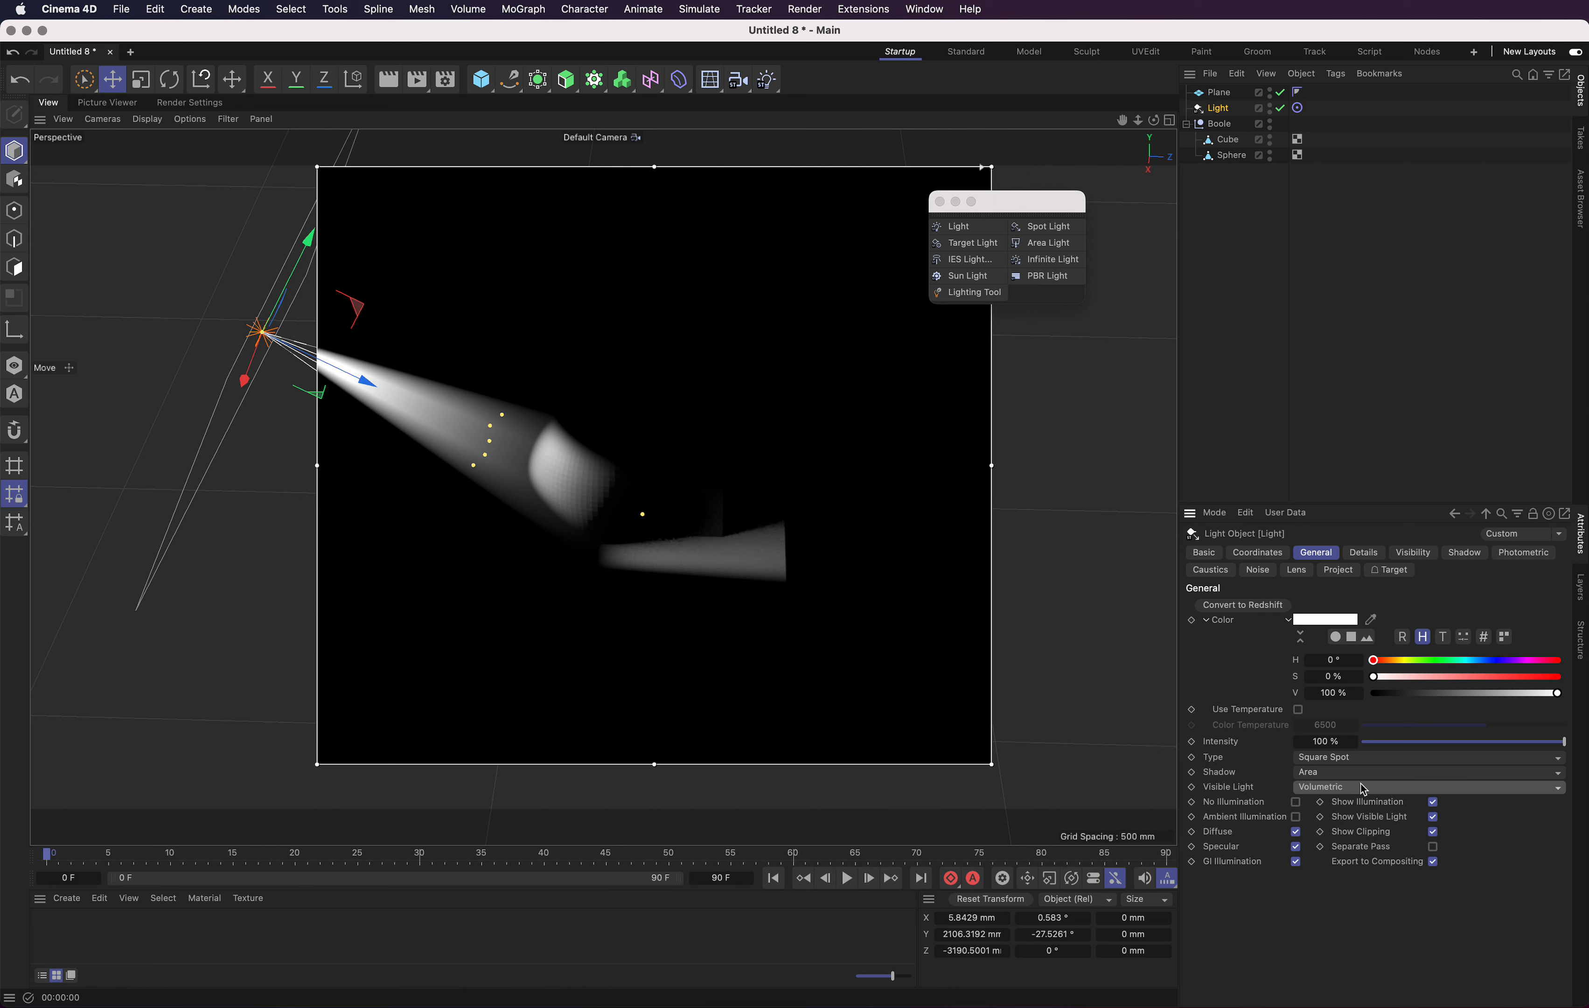
{"action": "left_click", "coordinate": [1387, 795]}
{"action": "left_click", "coordinate": [1381, 855]}
{"action": "left_click", "coordinate": [1360, 789]}
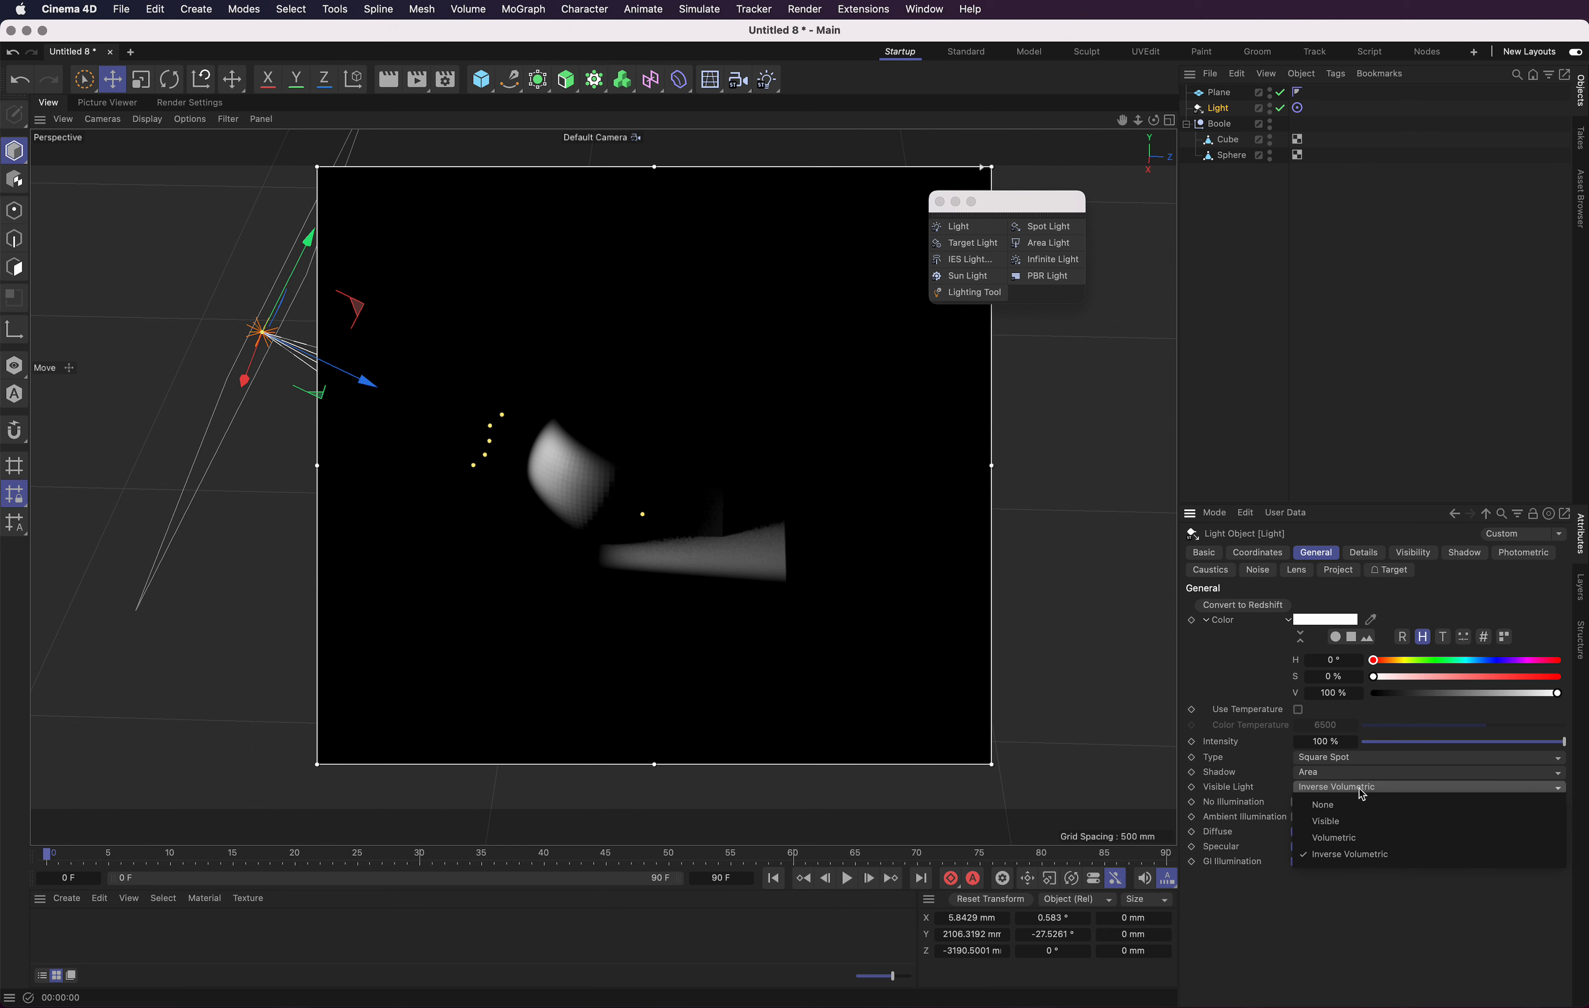
{"action": "left_click", "coordinate": [1367, 821]}
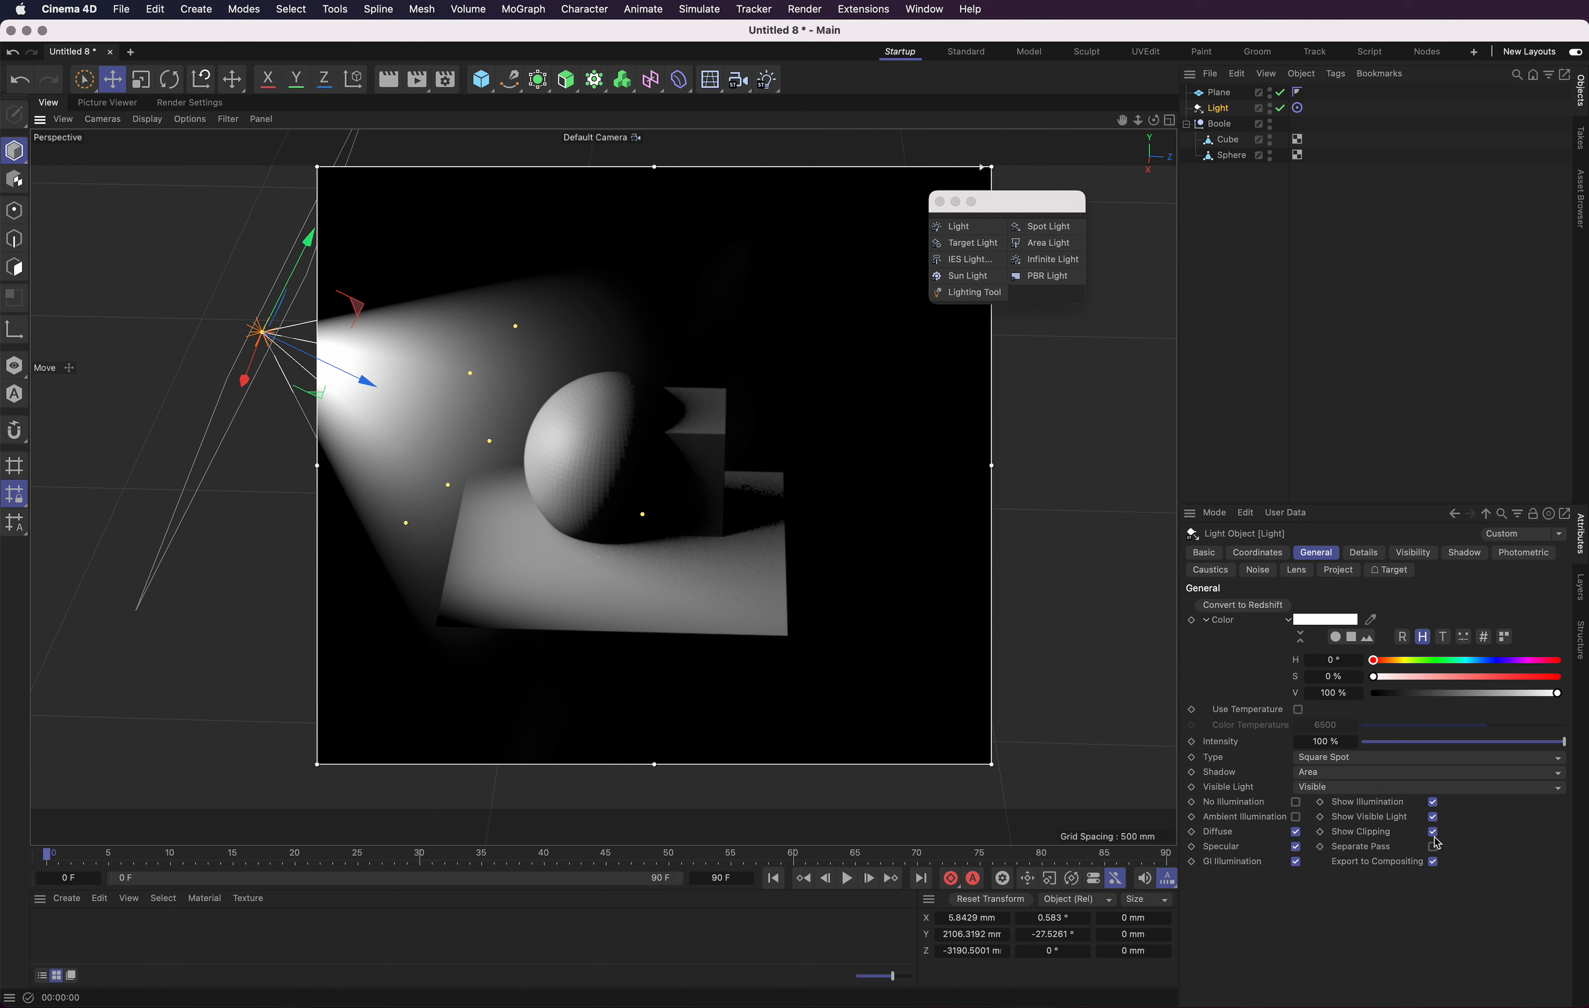
Try toggling the light's Show Visible Light and No Illumination options, and vary its intensity, ending at 100 %.
{"action": "left_click", "coordinate": [1434, 820]}
{"action": "left_click", "coordinate": [1296, 803]}
{"action": "mouse_move", "coordinate": [1562, 741]}
{"action": "left_mouse_down"}
{"action": "mouse_move", "coordinate": [1443, 742]}
{"action": "mouse_move", "coordinate": [1566, 742]}
{"action": "left_mouse_up"}
Color the light green with a saturation of 99 % and a hue of about 159°.
{"action": "left_click_drag", "start_coordinate": [1425, 676], "coordinate": [1558, 676]}
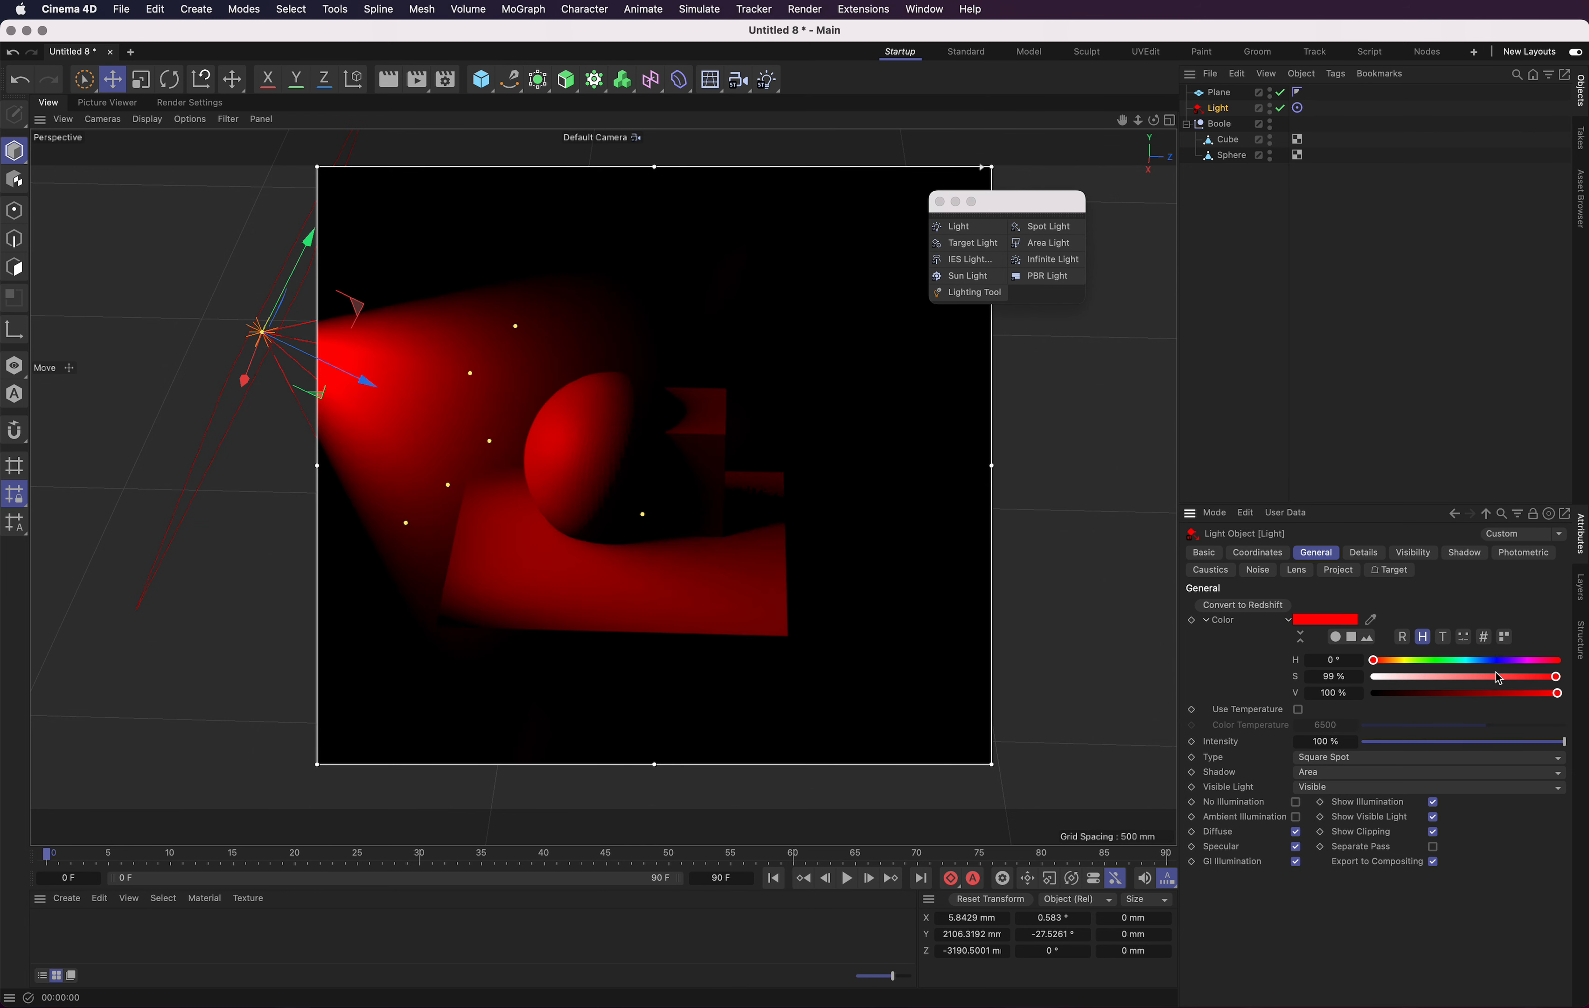
{"action": "left_click_drag", "start_coordinate": [1437, 662], "coordinate": [1444, 664]}
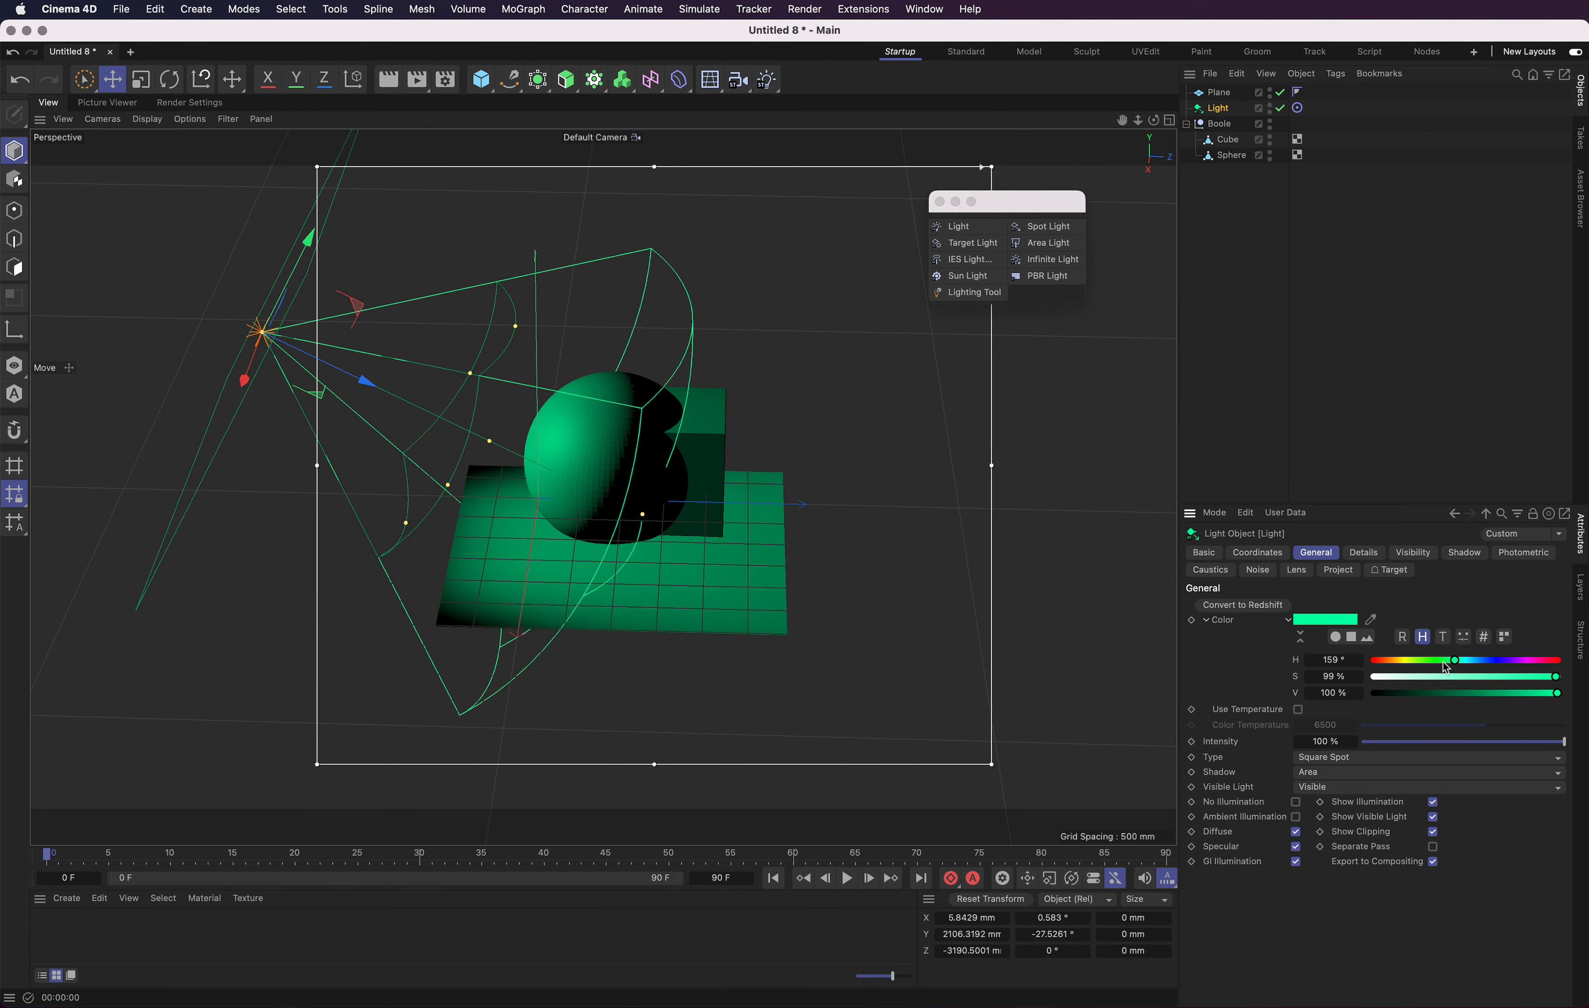